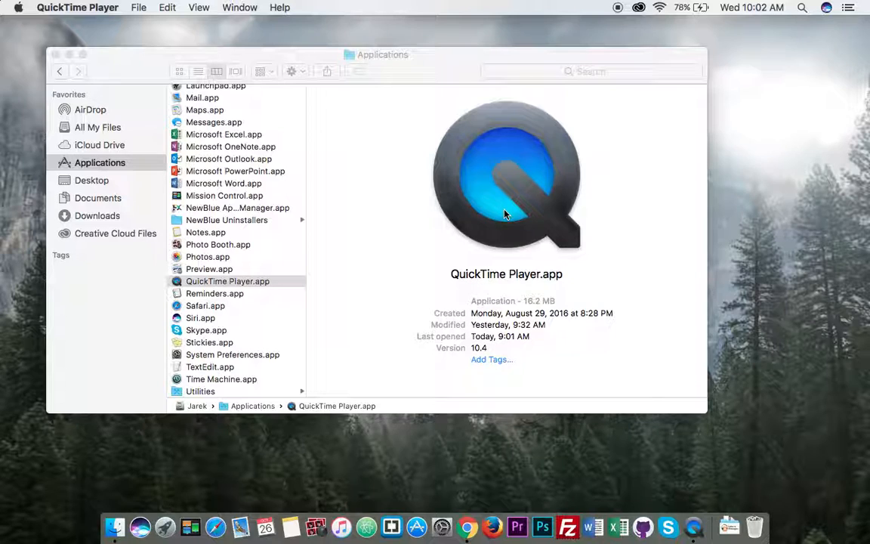
Switch to Chrome and open the WordPress admin page at patjesseecreations.com/wp-admin/
key("ctrl+Right")
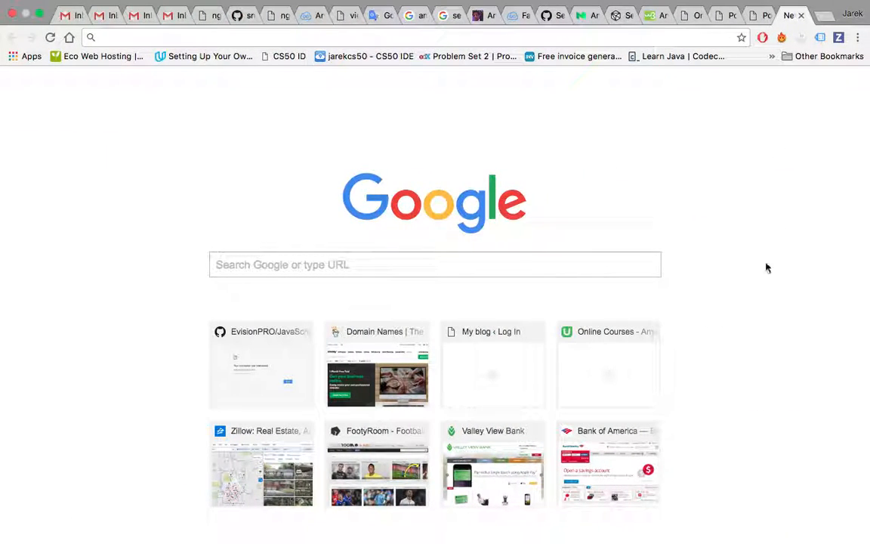
left_click(480, 37)
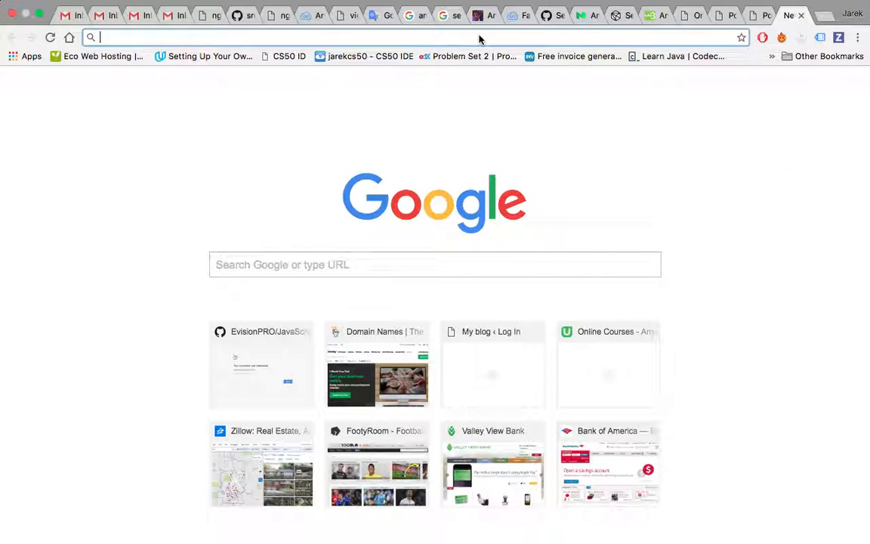
type("patj")
key("Right")
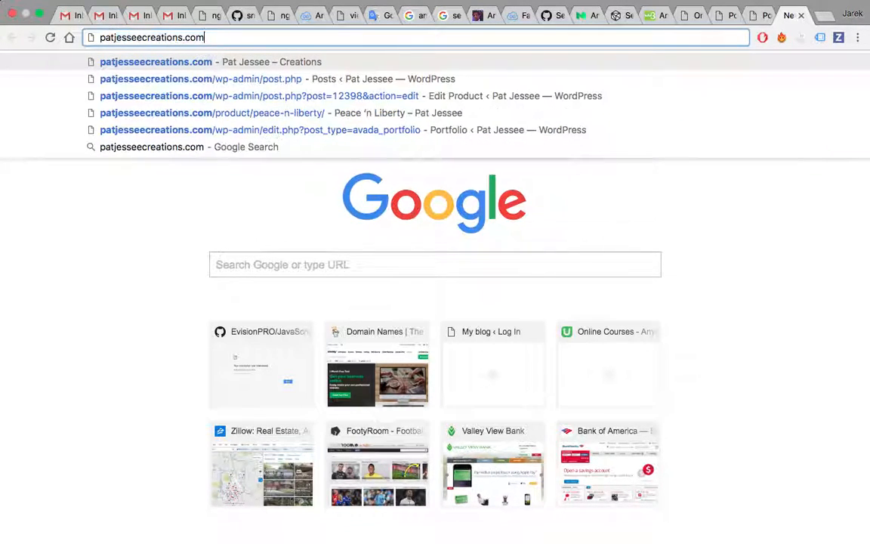
key("Down")
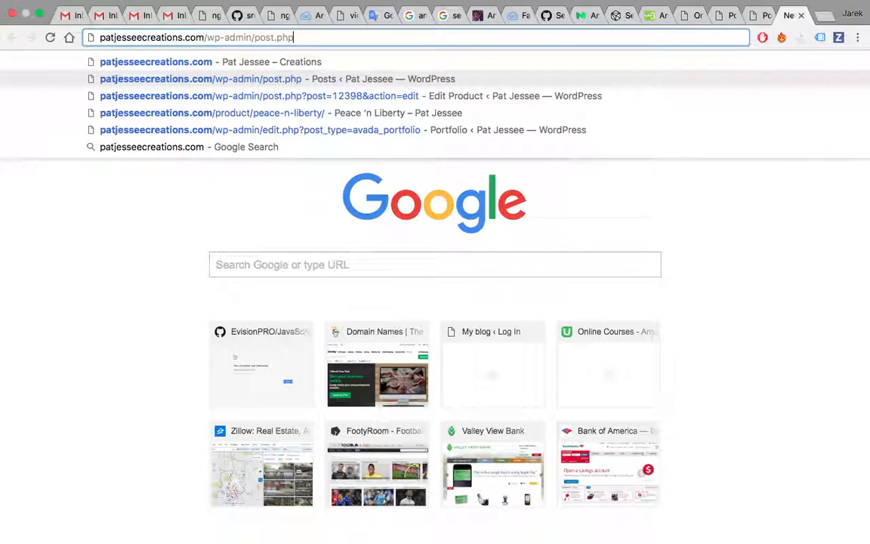
key("BackSpace")
key("BackSpace")
key("BackSpace")
key("BackSpace")
key("BackSpace")
key("BackSpace")
key("BackSpace")
key("BackSpace")
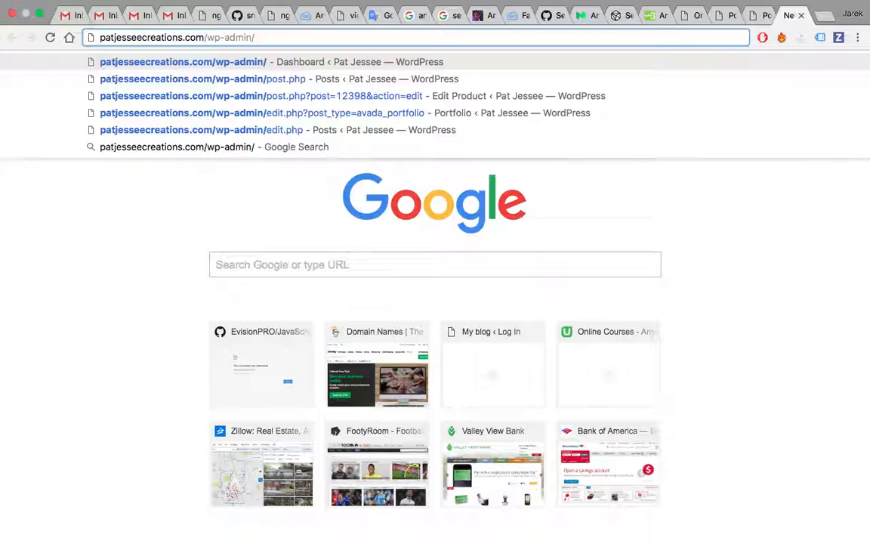
key("Return")
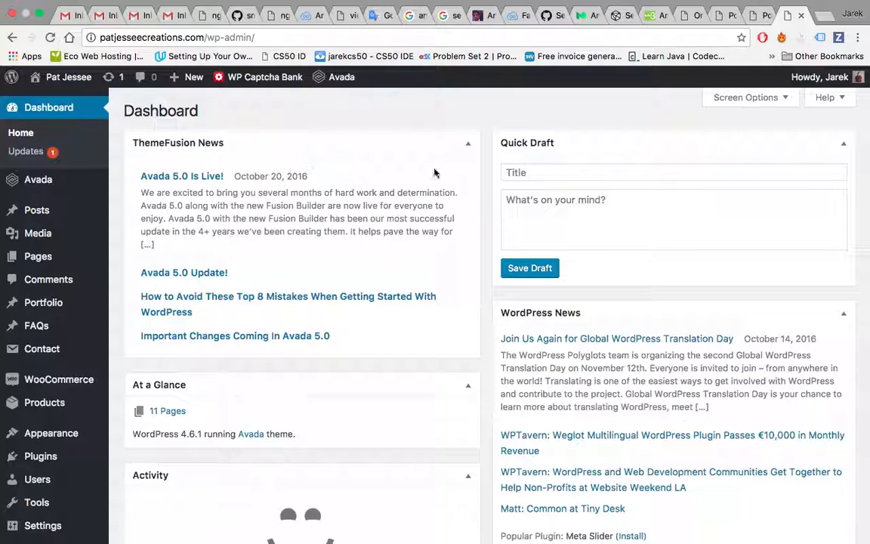
Log out of the WordPress account from the dashboard
mouse_move(808, 76)
left_click(775, 148)
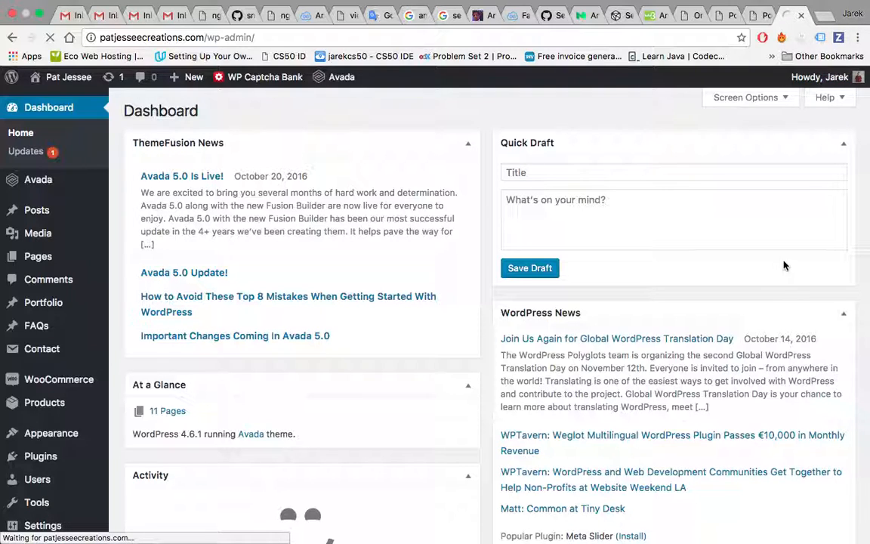
Fill in the captcha code shown on the login form and log in to WordPress with the prefilled credentials
scroll(622, 239, "down", 2)
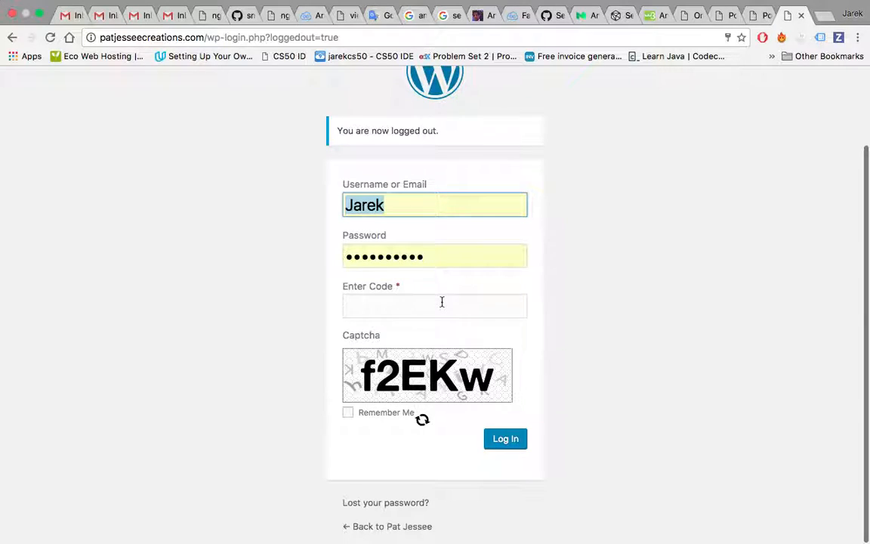
left_click(443, 302)
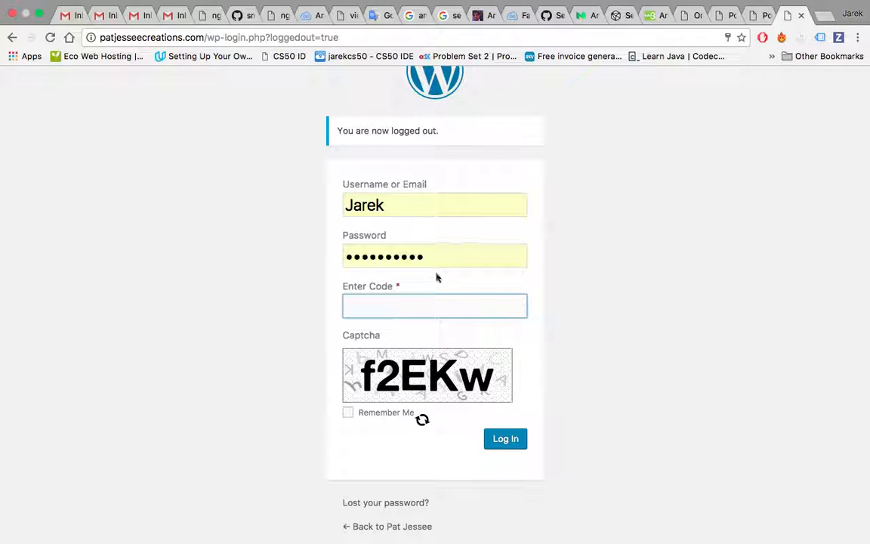
left_click(422, 299)
left_click(694, 280)
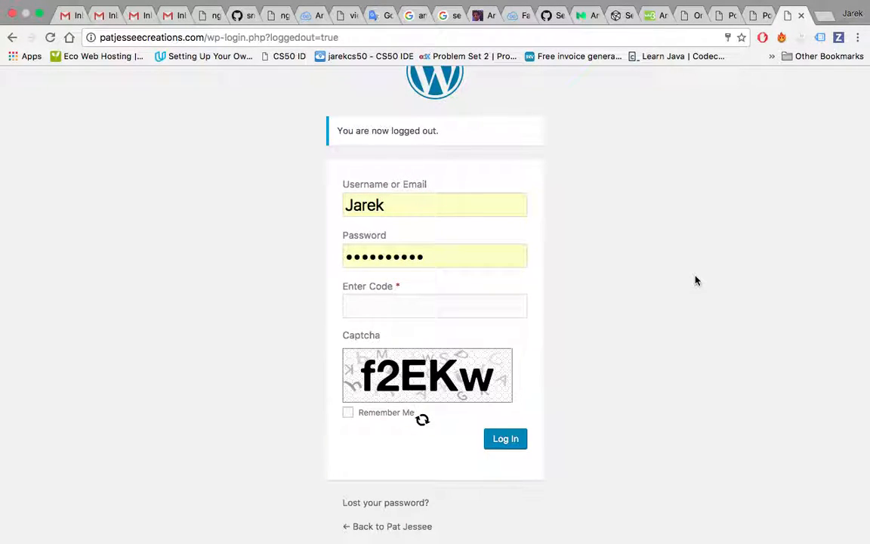
left_click(494, 297)
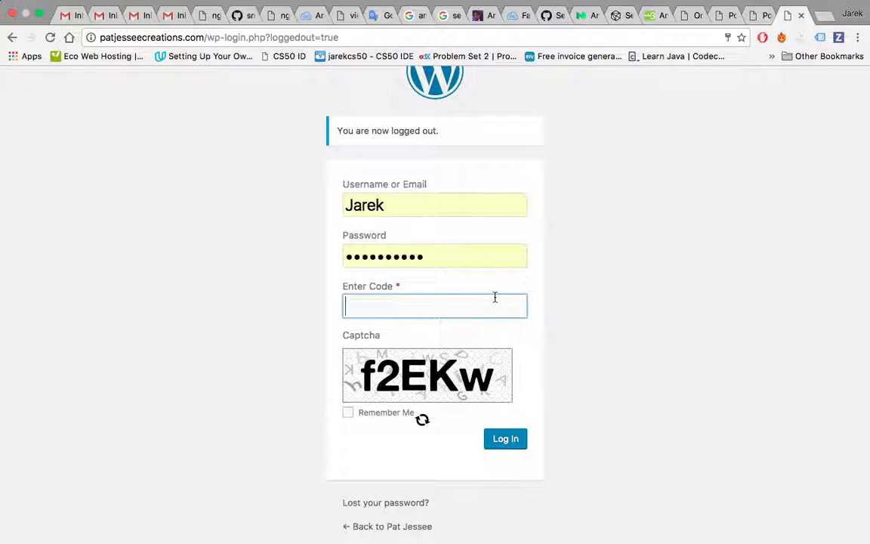
type("f2Ek")
key("BackSpace")
type("K")
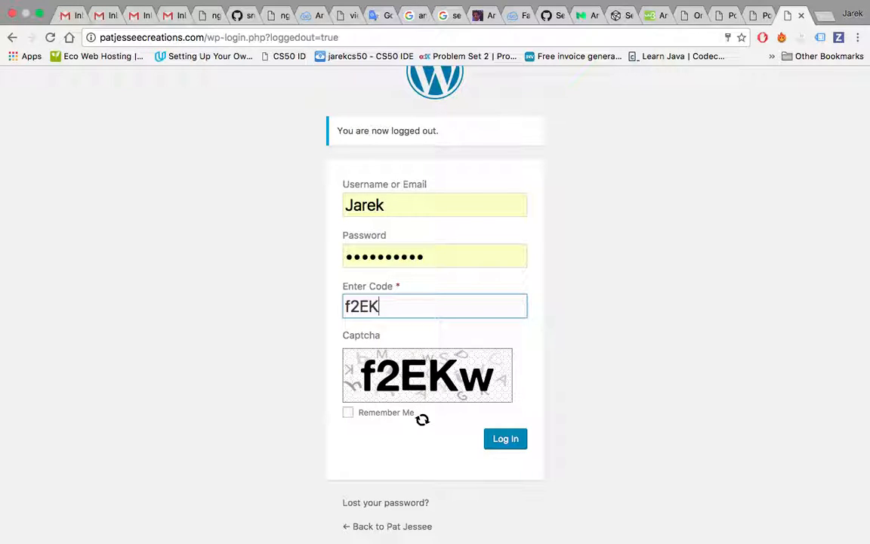
type("w")
left_click(693, 408)
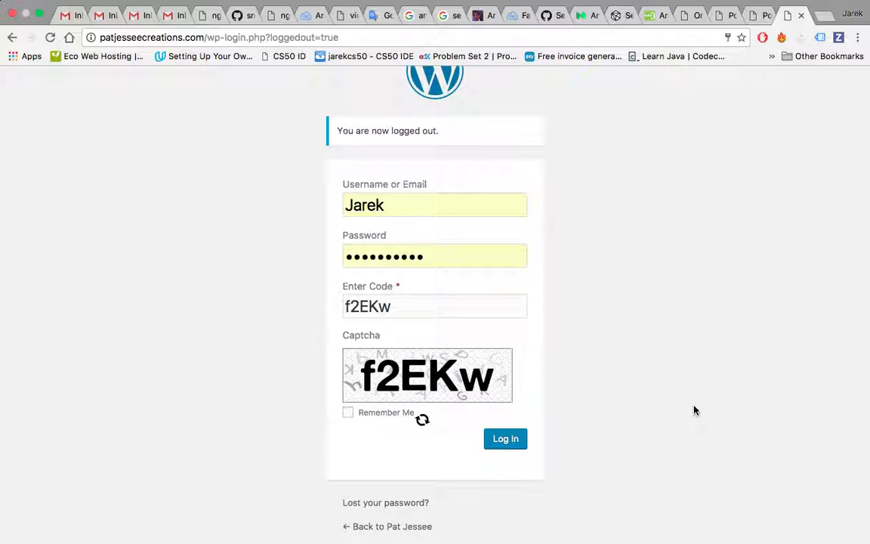
scroll(695, 410, "down", 1)
left_click(513, 440)
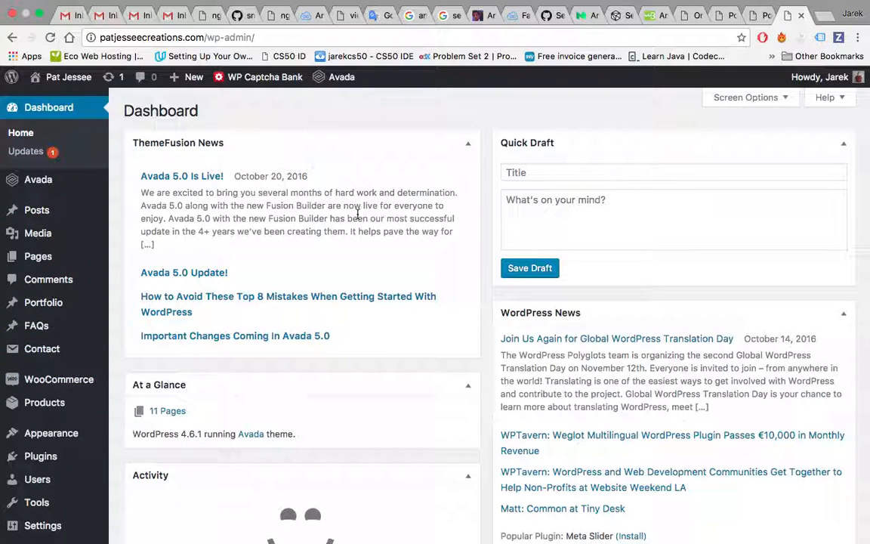
Add a new post to the Portfolio section and switch its editor to the Fusion Page Builder
left_click(55, 305)
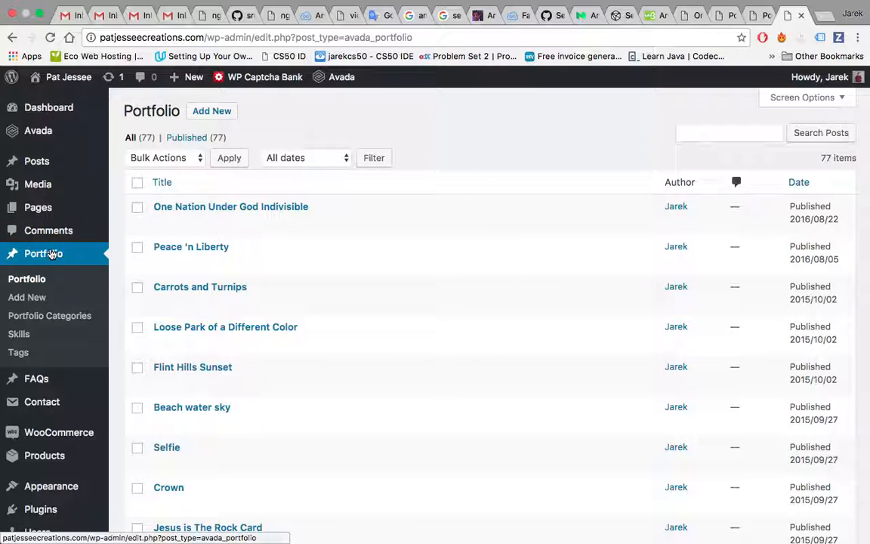
left_click(51, 254)
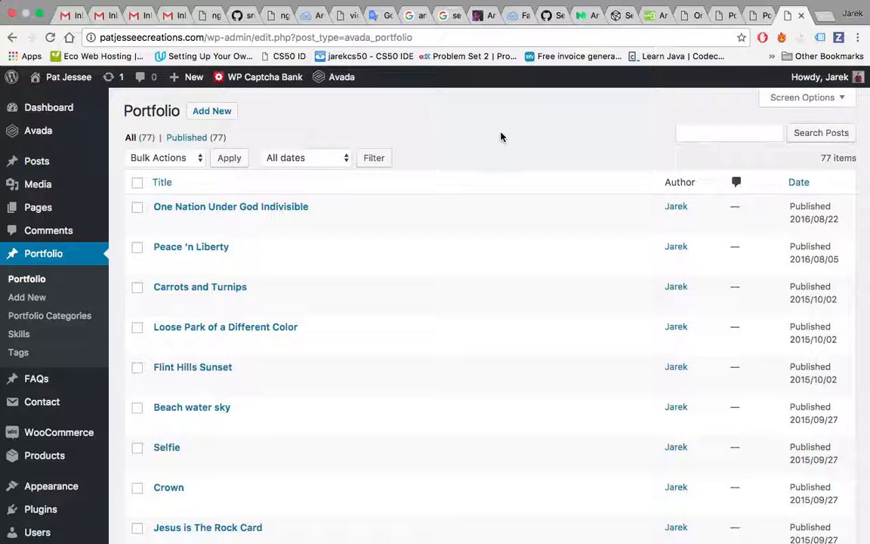
left_click(216, 111)
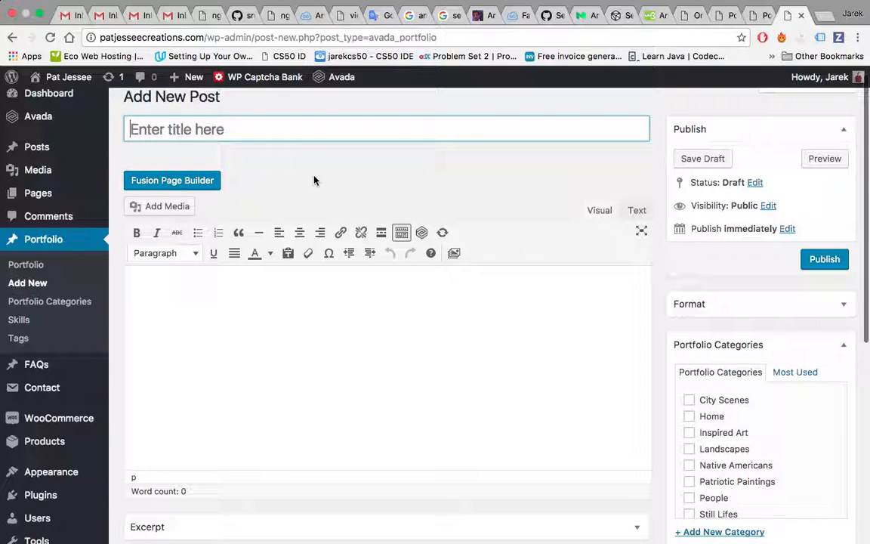
left_click(211, 183)
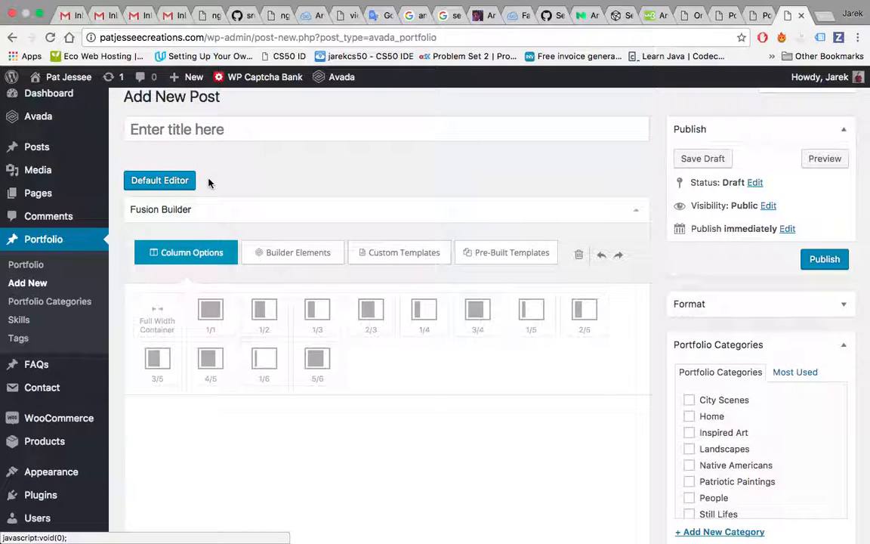
Title the new portfolio post "Test Painting"
scroll(665, 302, "up", 1)
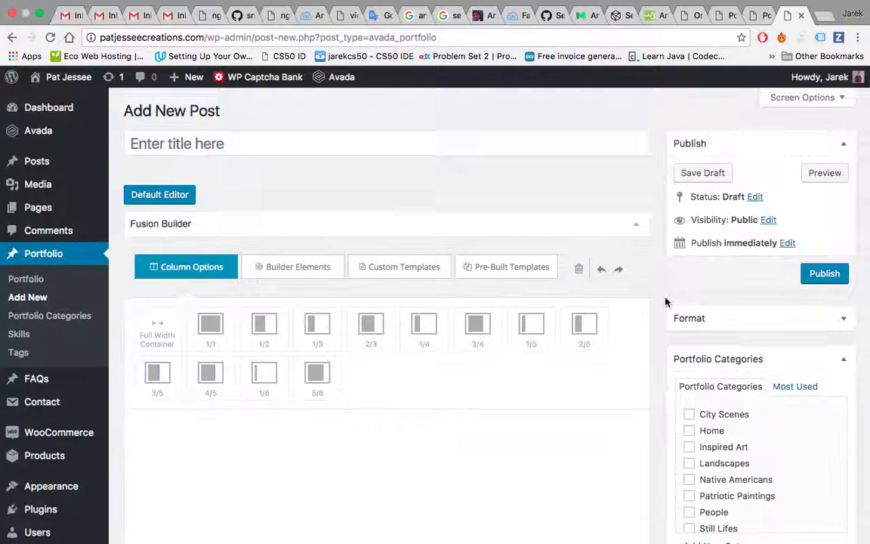
scroll(665, 302, "down", 1)
scroll(505, 167, "up", 1)
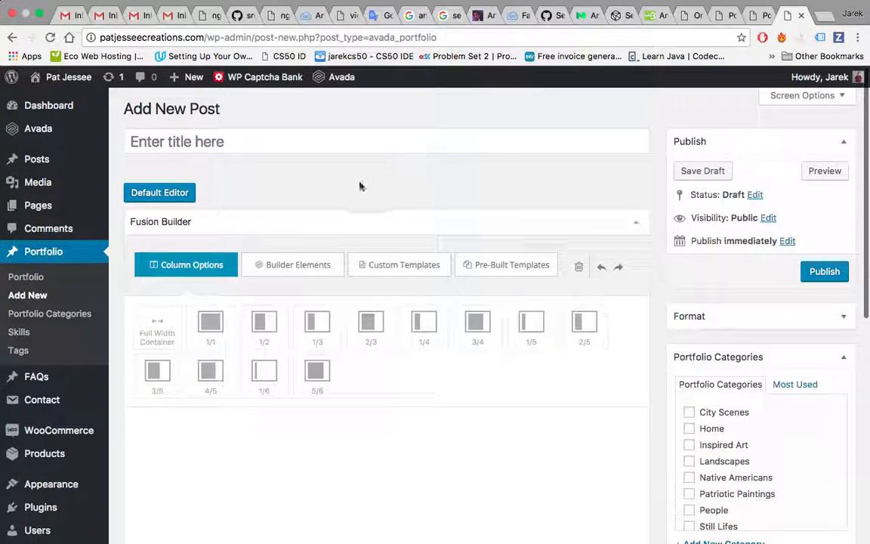
left_click(332, 137)
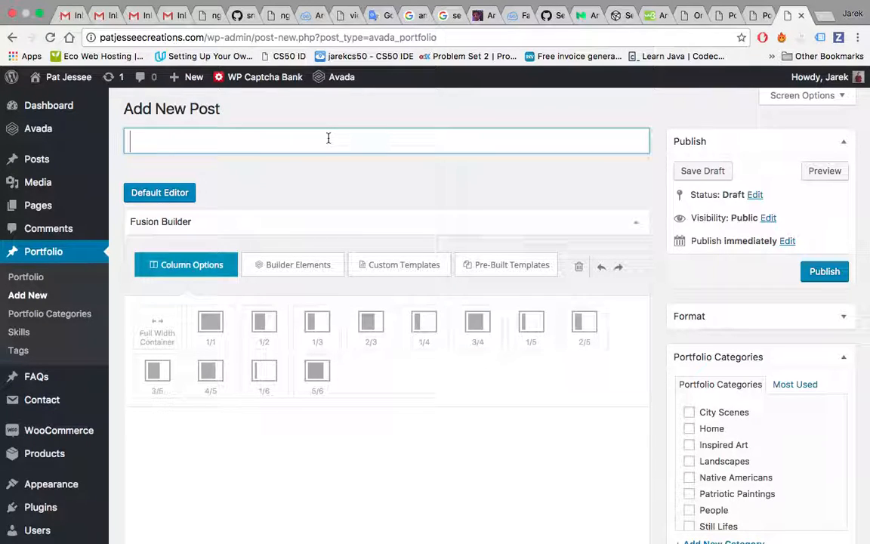
type("Test Paint")
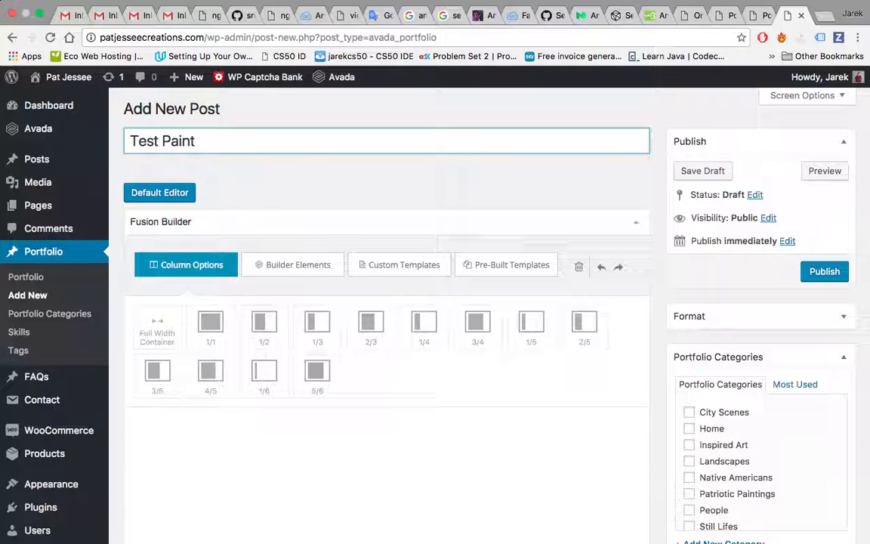
key("BackSpace")
key("BackSpace")
type("ting")
left_click(179, 140)
type("n")
left_click(287, 250)
scroll(392, 456, "down", 2)
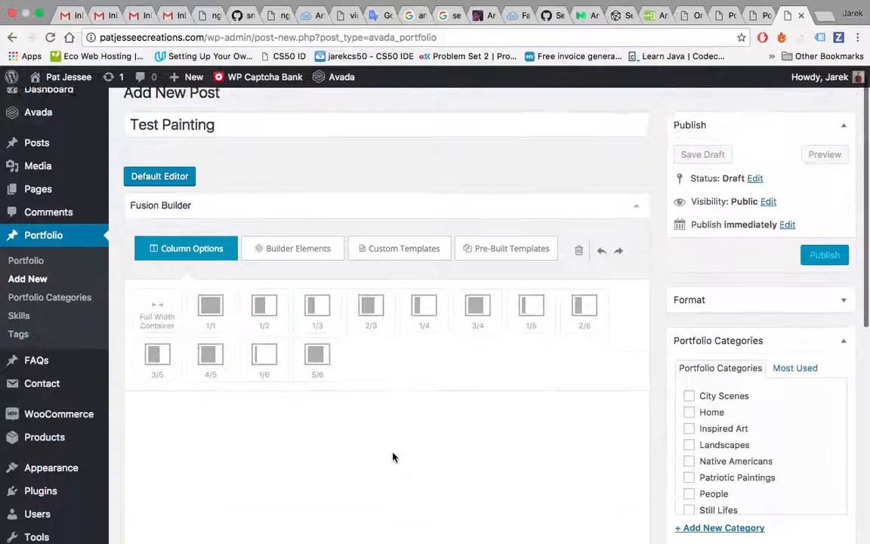
scroll(453, 451, "up", 2)
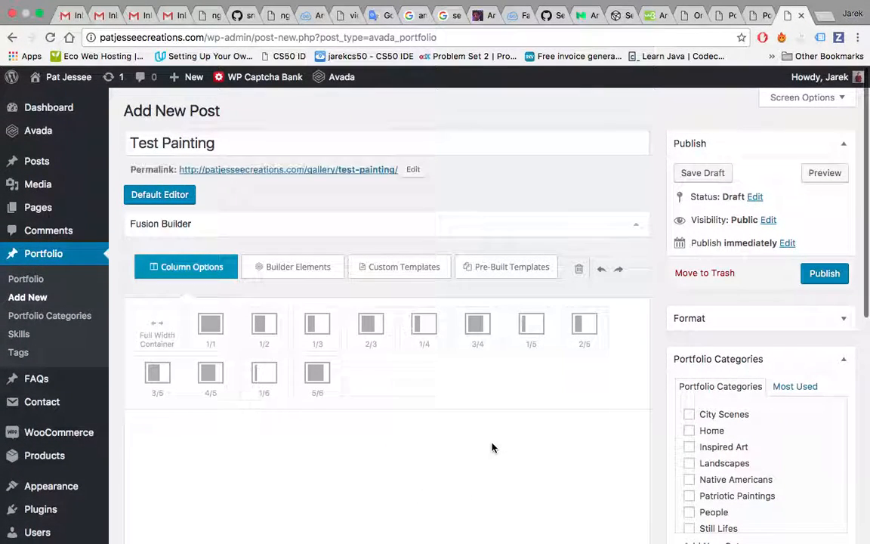
scroll(564, 466, "down", 3)
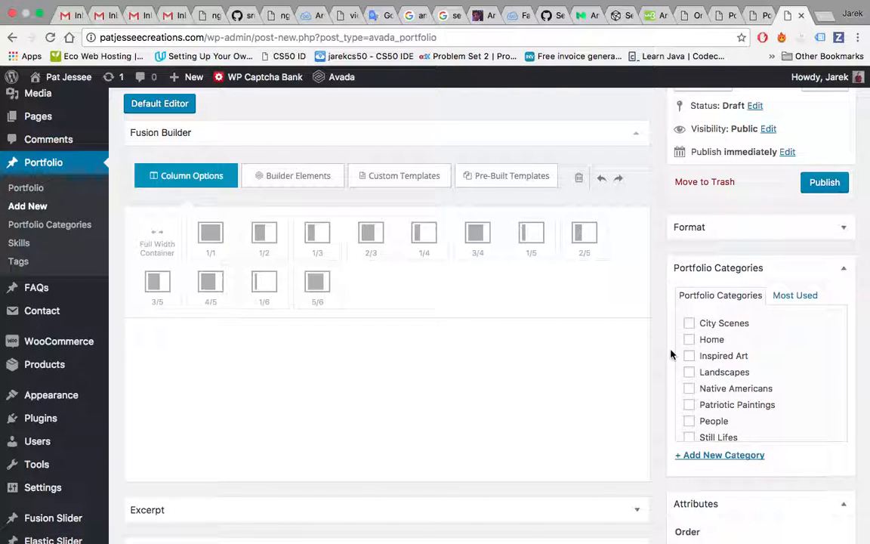
scroll(670, 353, "down", 2)
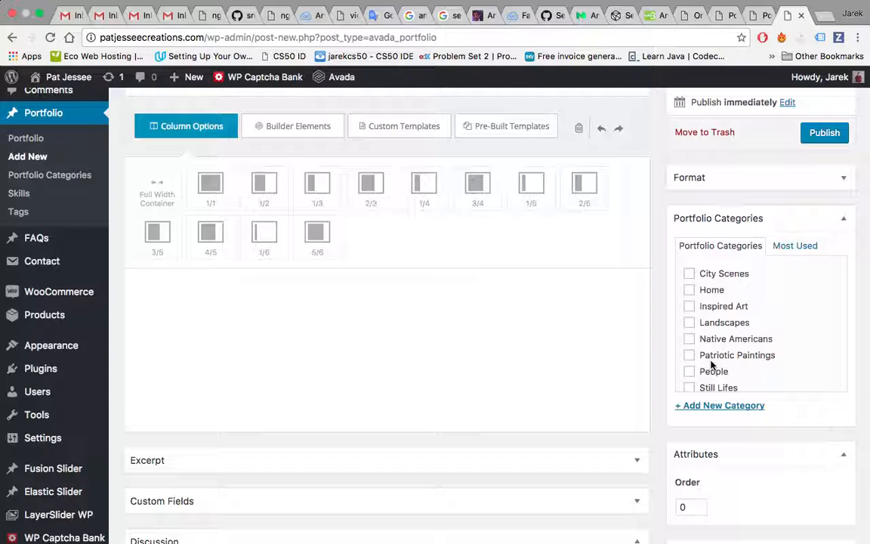
left_click(689, 273)
left_click(691, 323)
left_click(690, 339)
left_click(690, 323)
left_click(689, 273)
left_click(689, 339)
Assign the post to the Home and City Scenes portfolio categories
left_click(690, 291)
left_click(688, 275)
Display the saved custom templates in the Fusion Builder
scroll(637, 333, "up", 3)
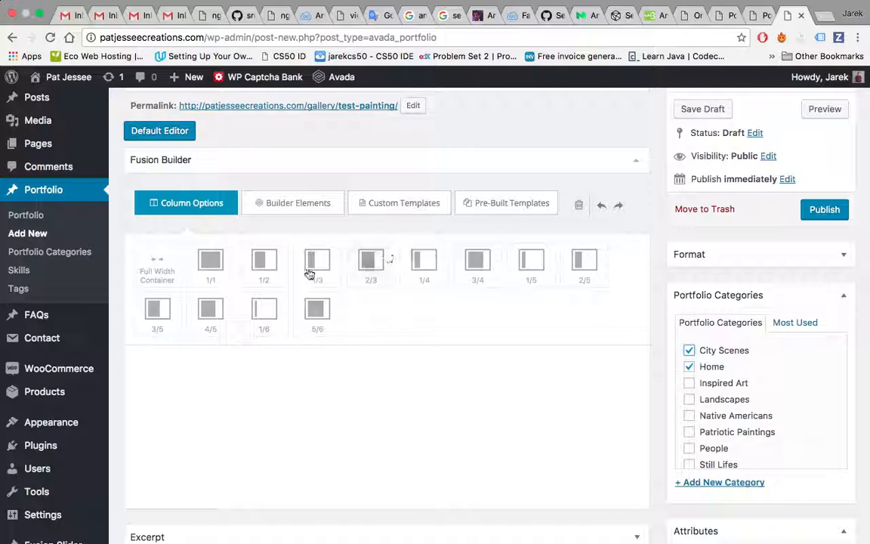
left_click(414, 213)
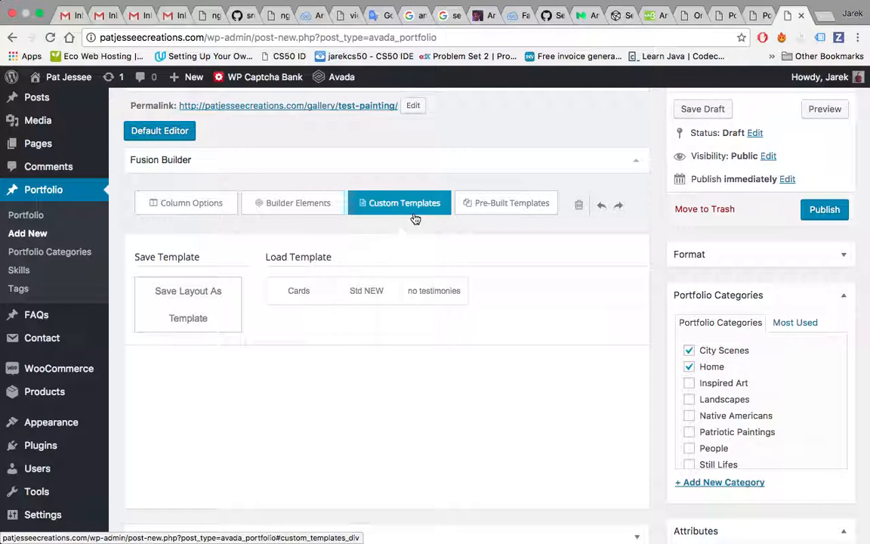
scroll(573, 438, "down", 1)
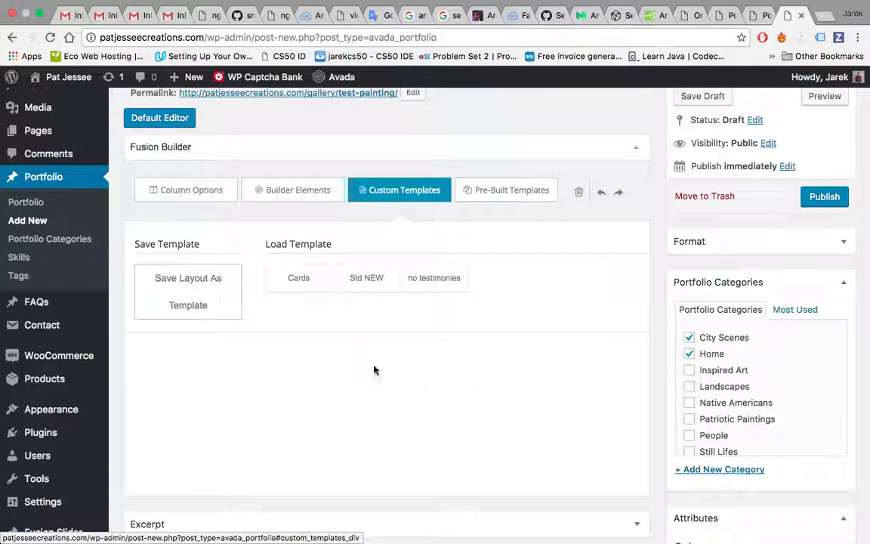
mouse_move(366, 285)
Open the "One Nation Under God Indivisible" painting from the live portfolio page and examine its image, project details and description layout
left_click(761, 15)
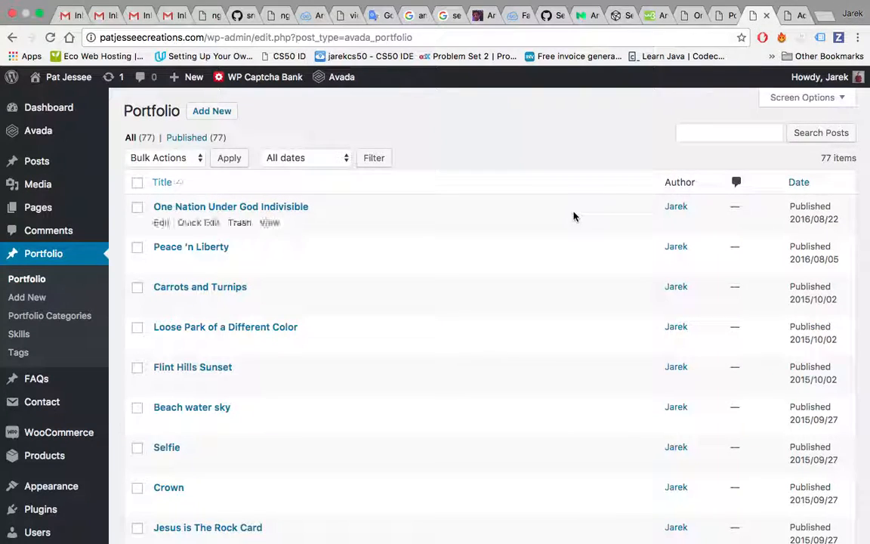
left_click(719, 16)
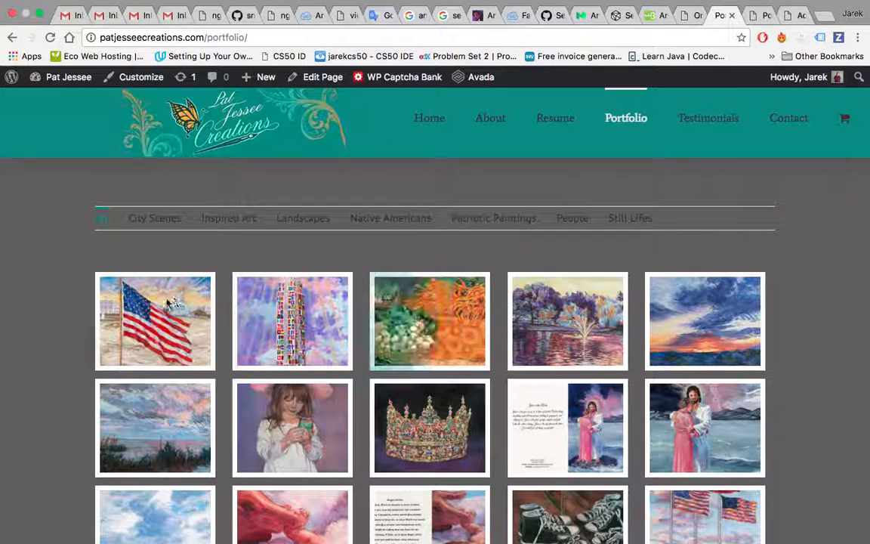
left_click(141, 330)
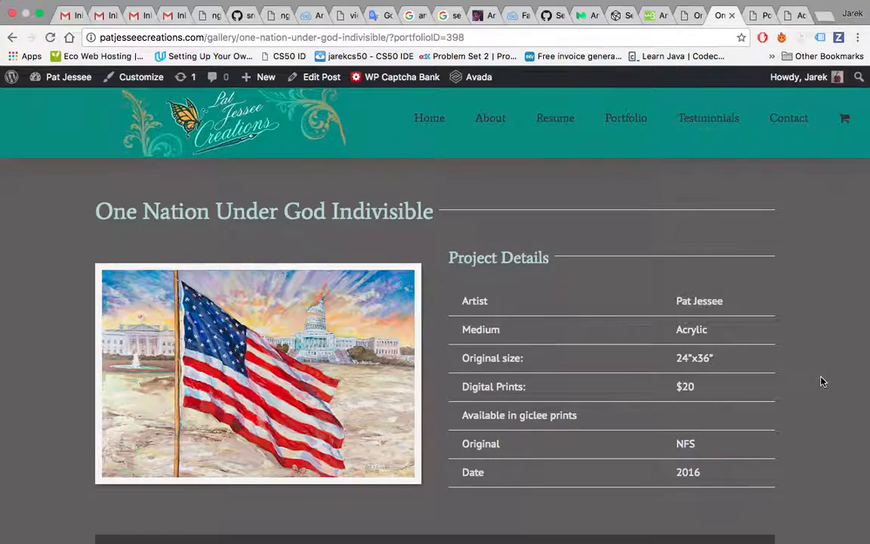
scroll(821, 381, "down", 5)
left_click_drag(614, 365, 113, 282)
left_click(283, 287)
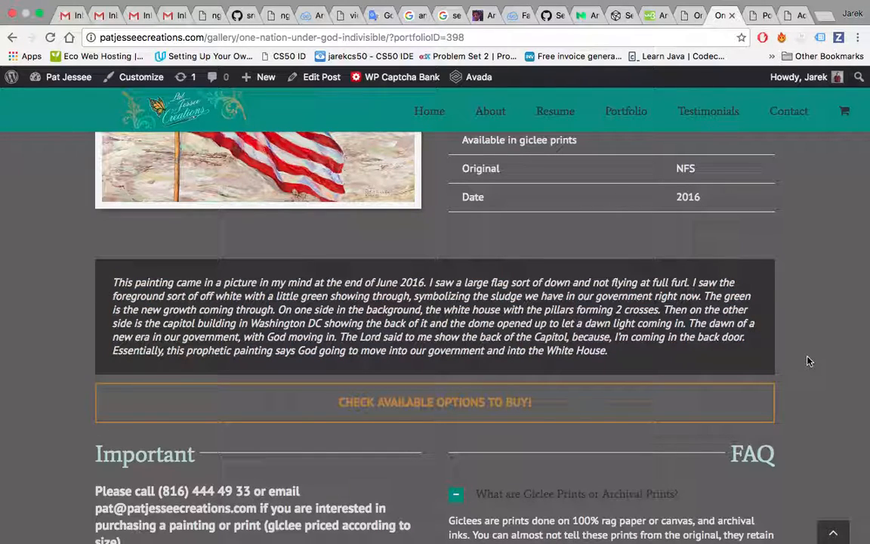
scroll(807, 361, "up", 5)
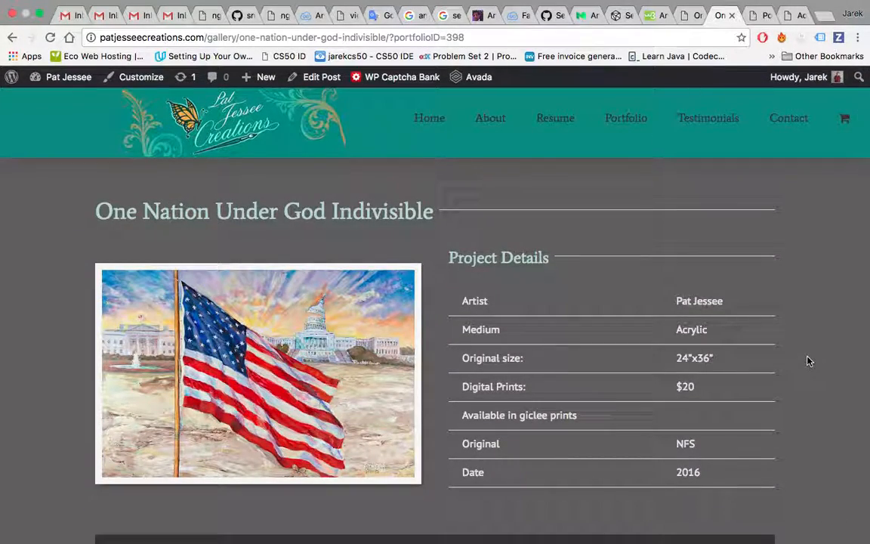
scroll(808, 361, "down", 3)
scroll(807, 360, "down", 1)
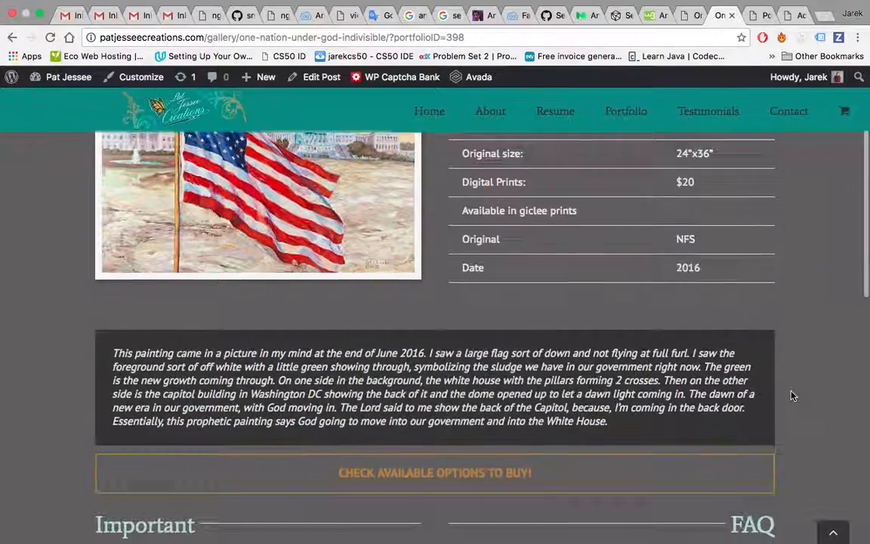
Return from the live painting page to the custom templates in the new Test Painting post's editor
scroll(792, 395, "up", 3)
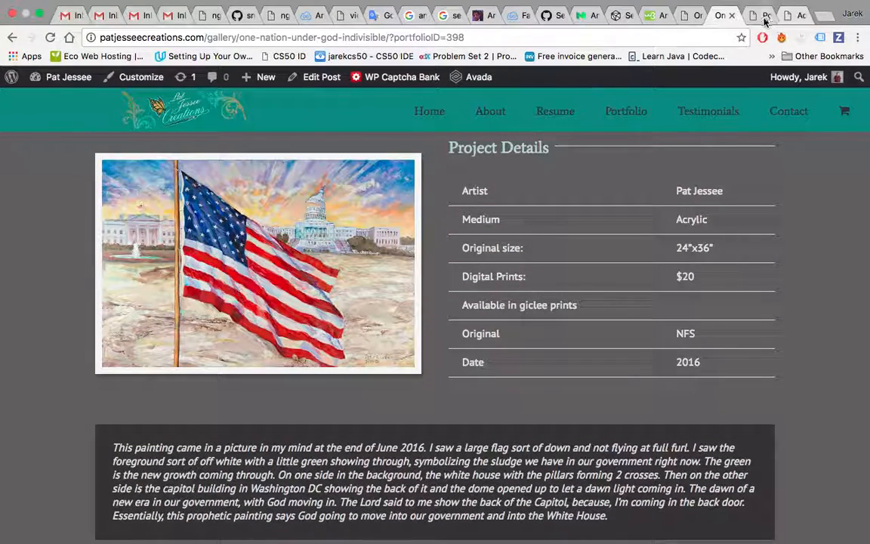
left_click(765, 15)
left_click(795, 15)
scroll(602, 374, "down", 1)
scroll(602, 374, "up", 1)
scroll(635, 398, "down", 2)
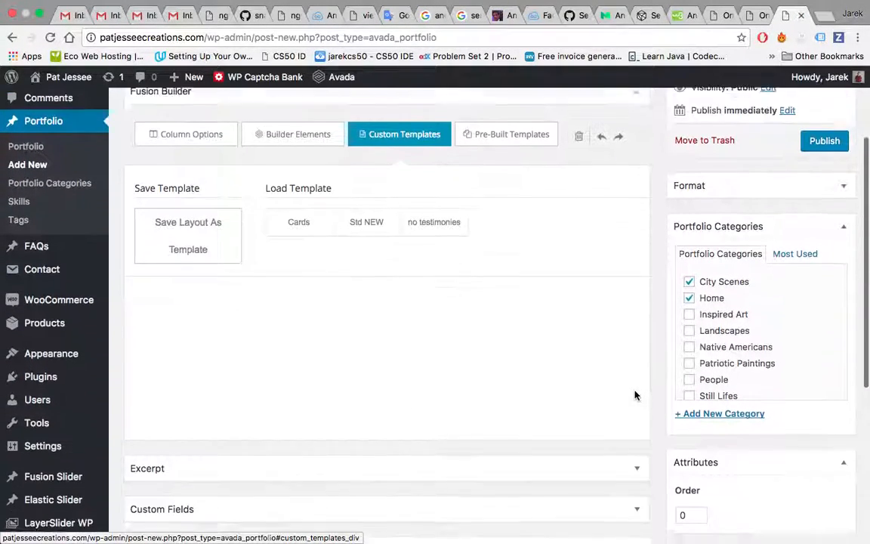
scroll(635, 395, "down", 1)
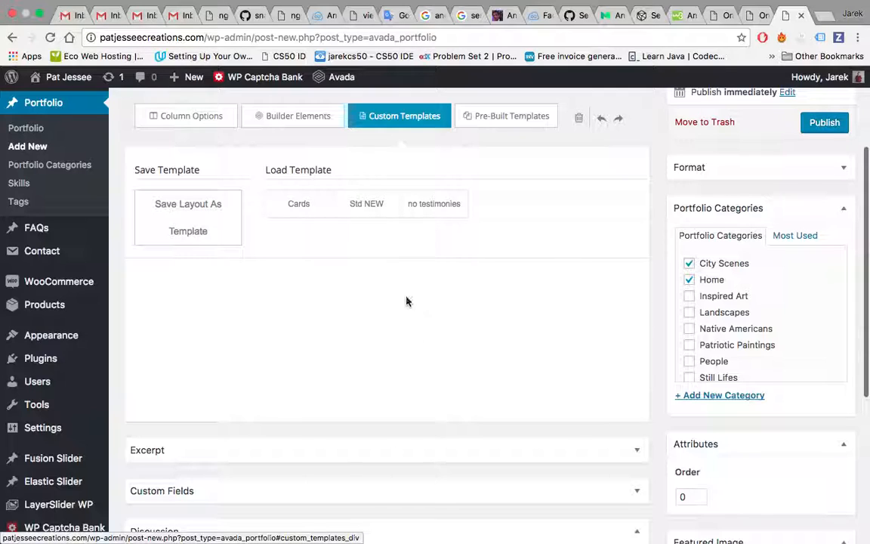
Load the Std NEW custom template into the Test Painting post and accept replacing the page content
mouse_move(376, 218)
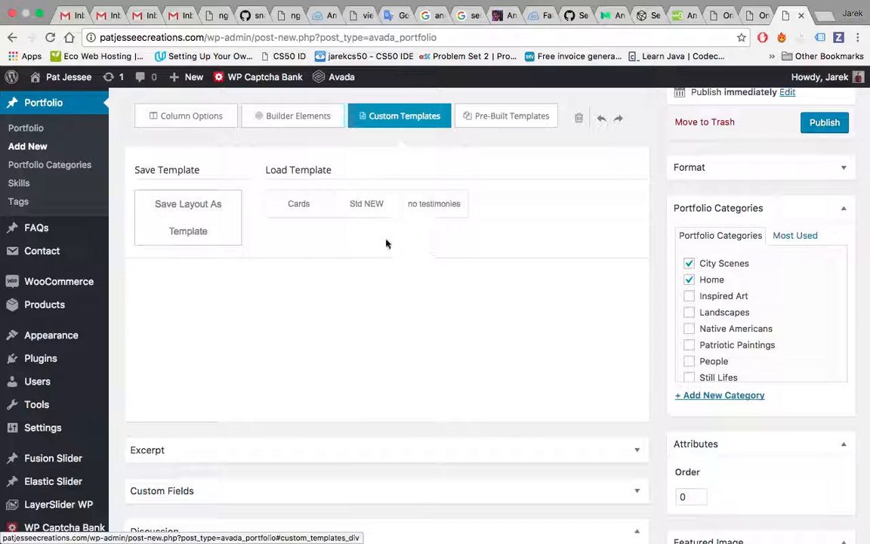
mouse_move(423, 212)
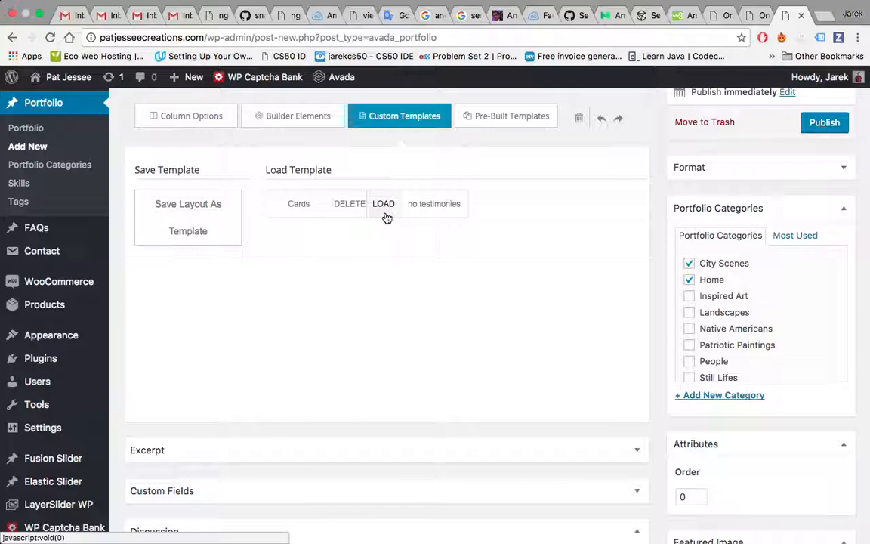
left_click(387, 213)
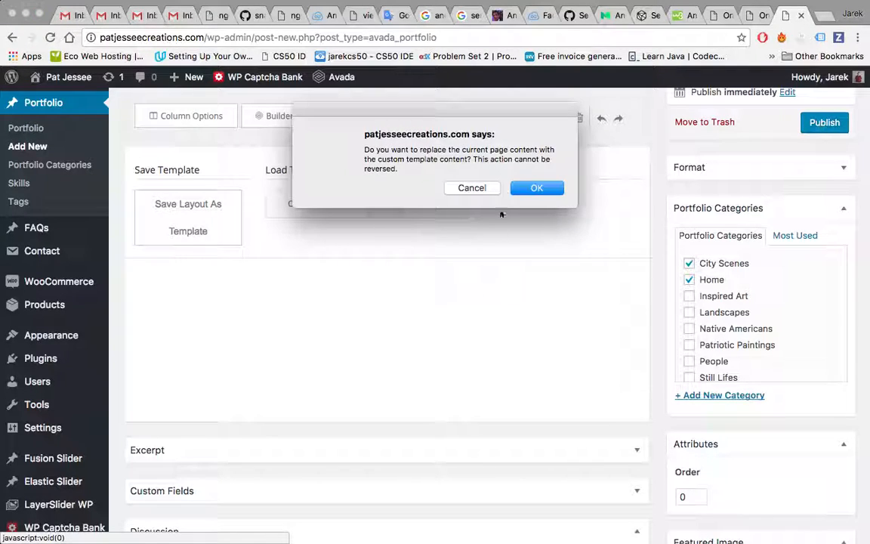
left_click(536, 188)
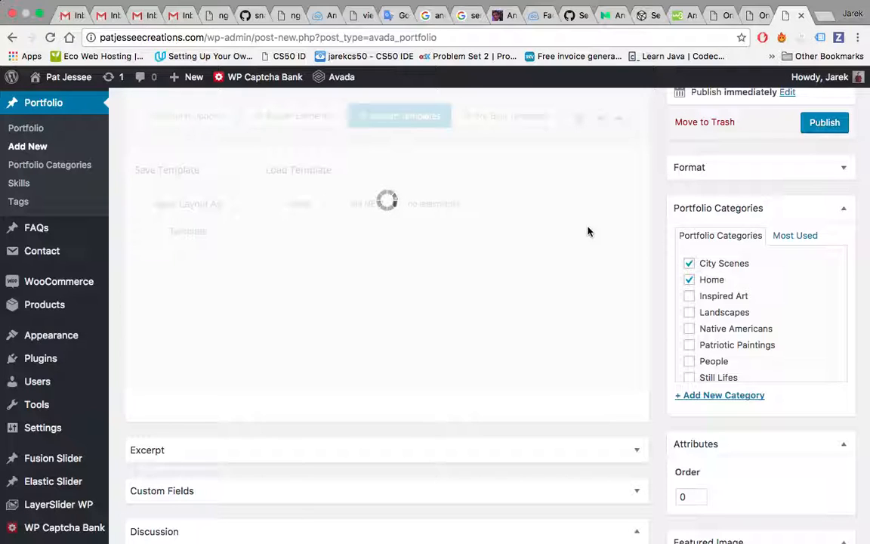
Examine the loaded template's layout, including the title, image frame, project details table, testimonial, code blocks, and Important and FAQ columns
scroll(588, 232, "down", 3)
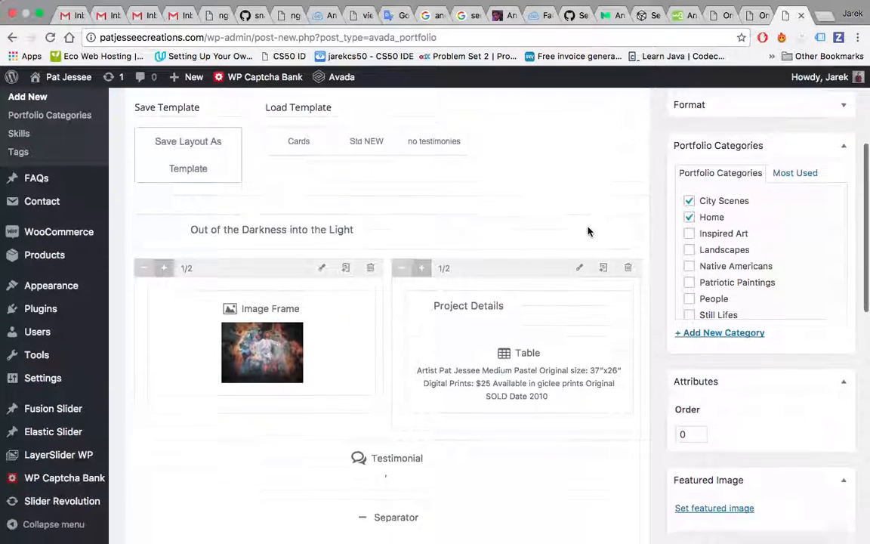
scroll(589, 232, "down", 5)
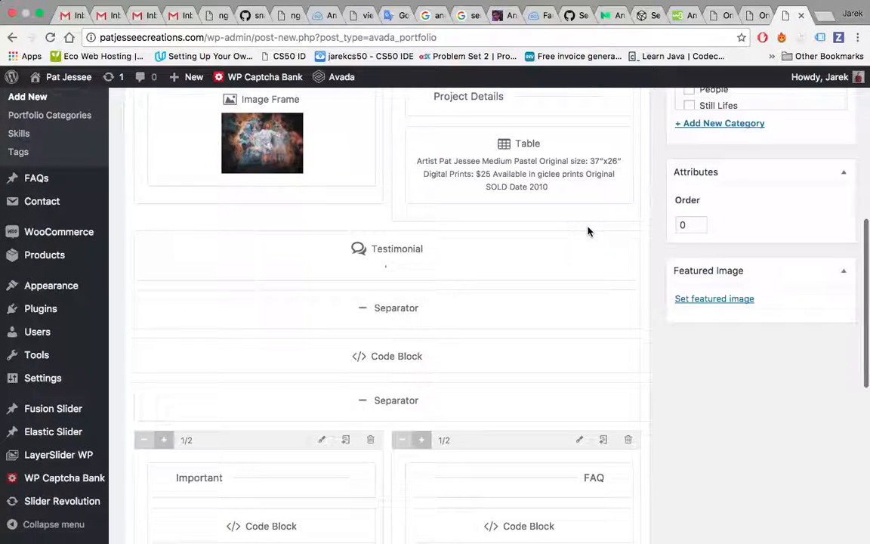
scroll(588, 232, "up", 7)
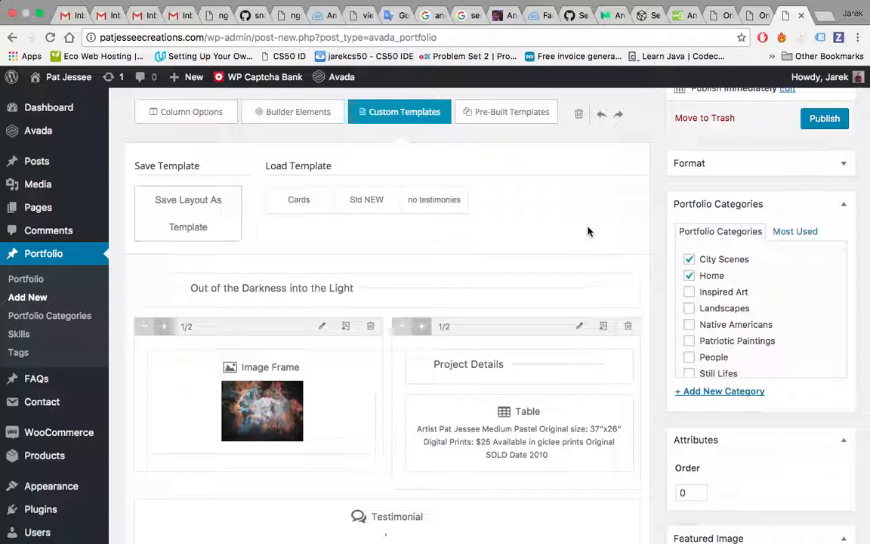
scroll(588, 232, "down", 1)
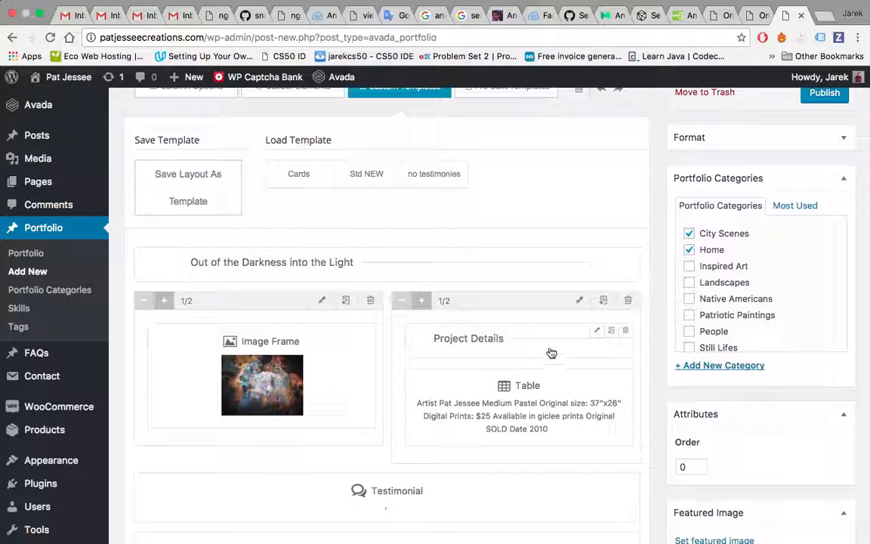
scroll(660, 349, "up", 2)
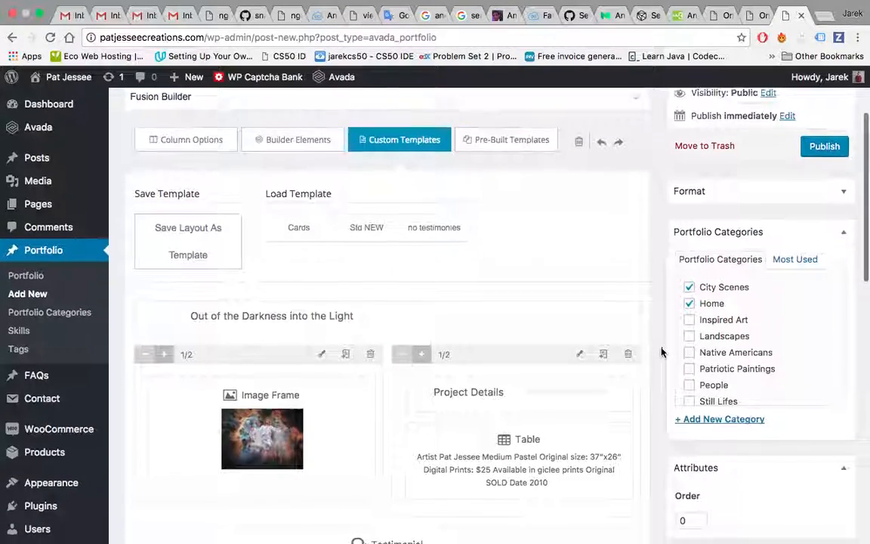
scroll(660, 352, "down", 5)
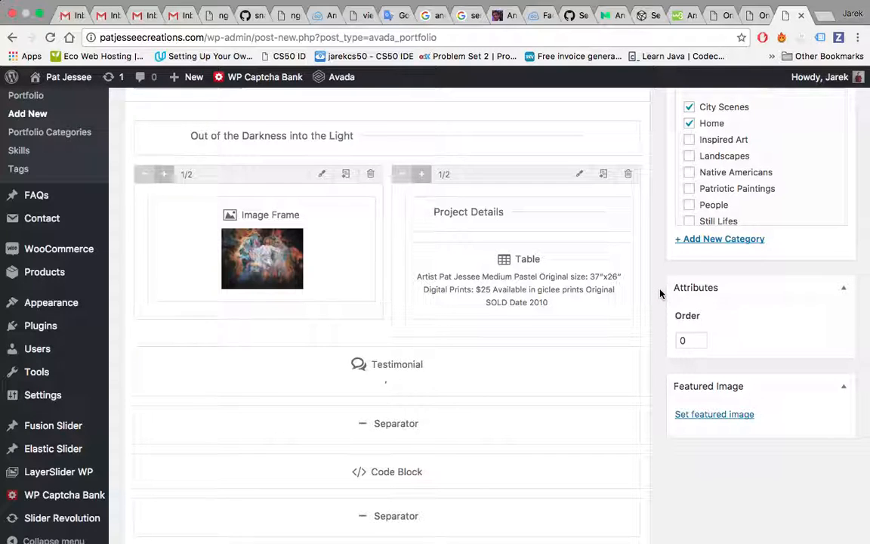
scroll(659, 293, "down", 5)
scroll(659, 293, "up", 3)
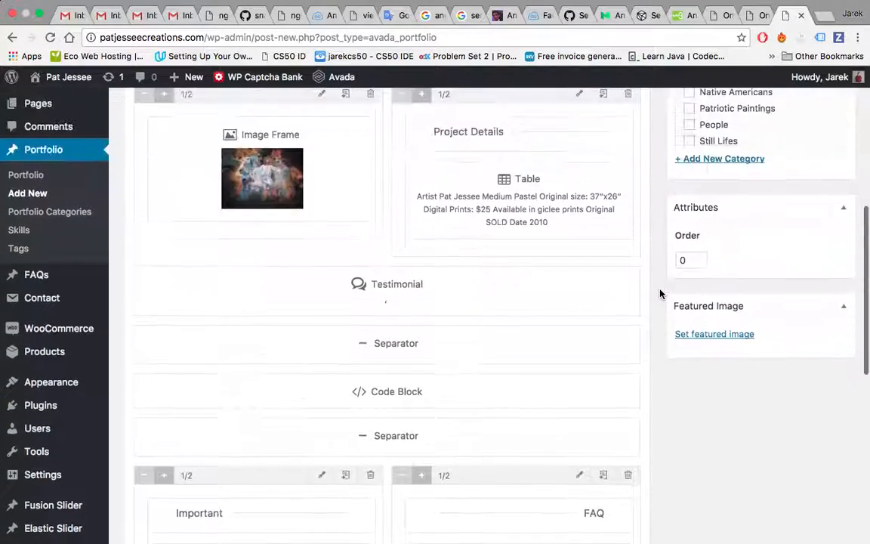
scroll(659, 293, "up", 3)
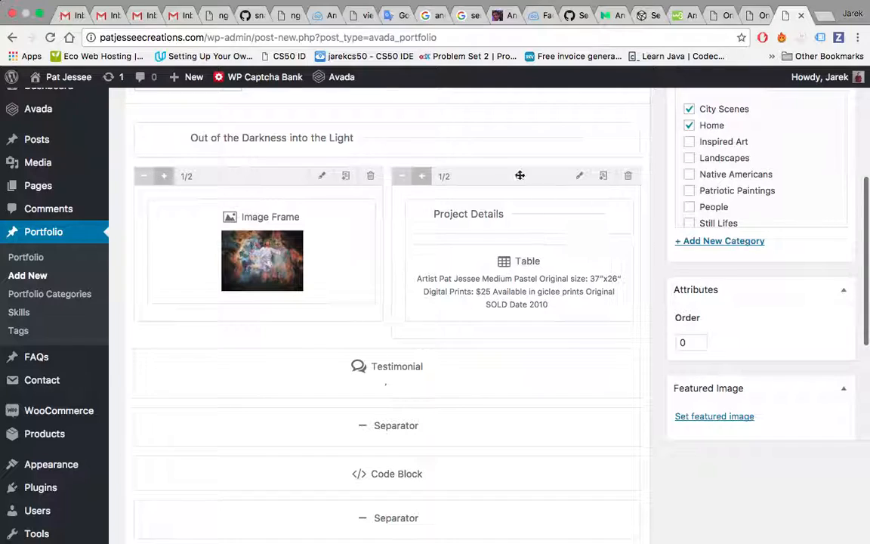
scroll(659, 294, "down", 2)
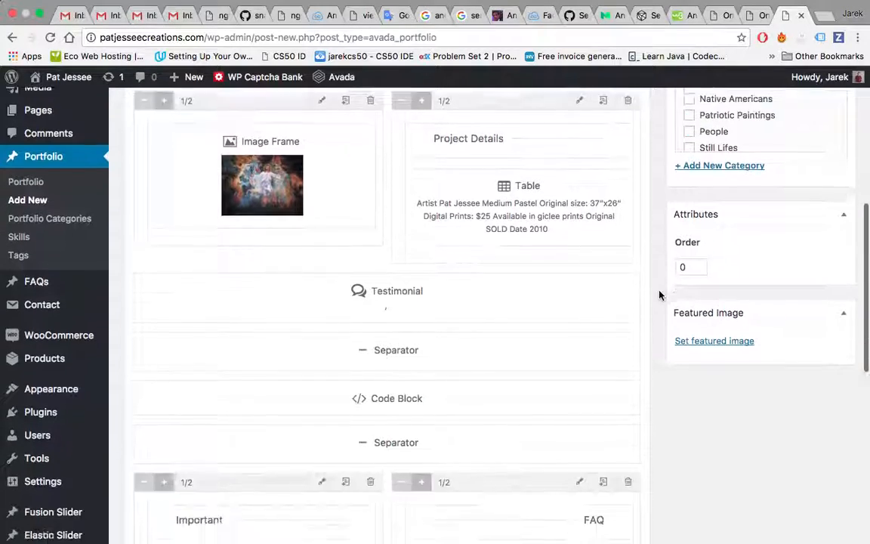
scroll(659, 295, "up", 5)
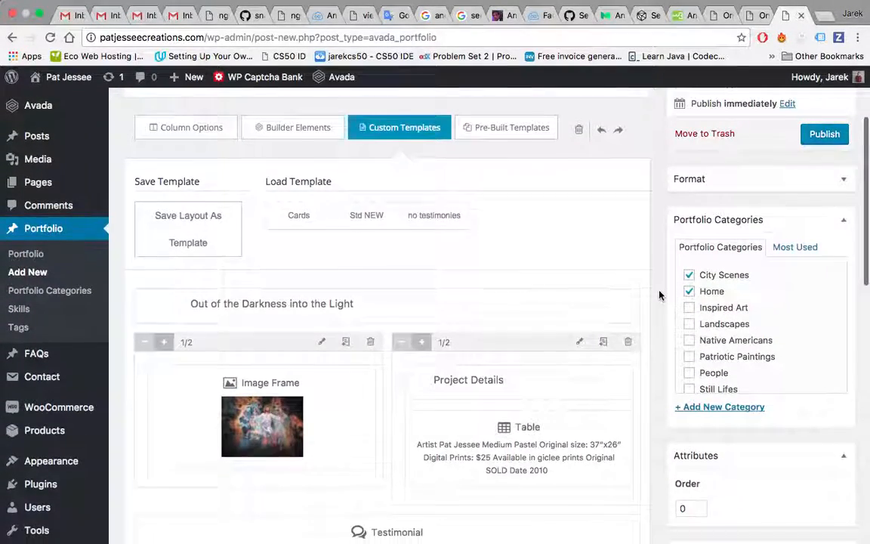
scroll(660, 294, "up", 1)
scroll(659, 294, "up", 1)
scroll(659, 294, "down", 1)
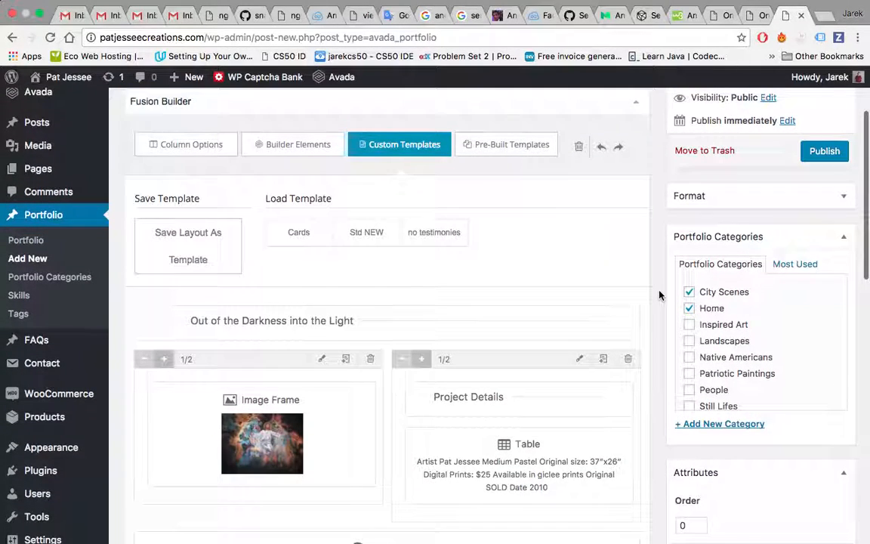
scroll(660, 294, "down", 1)
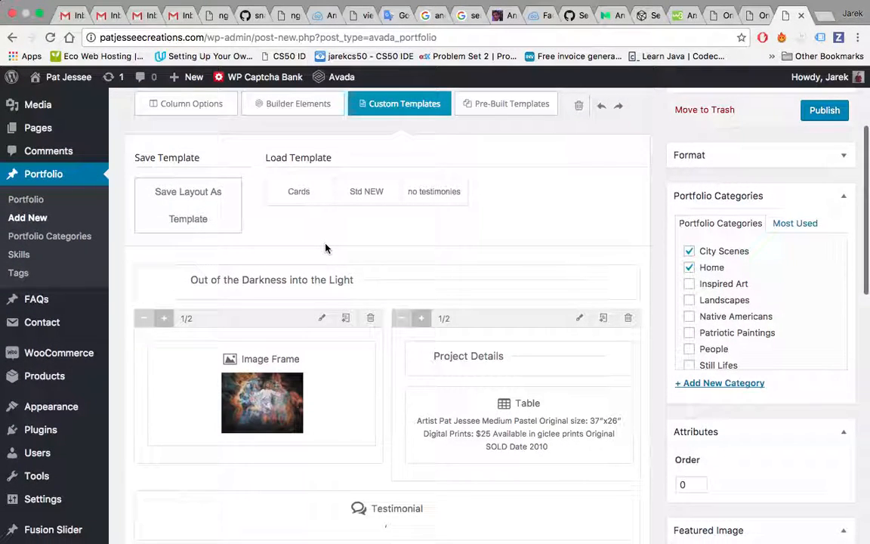
Replace the page content with the Cards custom template and look through its elements
left_click(317, 198)
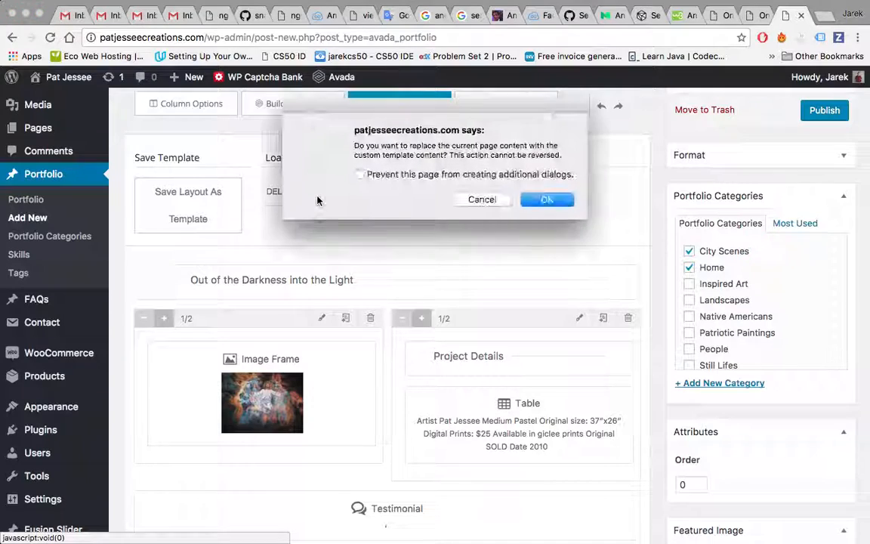
left_click(548, 199)
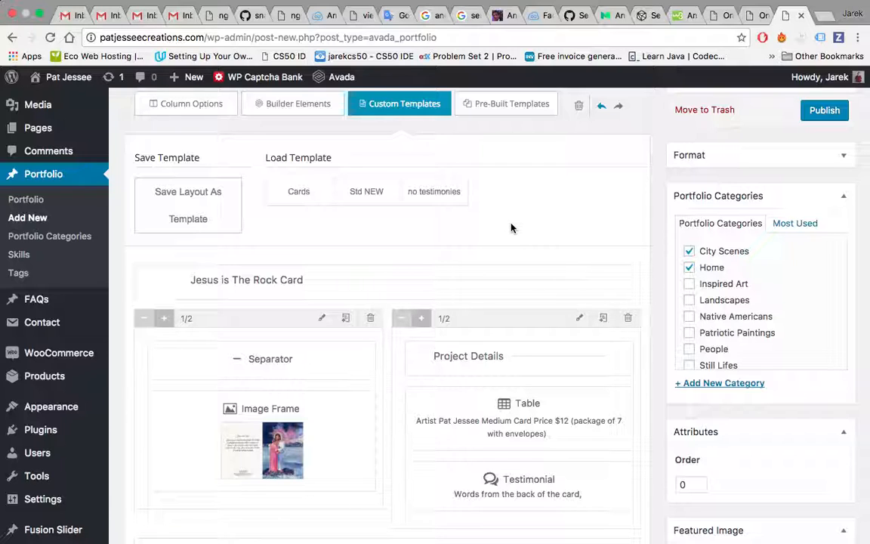
scroll(659, 306, "down", 1)
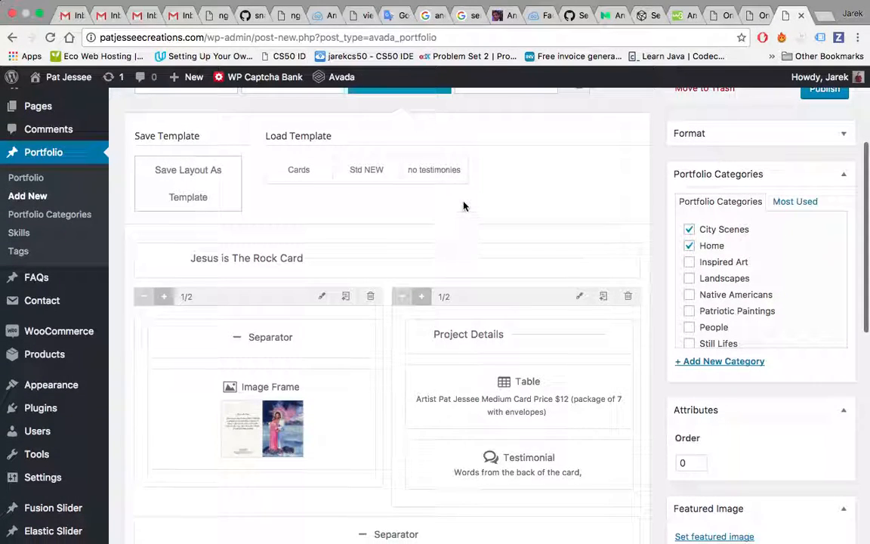
scroll(592, 219, "down", 5)
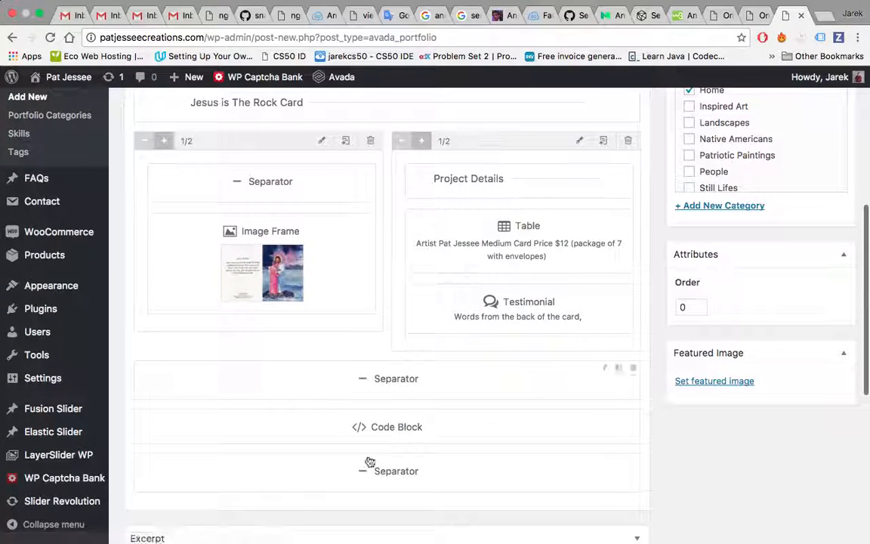
scroll(635, 390, "up", 9)
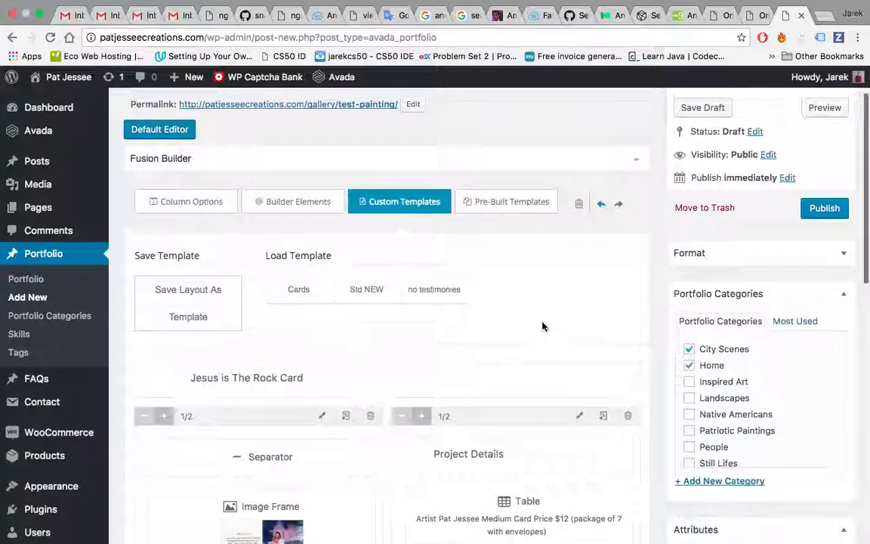
Replace the page content with the "no testimonies" custom template and view its layout
left_click(453, 293)
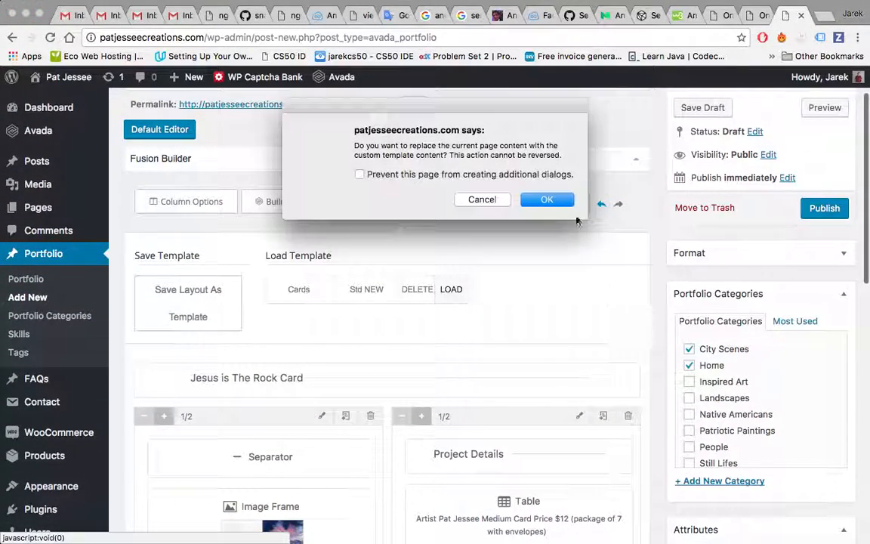
left_click(552, 198)
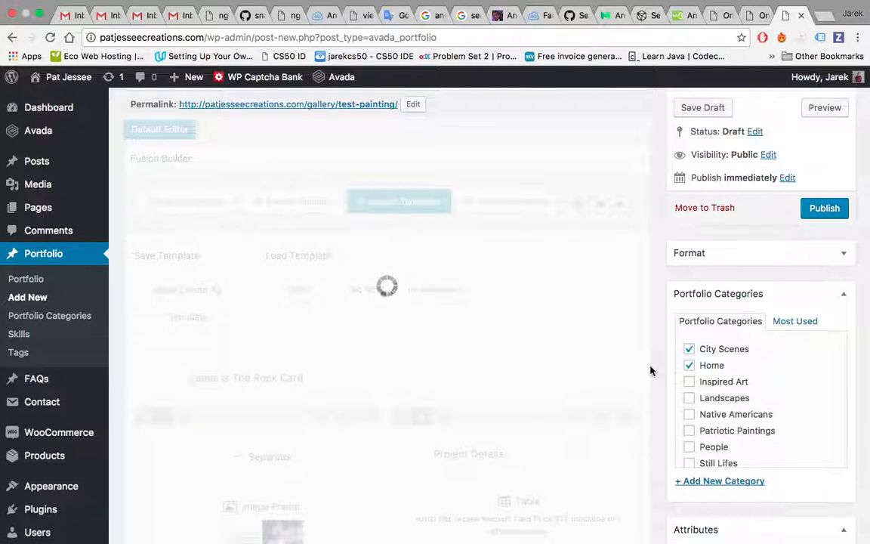
scroll(651, 370, "down", 5)
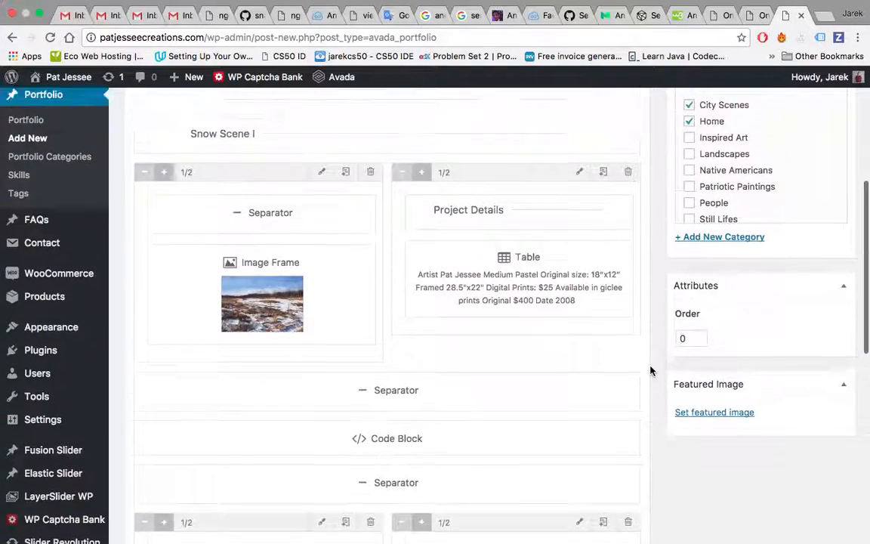
Load the Std NEW template again in place of the "no testimonies" content and look over the resulting layout
scroll(650, 370, "up", 2)
scroll(651, 370, "up", 2)
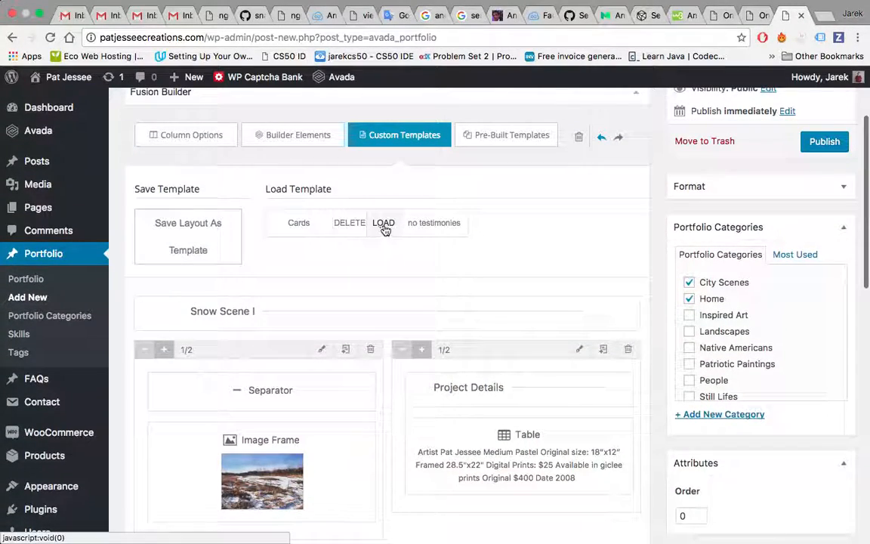
left_click(384, 223)
left_click(550, 200)
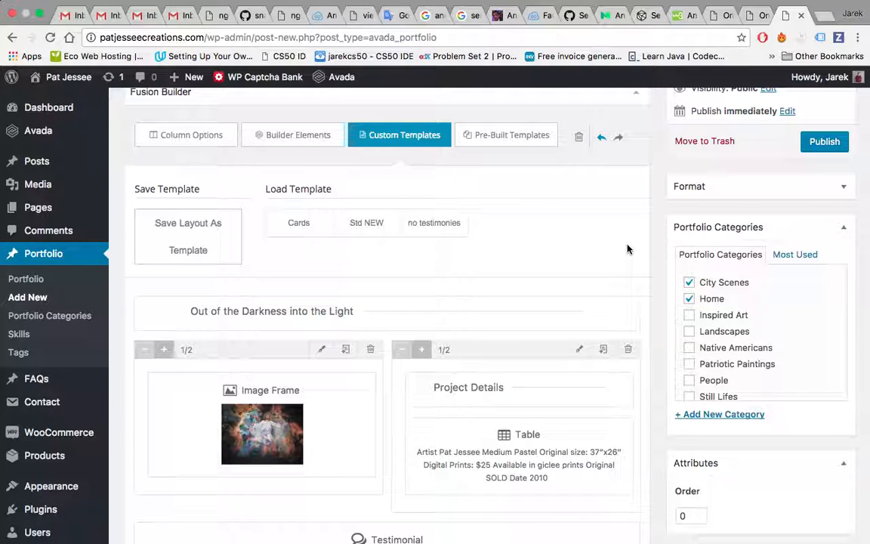
scroll(657, 313, "down", 1)
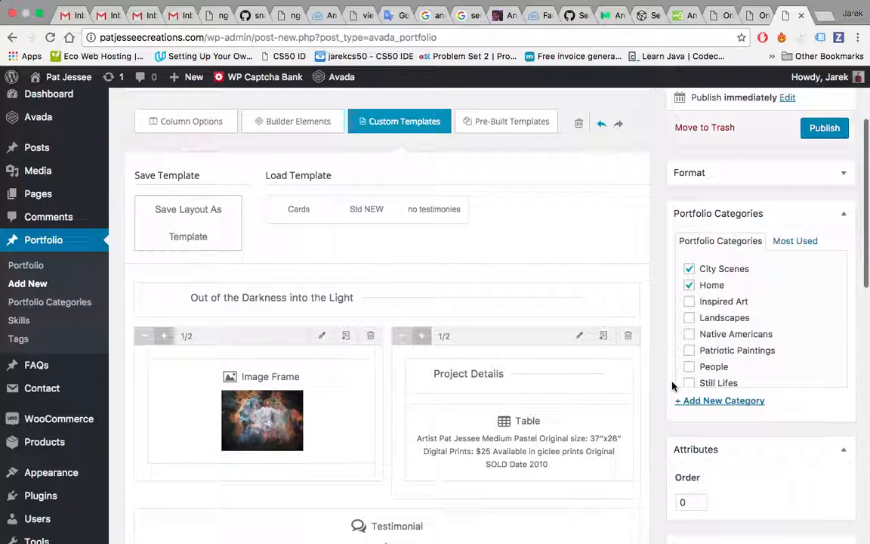
scroll(662, 415, "down", 10)
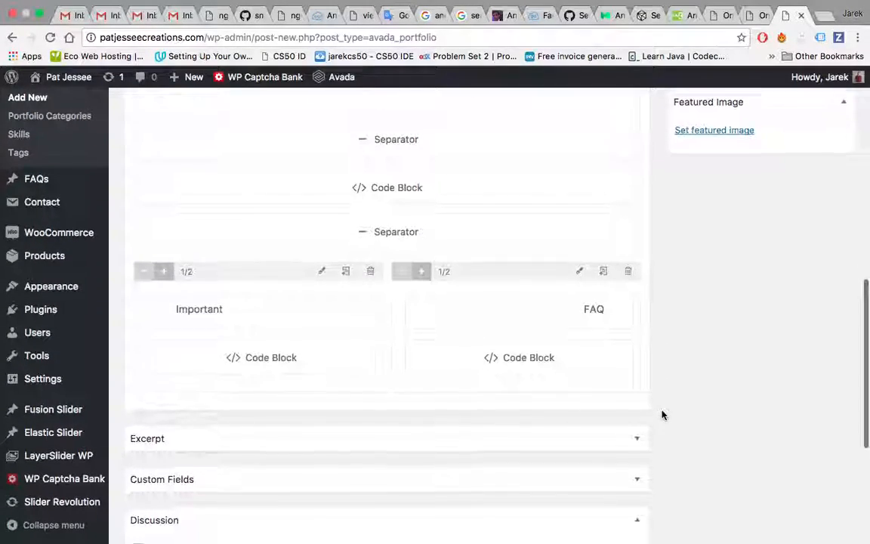
scroll(661, 415, "up", 10)
scroll(662, 414, "up", 2)
scroll(664, 412, "down", 2)
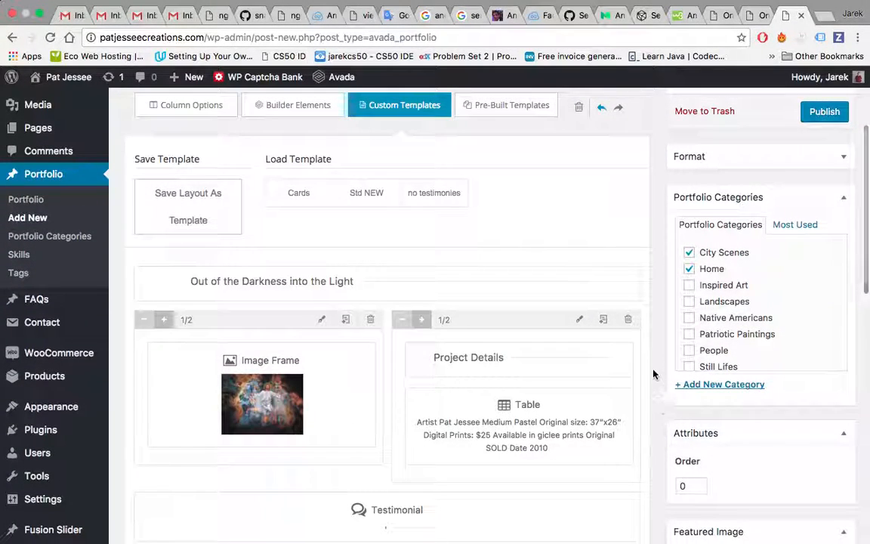
Open a preview of the Test Painting draft
scroll(657, 393, "up", 4)
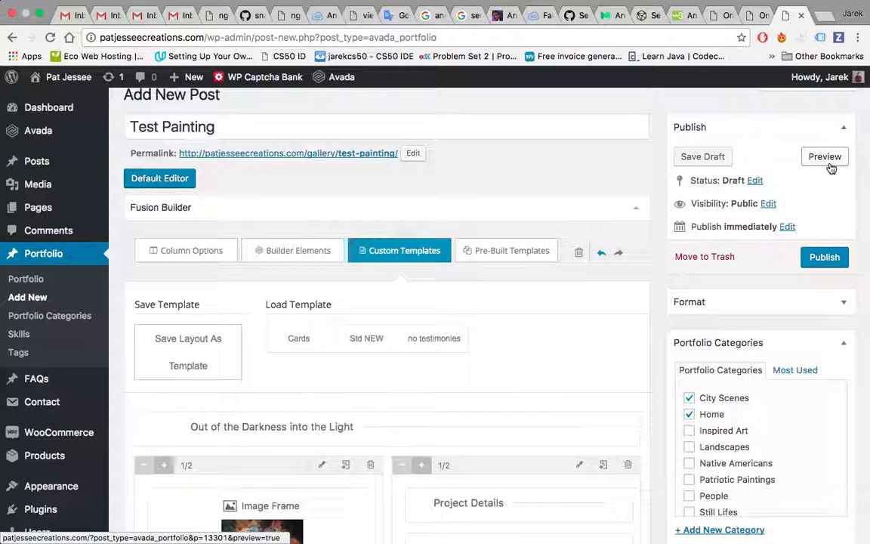
right_click(825, 157)
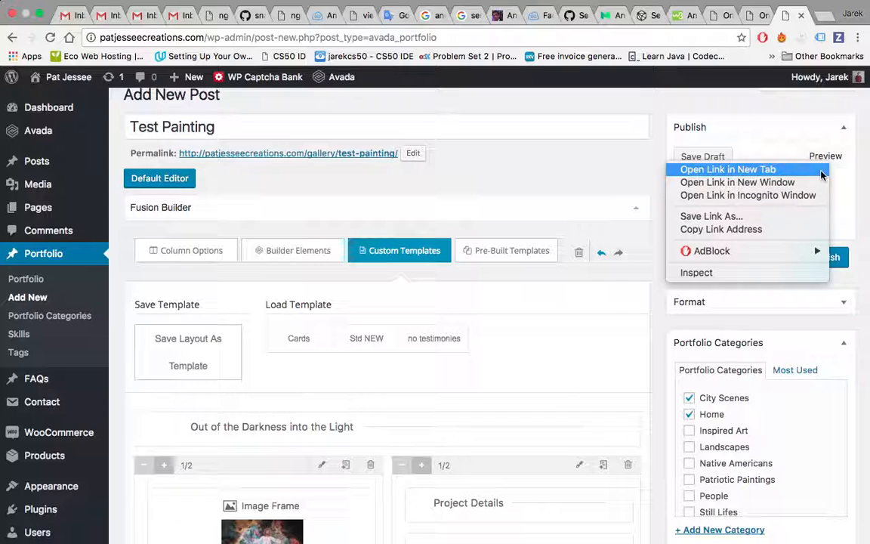
left_click(831, 158)
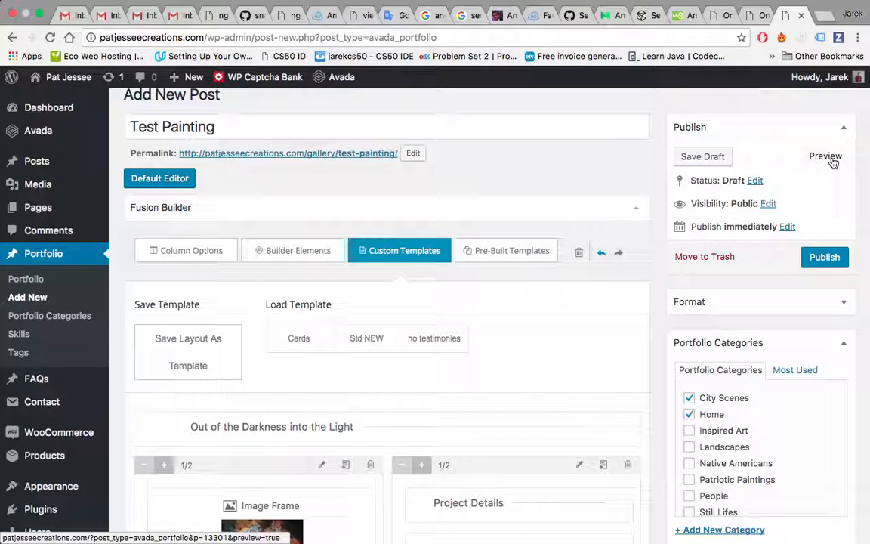
left_click(827, 157)
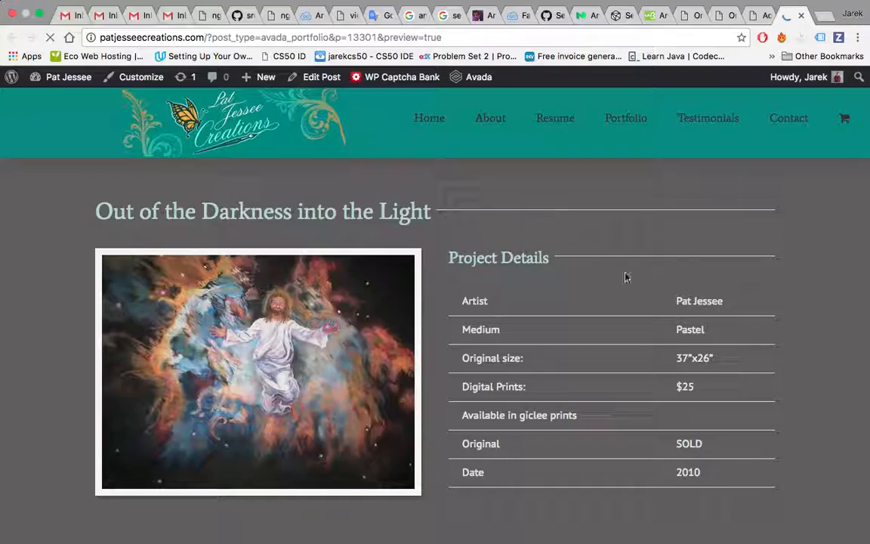
Look through the previewed page from the project details down to the contact form and FAQ section
scroll(633, 291, "down", 8)
scroll(634, 289, "down", 5)
scroll(634, 289, "up", 6)
scroll(634, 289, "down", 8)
scroll(635, 289, "up", 2)
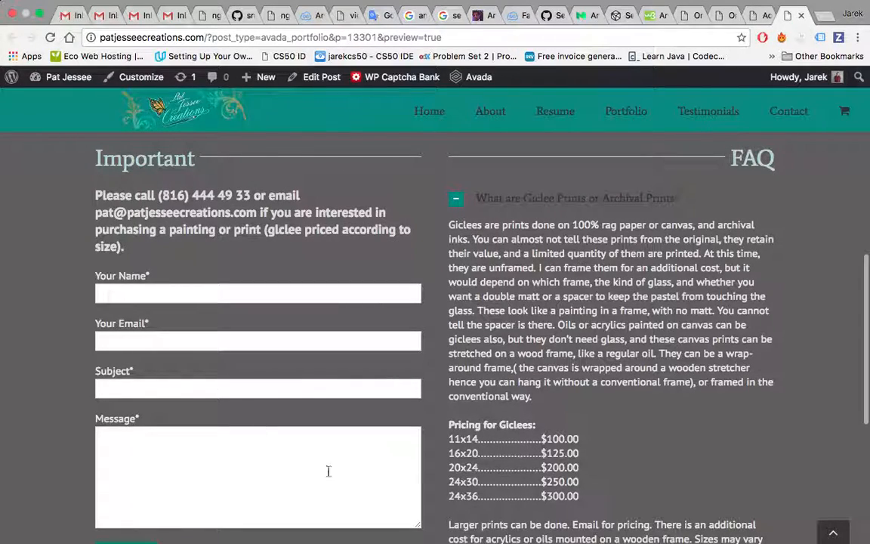
scroll(586, 338, "up", 4)
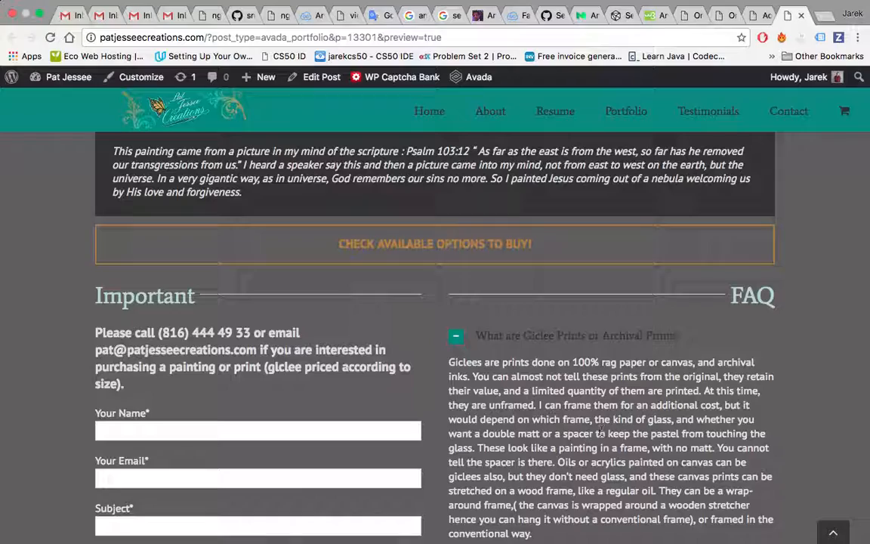
scroll(596, 400, "up", 6)
scroll(601, 439, "up", 6)
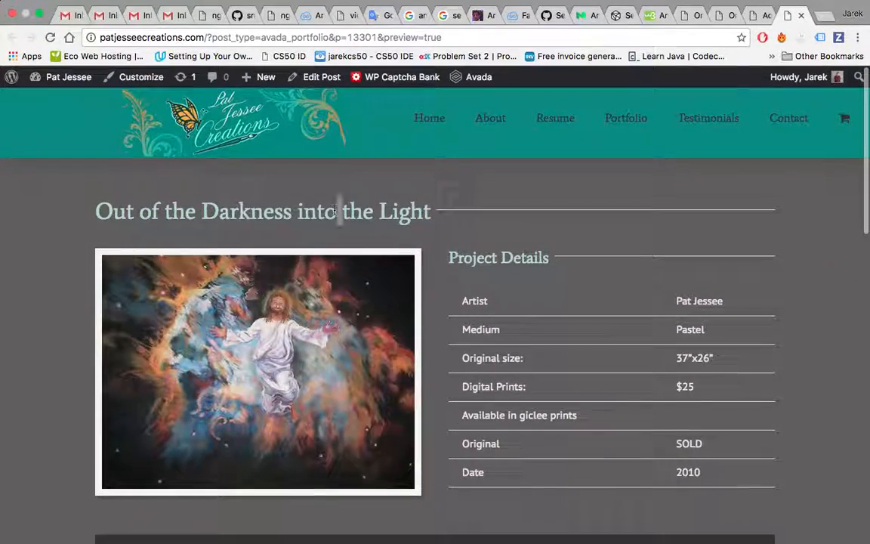
Examine the preview's title, painting image, project details table, description and purchase options area to identify the template content needing replacement
triple_click(334, 211)
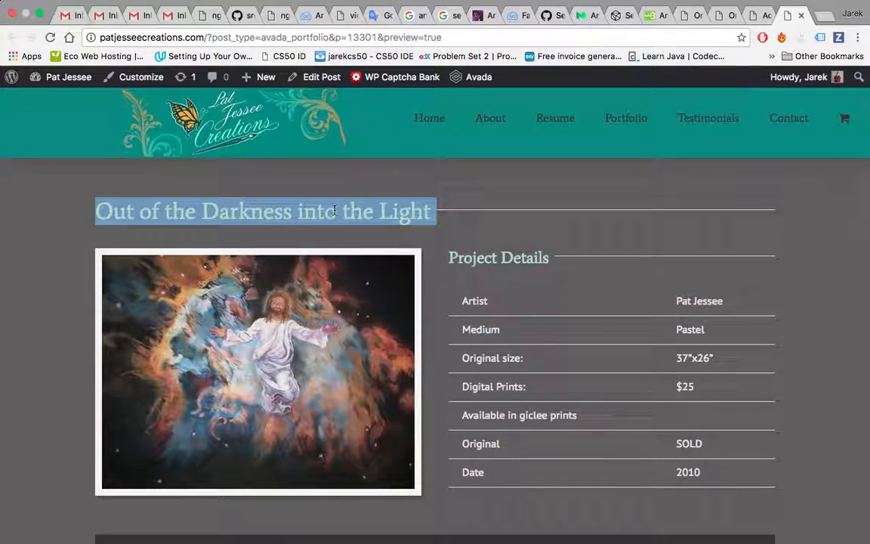
scroll(344, 182, "down", 3)
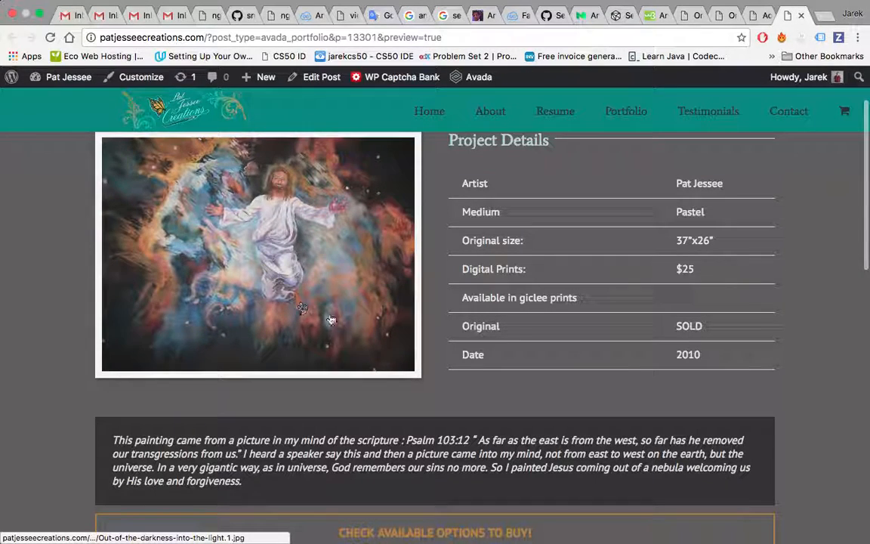
scroll(567, 321, "up", 1)
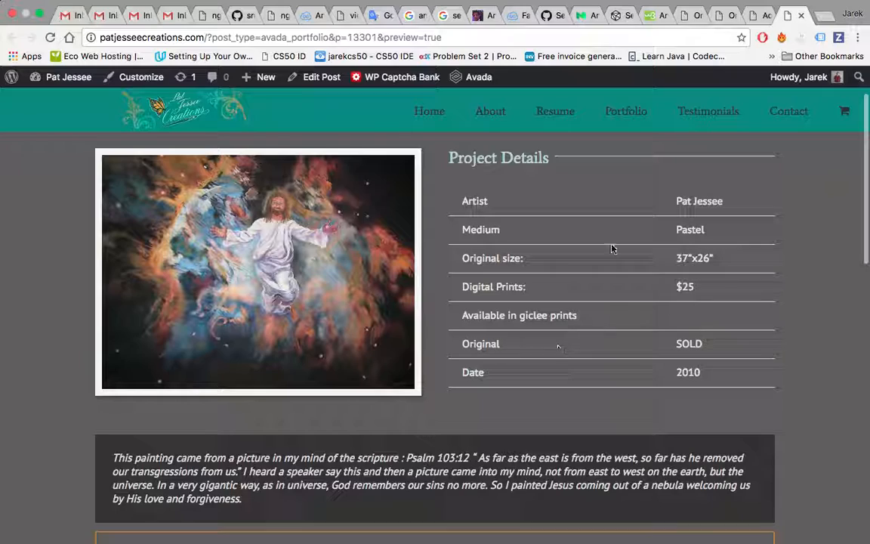
scroll(634, 317, "down", 3)
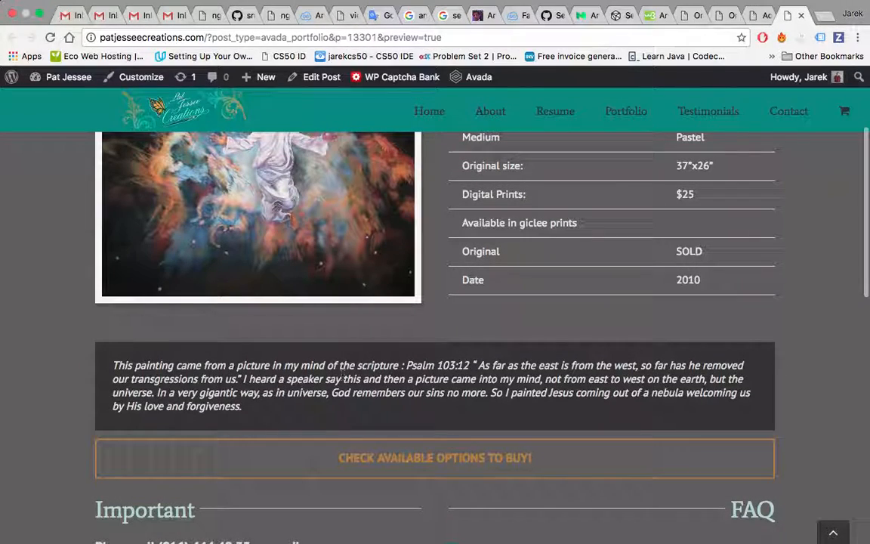
left_click(415, 460)
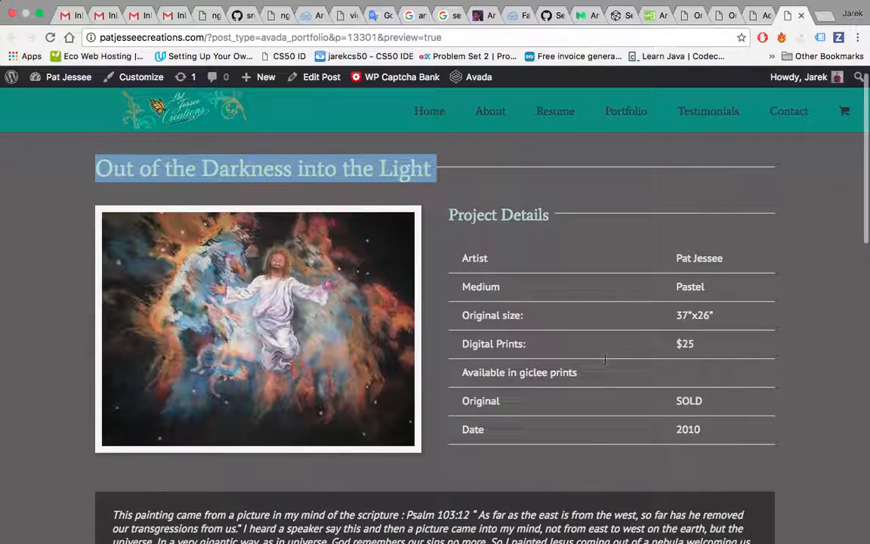
scroll(605, 360, "down", 2)
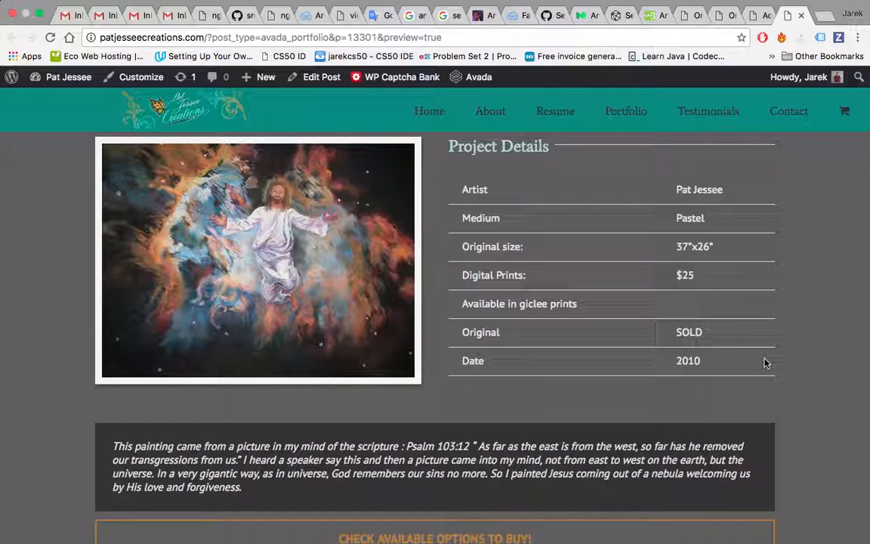
scroll(744, 207, "up", 3)
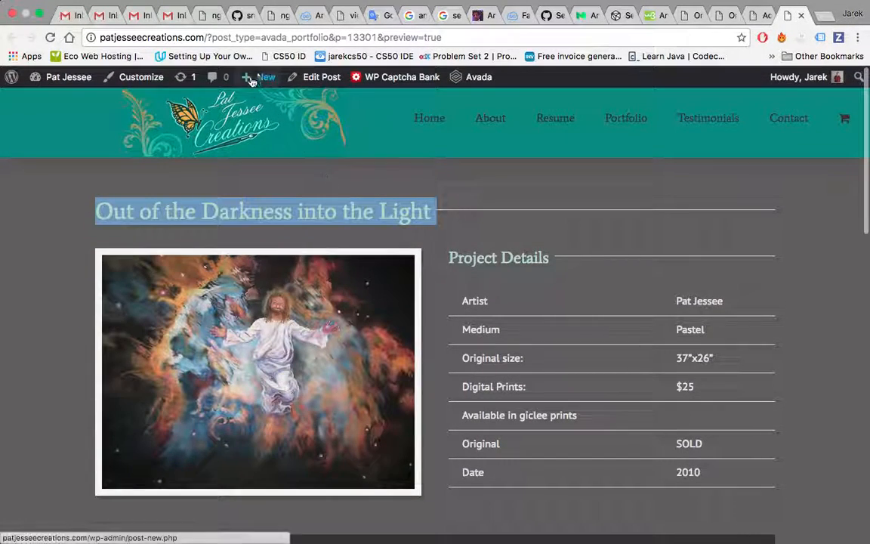
double_click(355, 215)
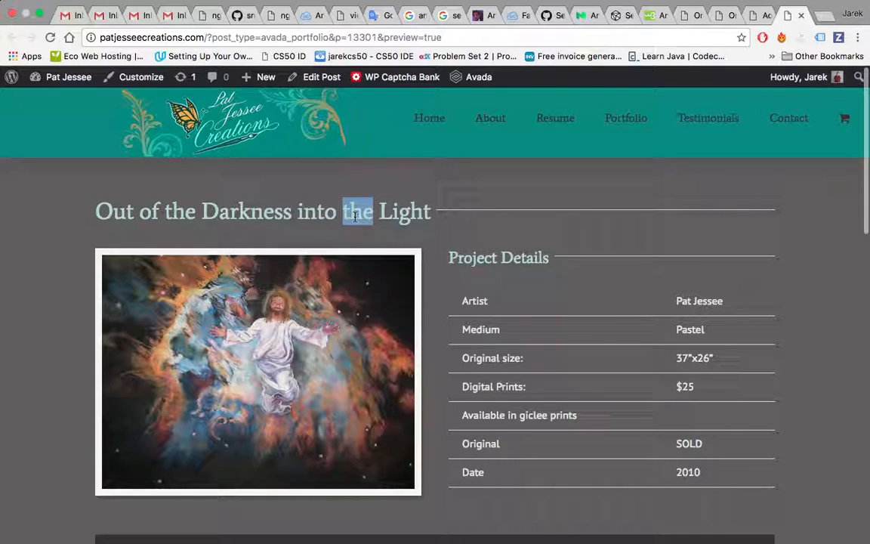
Return to the post editor and replace the Title element's text with "Test Painting", saving the element
left_click(754, 17)
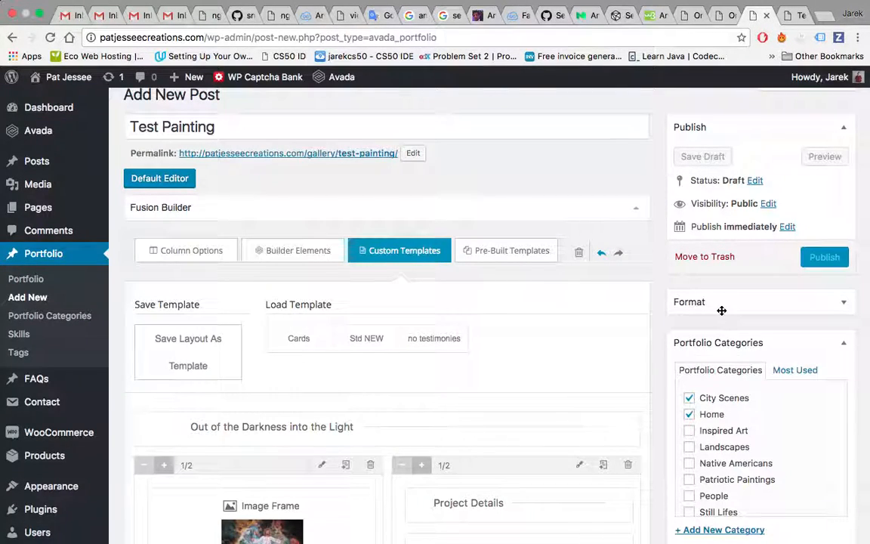
scroll(676, 370, "down", 5)
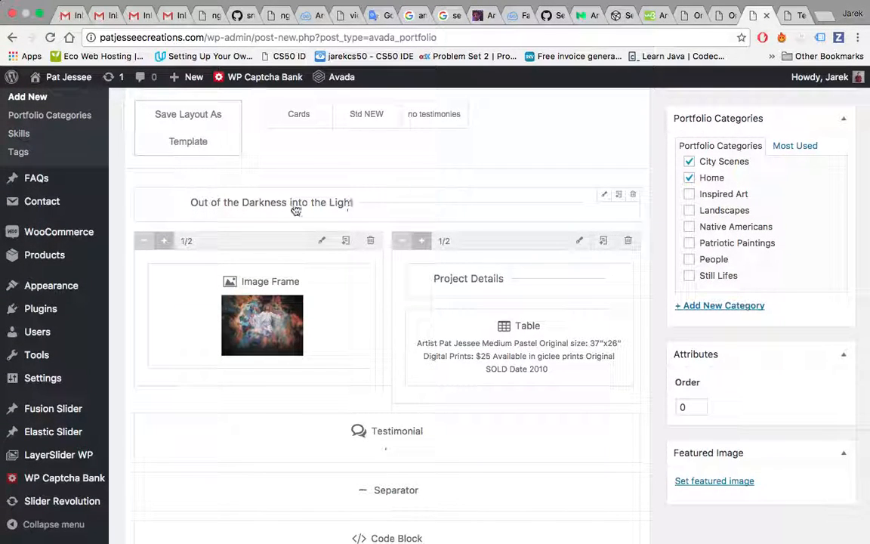
left_click(605, 198)
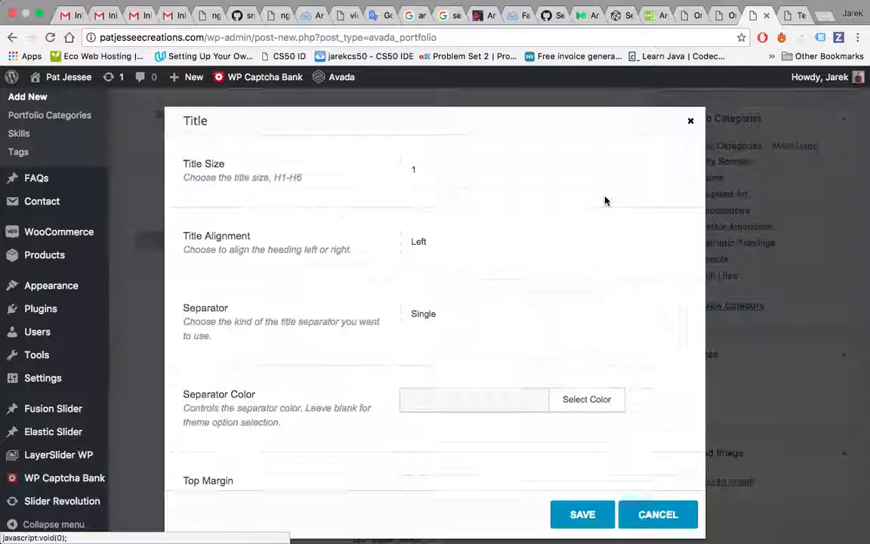
scroll(323, 394, "down", 3)
scroll(323, 394, "down", 5)
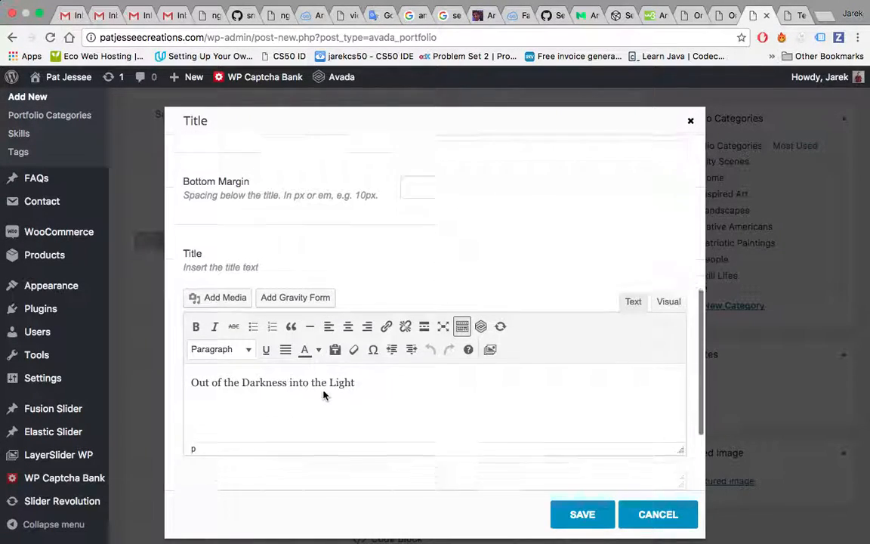
triple_click(266, 303)
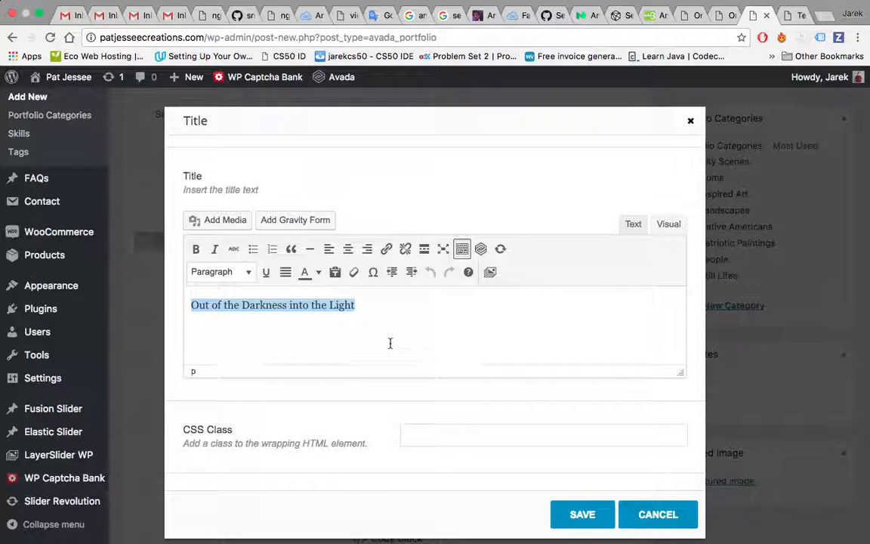
type("Test Paintings")
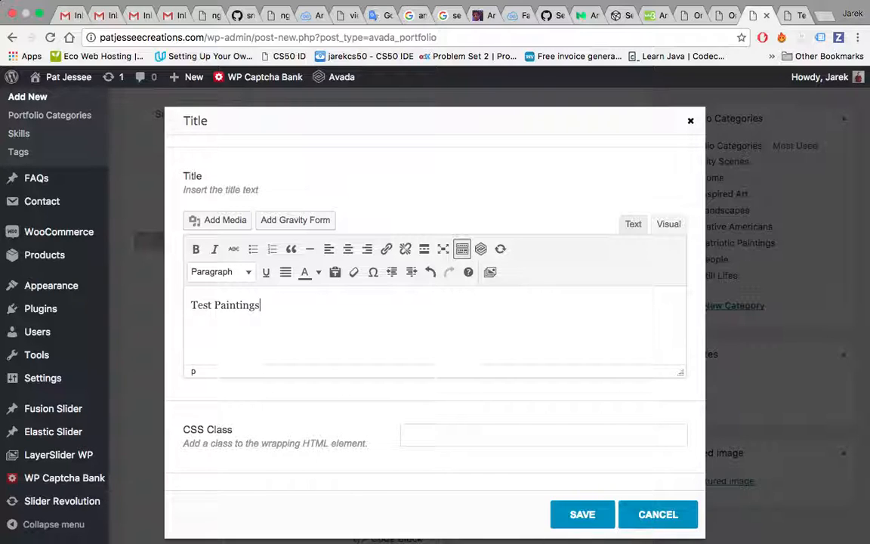
left_click(580, 514)
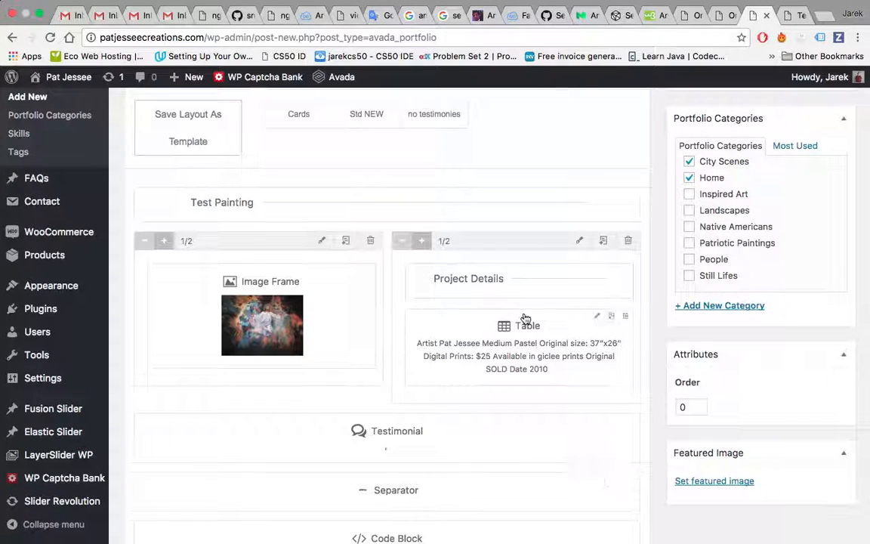
Remove the existing lightbox image and display image from the Image Frame element
scroll(558, 332, "down", 2)
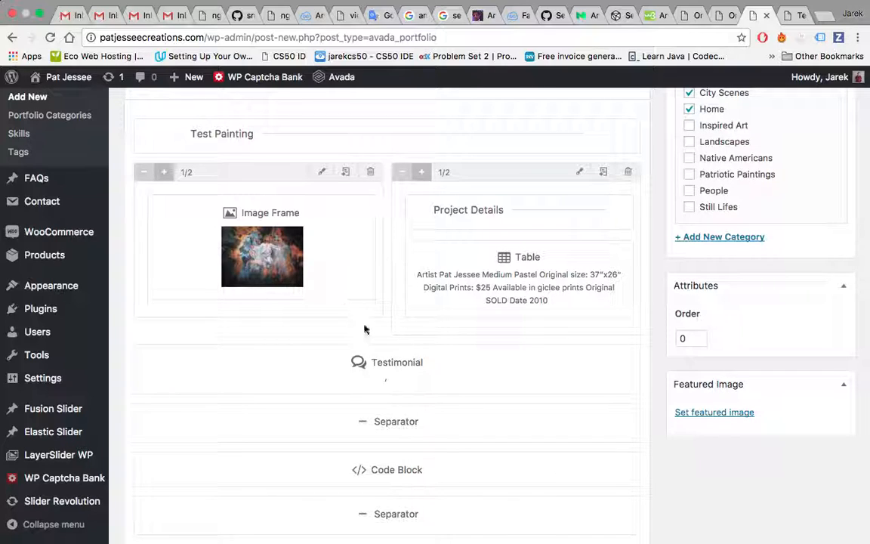
scroll(414, 350, "up", 1)
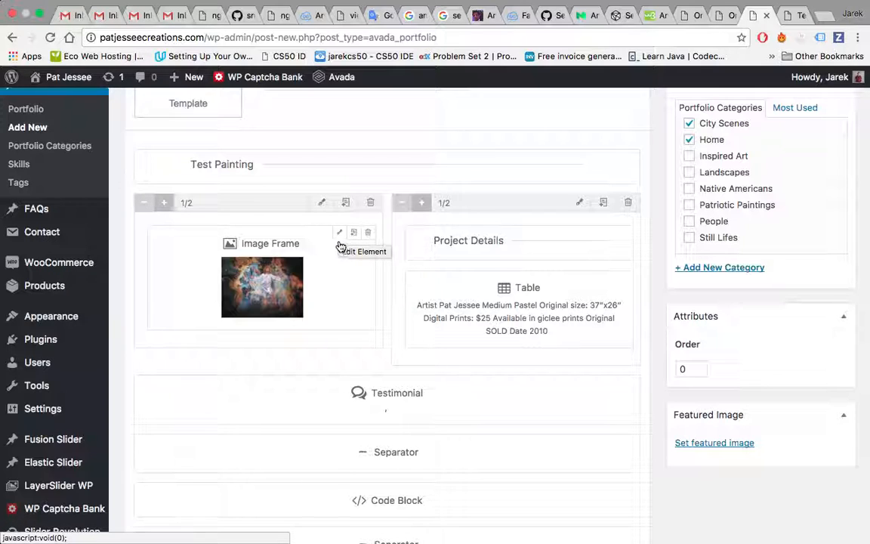
left_click(340, 234)
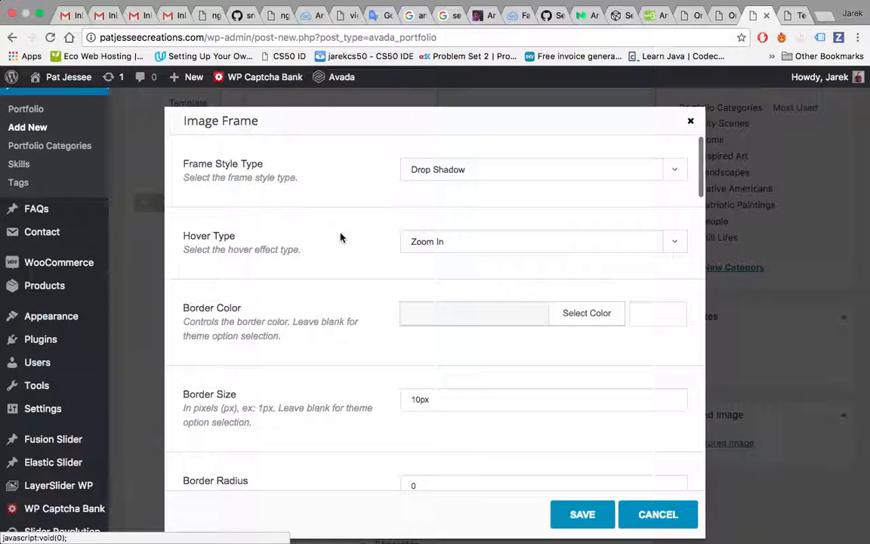
scroll(340, 237, "down", 2)
scroll(340, 237, "down", 10)
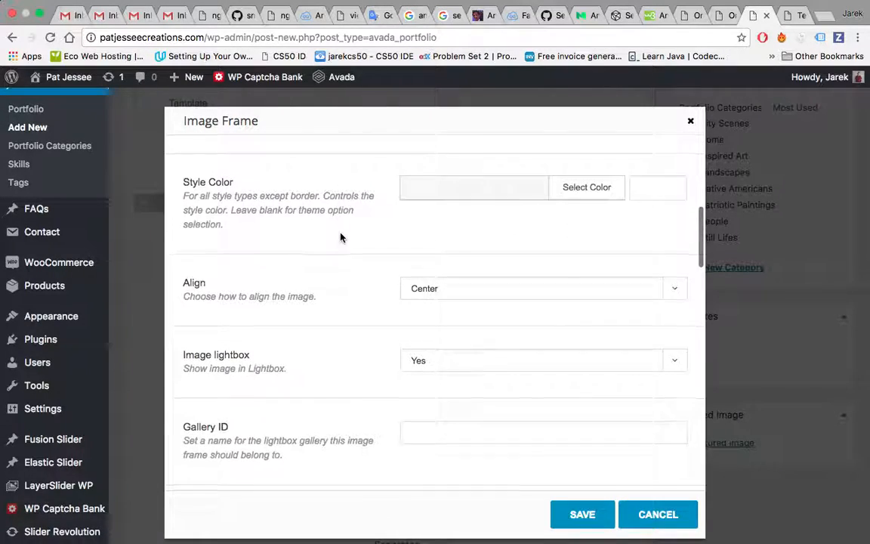
scroll(340, 237, "down", 3)
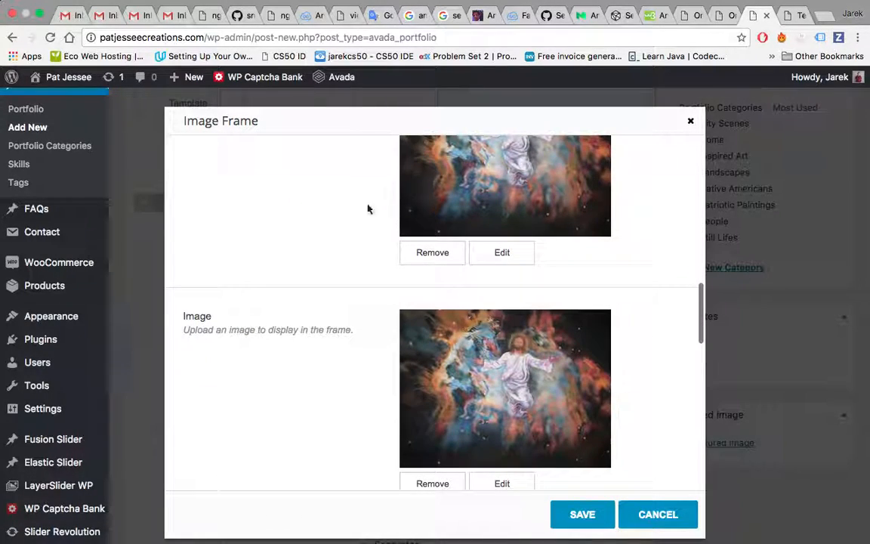
scroll(341, 370, "up", 2)
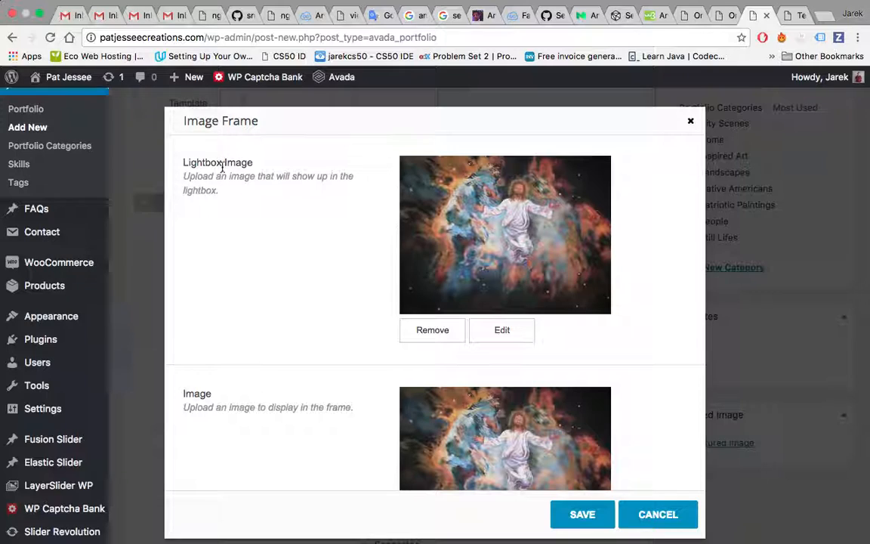
scroll(303, 365, "down", 1)
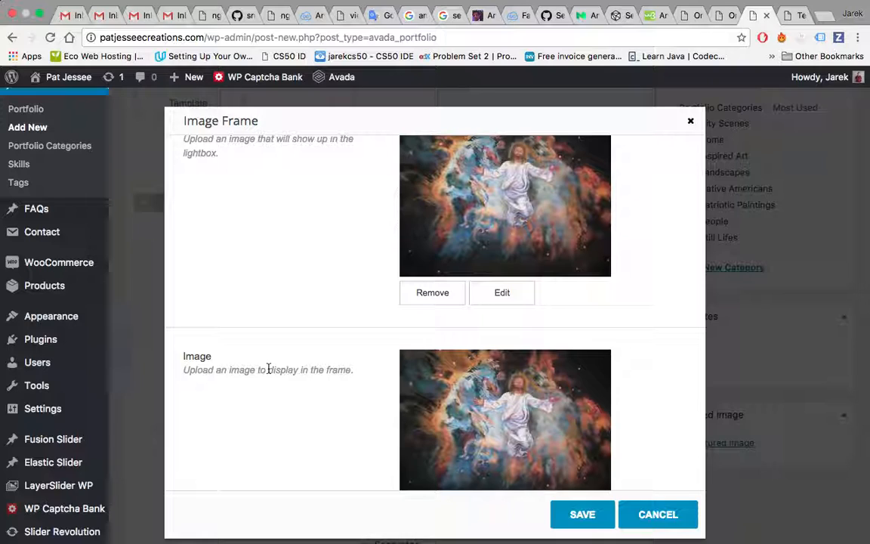
scroll(268, 368, "up", 2)
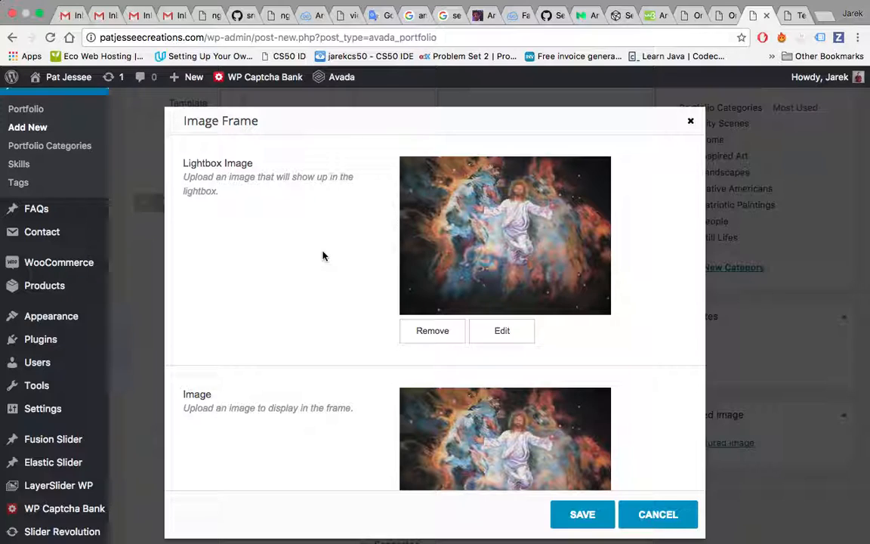
scroll(322, 256, "down", 3)
left_click(430, 460)
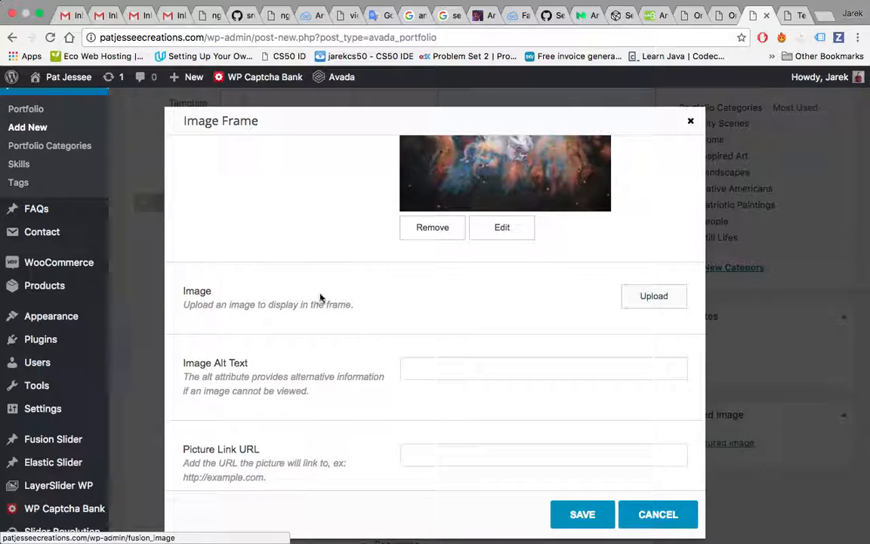
left_click(427, 250)
scroll(347, 253, "up", 4)
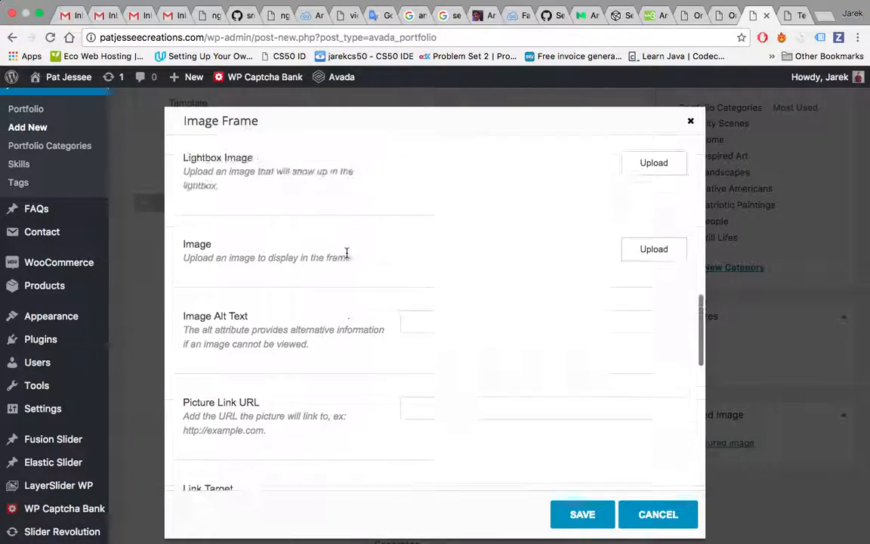
Start uploading a new display image for the Image Frame element, browsing to the Picture website folder for the file
left_click(654, 332)
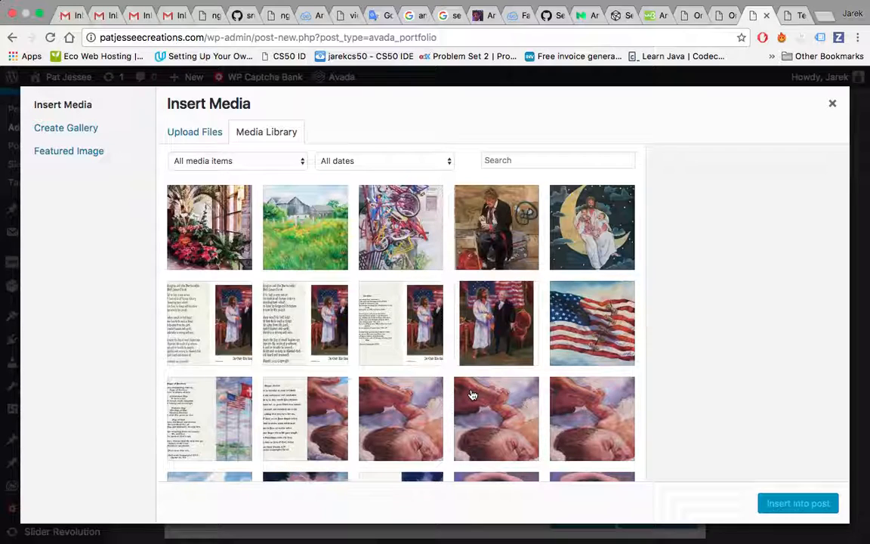
left_click(194, 136)
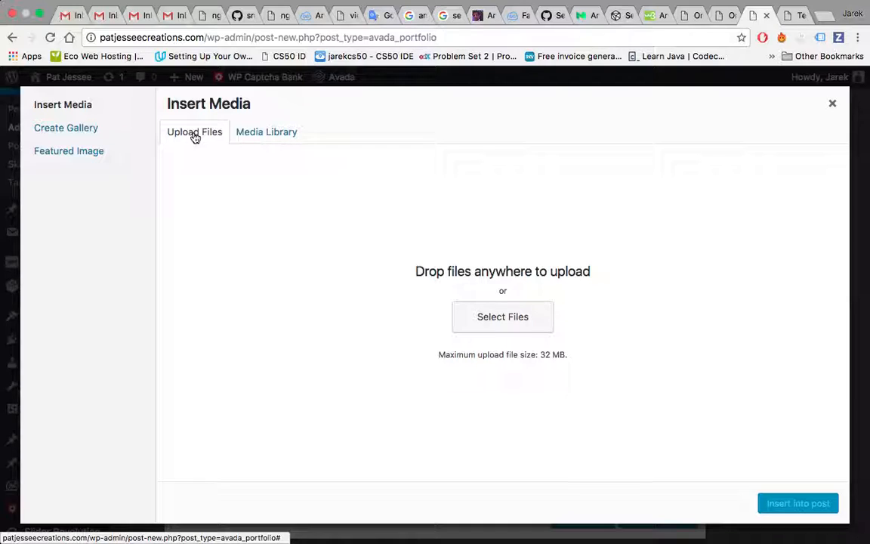
left_click(509, 317)
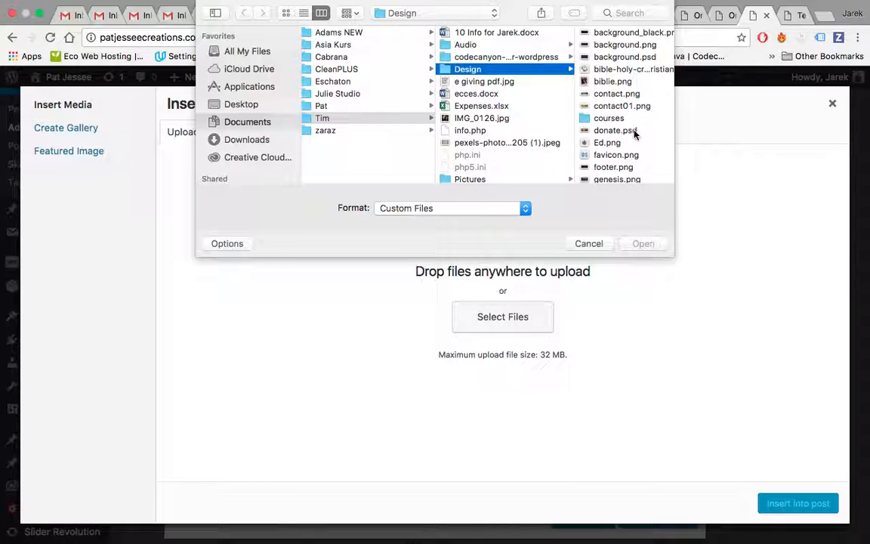
scroll(635, 133, "down", 3)
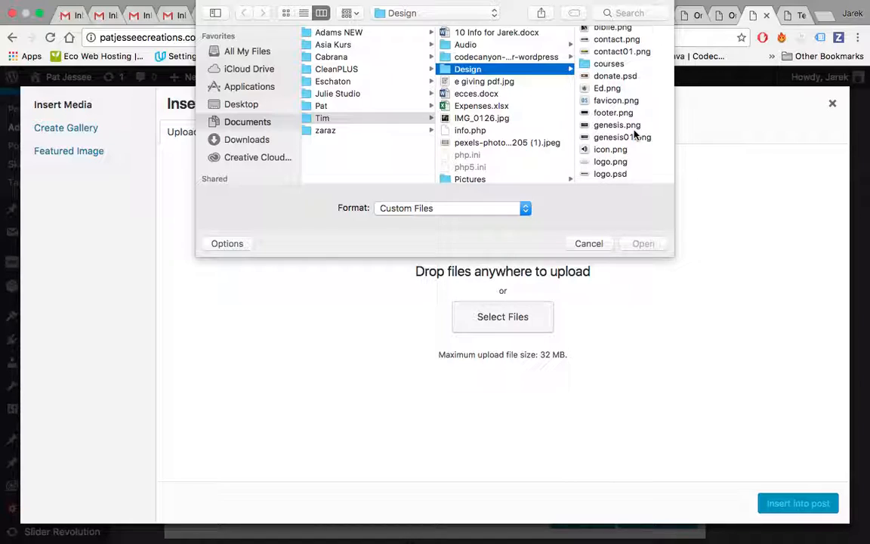
left_click(491, 119)
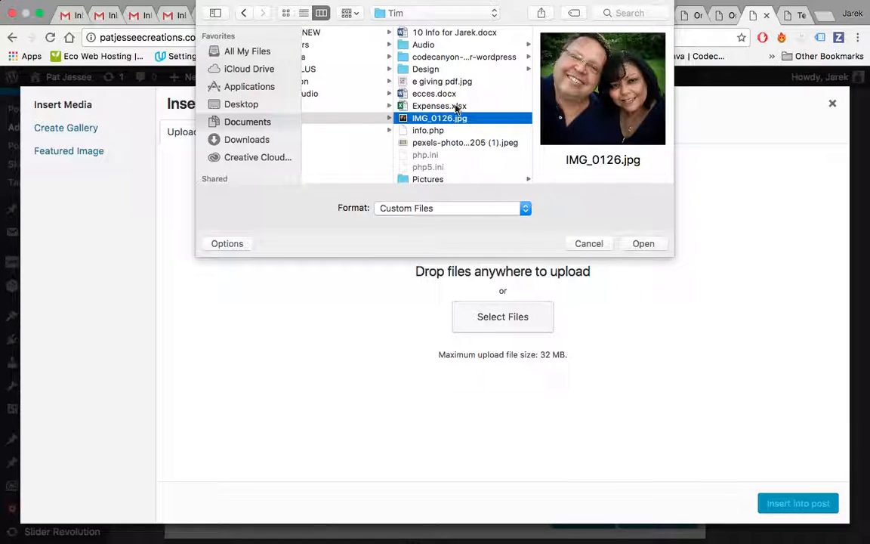
scroll(485, 98, "down", 3)
scroll(486, 99, "left", 5)
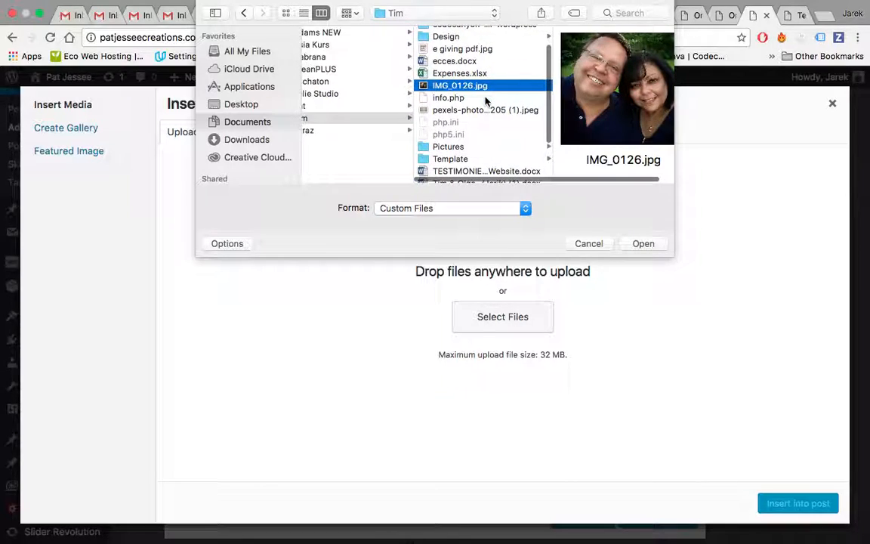
left_click(387, 107)
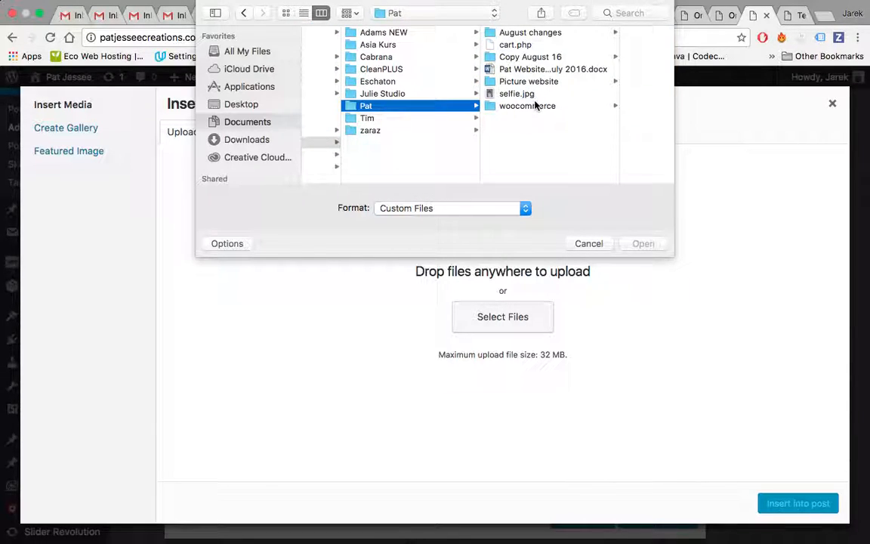
left_click(543, 83)
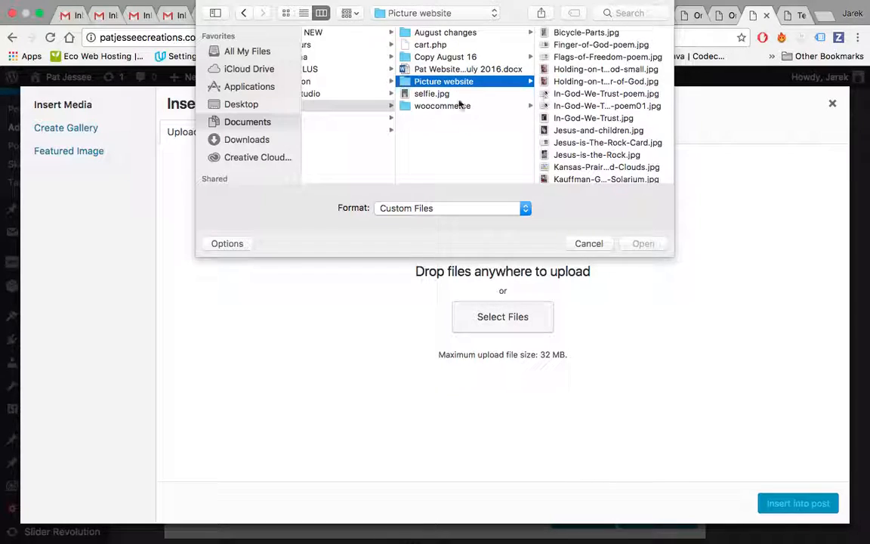
Upload Kansas-Prairie-and-Clouds.jpg and insert it as the Image Frame's display image
left_click(580, 82)
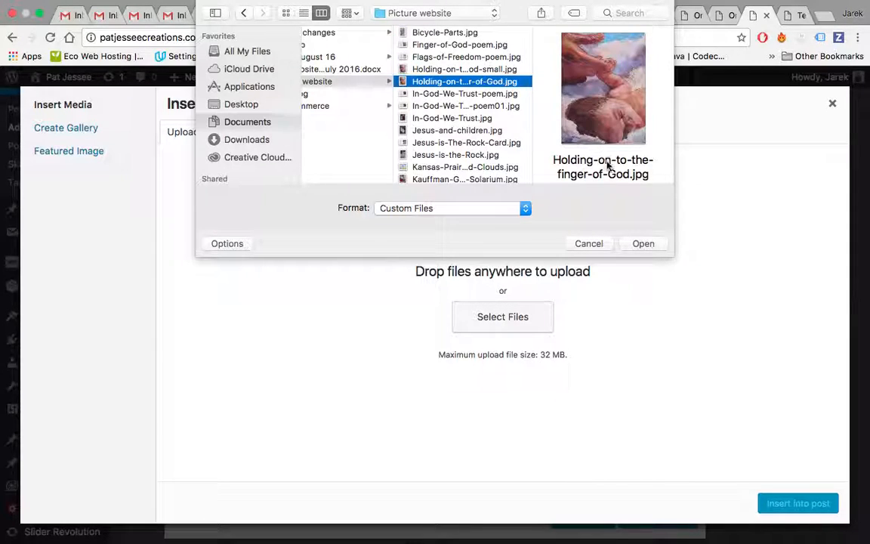
left_click(469, 168)
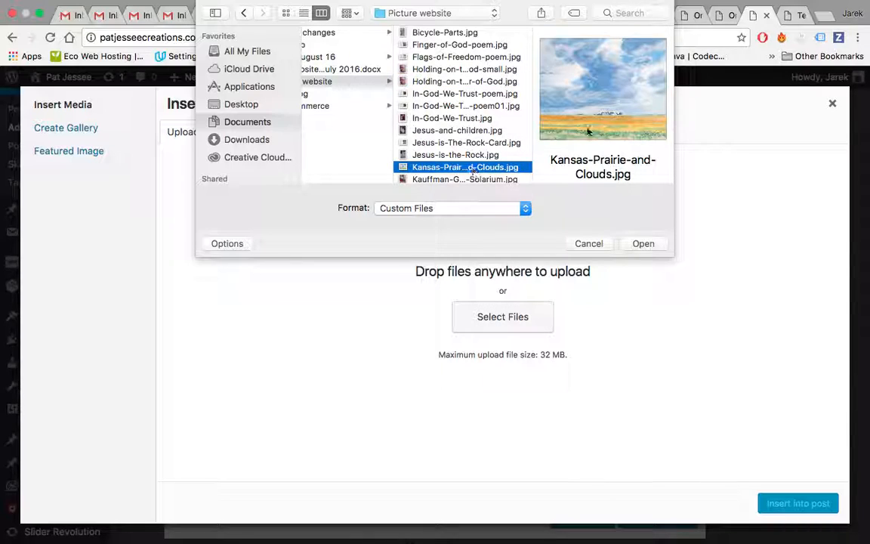
left_click(650, 248)
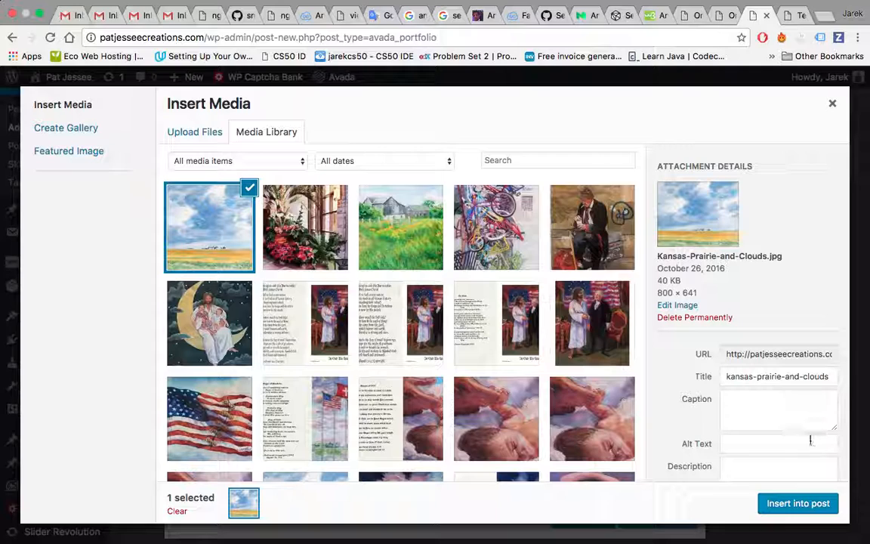
left_click(815, 511)
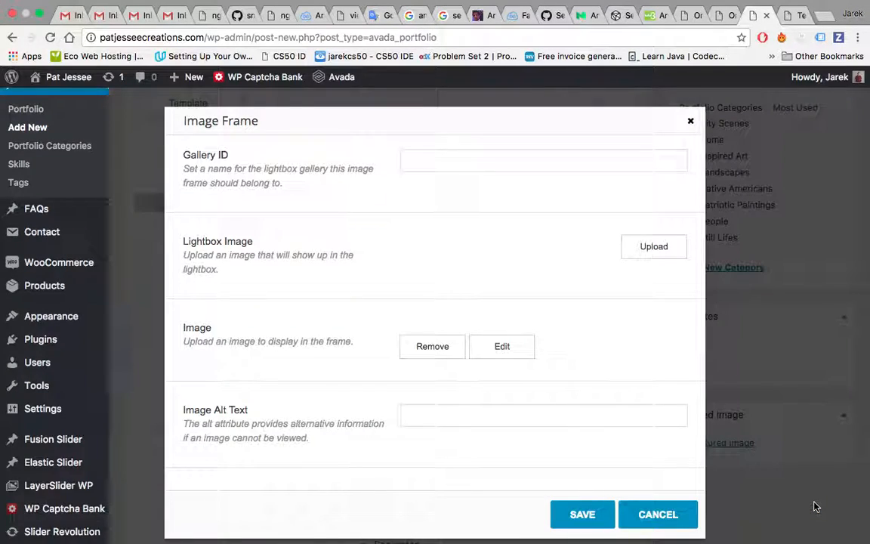
Set Kansas-Prairie-and-Clouds.jpg from the media library as the lightbox image and save the Image Frame element
scroll(660, 449, "up", 1)
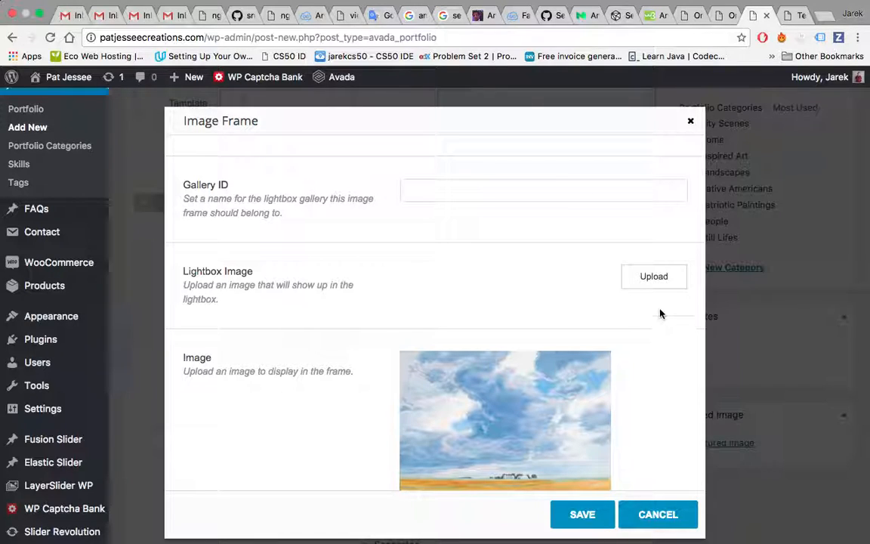
left_click(655, 284)
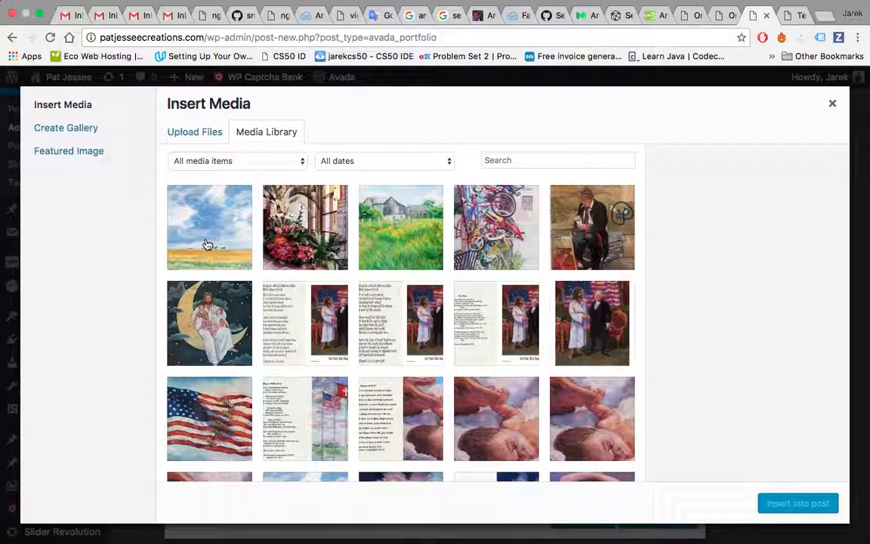
left_click(198, 132)
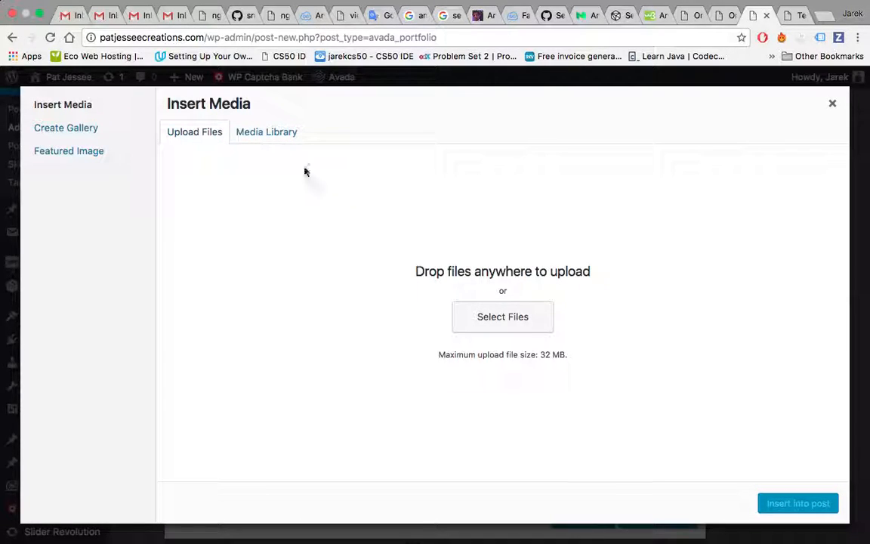
left_click(282, 142)
left_click(242, 233)
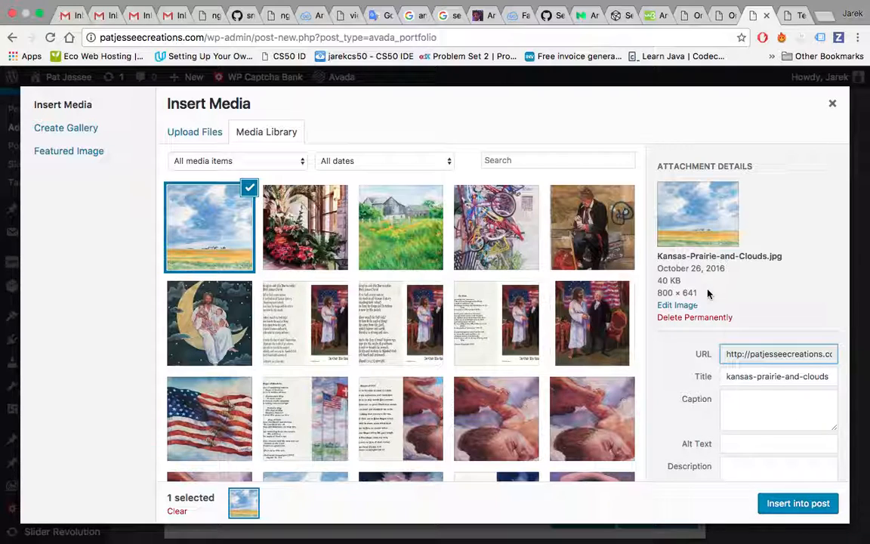
left_click_drag(705, 293, 669, 291)
triple_click(672, 291)
left_click(678, 292)
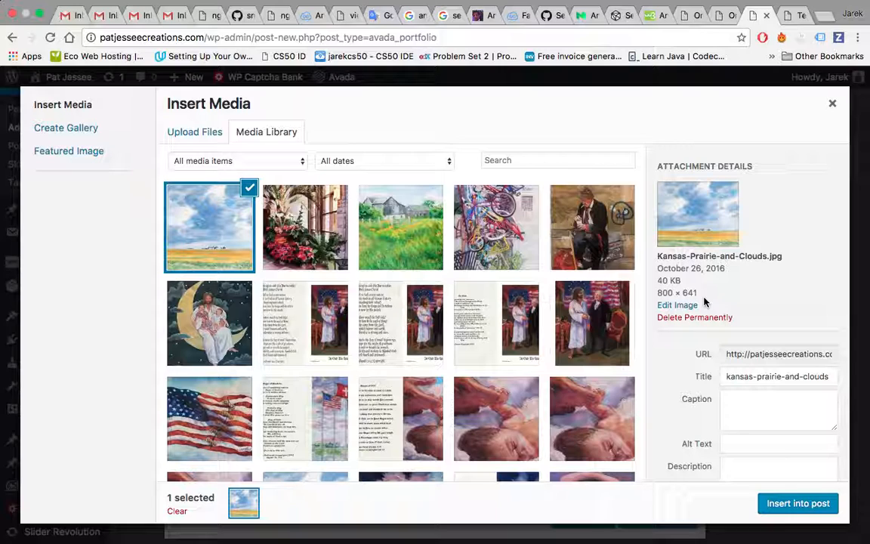
left_click(798, 503)
scroll(688, 434, "down", 10)
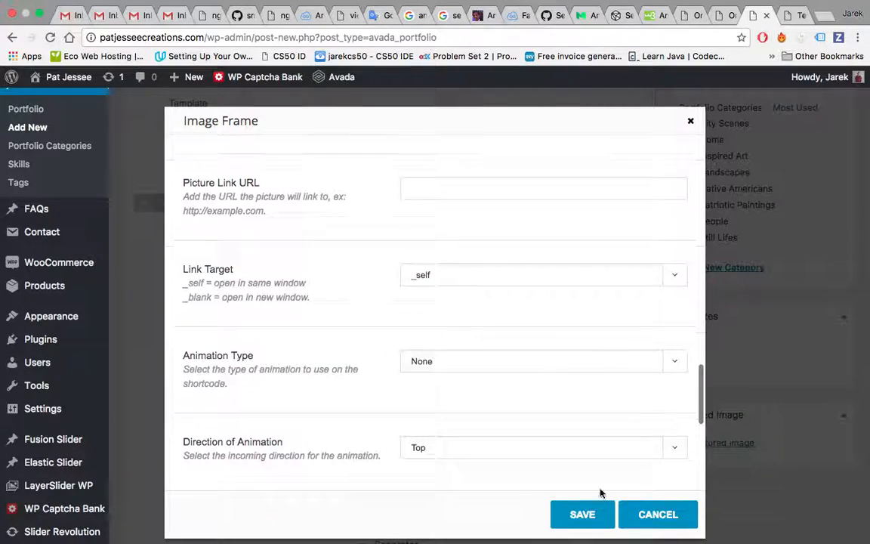
left_click(582, 514)
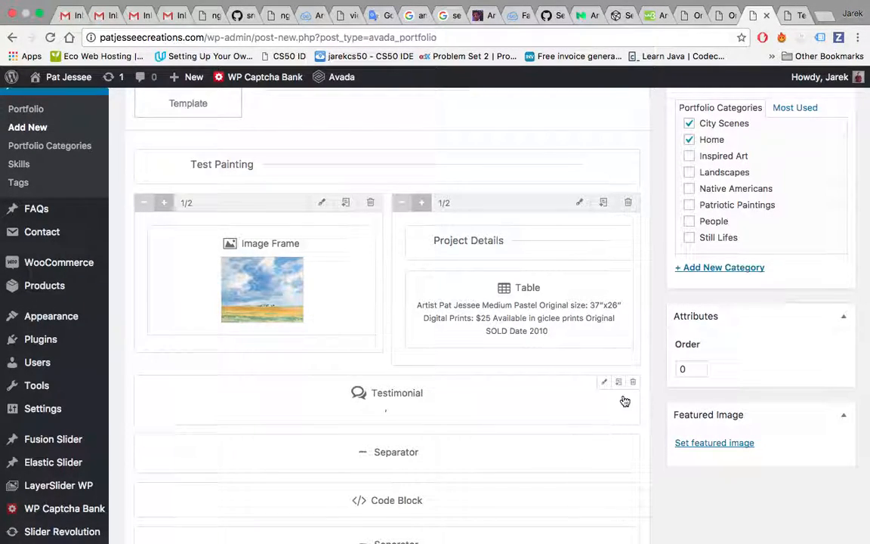
Save the Test Painting post as a draft and reload its preview page
scroll(649, 370, "up", 1)
scroll(656, 358, "up", 5)
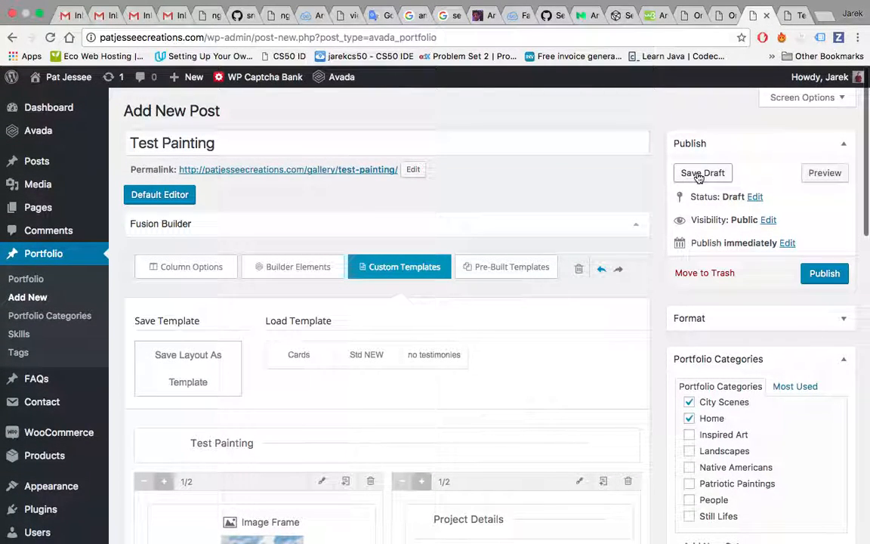
left_click(698, 174)
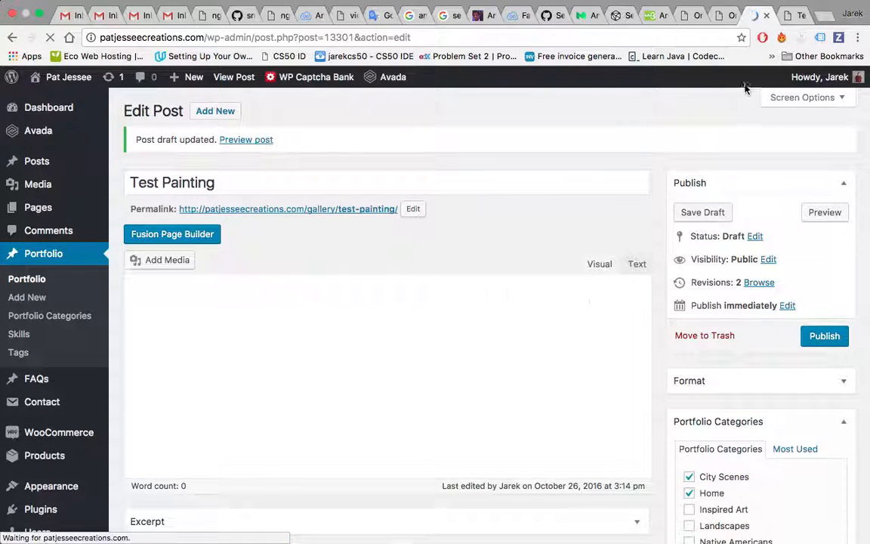
left_click(790, 16)
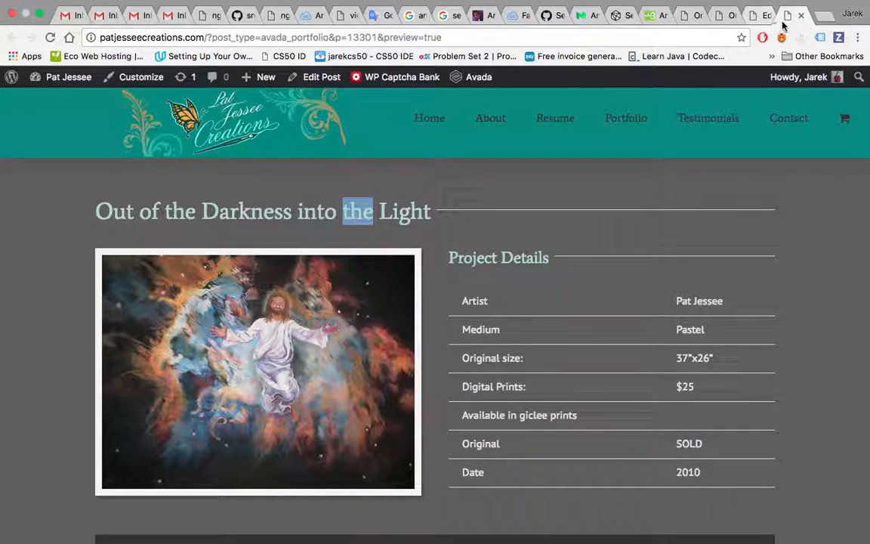
left_click(762, 309)
key("super+r")
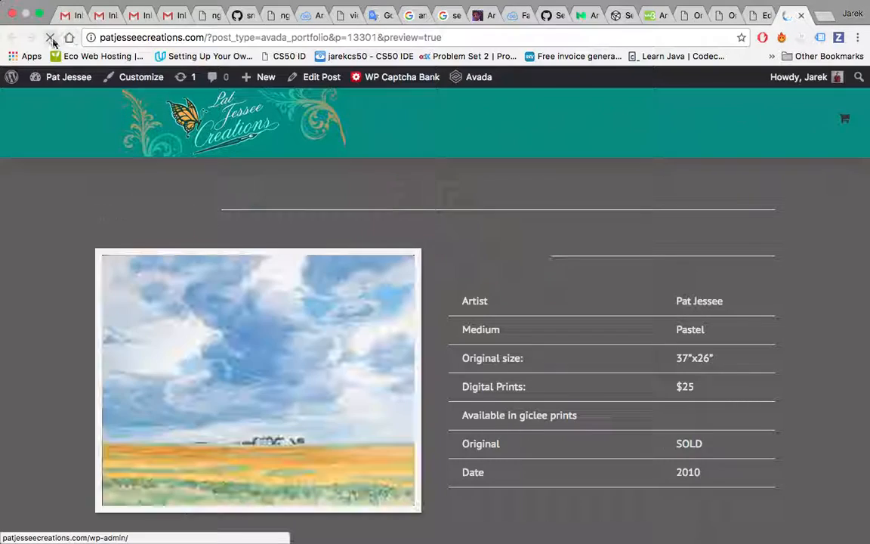
Check the preview's title, enlarged painting in the lightbox and project details, returning to the table element in the post editor
scroll(553, 429, "down", 2)
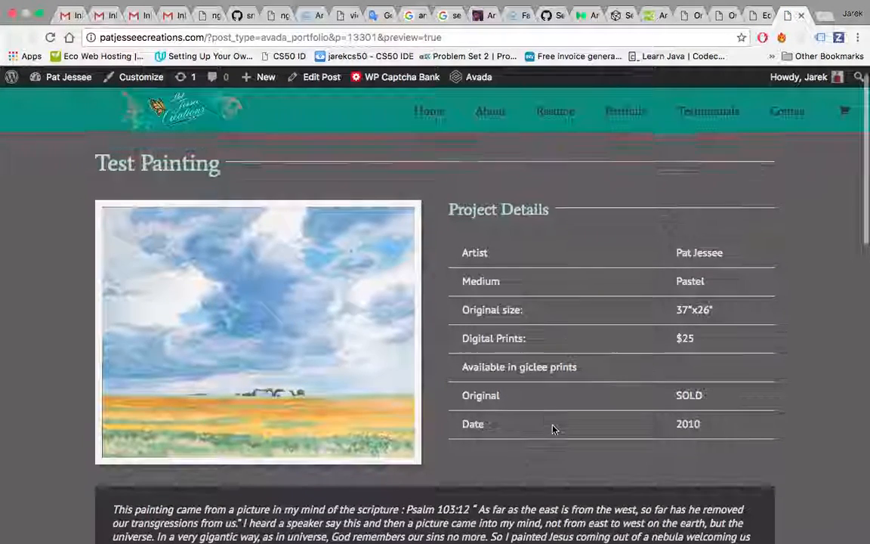
triple_click(185, 172)
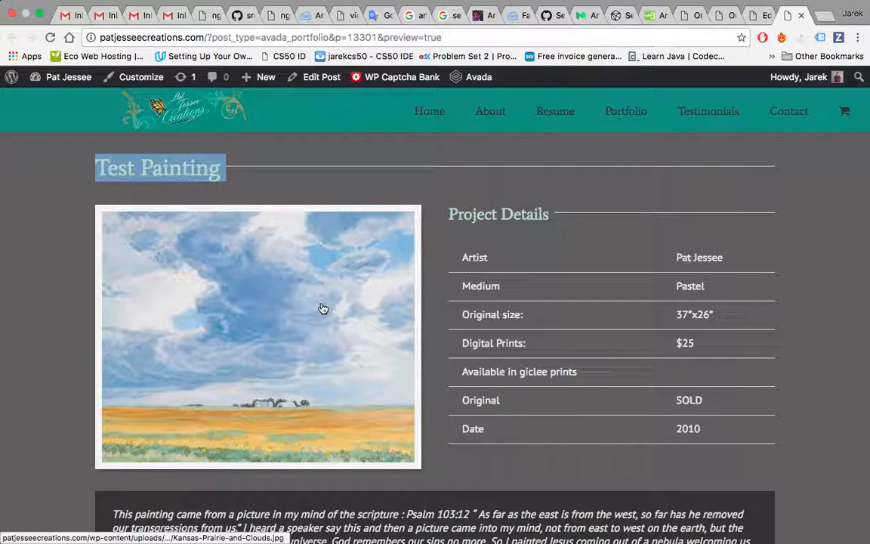
left_click(317, 319)
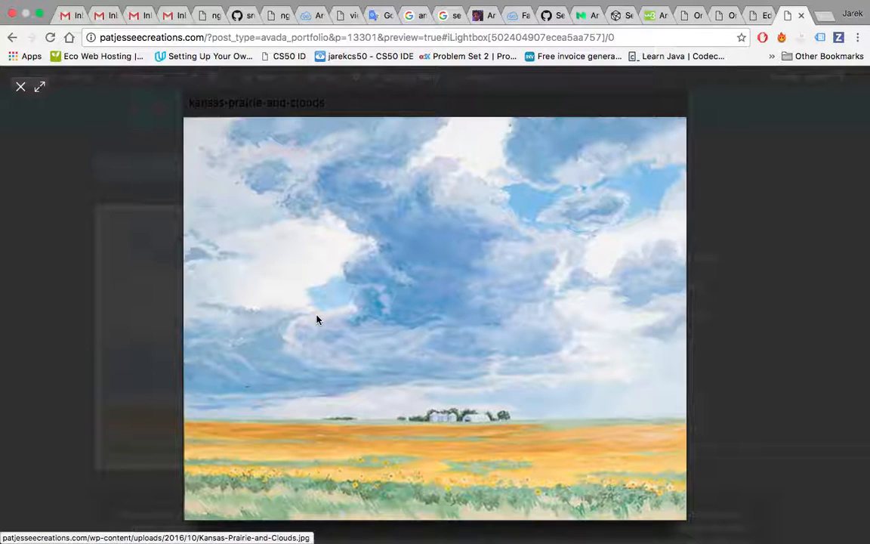
left_click(752, 354)
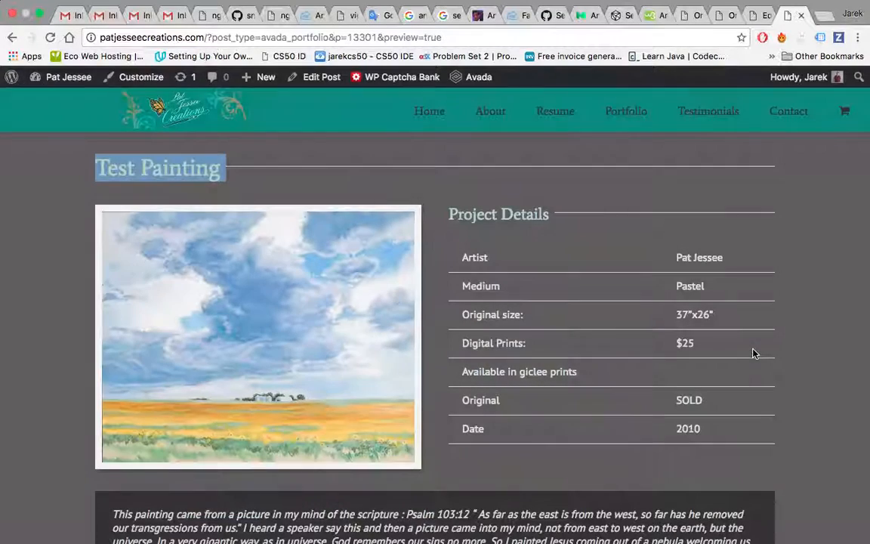
scroll(752, 351, "down", 2)
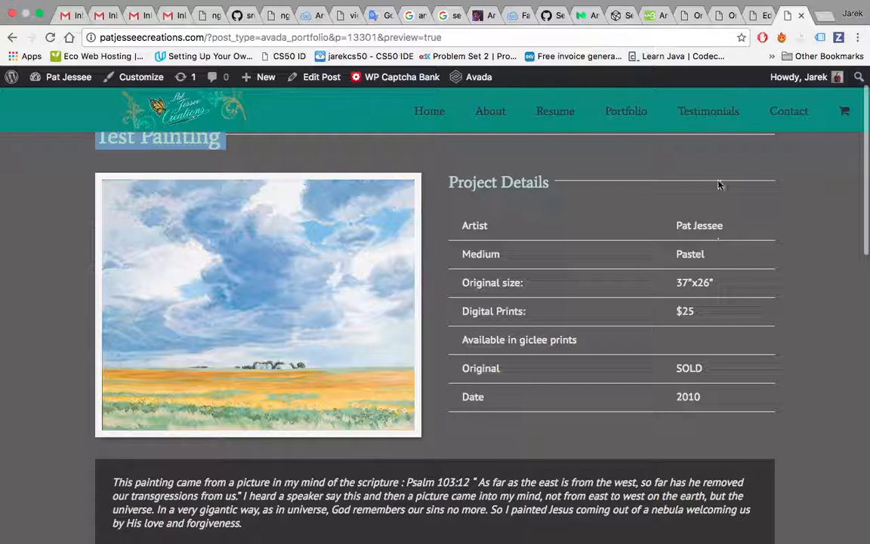
left_click(755, 15)
scroll(703, 375, "down", 10)
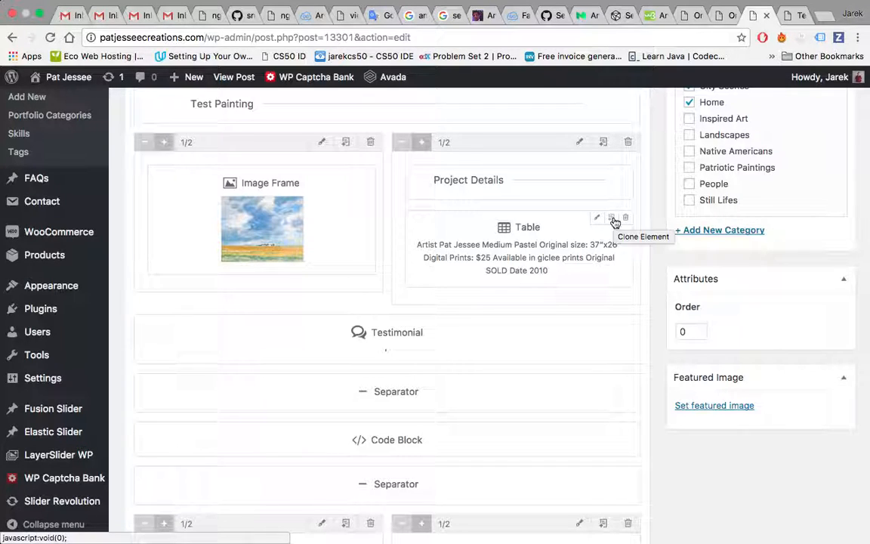
Clone the Table element under Project Details and delete the duplicate
left_click(613, 219)
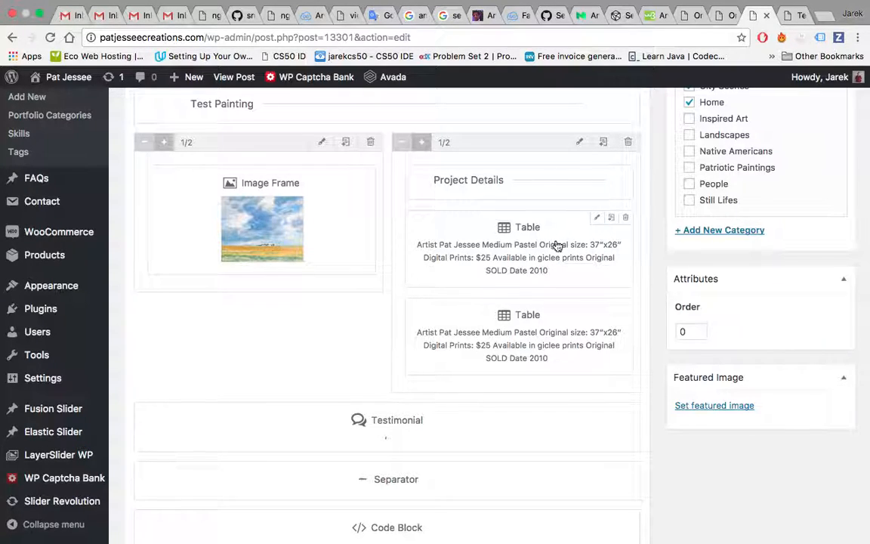
left_click(625, 307)
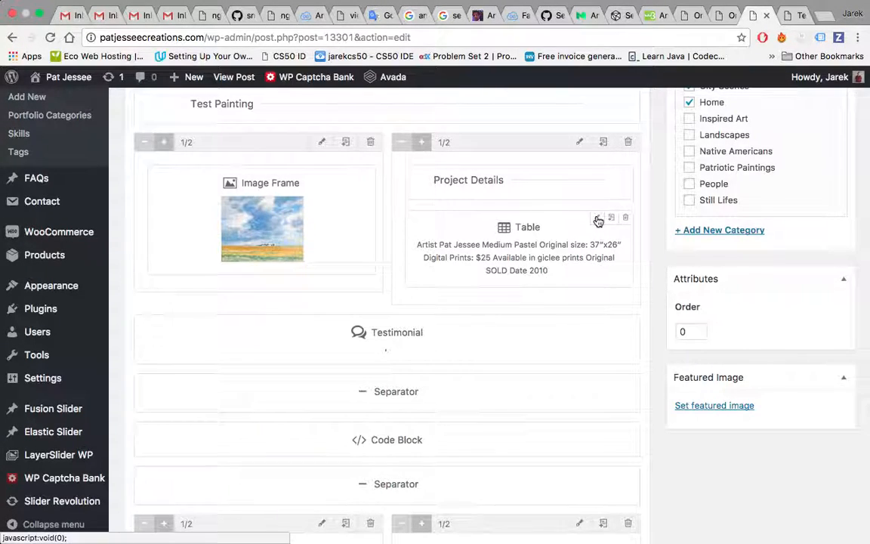
Open the Project Details table's content as HTML source and set the original size to 19”x23”
left_click(597, 220)
scroll(613, 293, "down", 2)
scroll(613, 293, "up", 2)
scroll(613, 293, "down", 2)
scroll(613, 293, "down", 3)
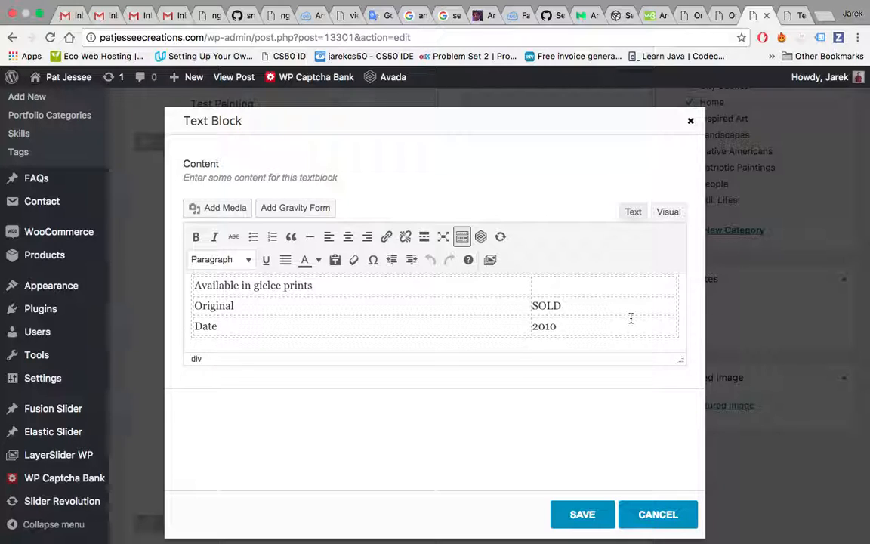
left_click(634, 212)
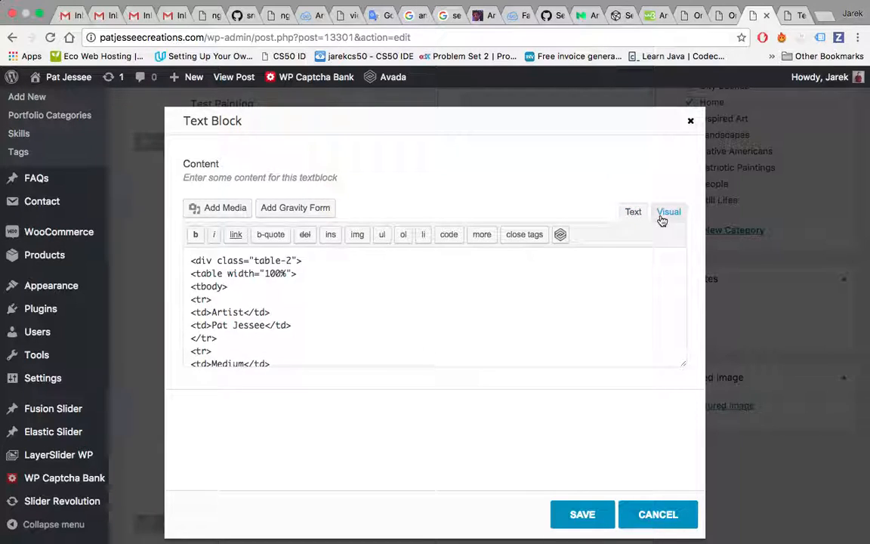
scroll(476, 300, "down", 2)
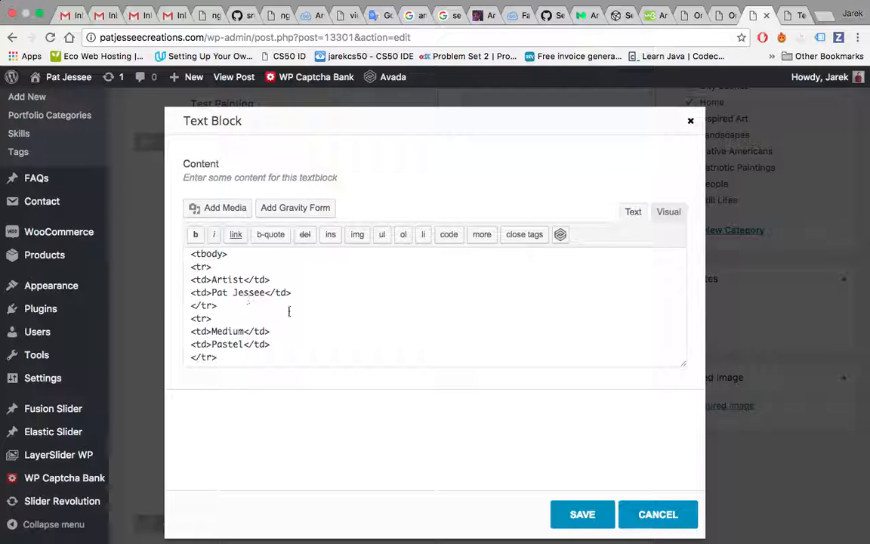
scroll(408, 341, "down", 2)
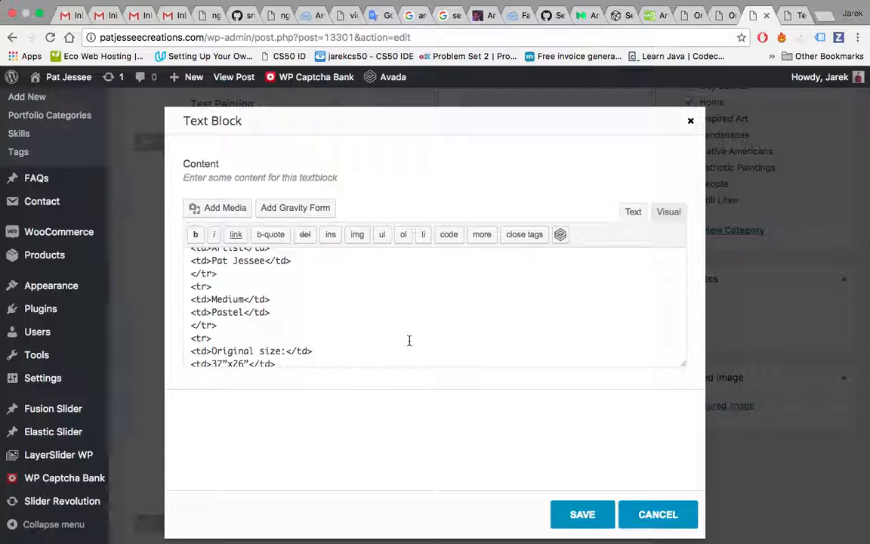
scroll(409, 341, "down", 3)
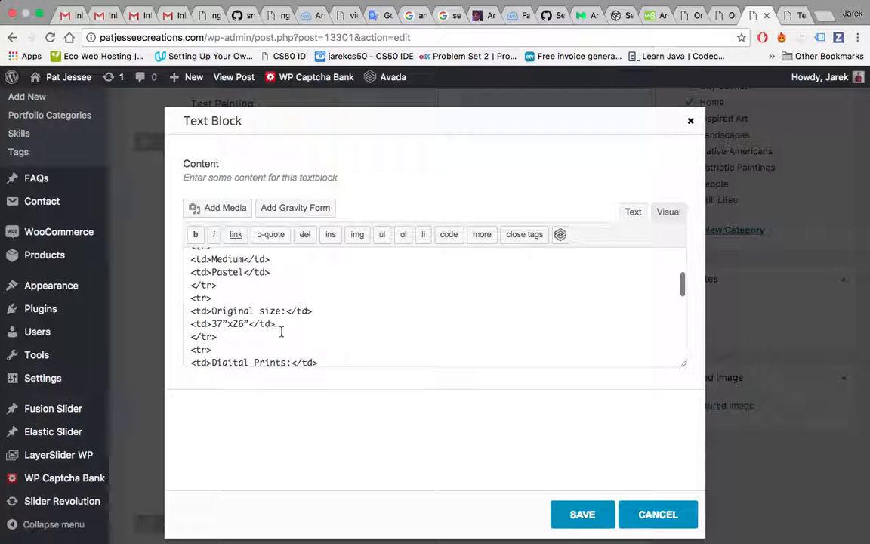
key("BackSpace")
key("BackSpace")
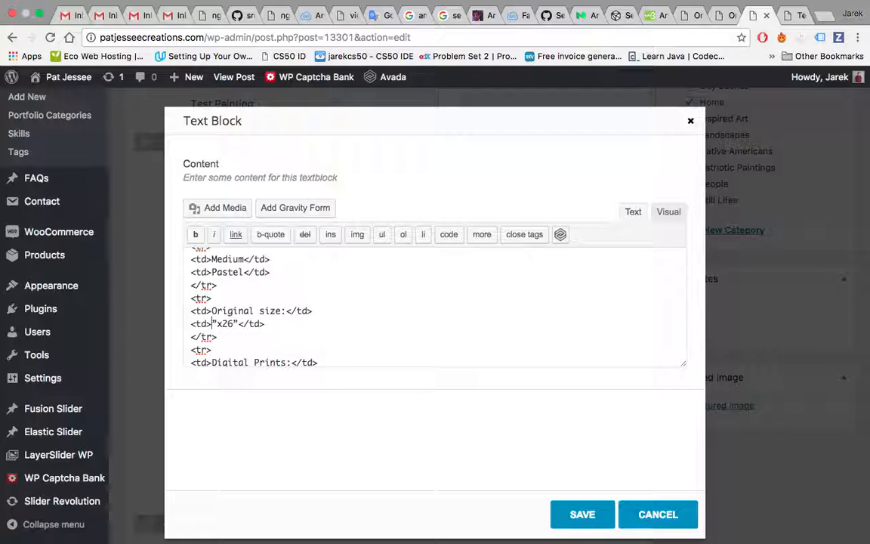
type("19")
key("Delete")
type("3")
Set the Date row's value to 2013 in the table's HTML source
scroll(275, 343, "down", 2)
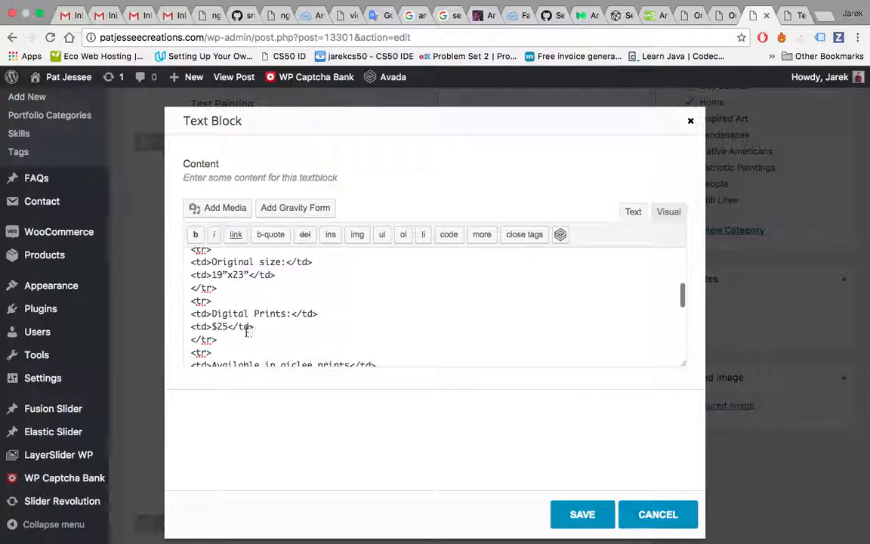
scroll(306, 321, "down", 2)
scroll(306, 321, "down", 3)
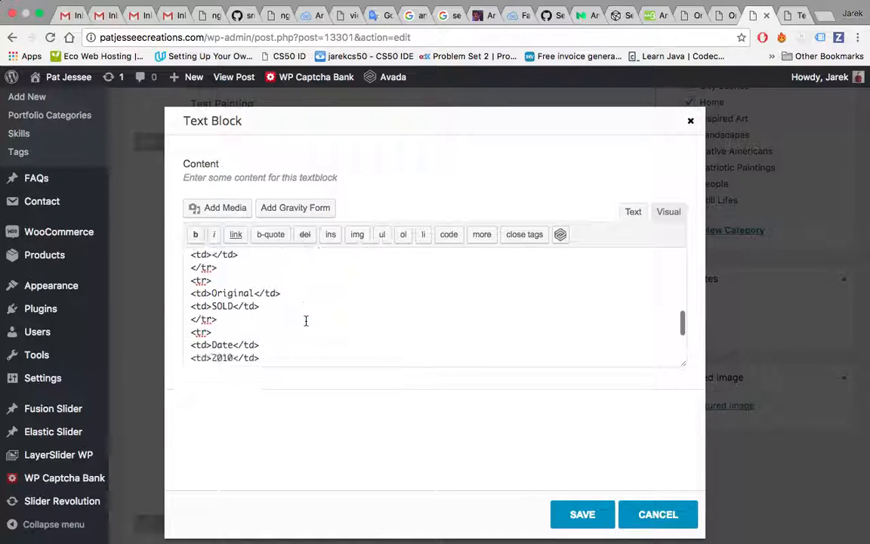
scroll(306, 321, "down", 1)
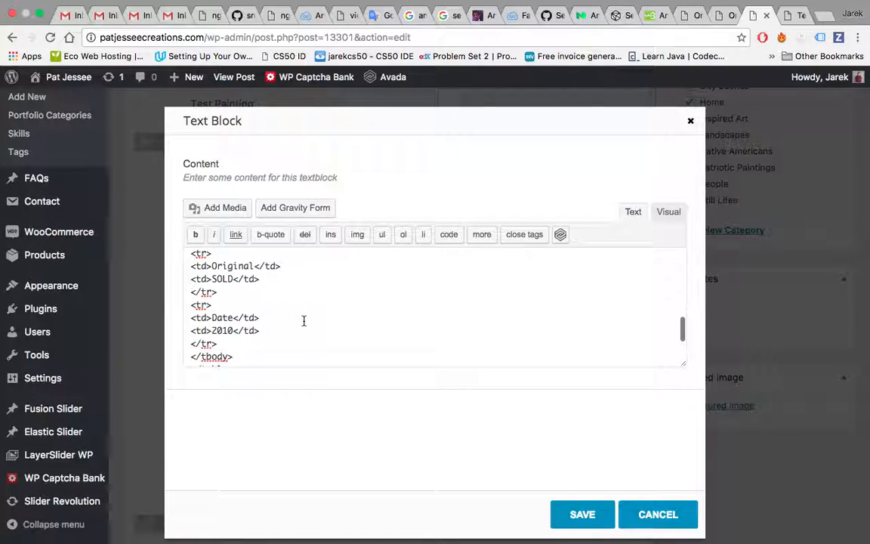
left_click(232, 336)
key("BackSpace")
type("3")
scroll(302, 291, "up", 10)
scroll(303, 292, "up", 4)
scroll(303, 291, "down", 2)
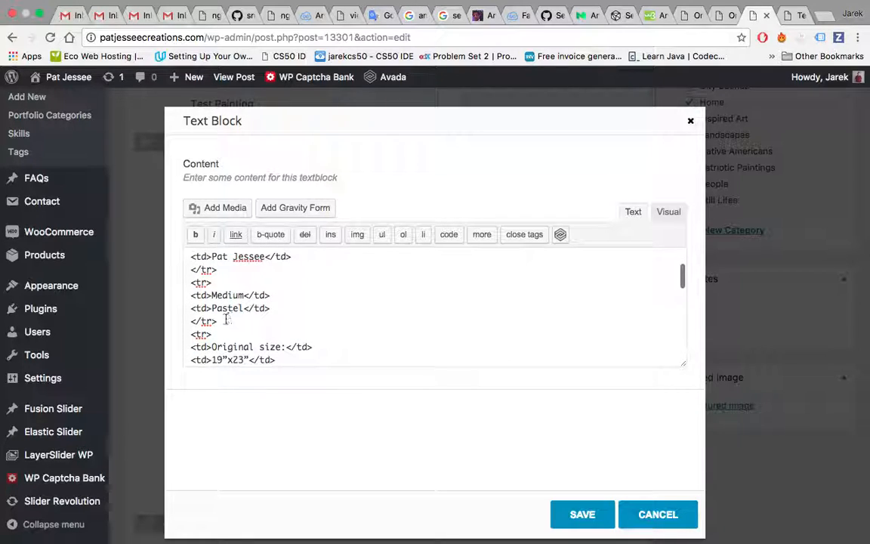
left_click_drag(194, 302, 190, 286)
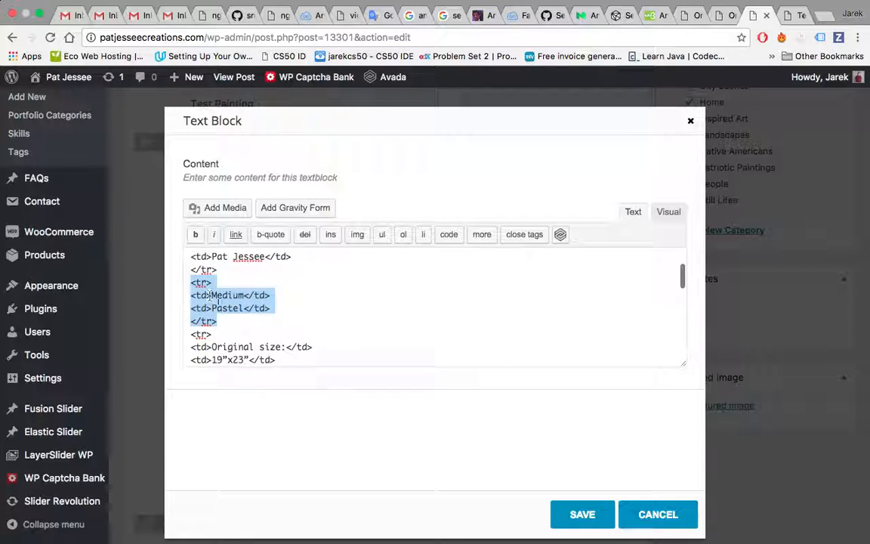
left_click(225, 320)
key("Return")
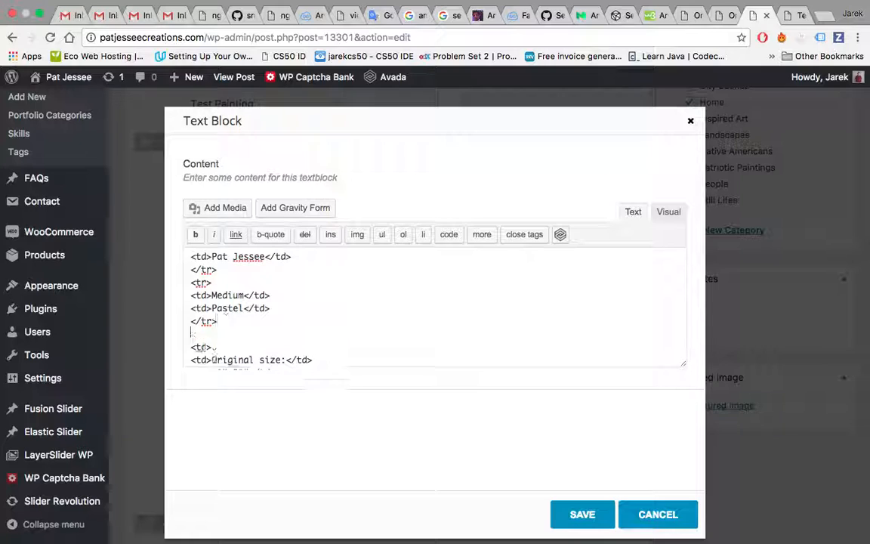
key("super+v")
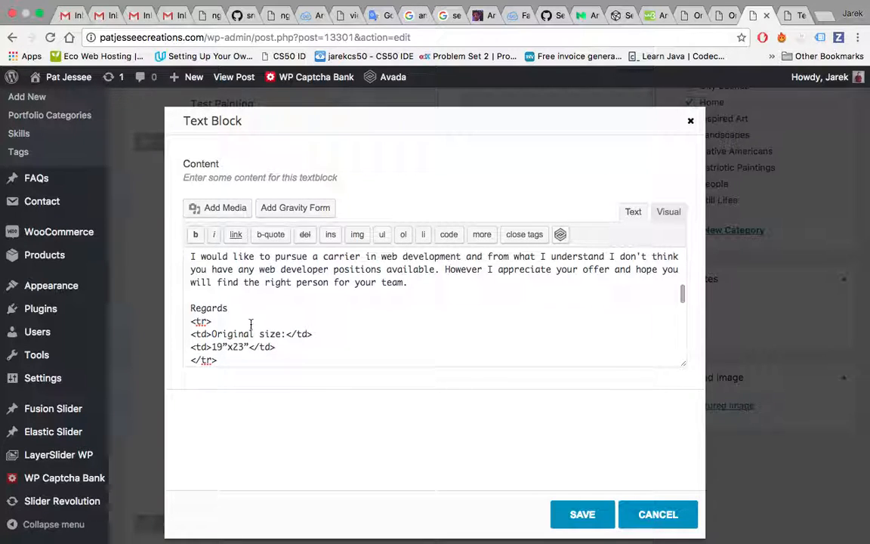
scroll(292, 335, "down", 5)
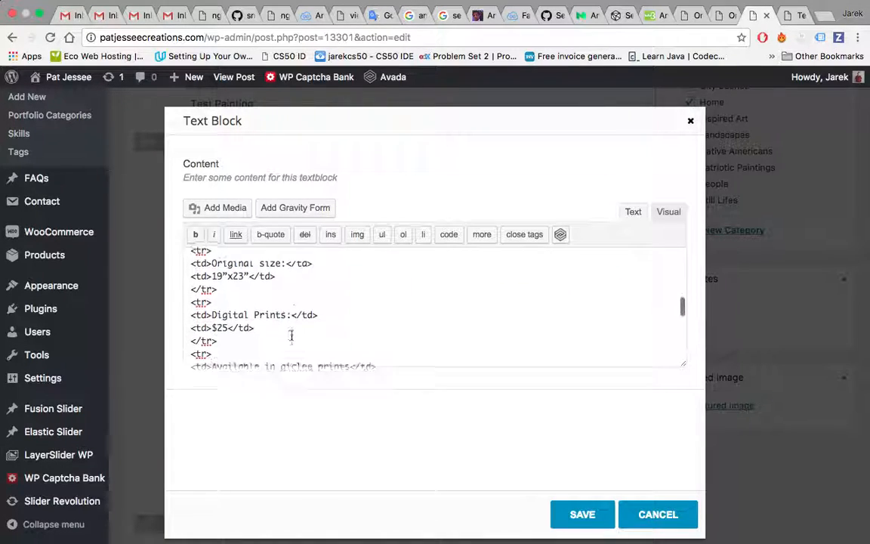
scroll(291, 335, "down", 5)
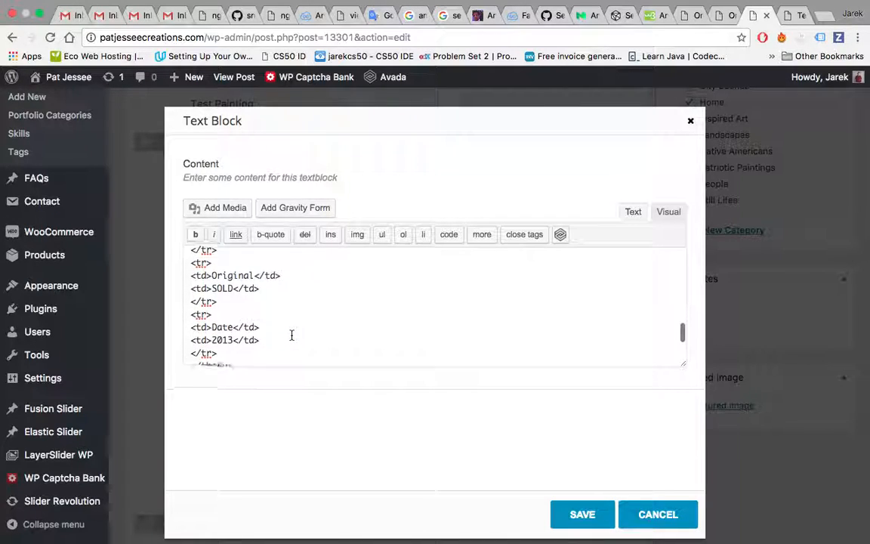
scroll(291, 335, "up", 5)
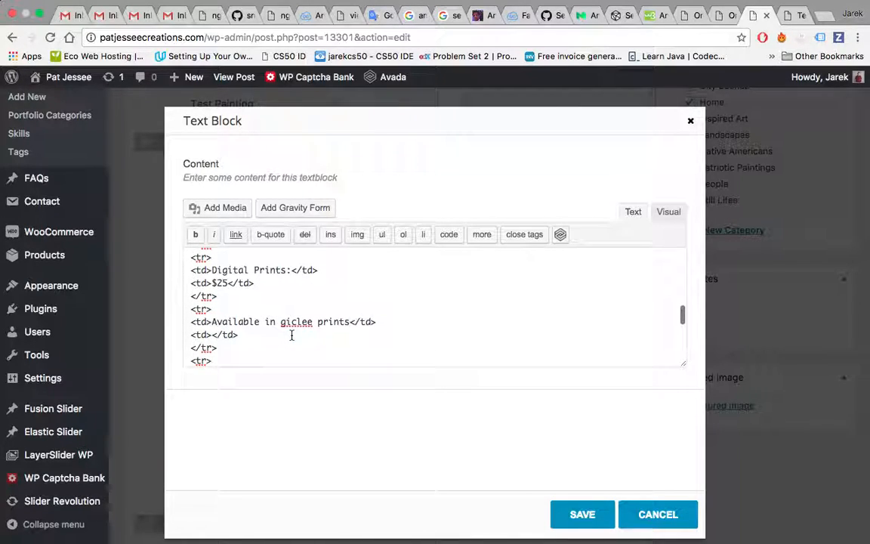
scroll(291, 334, "up", 8)
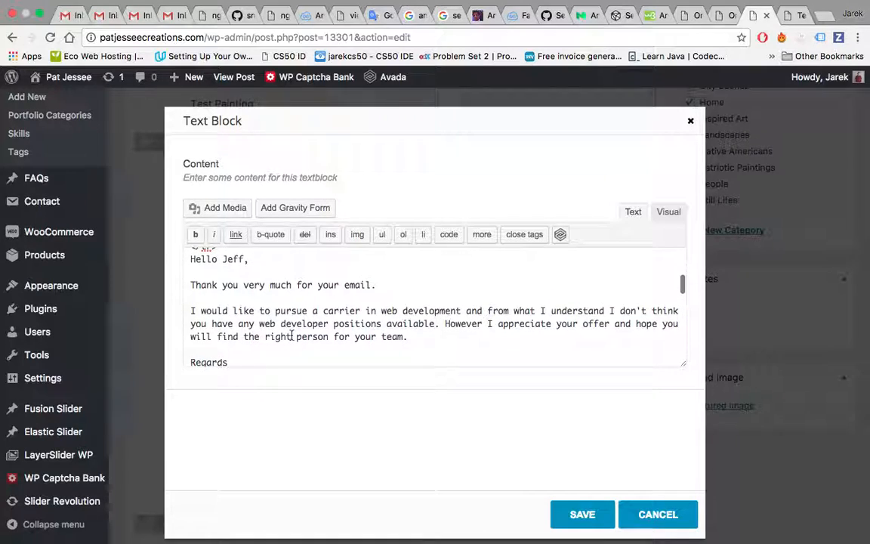
scroll(292, 334, "down", 6)
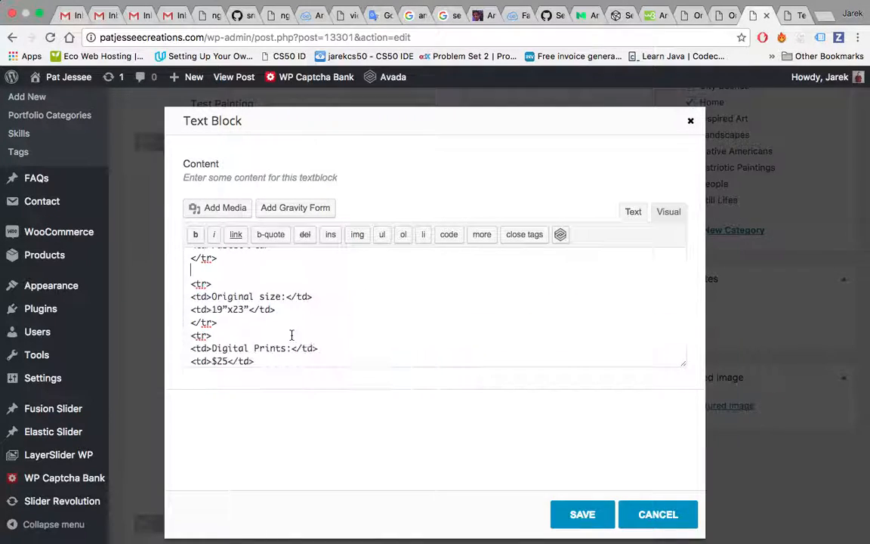
scroll(309, 342, "up", 3)
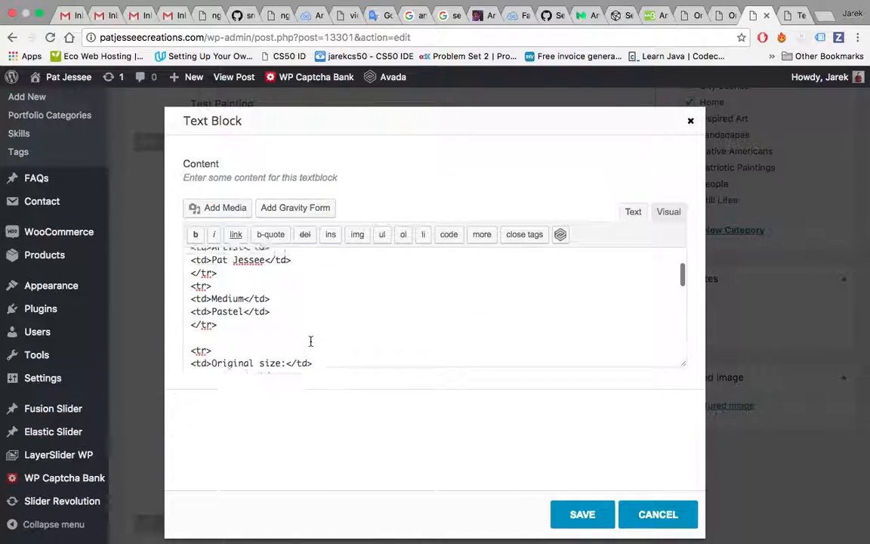
Remove the blank line after the Medium row and insert a copy of the whole Medium row directly beneath it
left_click(221, 339)
left_click_drag(217, 331, 184, 298)
key("ctrl+c")
left_click(244, 343)
key("BackSpace")
scroll(257, 347, "down", 2)
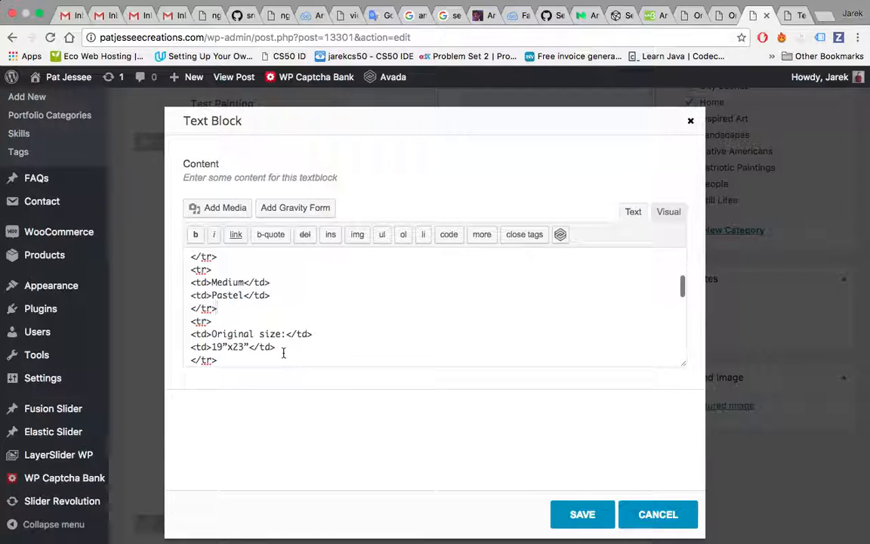
key("ctrl+v")
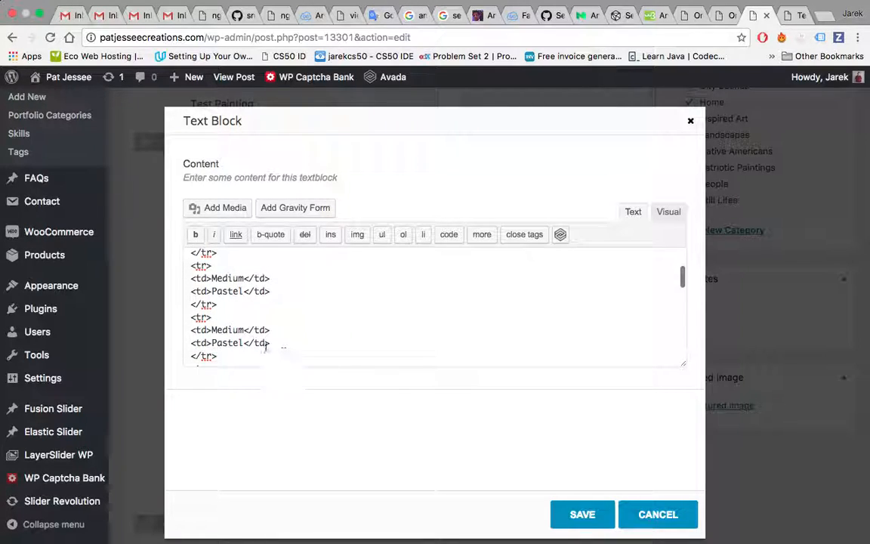
Change the label of the duplicated Medium row to "My details"
left_click(244, 330)
key("BackSpace")
key("BackSpace")
key("BackSpace")
key("BackSpace")
key("BackSpace")
key("BackSpace")
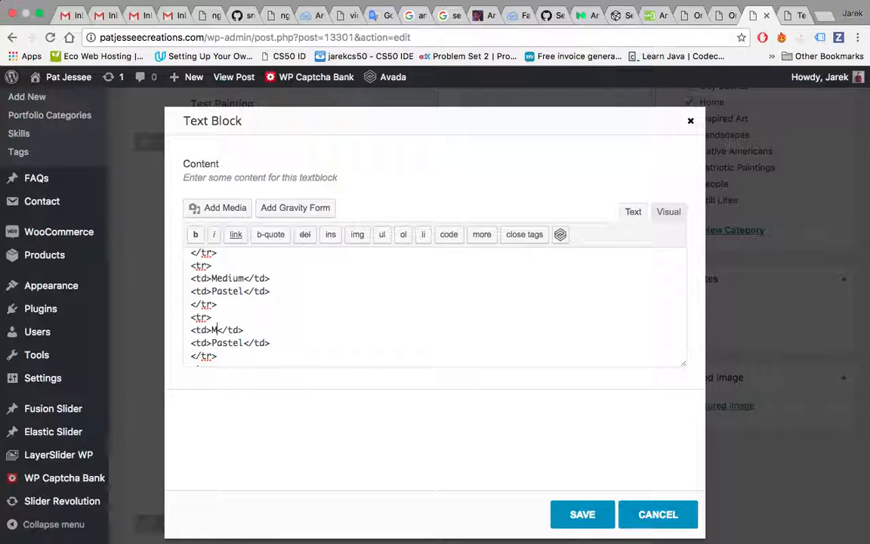
type("My details")
Replace the value in the My details row with "Here"
left_click(249, 342)
key("BackSpace")
key("BackSpace")
key("BackSpace")
key("BackSpace")
key("BackSpace")
key("BackSpace")
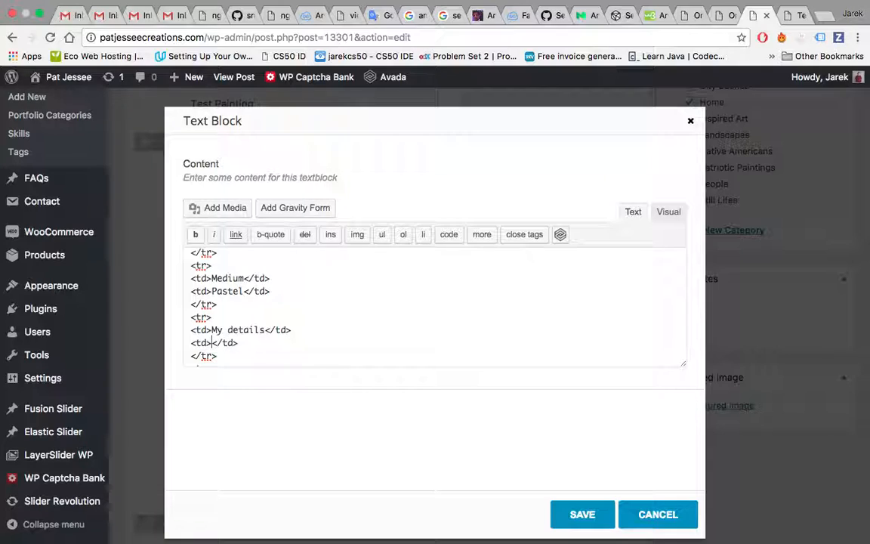
type("Ther")
key("BackSpace")
key("BackSpace")
key("BackSpace")
key("BackSpace")
type("Here")
Set the Medium row's value to Oil in the table's HTML source
left_click(216, 304)
key("BackSpace")
key("BackSpace")
key("BackSpace")
key("BackSpace")
key("BackSpace")
key("BackSpace")
type("Oil")
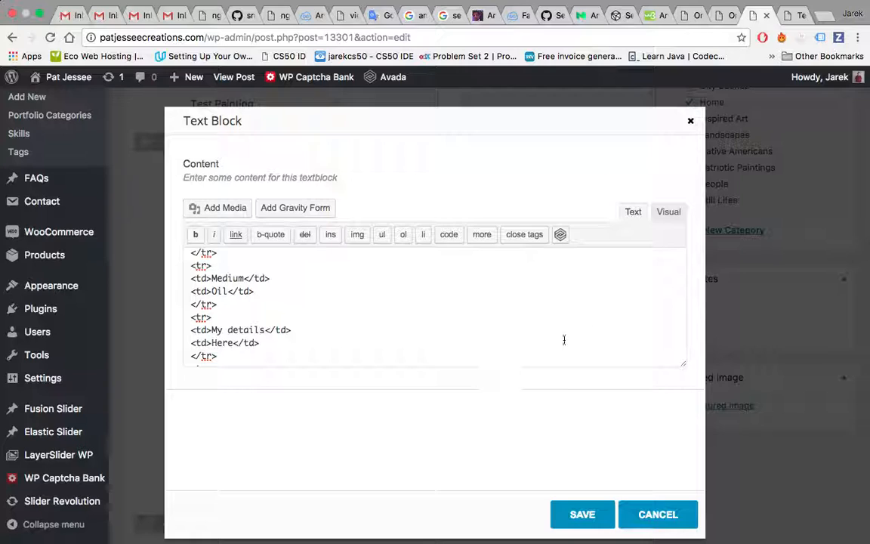
Show the table in the visual editor and move the text "Available in giclee prints" into the second column of its row
left_click(668, 213)
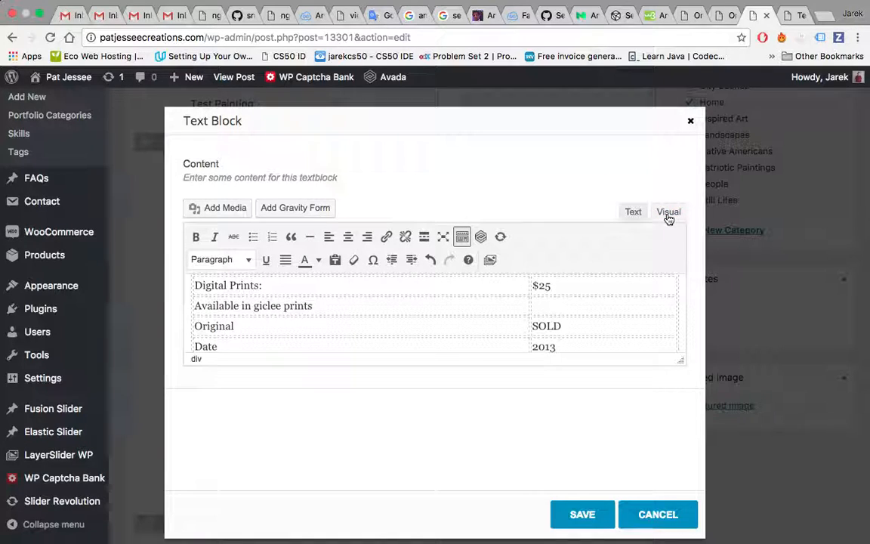
scroll(611, 340, "up", 3)
scroll(600, 322, "down", 4)
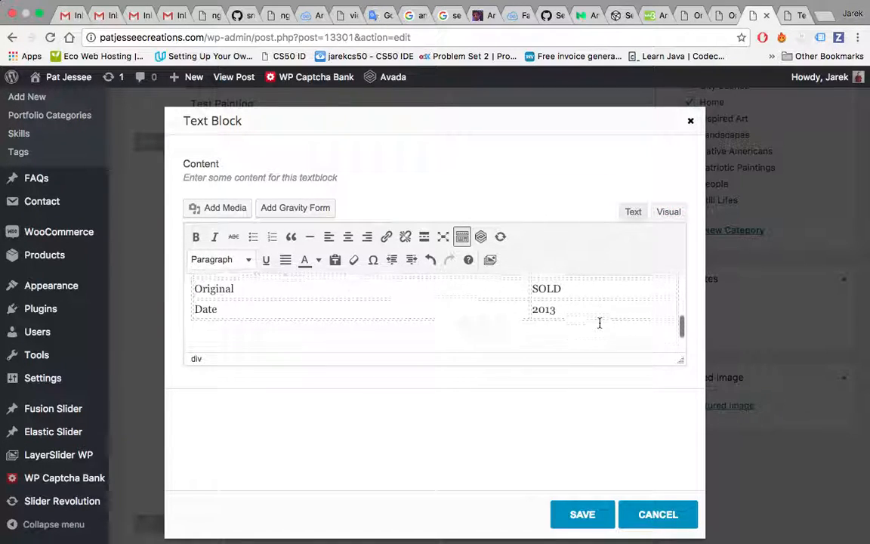
scroll(599, 323, "up", 1)
left_click(326, 313)
left_click_drag(326, 315, 194, 317)
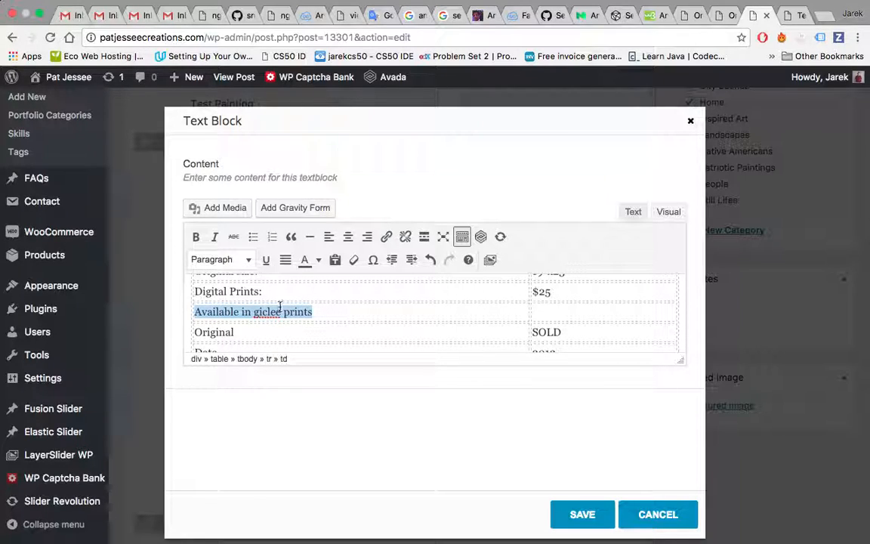
key("ctrl+x")
left_click(529, 313)
key("ctrl+v")
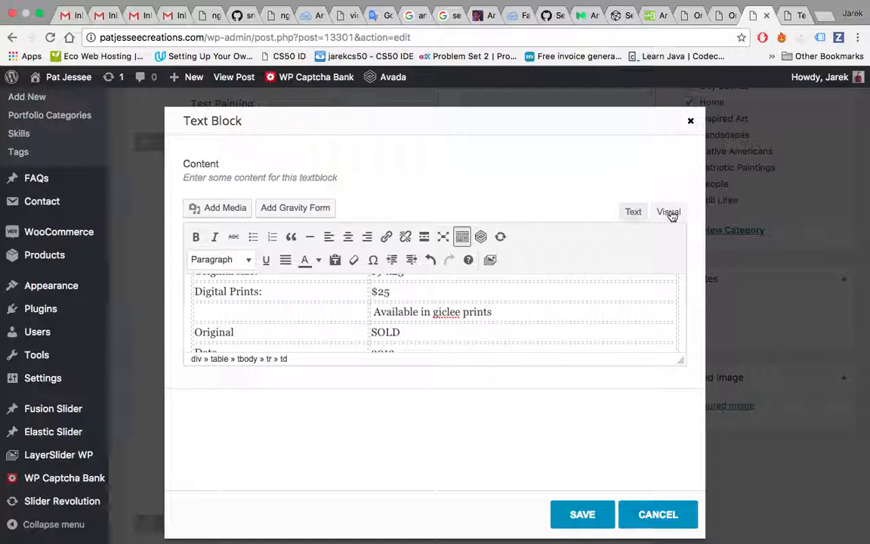
Delete the entire "Available in giclee prints" row from the HTML source and save the table element
left_click(633, 215)
scroll(490, 336, "down", 2)
scroll(491, 336, "down", 4)
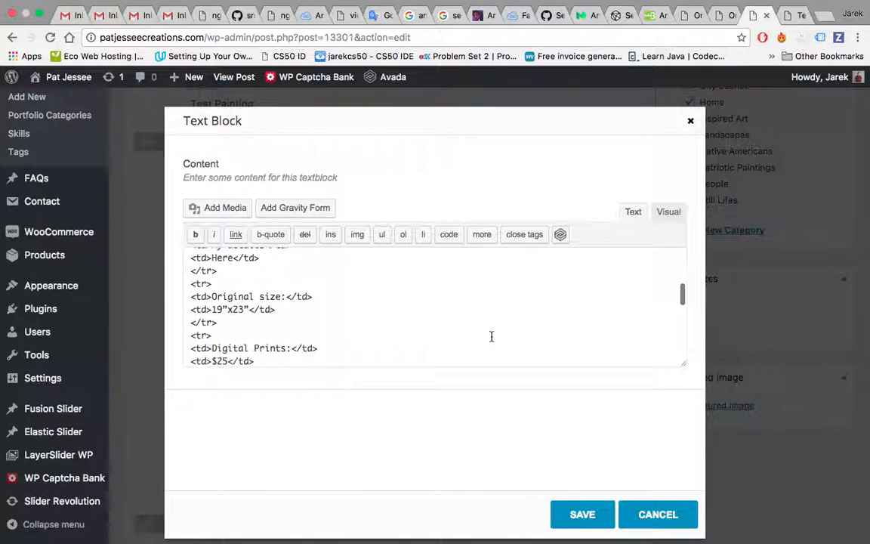
scroll(491, 336, "down", 3)
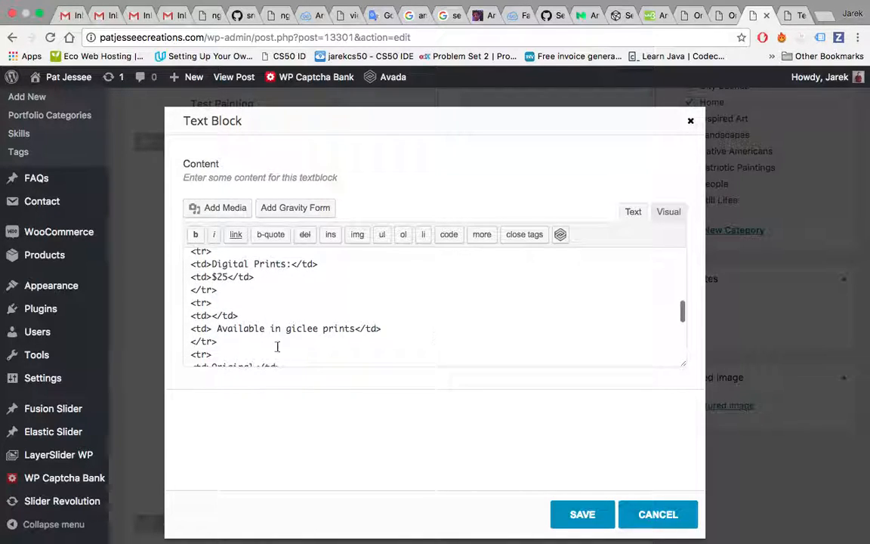
right_click(230, 344)
left_click(226, 343)
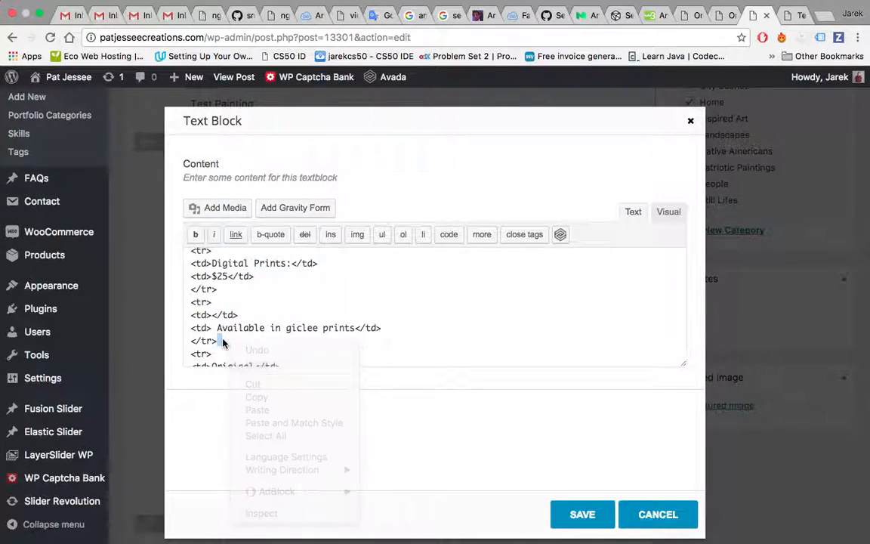
left_click(215, 354)
left_click_drag(215, 354, 187, 307)
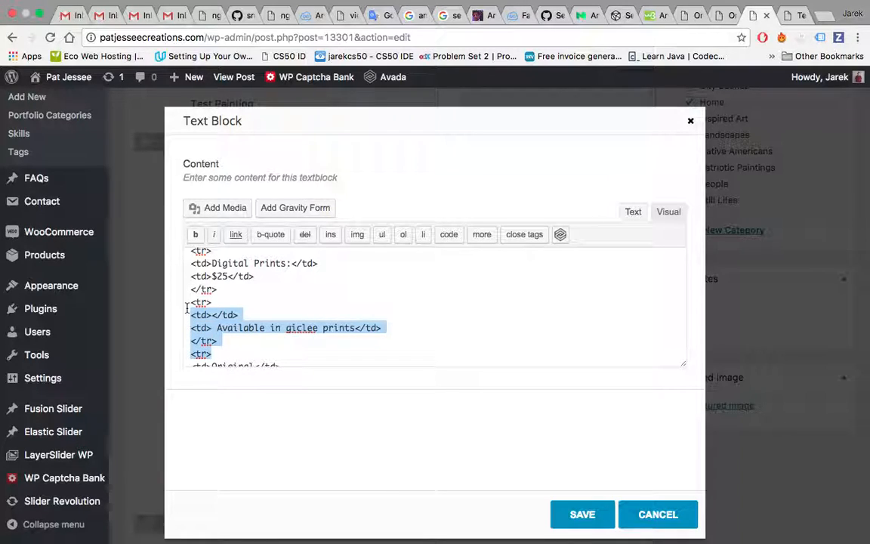
left_click(225, 341)
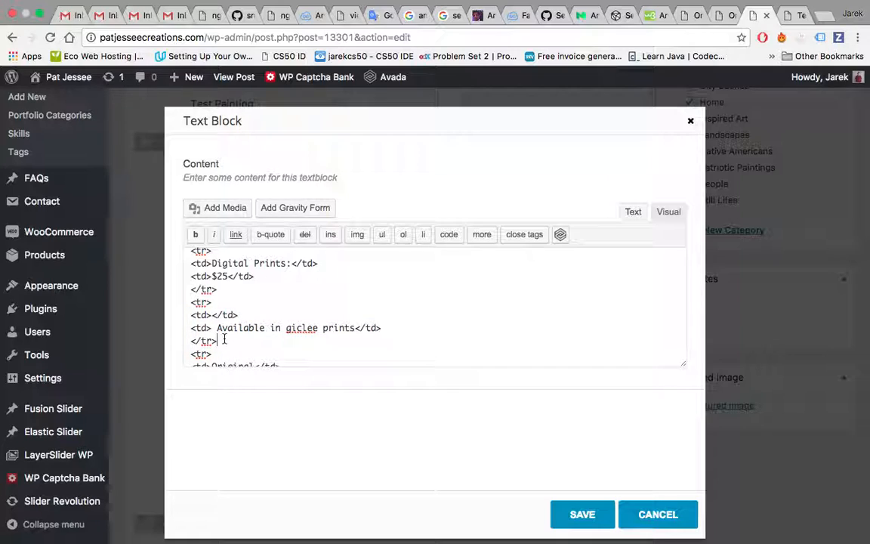
left_click_drag(208, 339, 189, 303)
key("BackSpace")
key("BackSpace")
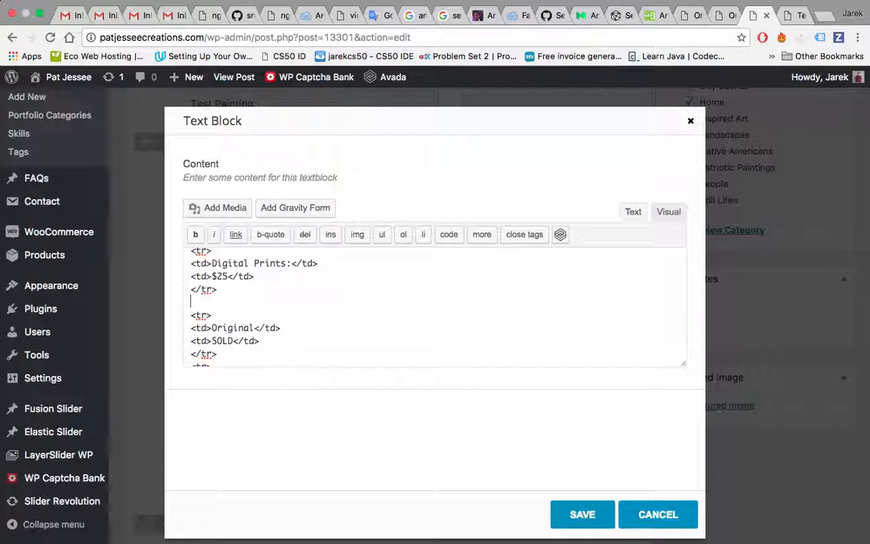
left_click(565, 513)
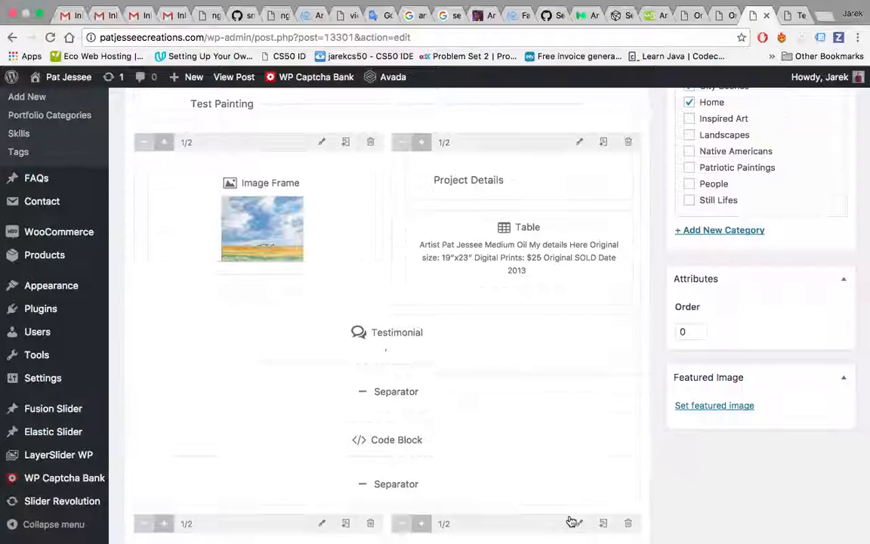
Save the Test Painting post as a draft and reload its preview page
scroll(599, 334, "up", 3)
scroll(731, 228, "up", 5)
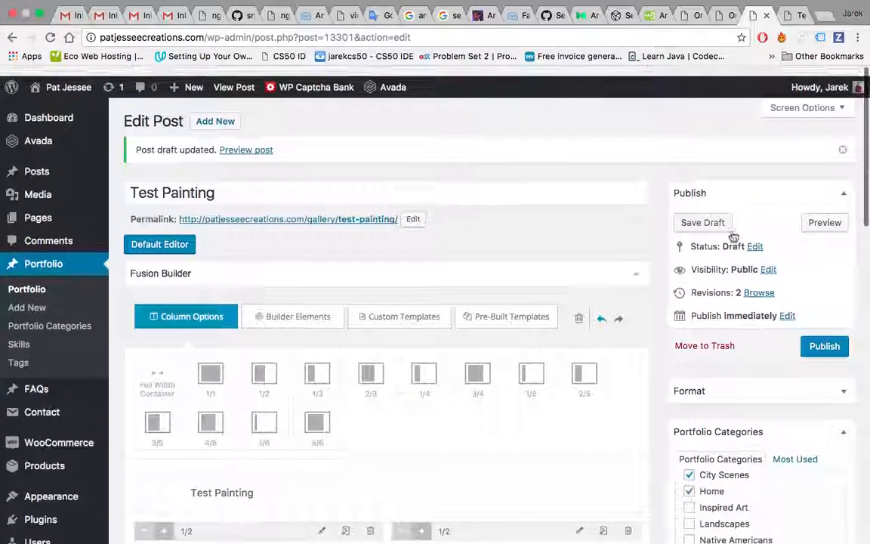
left_click(703, 211)
left_click(793, 15)
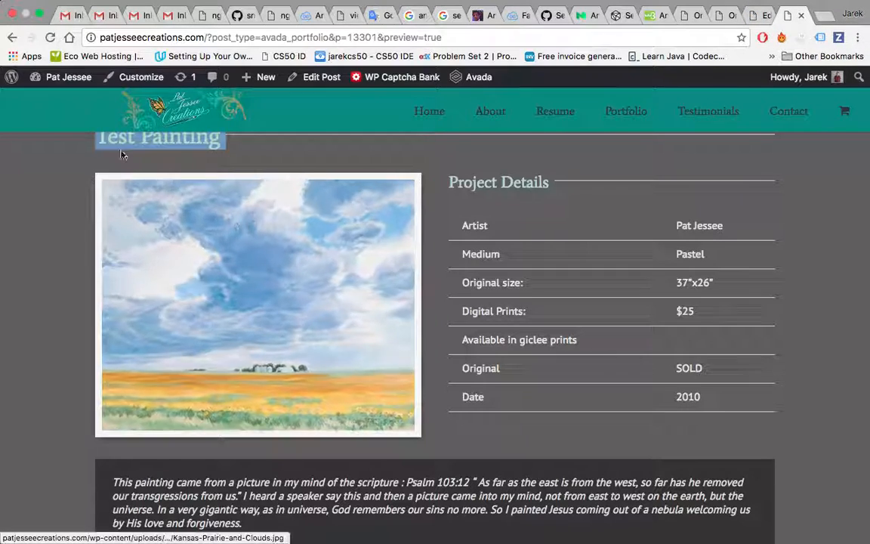
left_click(49, 37)
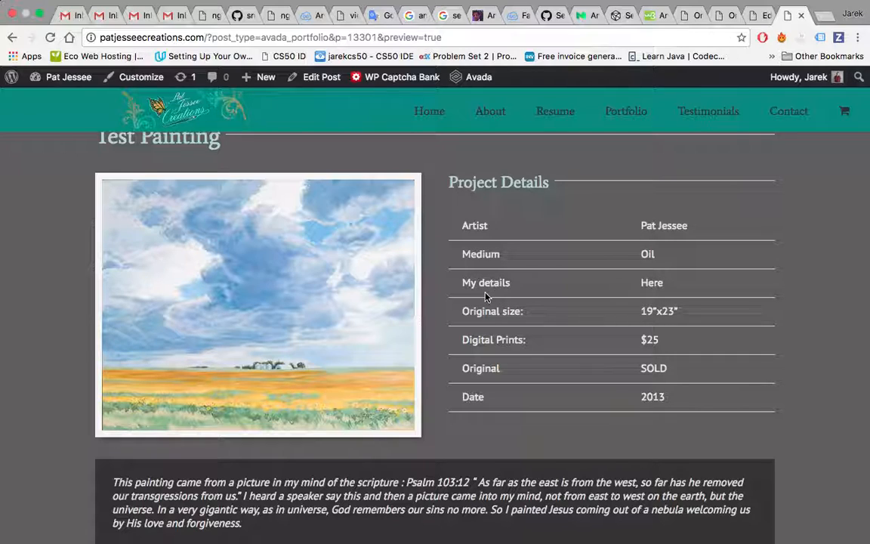
Examine the Project Details table and the painting description below it on the preview page
left_click_drag(519, 290, 459, 283)
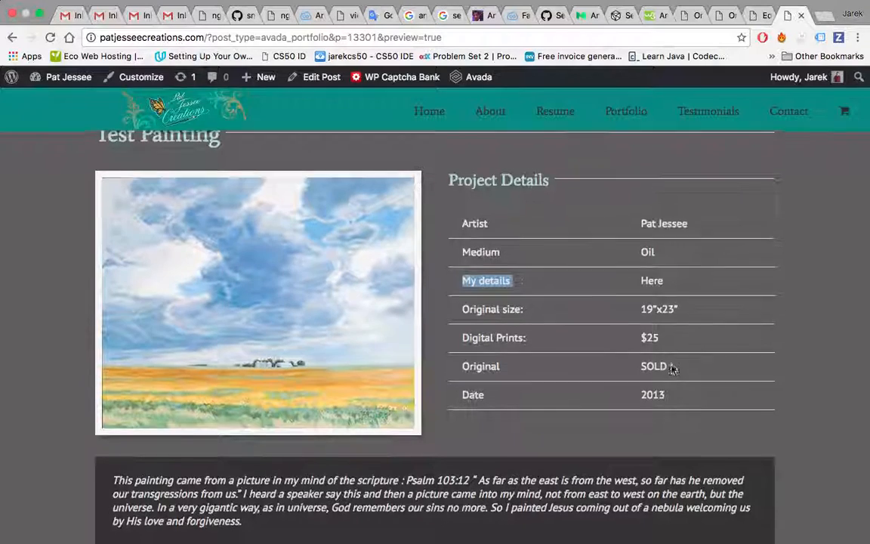
scroll(671, 366, "down", 2)
scroll(674, 369, "down", 1)
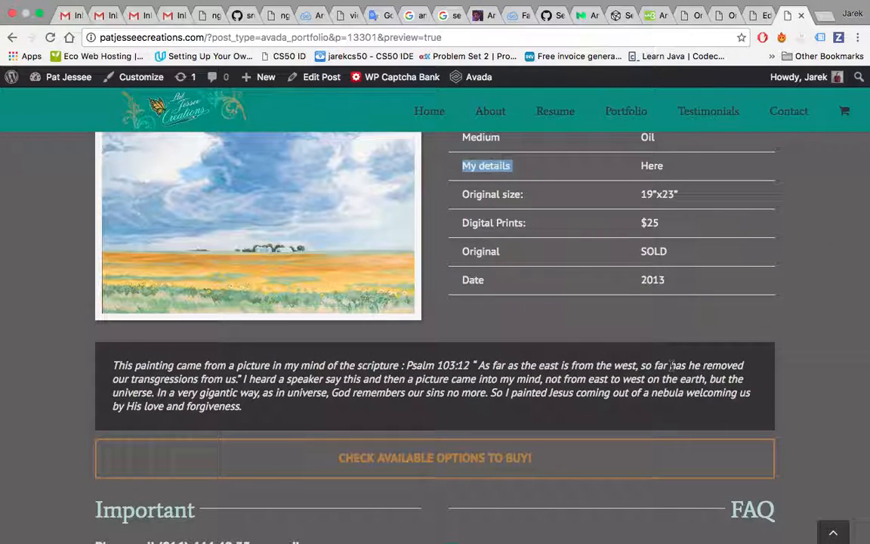
scroll(671, 366, "up", 1)
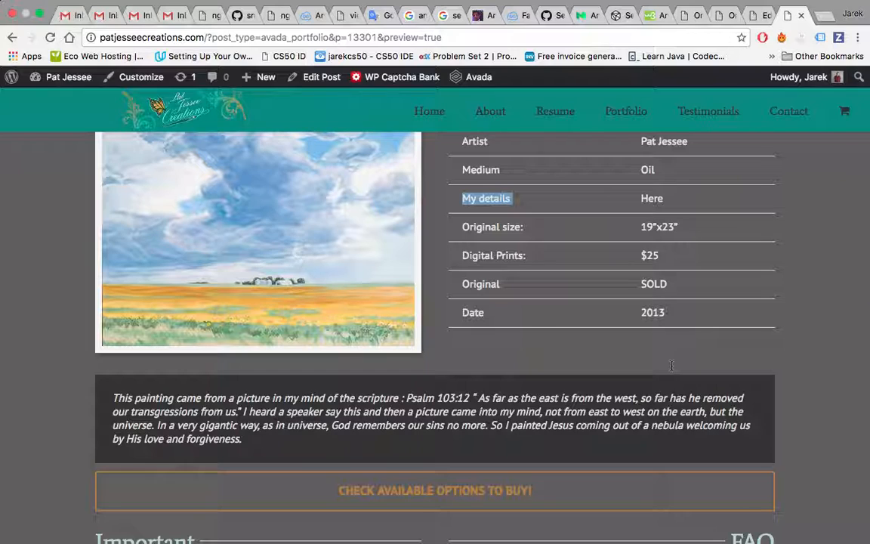
scroll(671, 368, "up", 2)
scroll(671, 368, "down", 1)
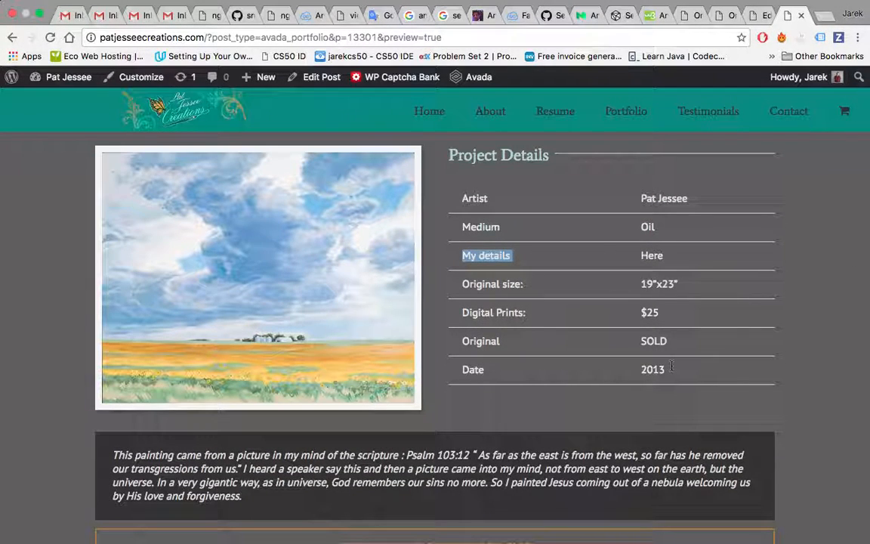
scroll(668, 356, "down", 2)
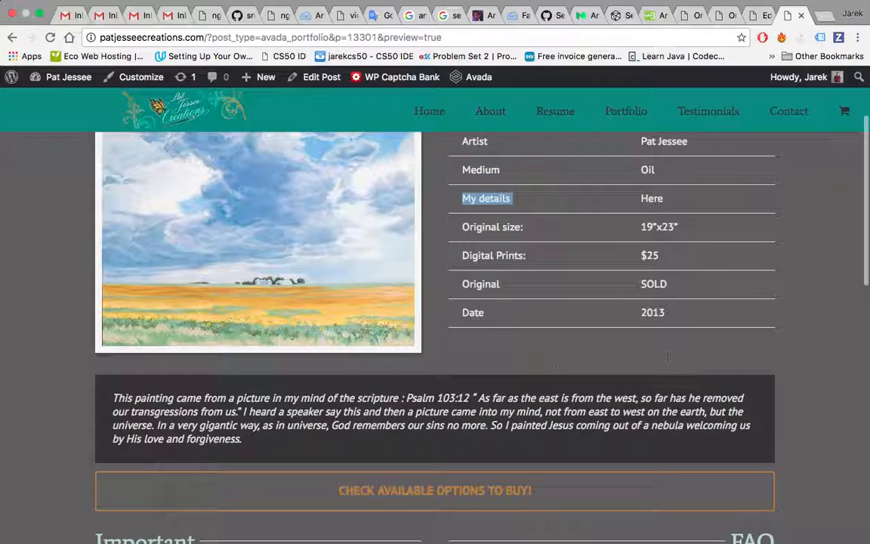
scroll(554, 386, "down", 1)
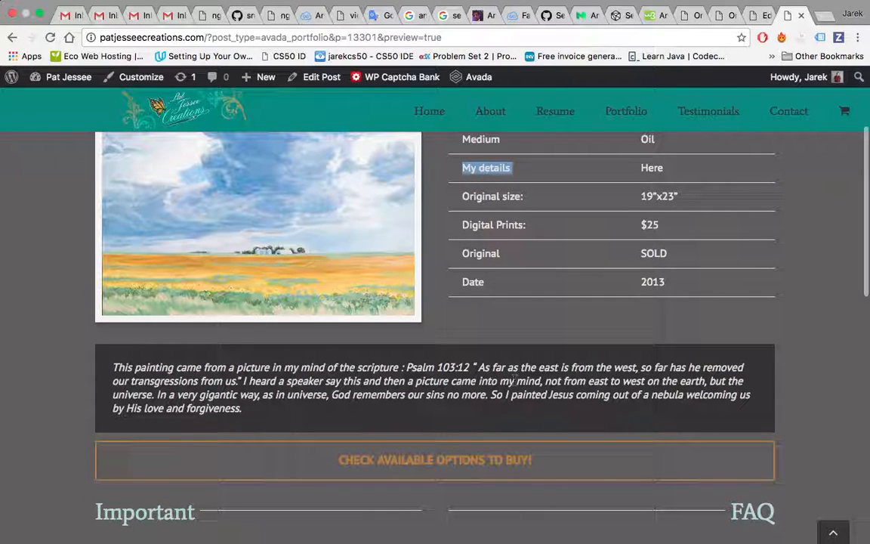
Return to the post editor, open the Testimonial element's settings and expand Testimonial Item 1
left_click(758, 15)
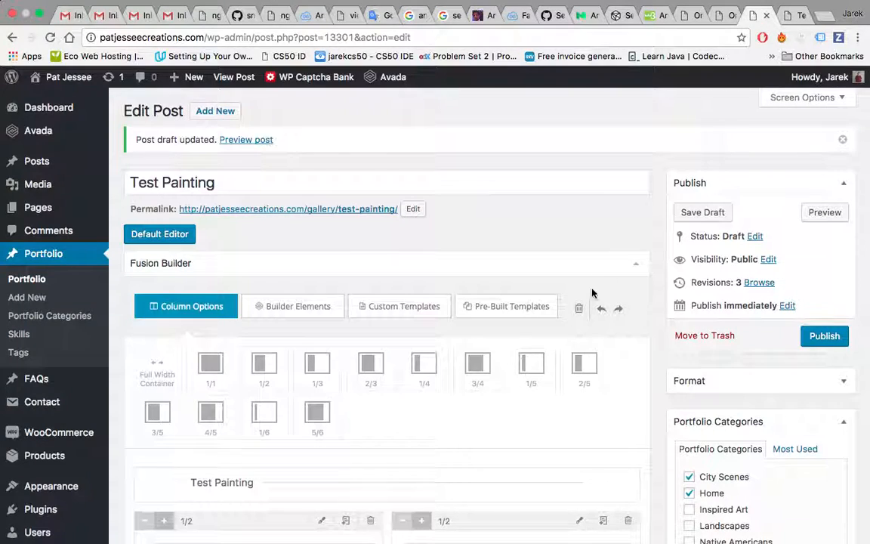
scroll(656, 368, "down", 10)
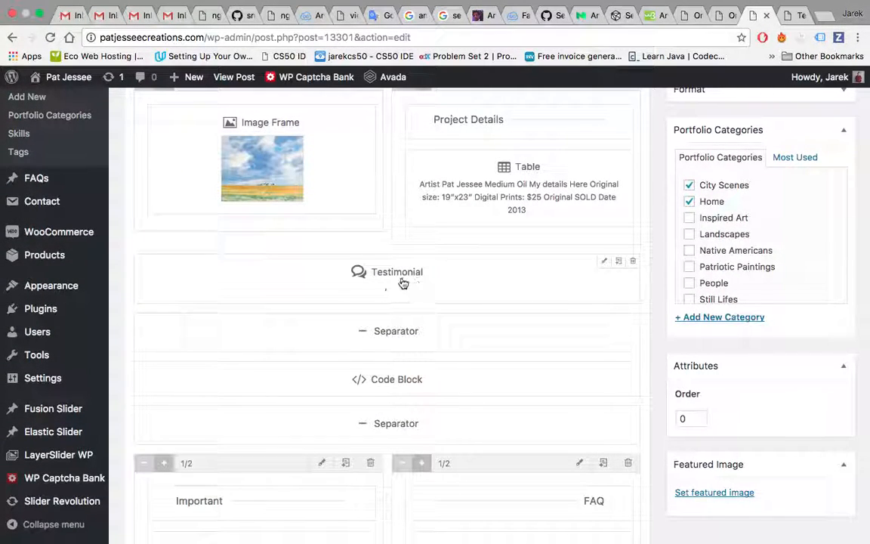
left_click(603, 261)
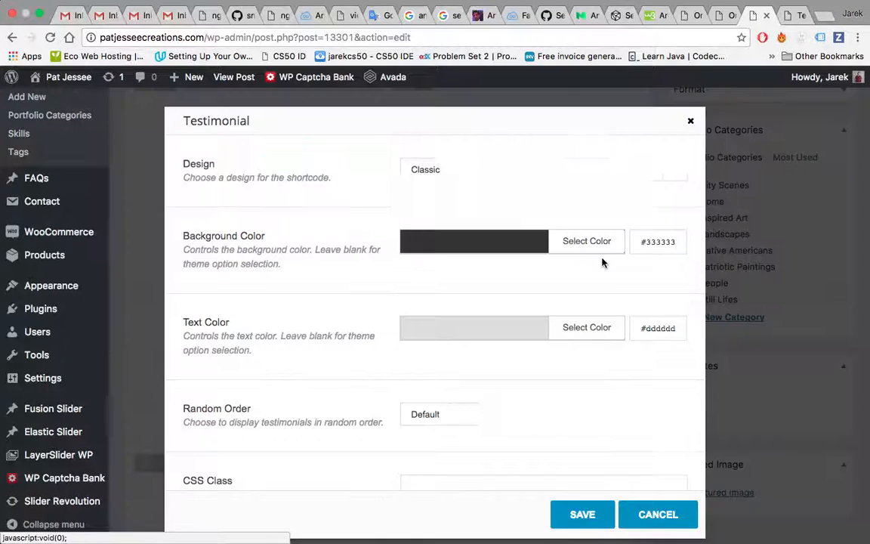
scroll(325, 309, "down", 5)
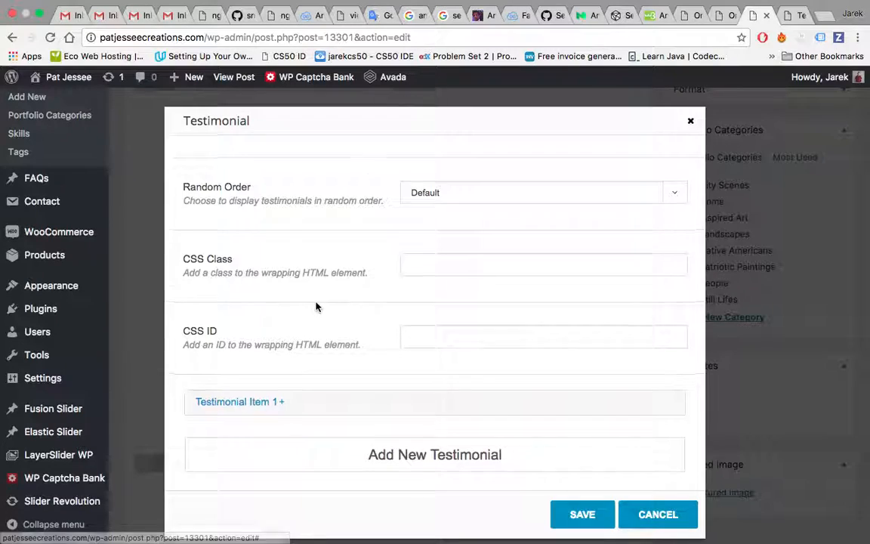
scroll(316, 305, "up", 5)
scroll(317, 305, "down", 5)
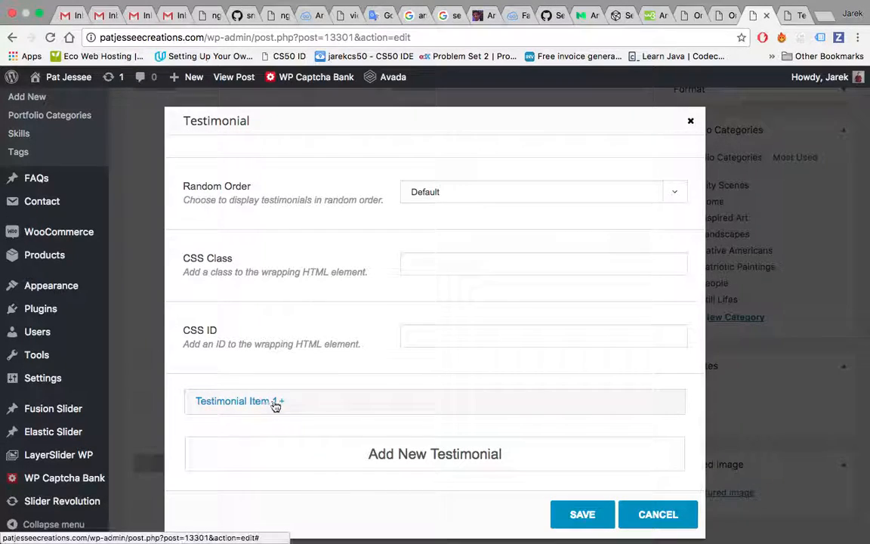
left_click(274, 403)
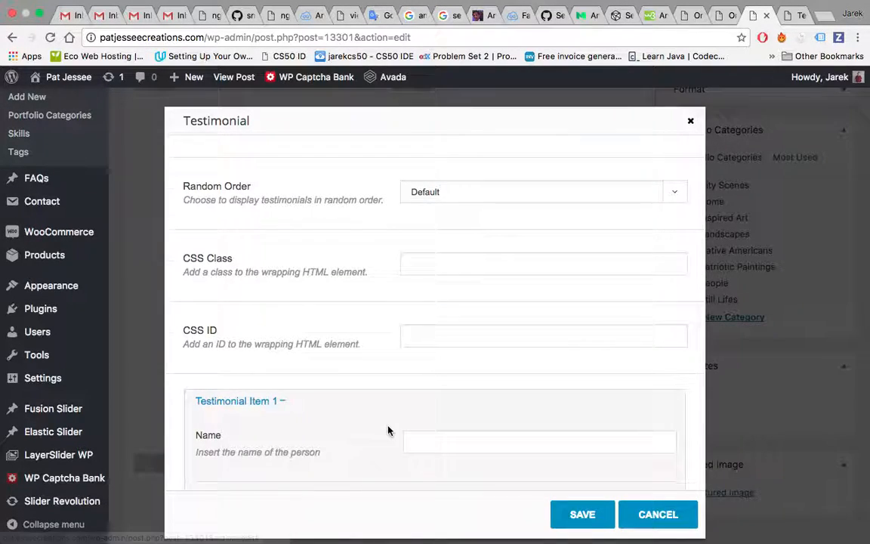
Insert "Here is my test content for that painting." at the start of the testimonial content and save the element
scroll(388, 429, "down", 5)
scroll(388, 431, "down", 10)
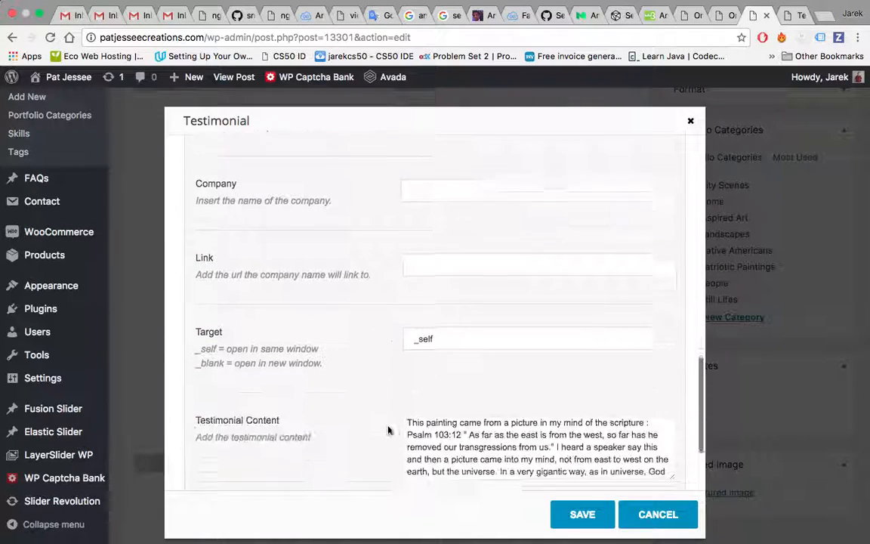
left_click(553, 343)
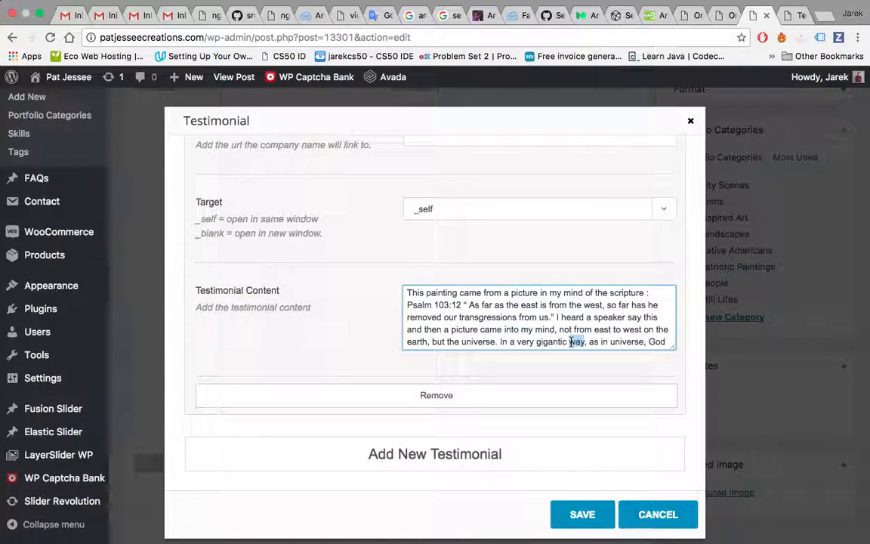
key("super+a")
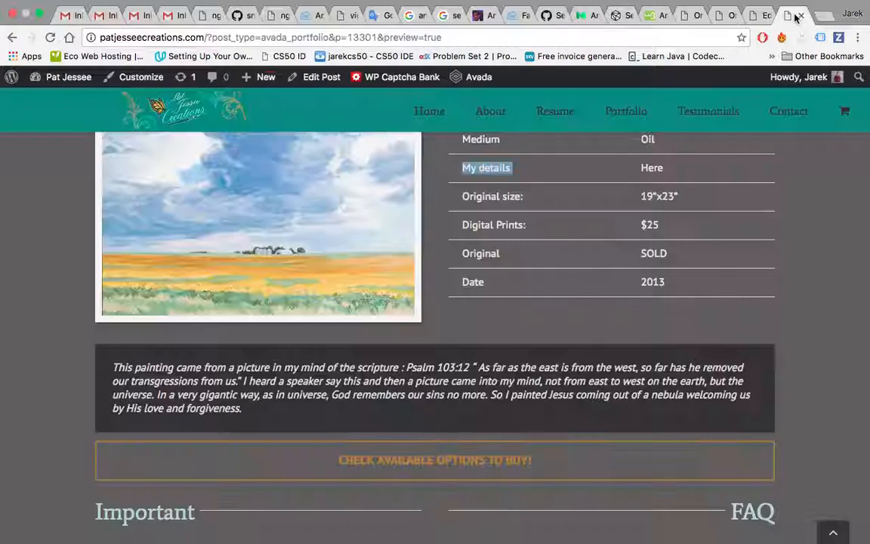
left_click(789, 15)
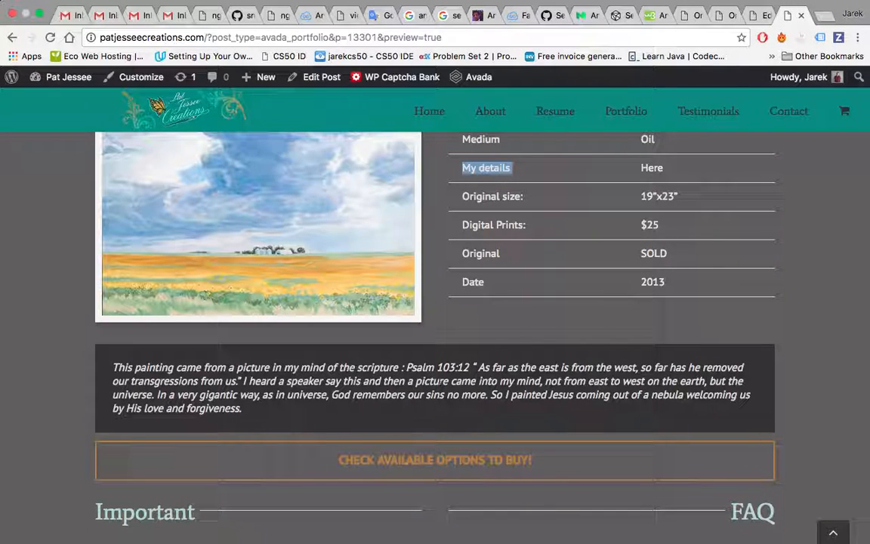
left_click(753, 15)
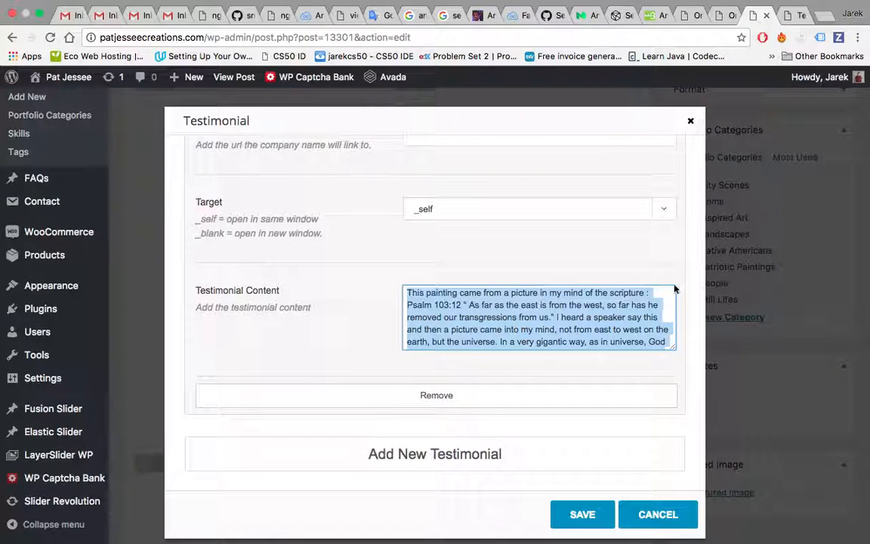
left_click(619, 332)
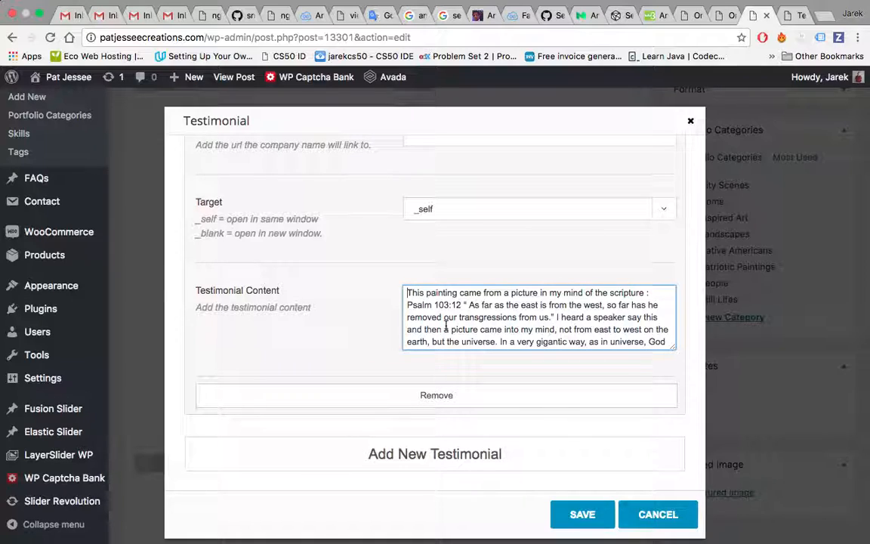
type("Here ")
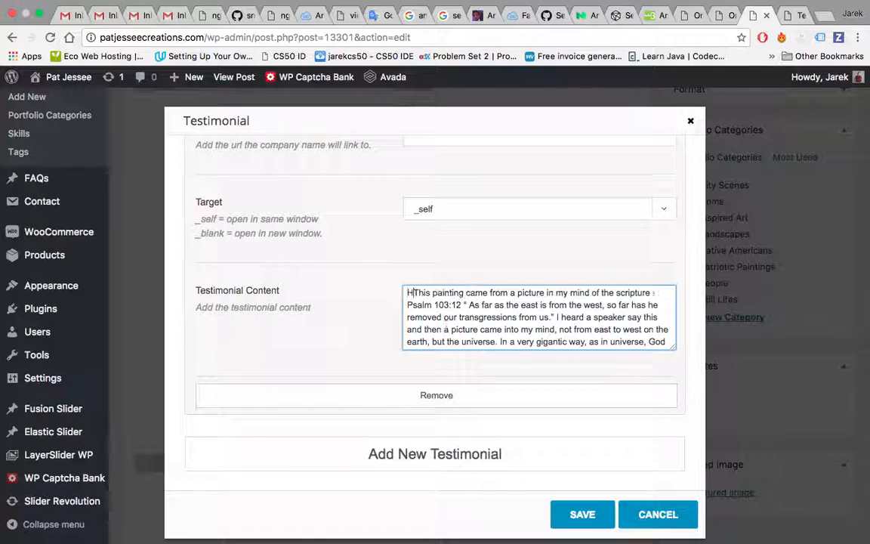
type("is my test")
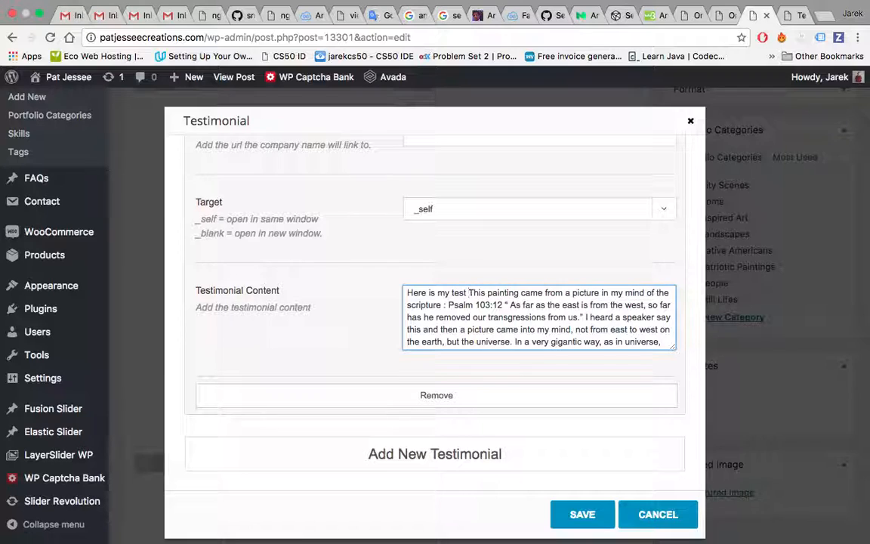
type(" content for ")
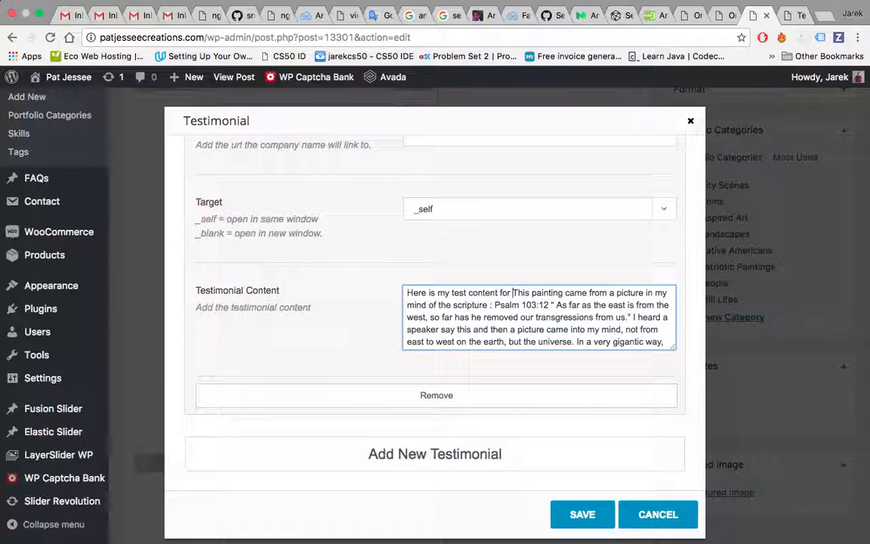
type("that painting.")
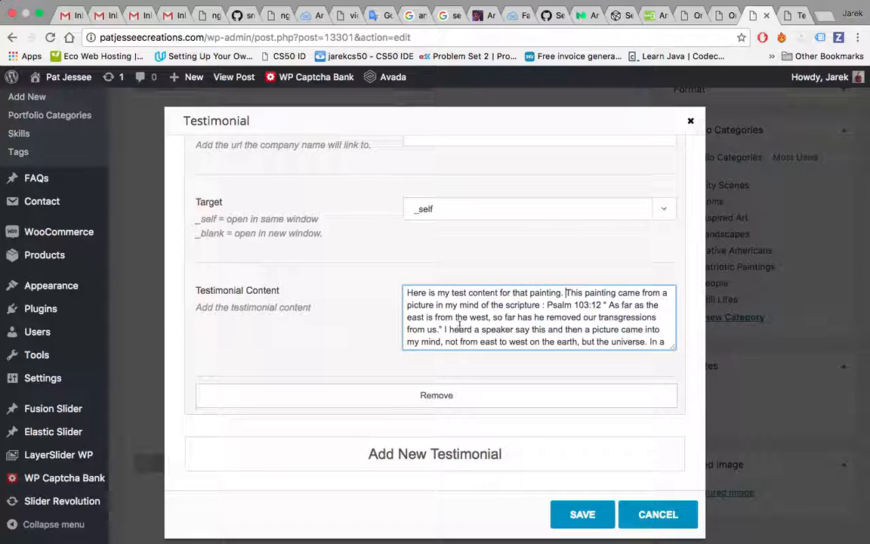
left_click(591, 510)
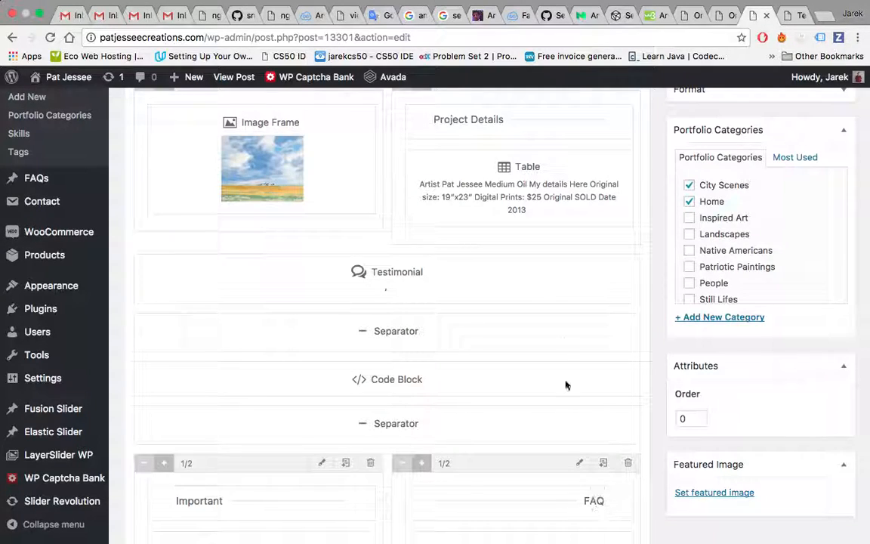
Save the draft with the new testimonial text and refresh the preview to check the painting description
scroll(567, 377, "up", 2)
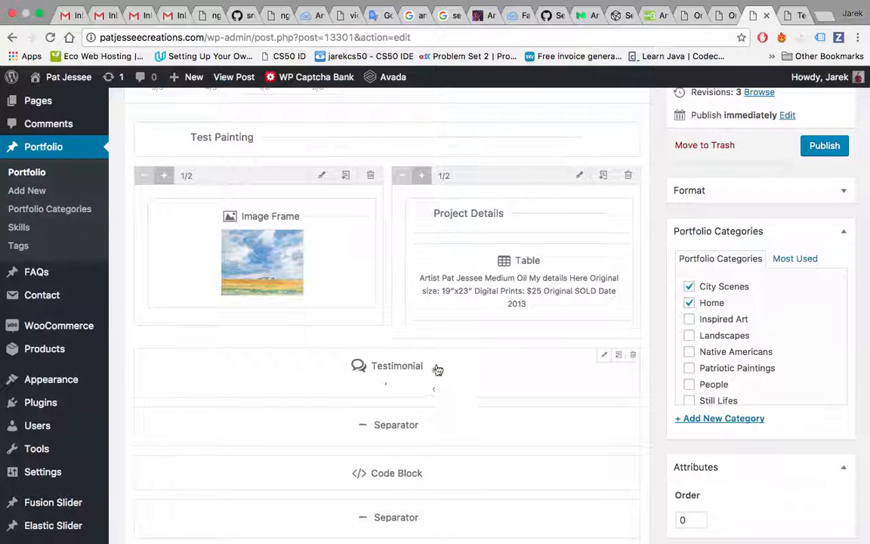
scroll(536, 392, "up", 5)
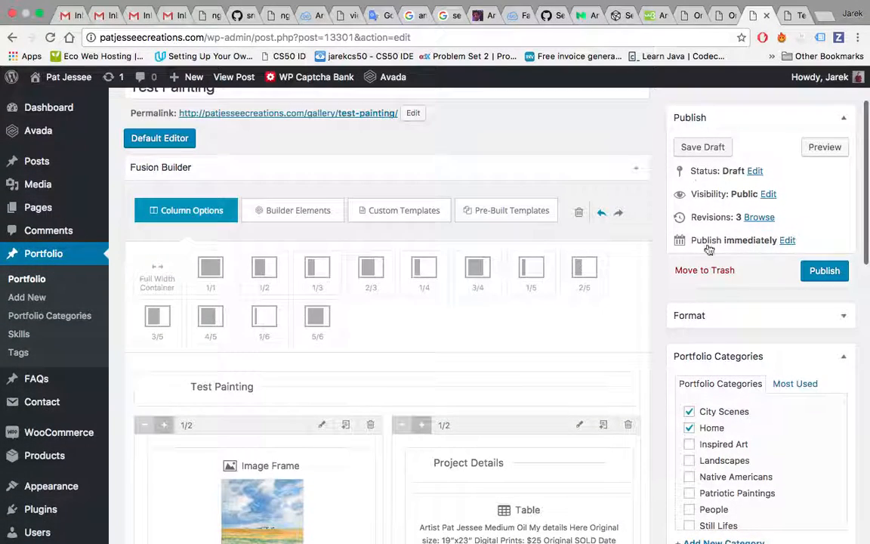
left_click(696, 150)
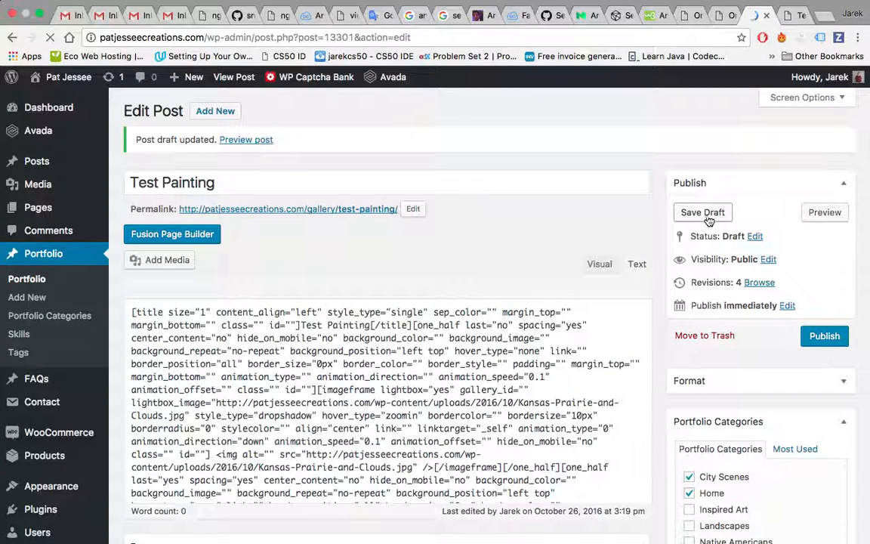
left_click(786, 23)
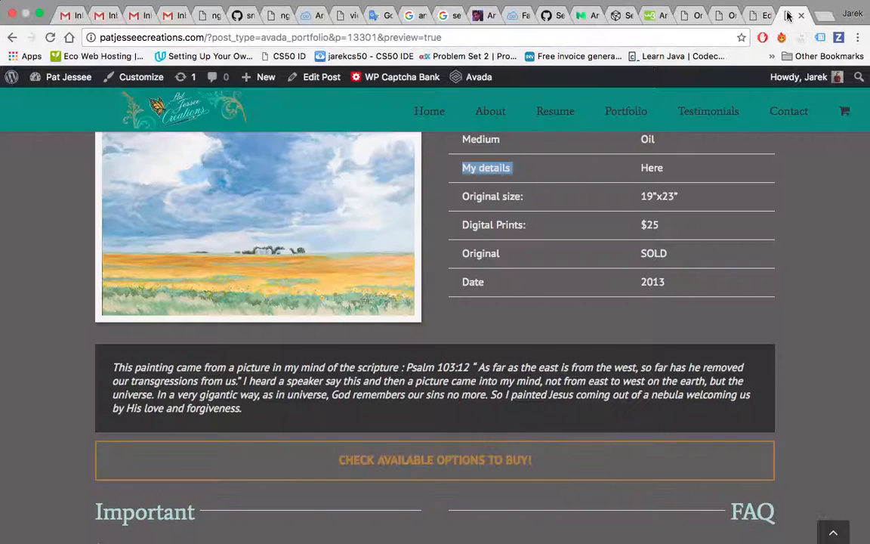
left_click(50, 37)
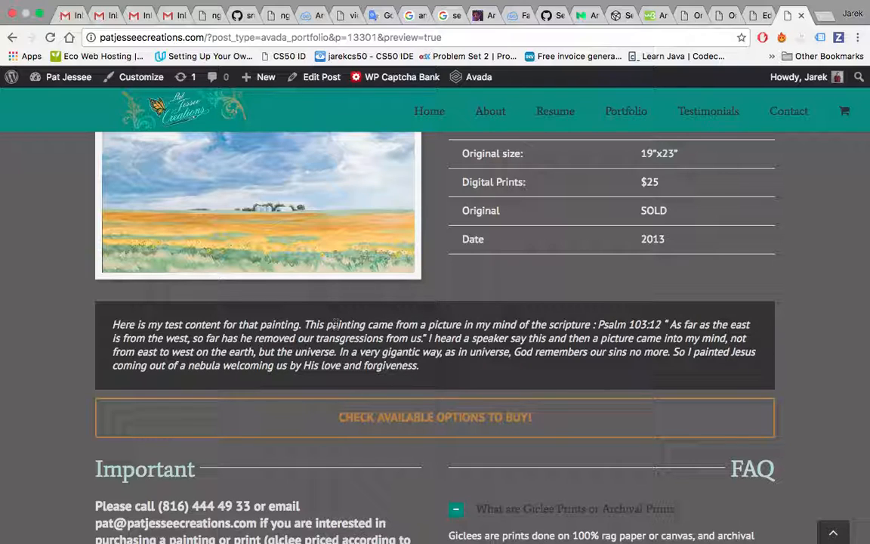
scroll(673, 337, "down", 2)
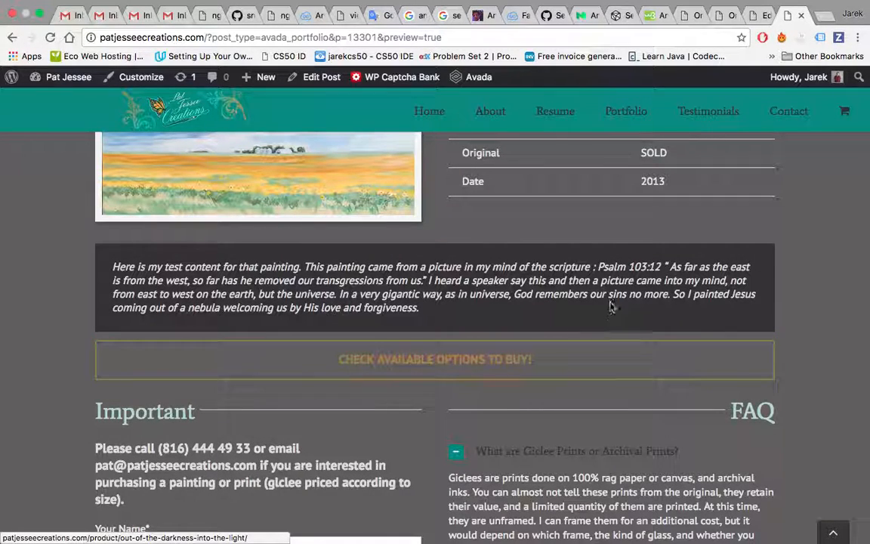
scroll(585, 317, "up", 3)
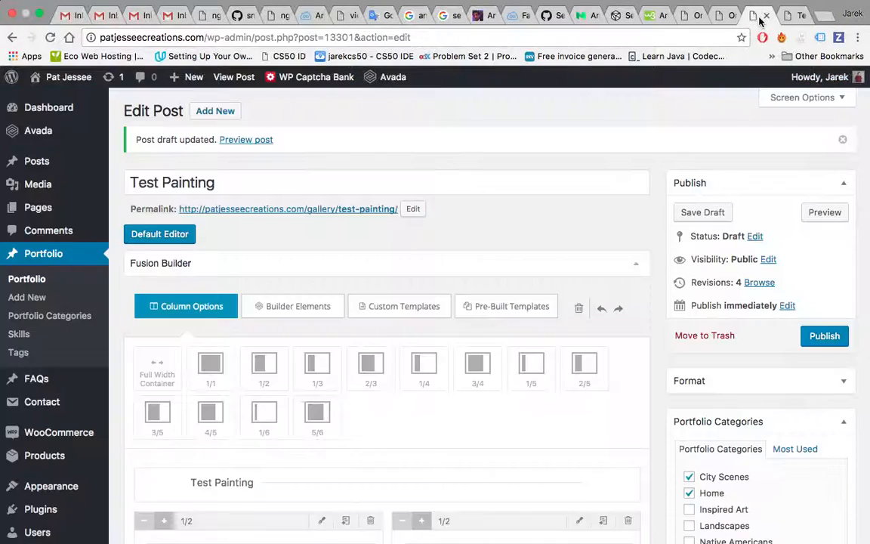
Return to the Test Painting post editor and review its Fusion Builder elements, from the image frame to the FAQ code block
left_click(757, 15)
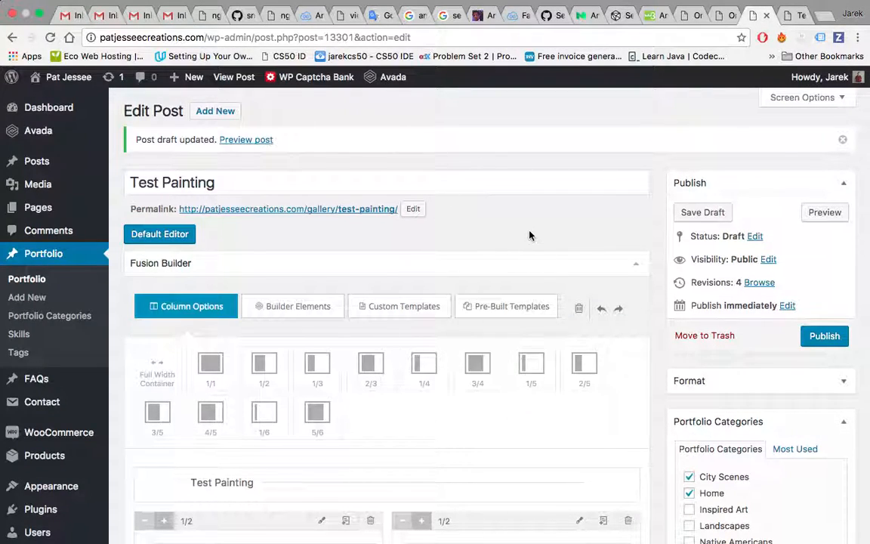
scroll(530, 235, "down", 5)
scroll(530, 235, "down", 10)
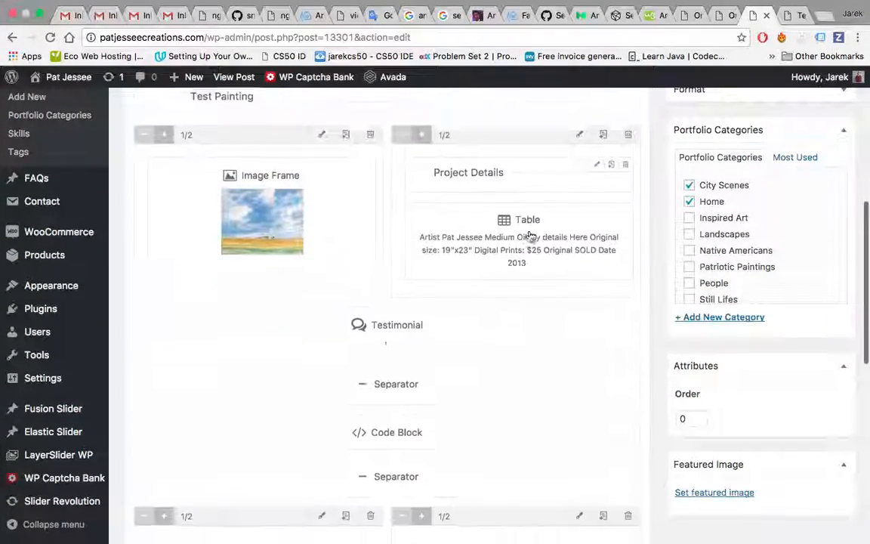
scroll(529, 235, "down", 4)
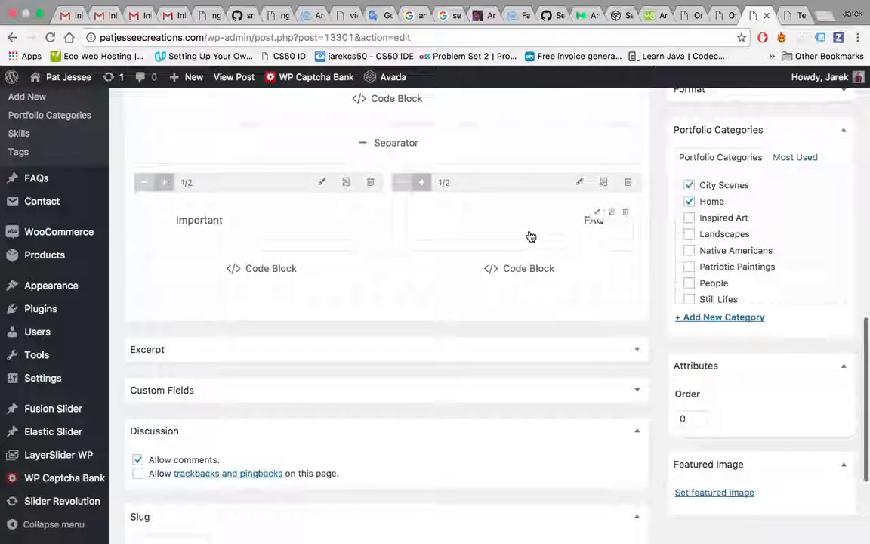
scroll(529, 235, "up", 9)
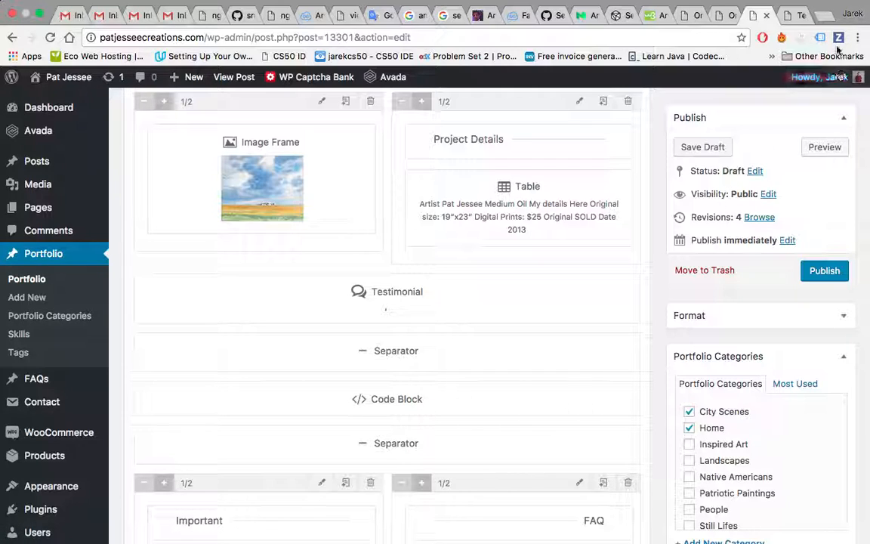
Open patjesseecreations.com/wp-admin/ in a new browser tab and go to the list of products
left_click(827, 16)
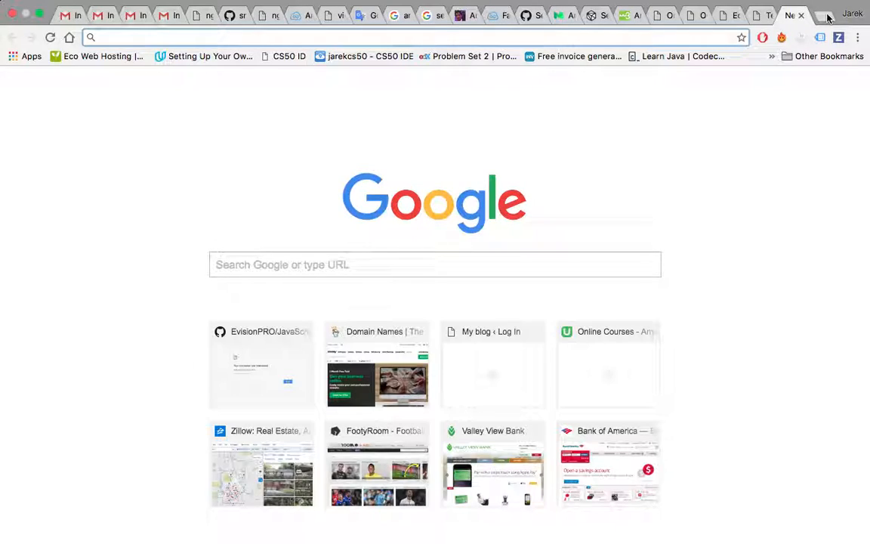
type("pai")
key("BackSpace")
key("BackSpace")
key("BackSpace")
type("pat")
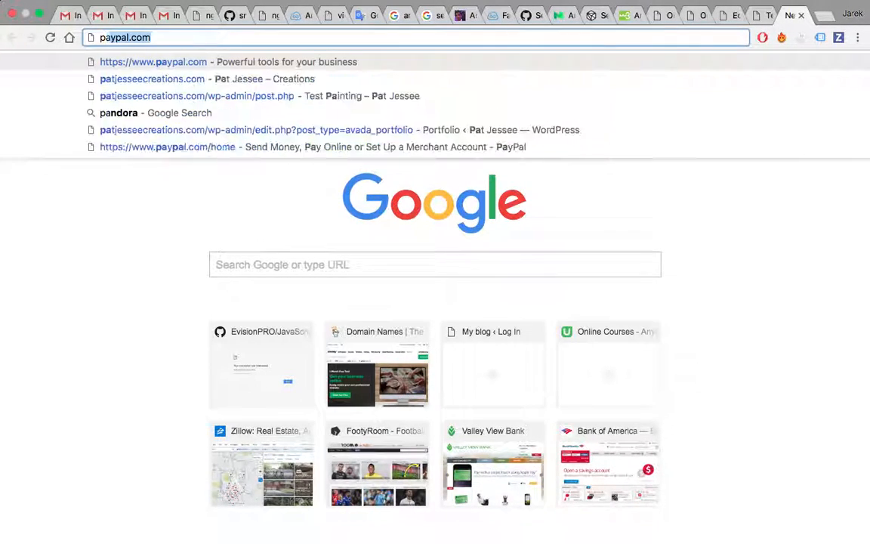
key("Right")
type("/wp")
key("Right")
key("BackSpace")
key("BackSpace")
key("BackSpace")
key("BackSpace")
key("BackSpace")
key("BackSpace")
key("BackSpace")
key("BackSpace")
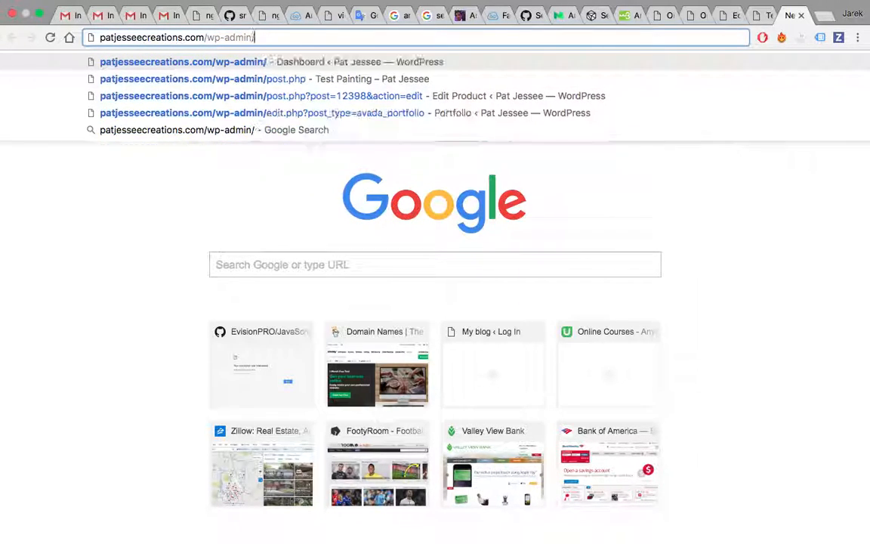
key("Return")
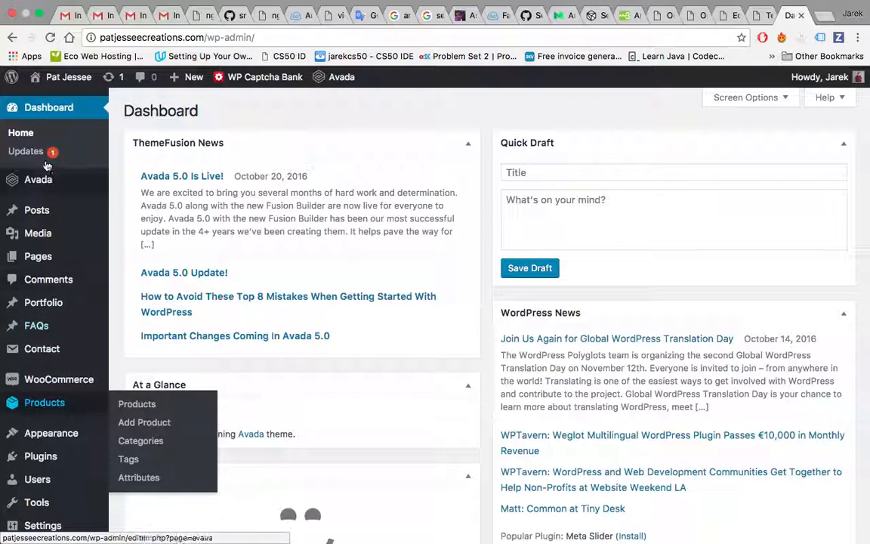
mouse_move(46, 408)
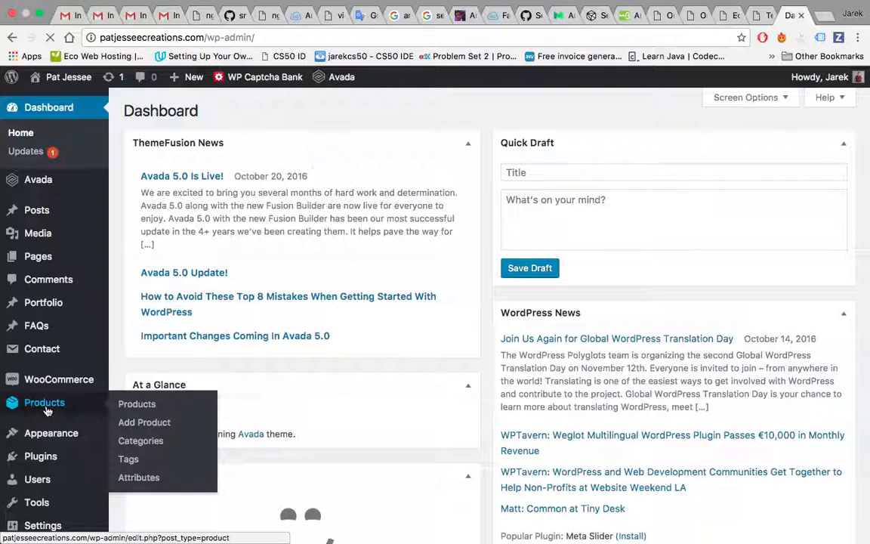
left_click(47, 407)
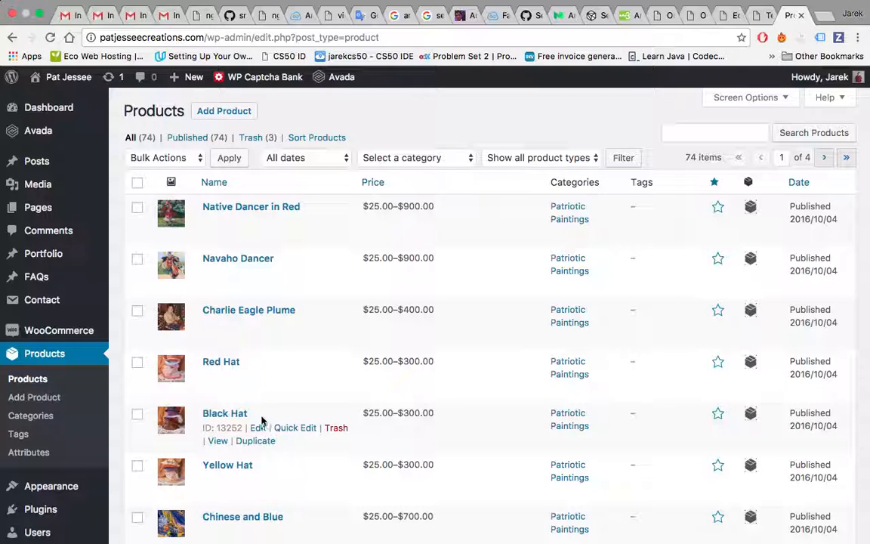
Look through the product list and examine the price ranges of the existing paintings
scroll(453, 353, "down", 1)
scroll(453, 353, "down", 5)
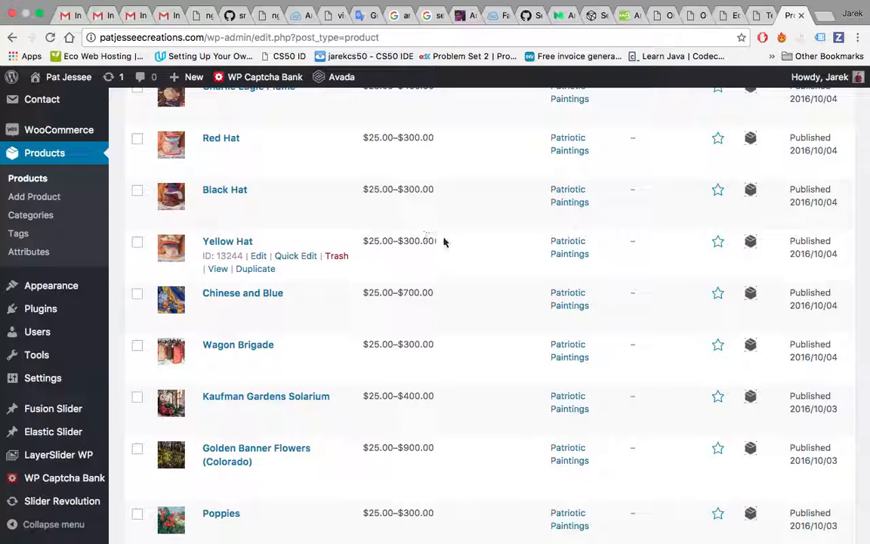
scroll(475, 236, "down", 6)
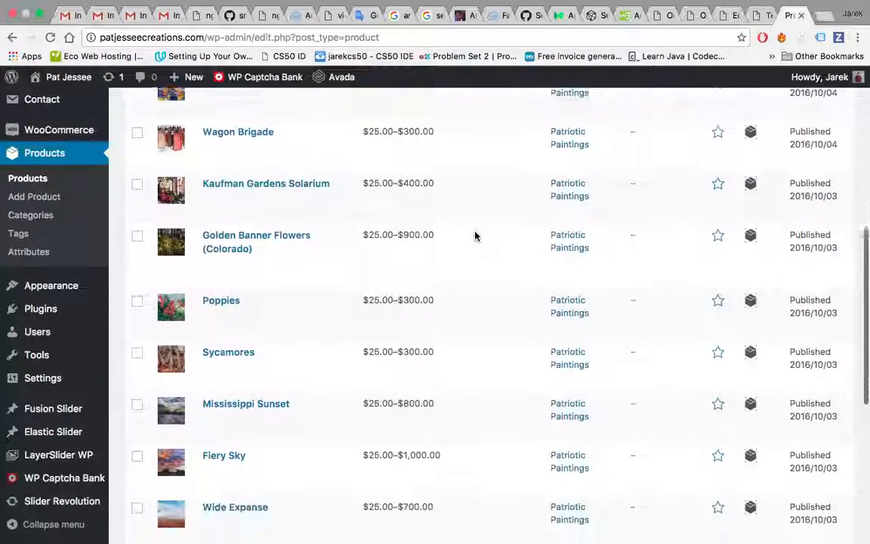
scroll(475, 236, "down", 5)
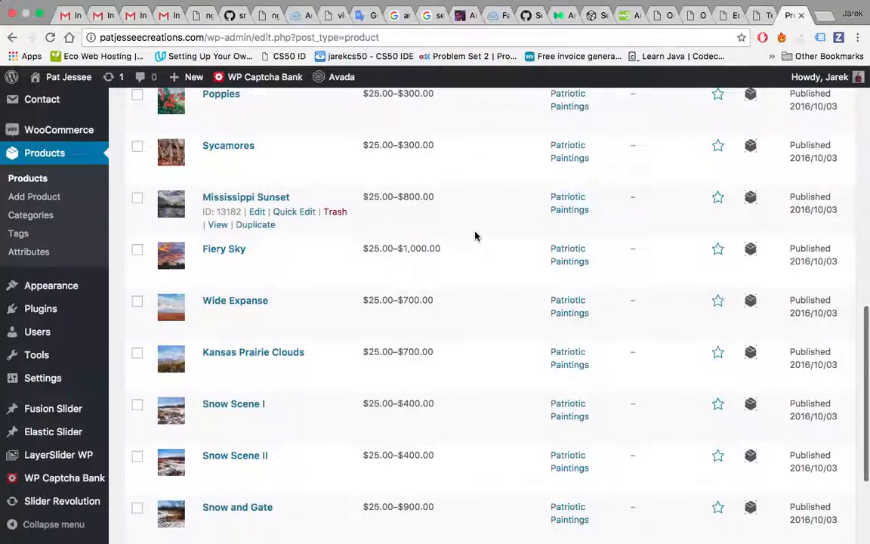
scroll(475, 236, "up", 2)
scroll(475, 236, "up", 12)
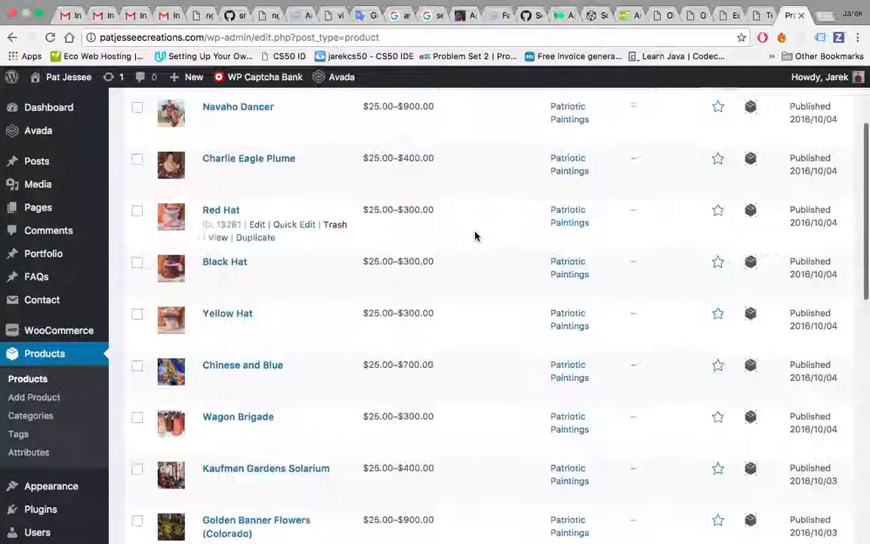
scroll(475, 236, "up", 2)
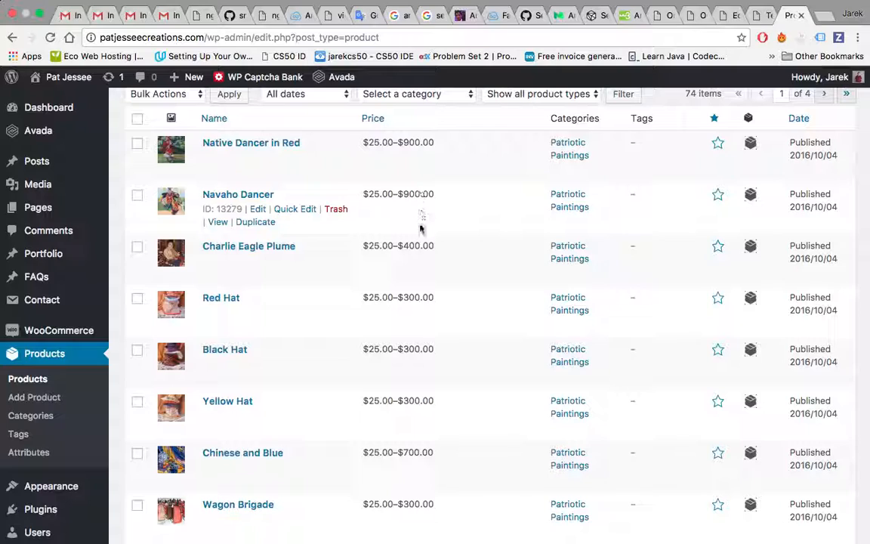
left_click_drag(421, 247, 412, 247)
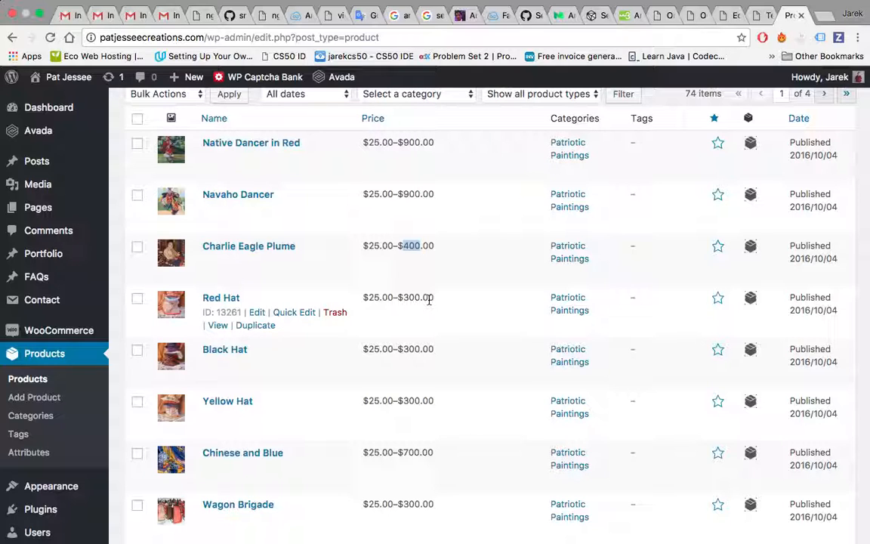
scroll(483, 348, "down", 5)
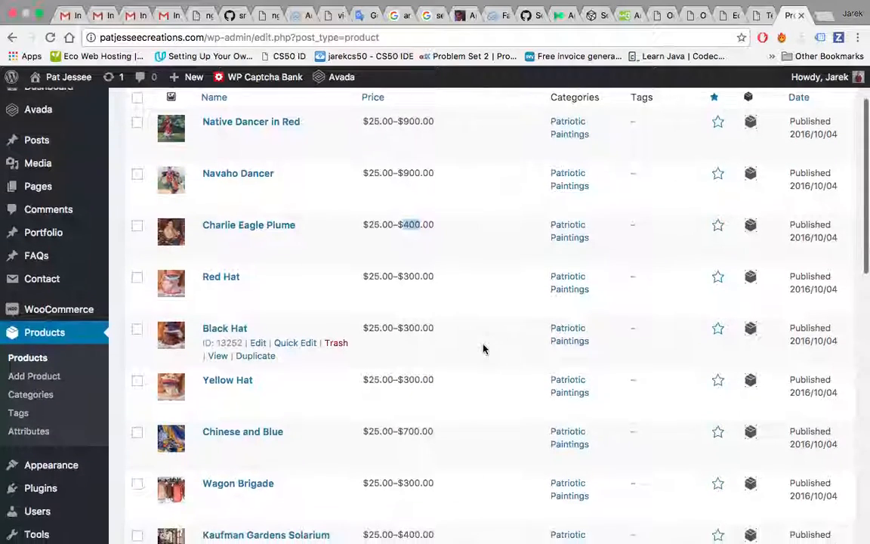
scroll(484, 348, "up", 5)
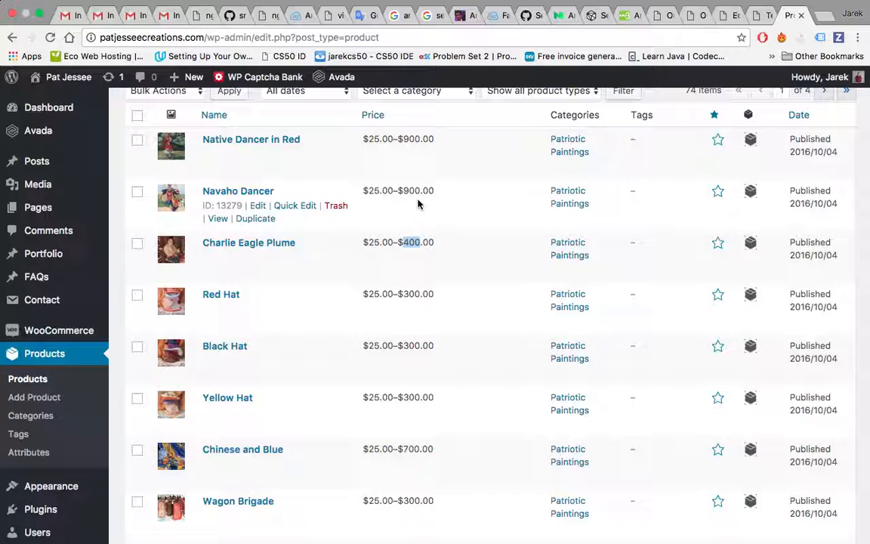
scroll(418, 201, "up", 1)
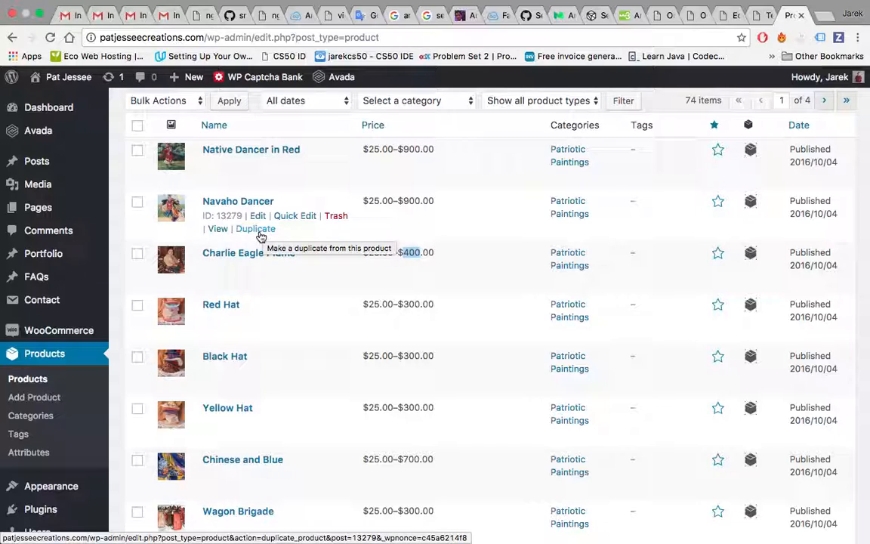
Duplicate the Navaho Dancer product and review the copy's description, product image and product data
left_click(260, 235)
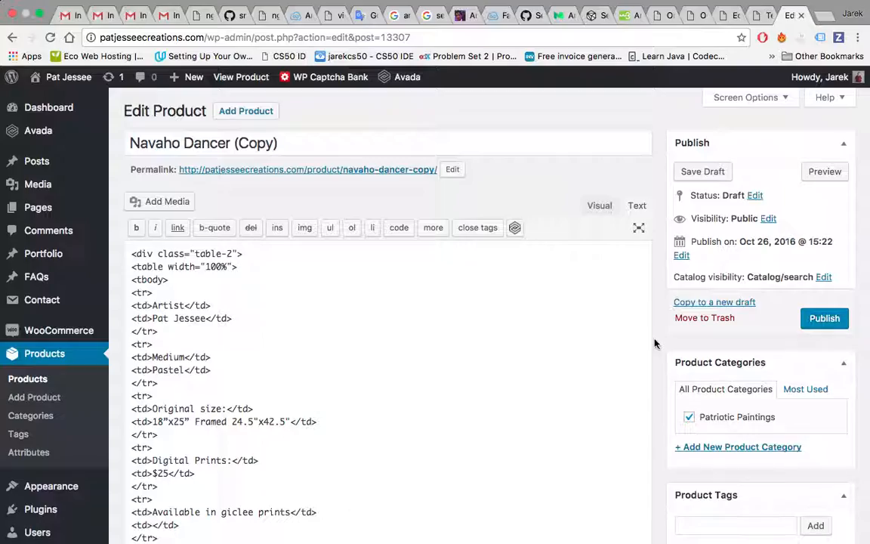
scroll(654, 344, "down", 5)
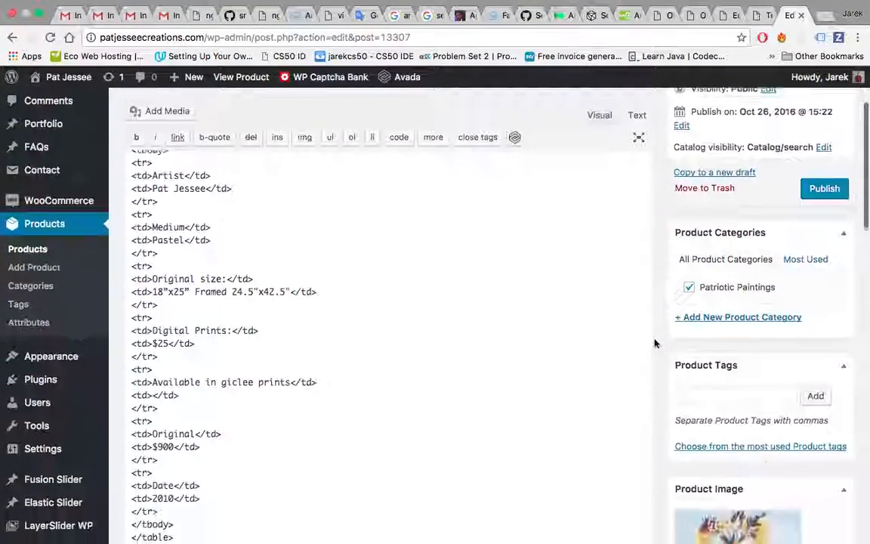
scroll(654, 344, "down", 10)
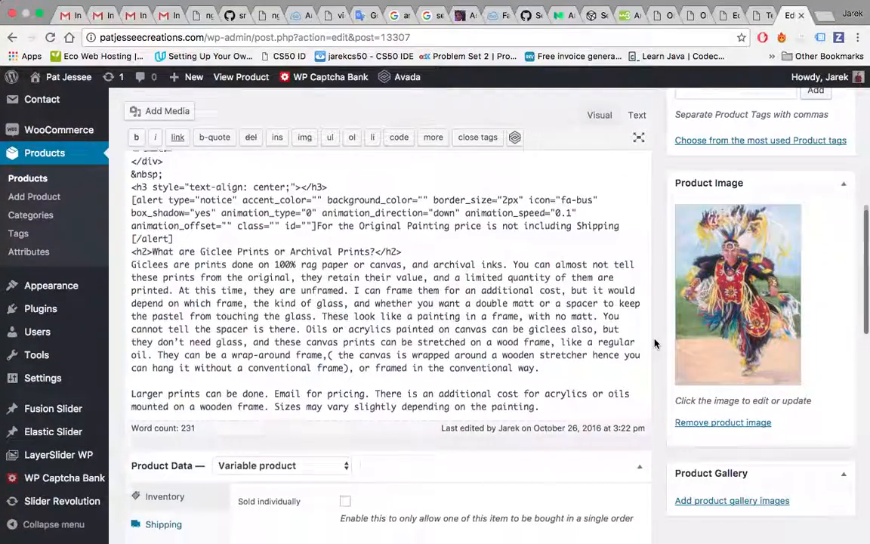
scroll(654, 344, "down", 4)
scroll(654, 344, "up", 15)
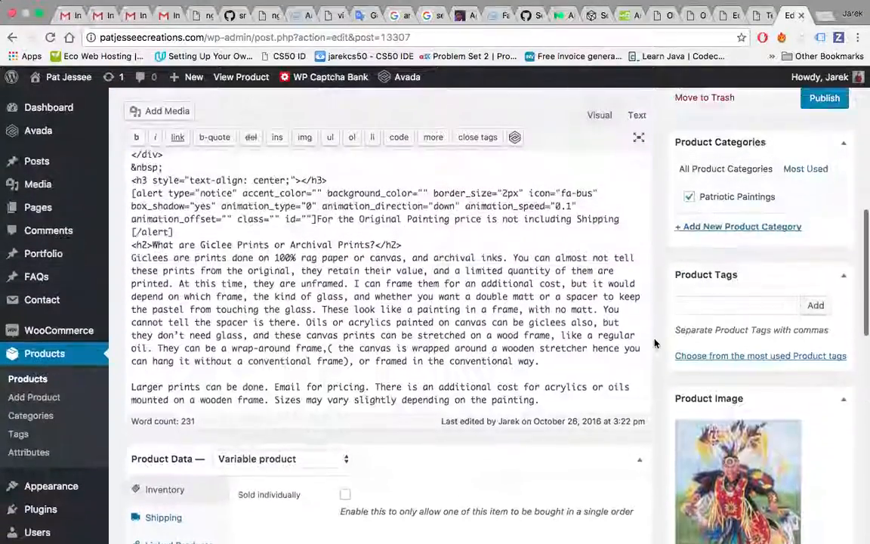
scroll(654, 343, "up", 5)
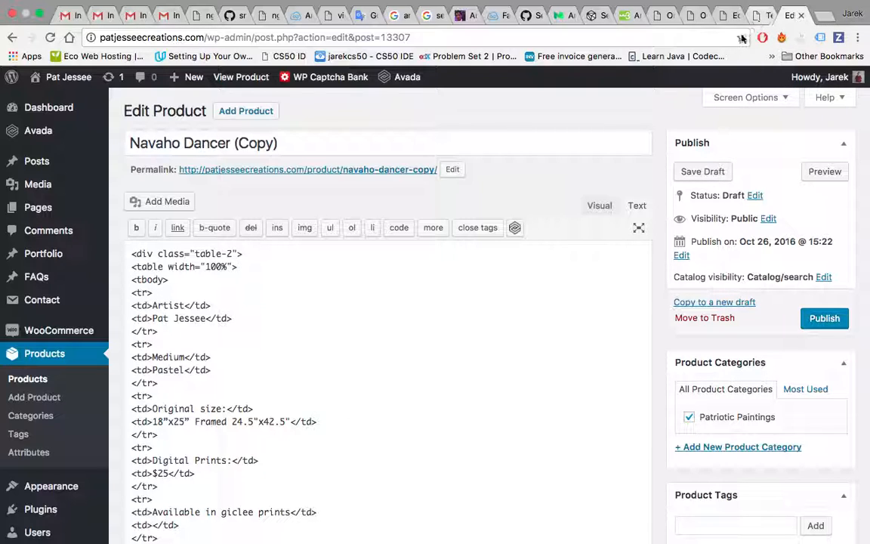
Copy the title "Test Painting" from the portfolio preview page and replace the duplicated product's title with it
left_click(759, 15)
scroll(583, 188, "up", 3)
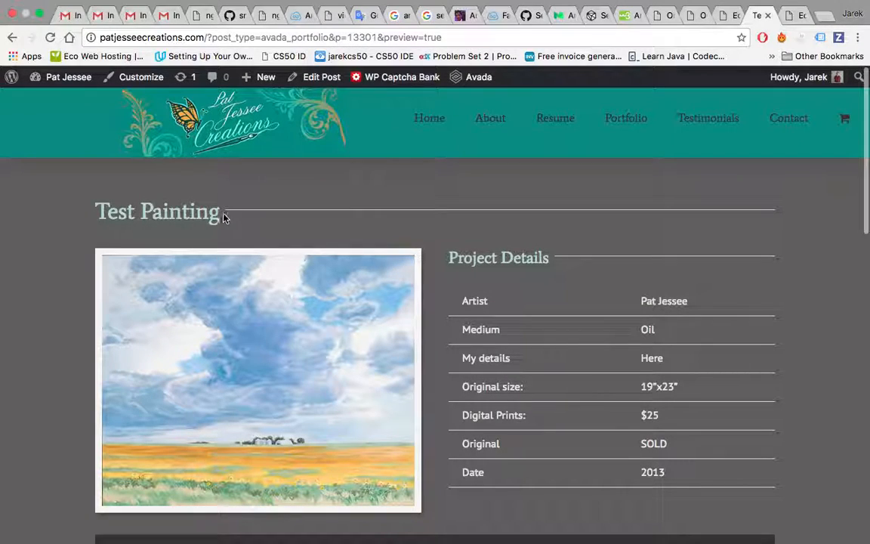
left_click_drag(222, 214, 98, 201)
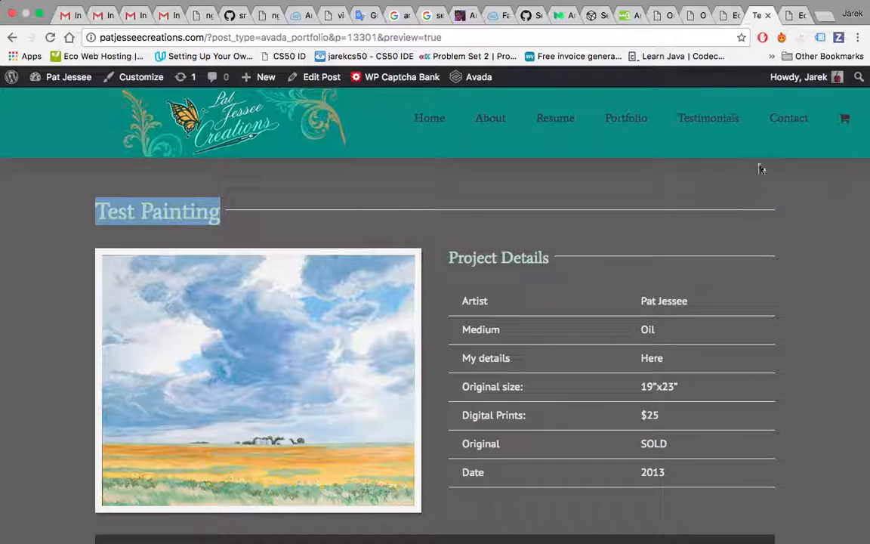
left_click(791, 15)
left_click(302, 143)
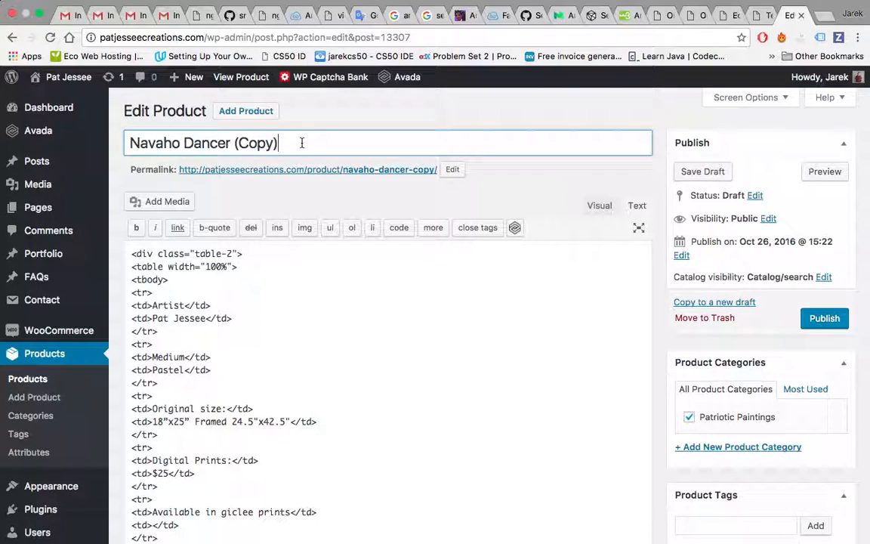
key("super+a")
key("super+v")
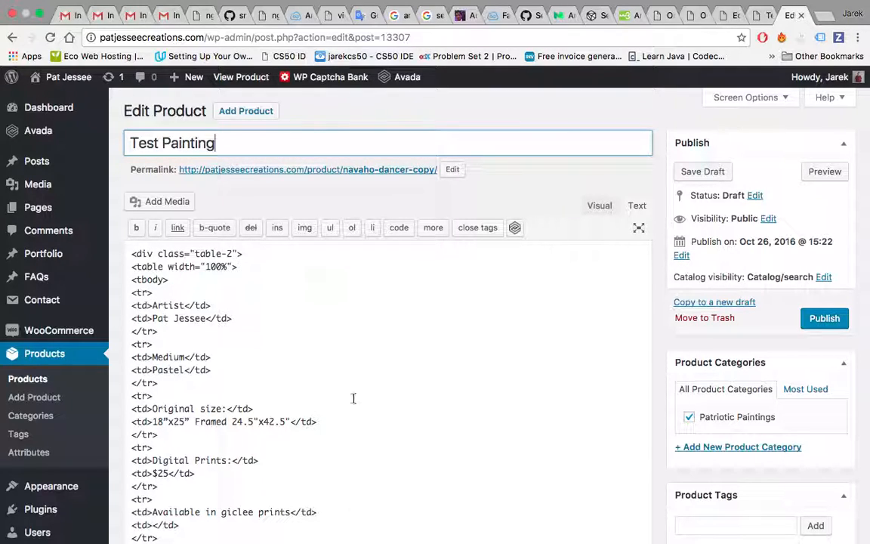
Delete the details table's HTML above the h3 heading in the product description, switch to the visual editor and save the draft
left_click_drag(348, 437, 131, 254)
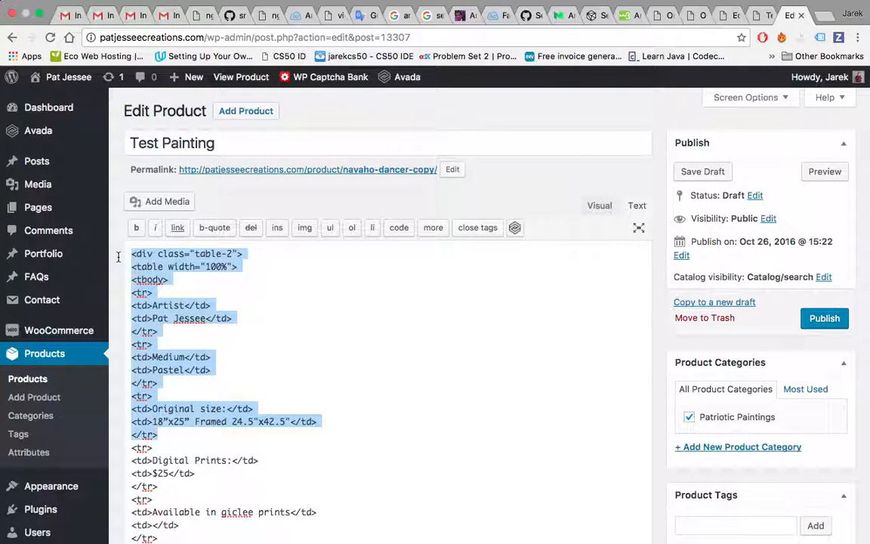
key("BackSpace")
left_click_drag(258, 430, 133, 261)
key("BackSpace")
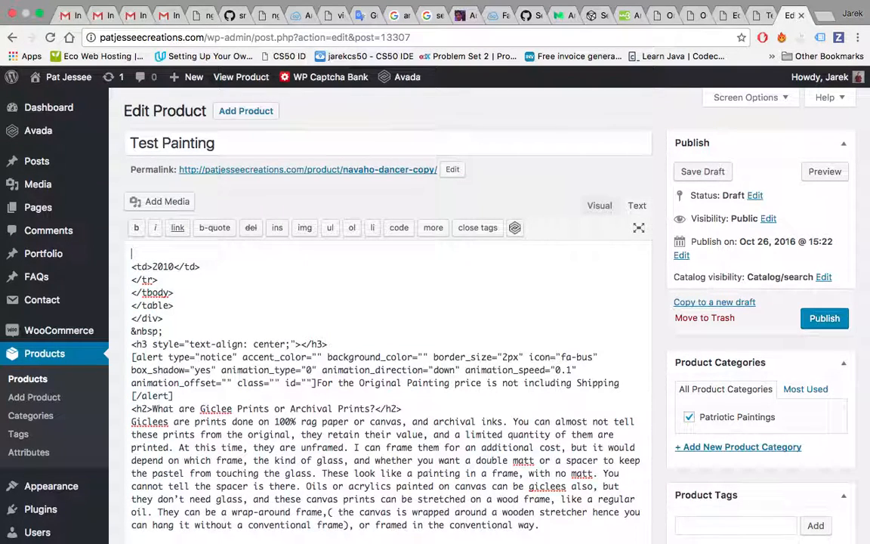
left_click_drag(180, 328, 131, 253)
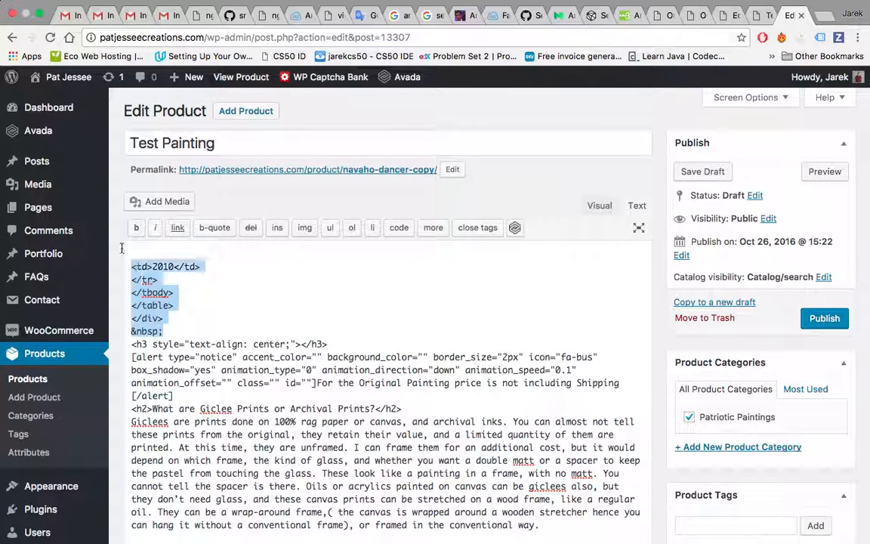
key("BackSpace")
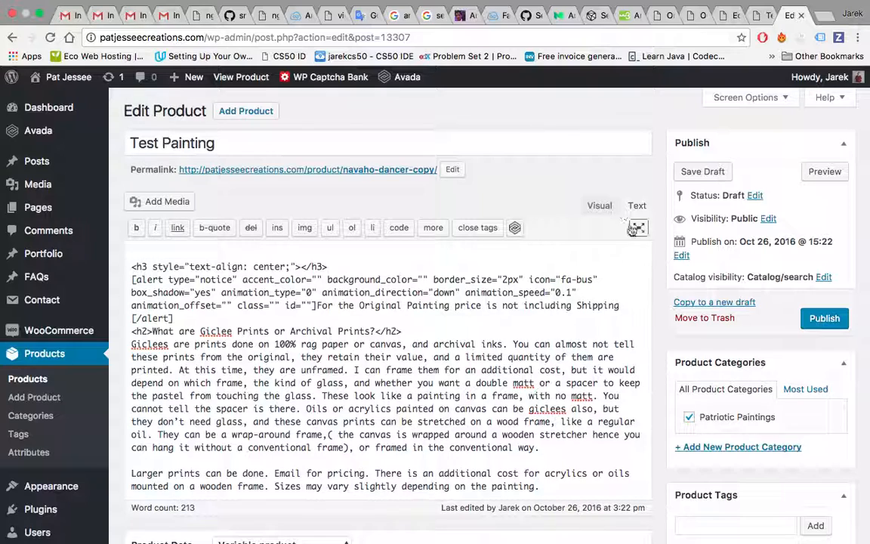
left_click(600, 208)
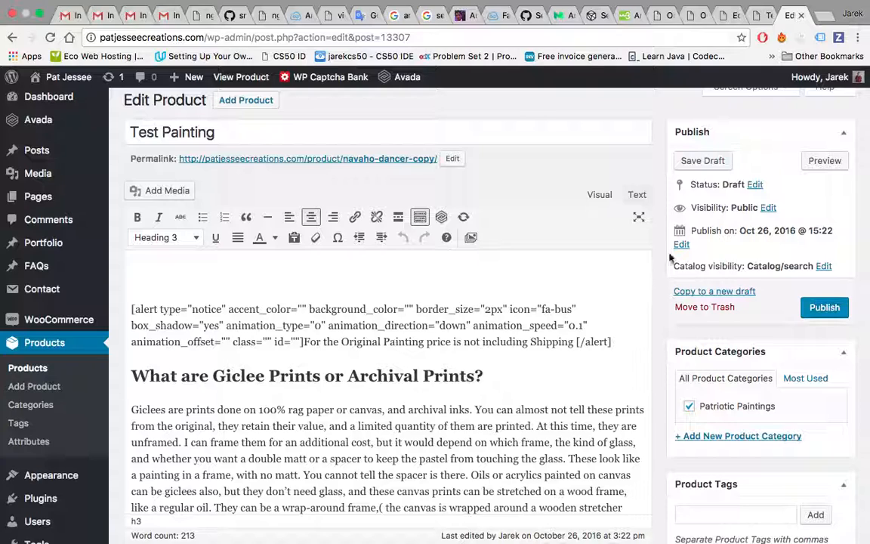
left_click(704, 162)
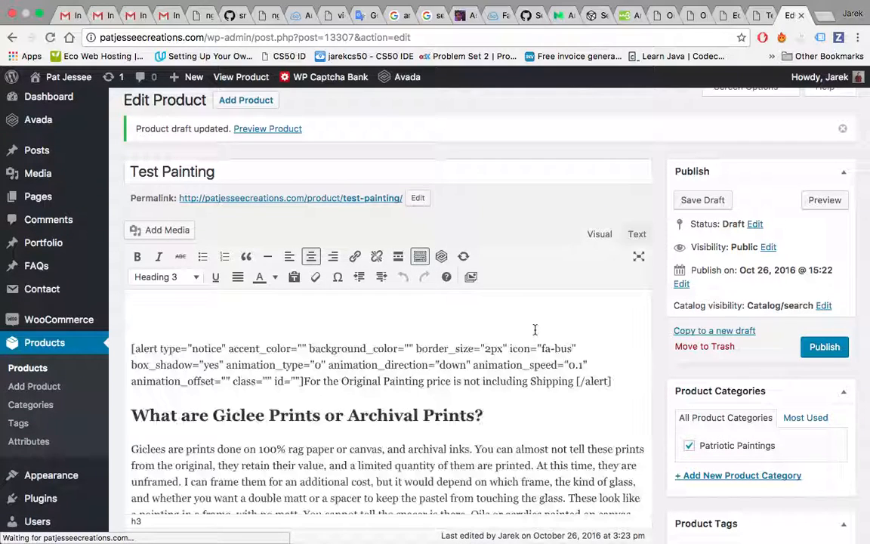
Preview the product draft and compare the rendered shipping notice with its alert shortcode in the product description
left_click_drag(623, 382, 140, 336)
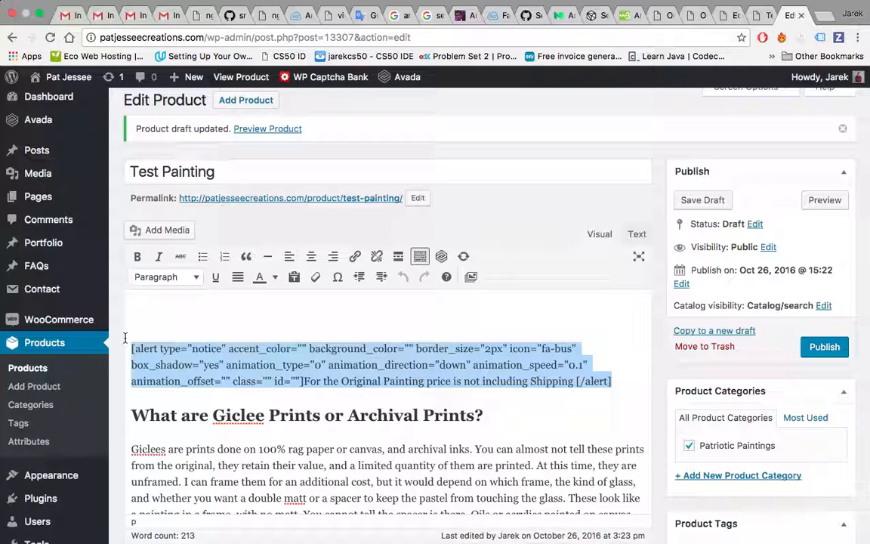
left_click(454, 381)
left_click(824, 200)
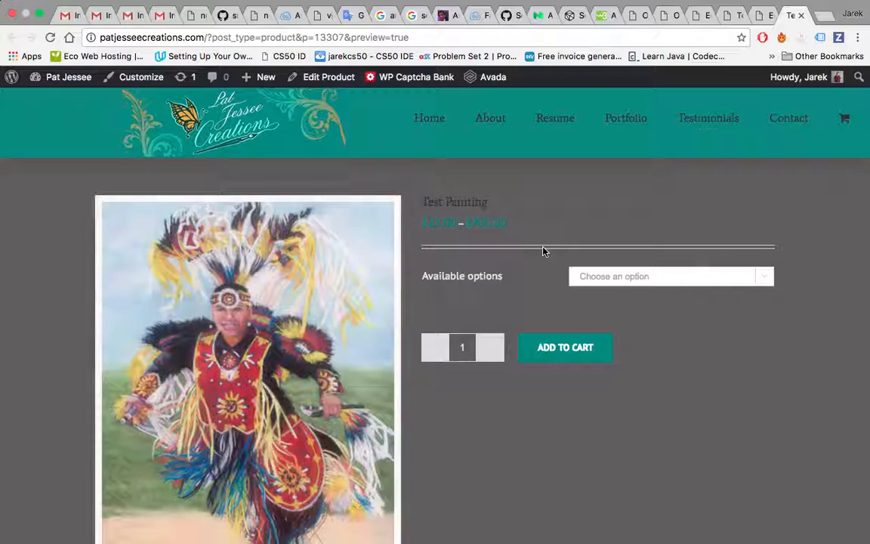
scroll(542, 251, "down", 10)
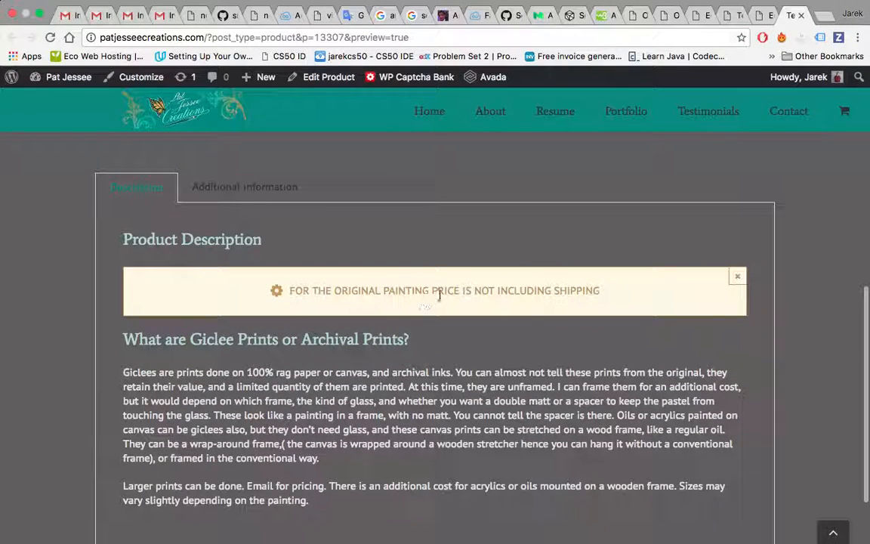
triple_click(440, 292)
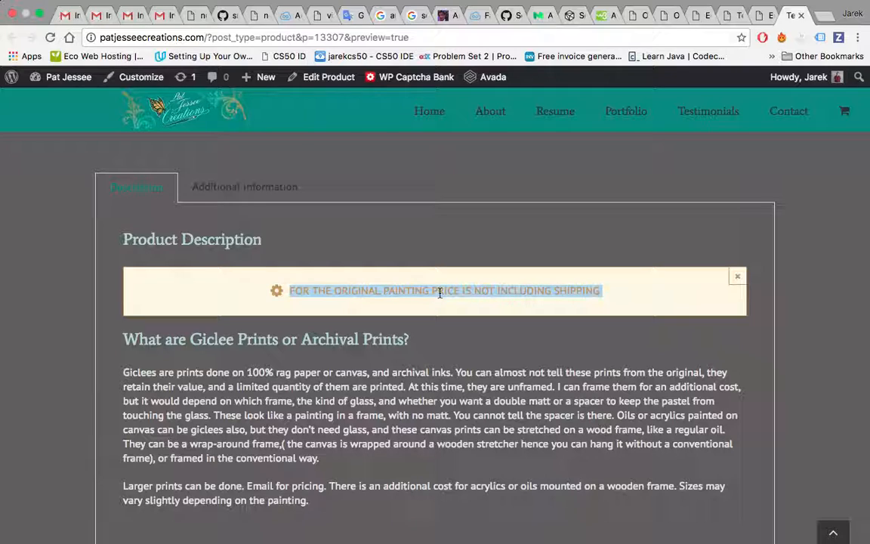
left_click(508, 322)
triple_click(559, 292)
key("ctrl+shift+Tab")
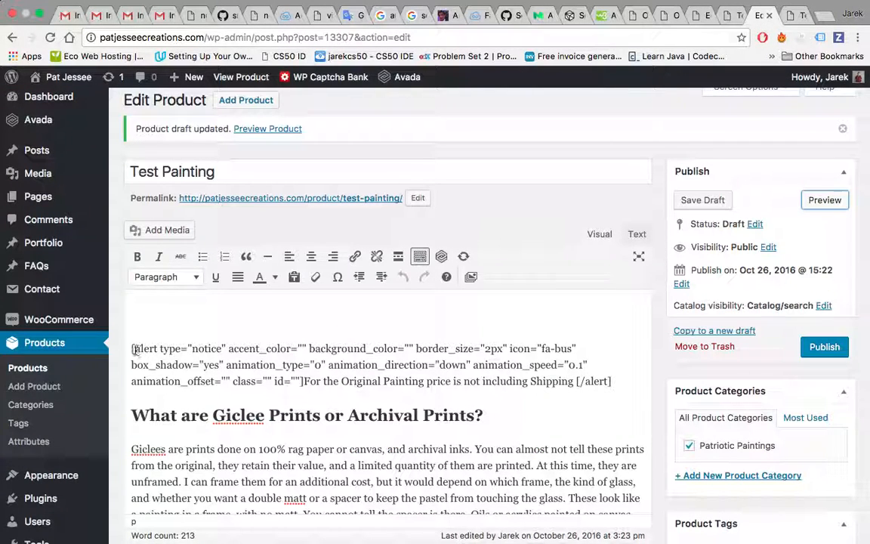
left_click_drag(131, 348, 309, 348)
left_click(618, 379)
left_click(359, 336)
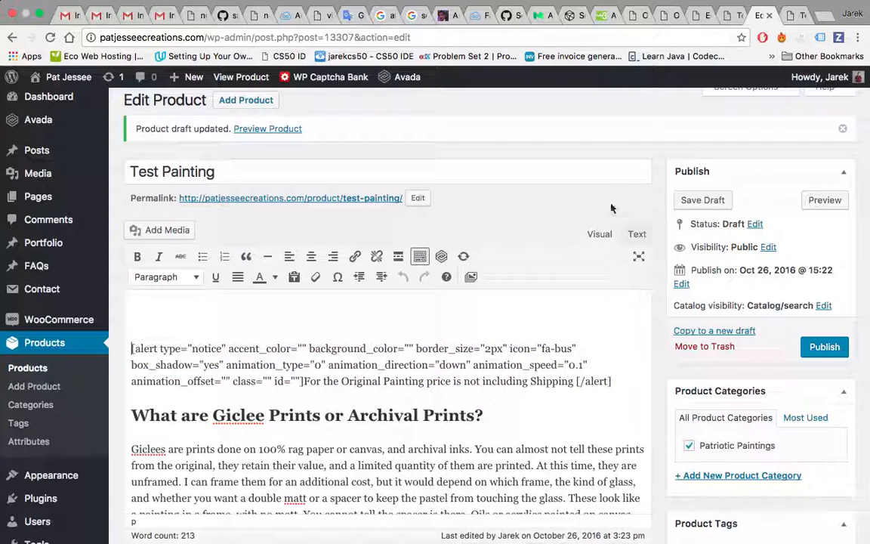
triple_click(407, 174)
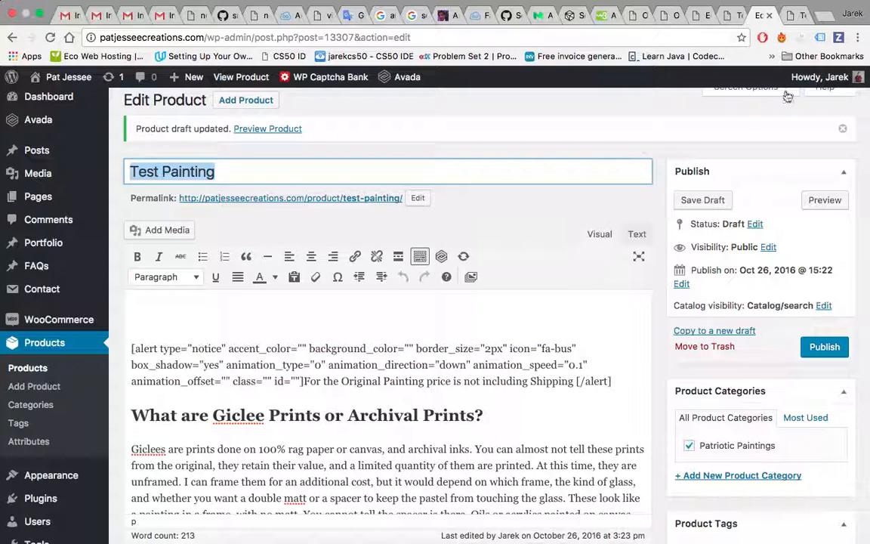
Remove the dancer product image and set Kansas-Prairie-and-Clouds.jpg from the media library as the product image
scroll(663, 234, "down", 10)
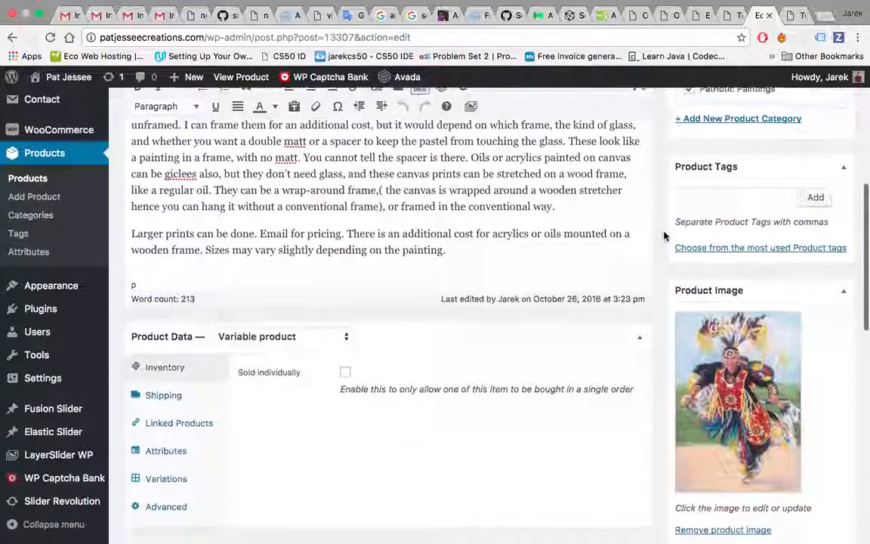
scroll(665, 295, "up", 3)
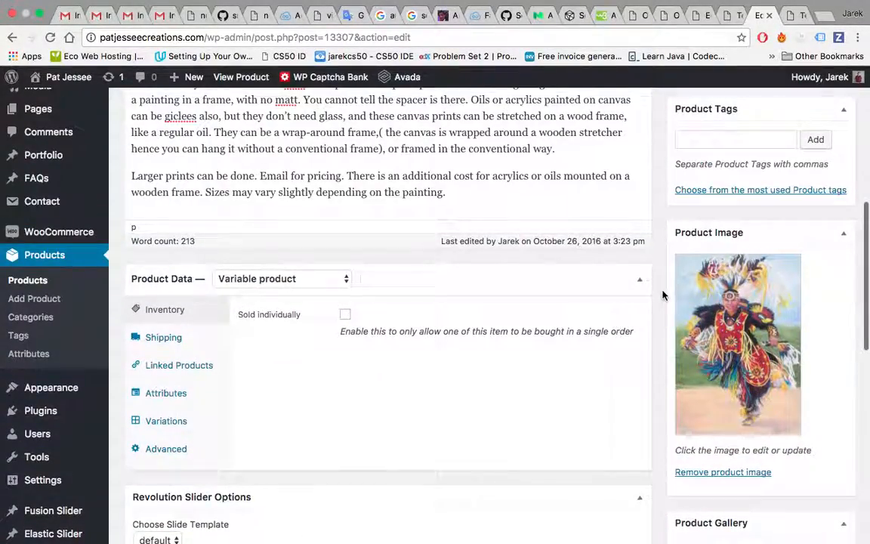
scroll(654, 202, "down", 3)
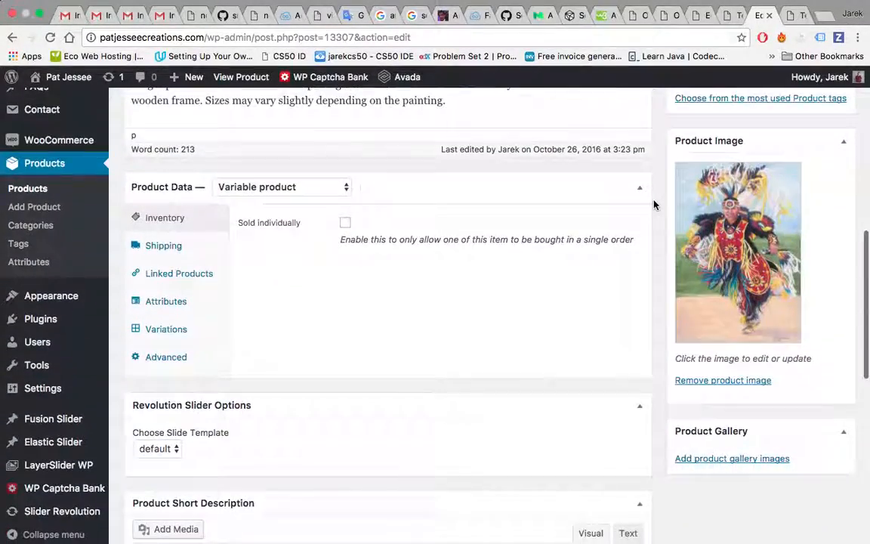
left_click(718, 382)
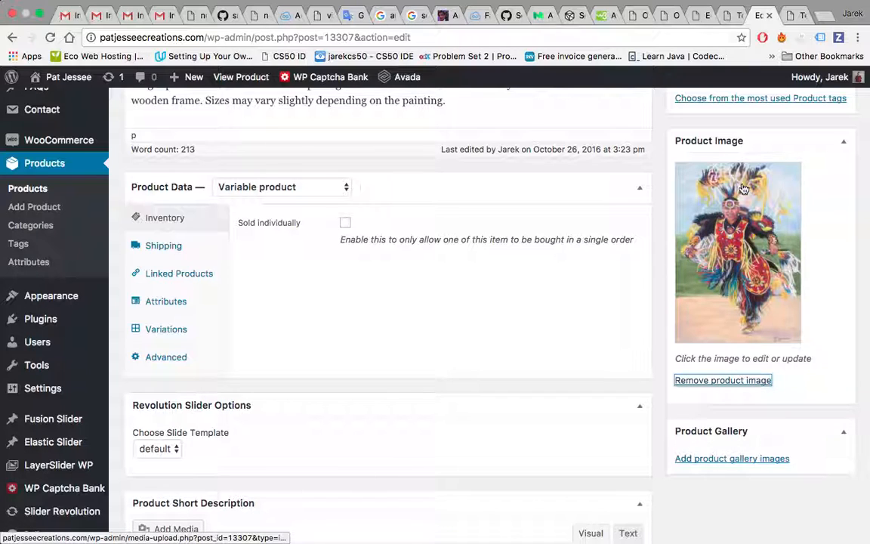
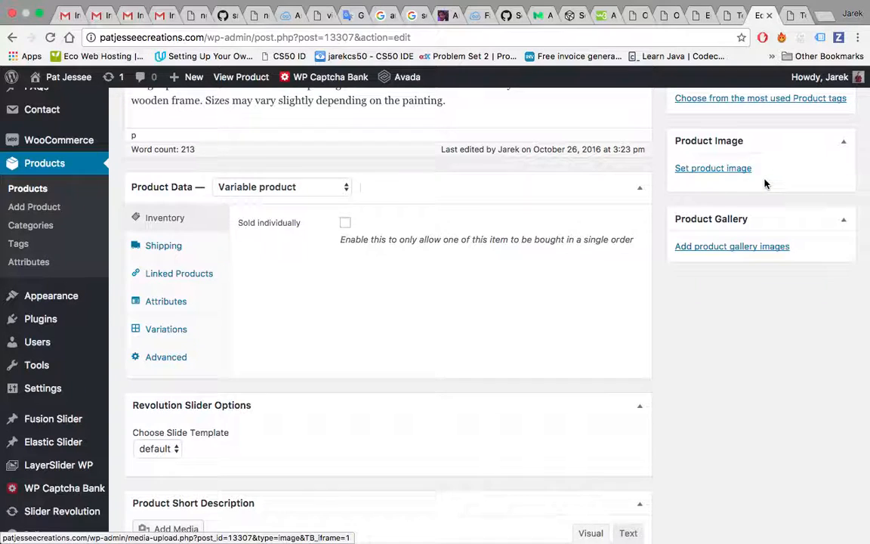
left_click(729, 169)
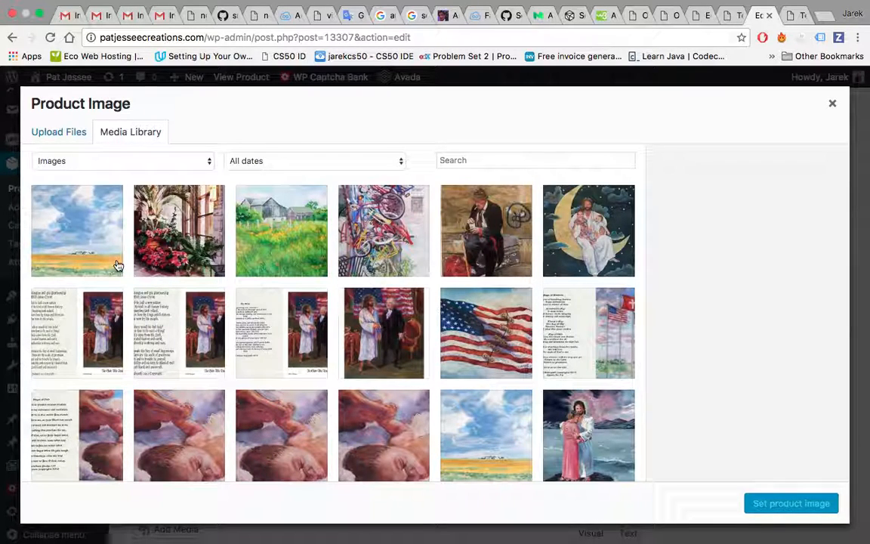
left_click(100, 242)
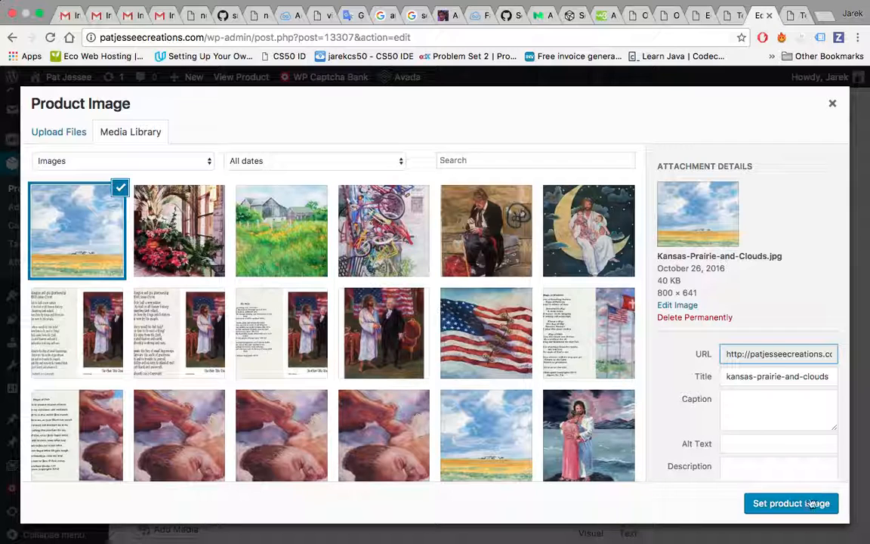
left_click(778, 502)
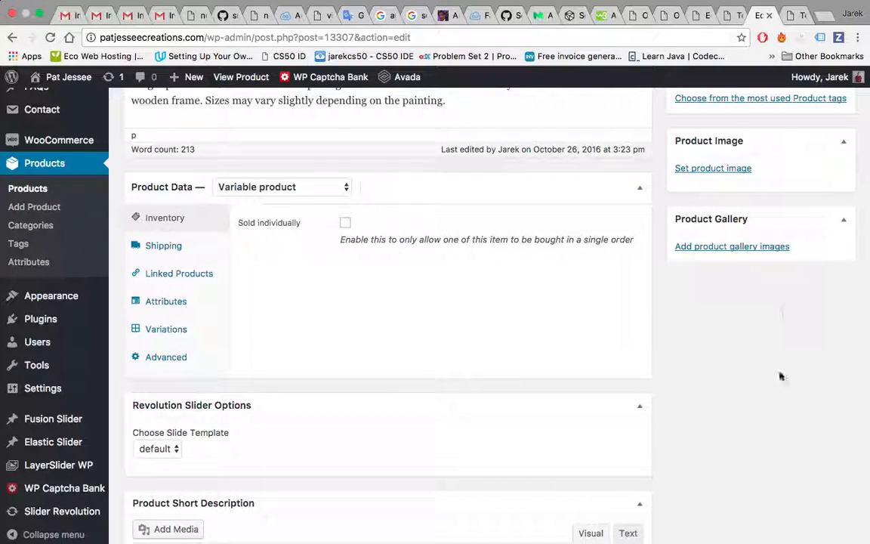
Copy the painting's full description paragraph, starting "Here is my test content for that painting", from the portfolio preview page
scroll(778, 378, "up", 1)
scroll(676, 265, "up", 8)
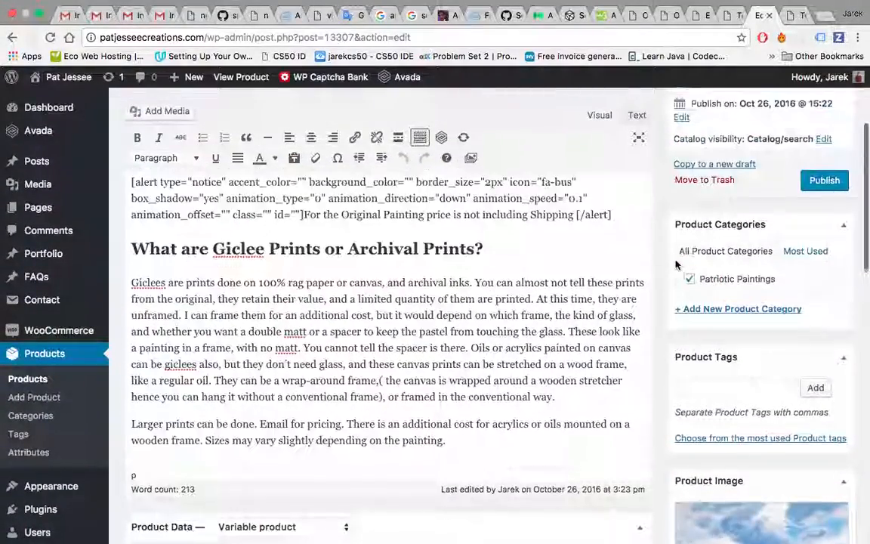
scroll(675, 265, "up", 3)
left_click(710, 135)
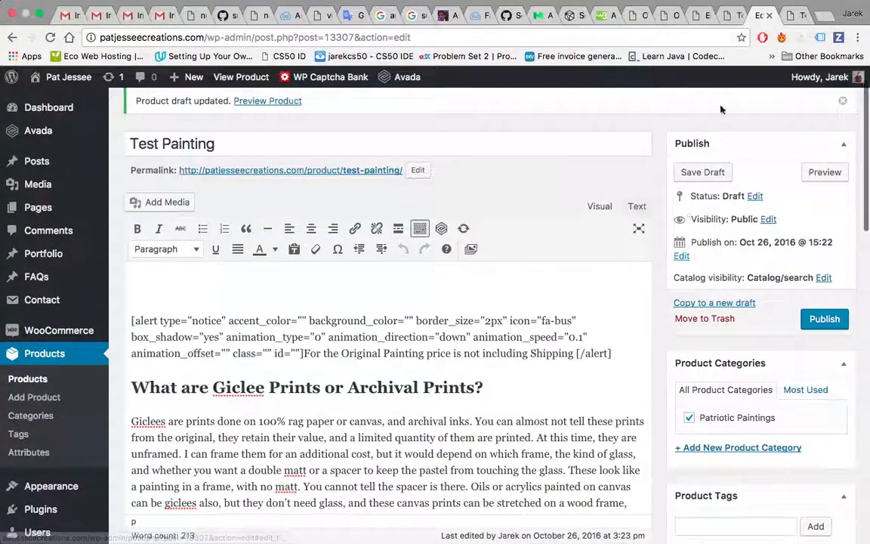
left_click(733, 17)
scroll(550, 272, "down", 5)
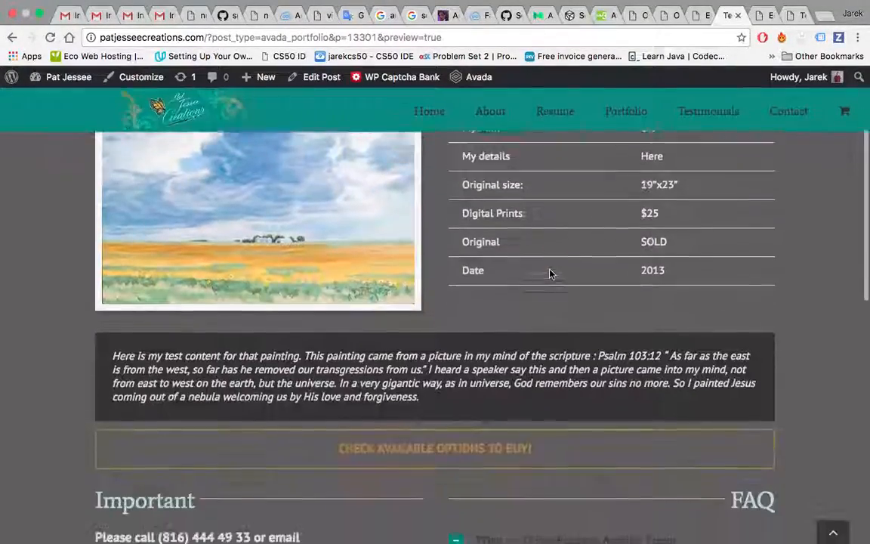
left_click_drag(426, 356, 109, 310)
key("super+c")
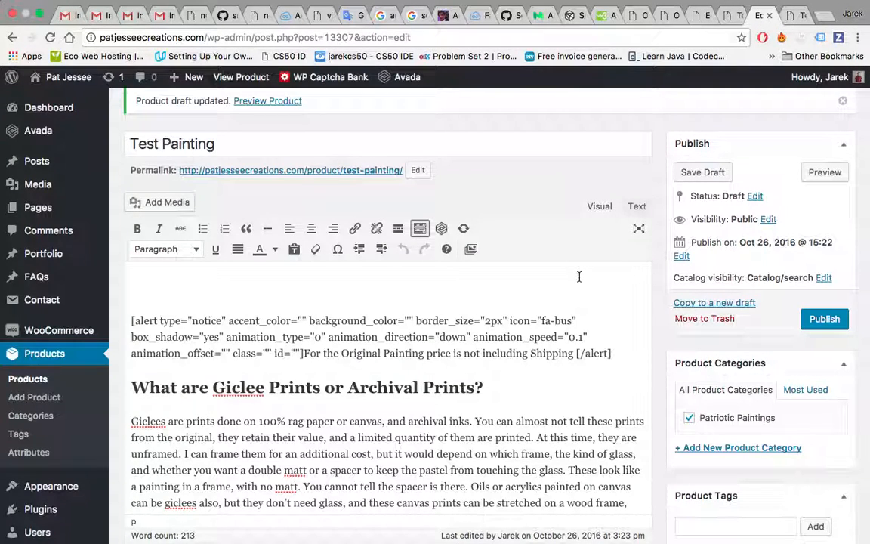
Replace the empty h3 line in the product description's HTML with the copied paragraph, return to the visual editor and save the draft
left_click(204, 280)
left_click(637, 206)
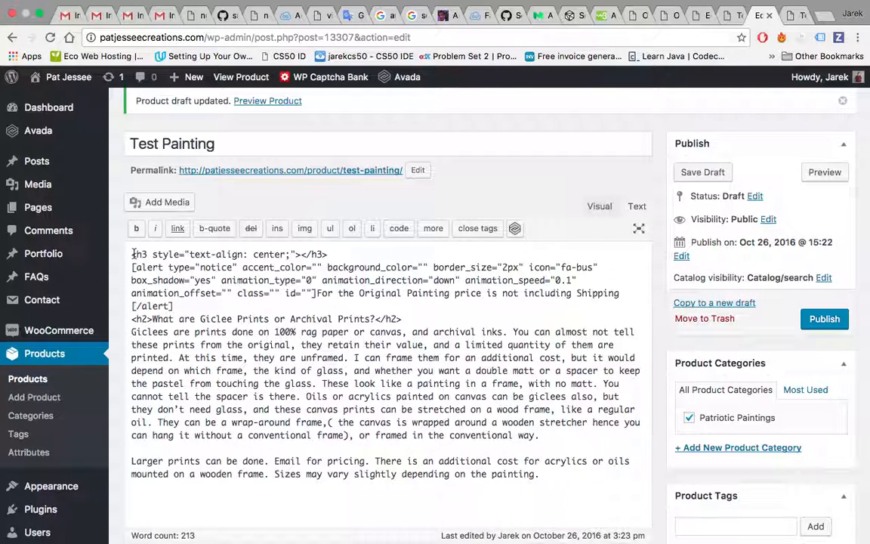
triple_click(161, 254)
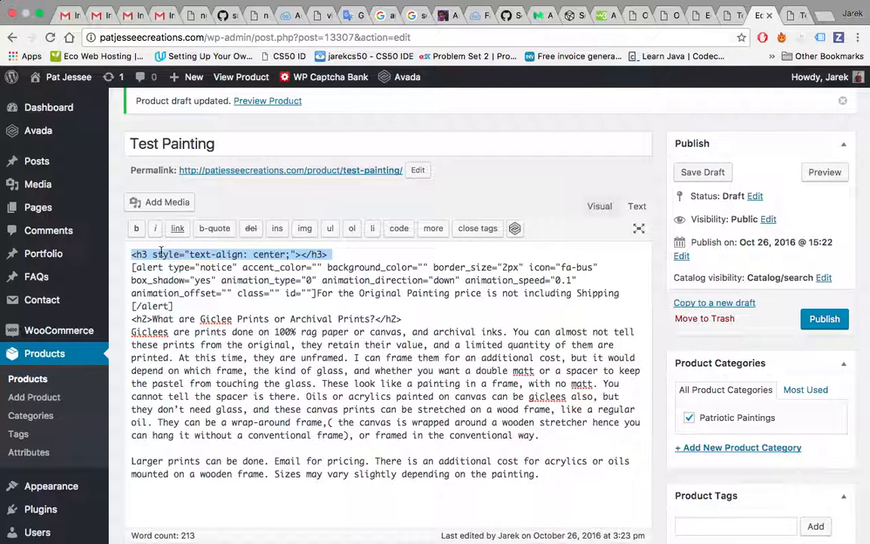
key("BackSpace")
key("Return")
key("Return")
key("Up")
key("Up")
key("super+v")
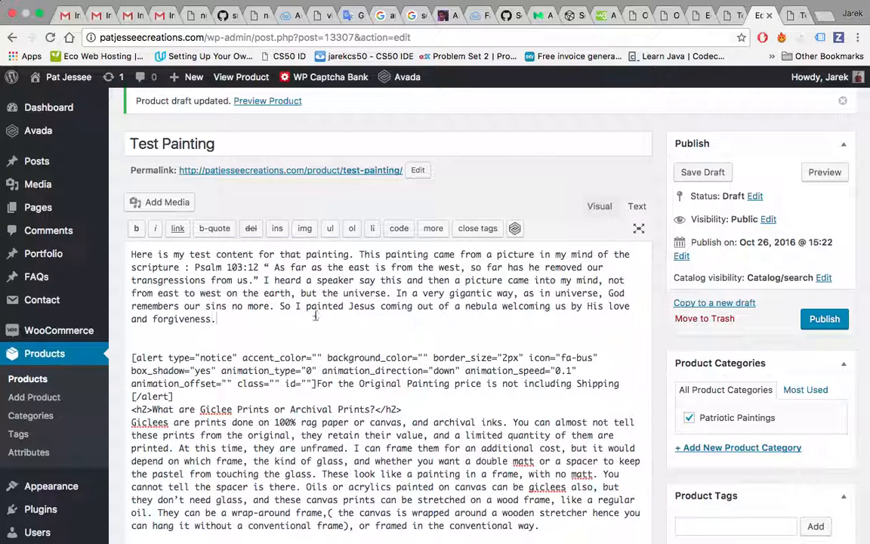
left_click(599, 207)
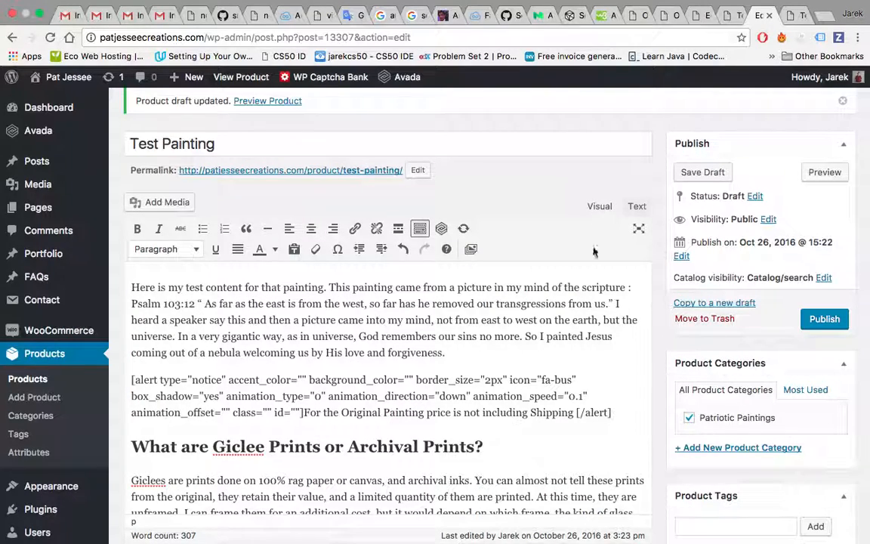
left_click(703, 172)
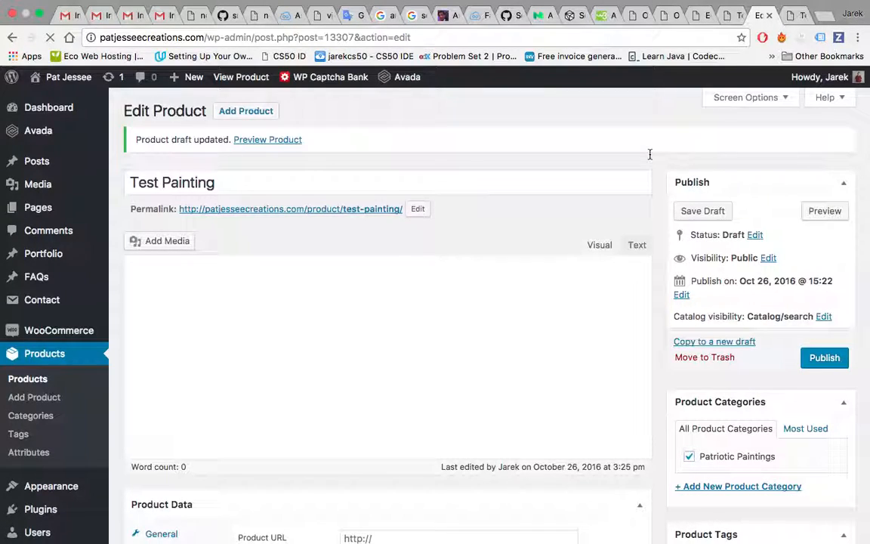
Reload the Test Painting product preview and check its image, available options and product description
left_click(792, 15)
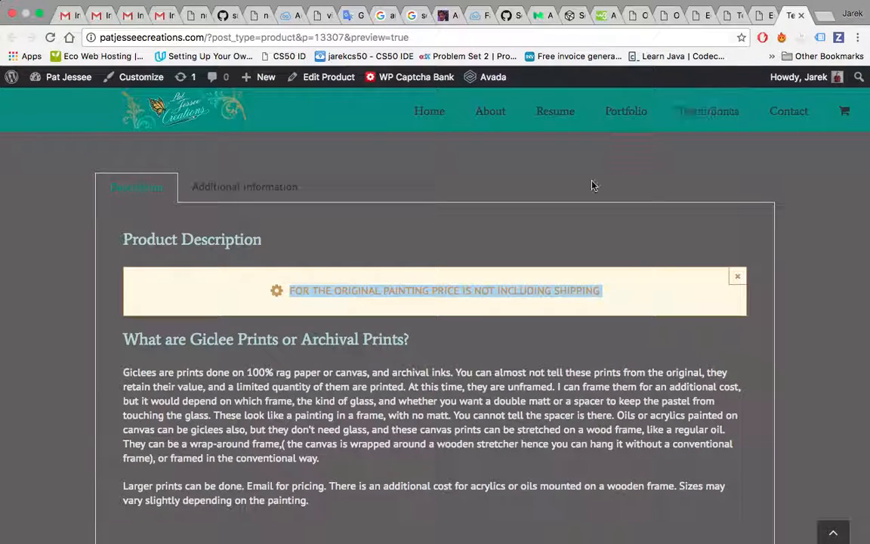
scroll(747, 254, "up", 10)
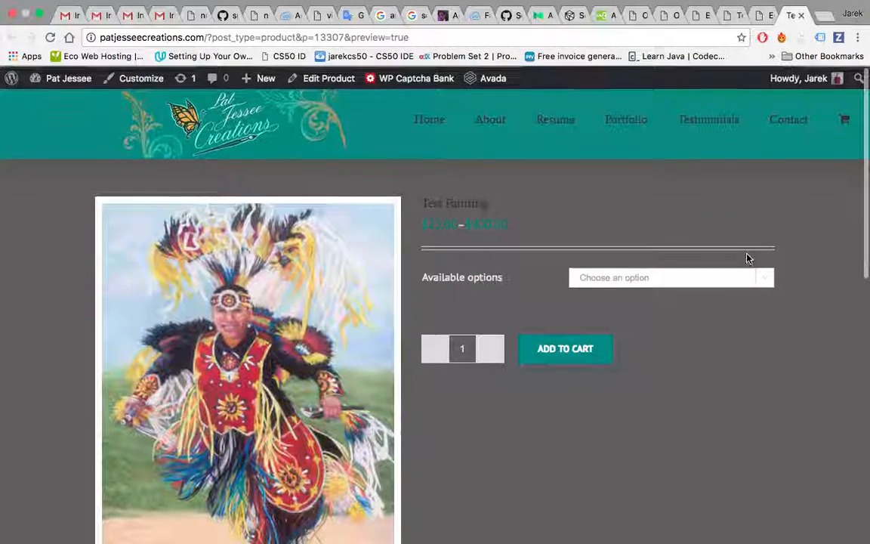
scroll(762, 334, "down", 3)
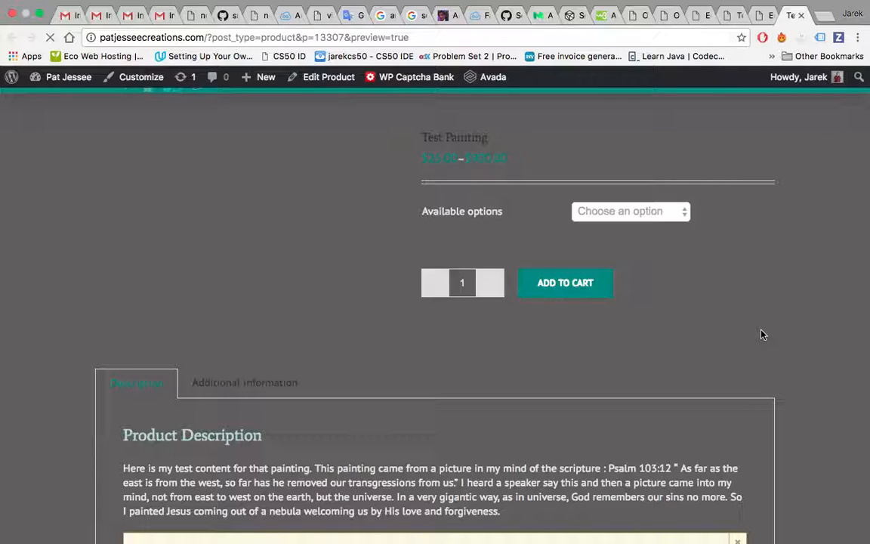
scroll(707, 334, "down", 3)
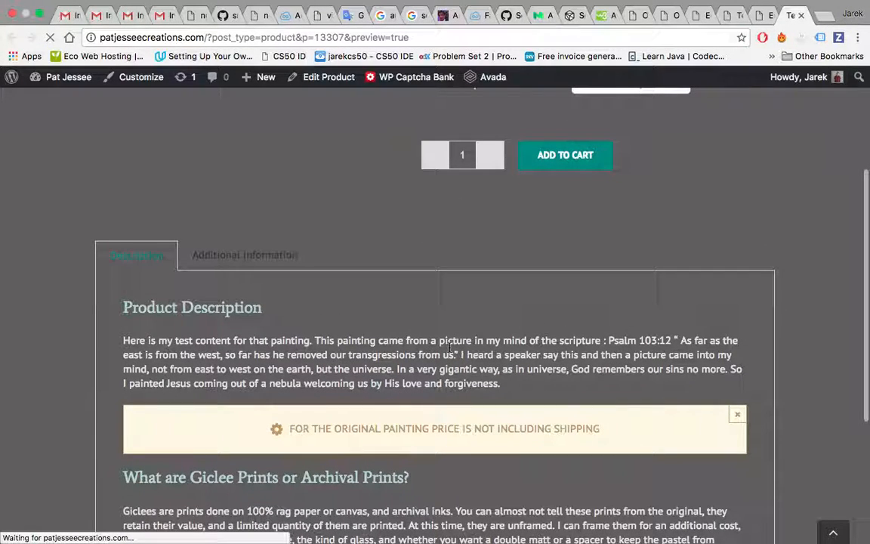
scroll(449, 348, "up", 5)
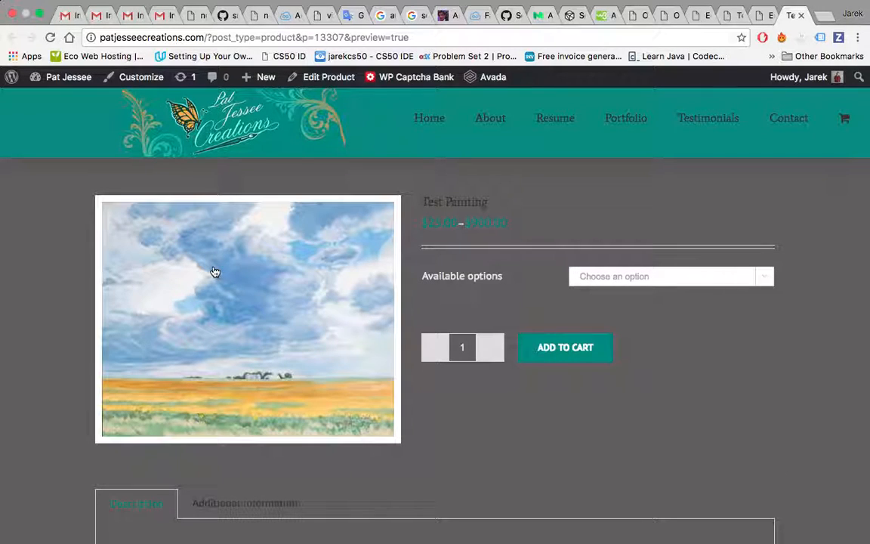
scroll(574, 443, "down", 2)
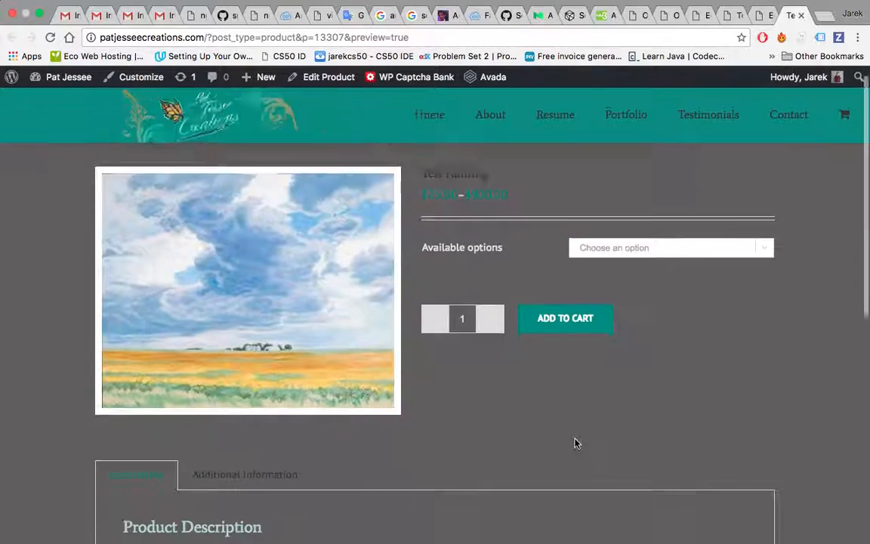
scroll(638, 438, "up", 2)
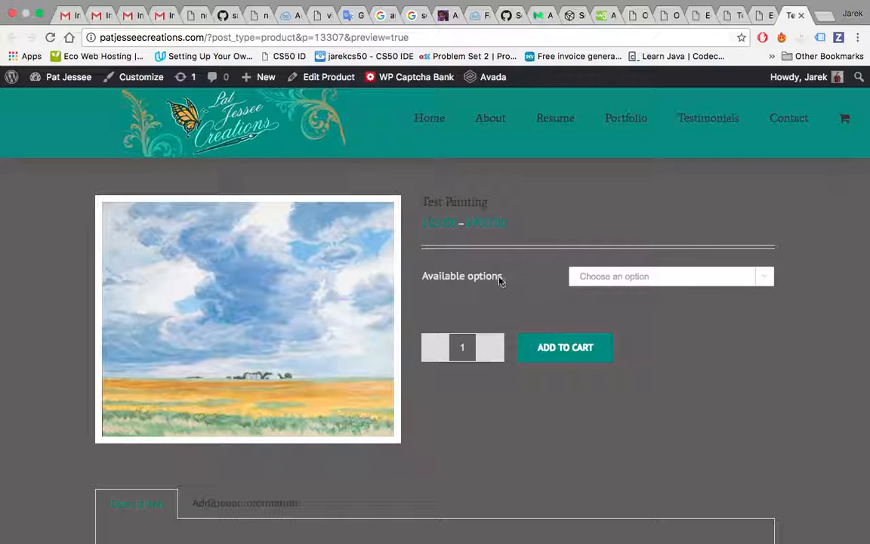
Copy the opening of the product description in the editor, from "Here is my test content" through "God remembers our sins no more."
left_click(763, 15)
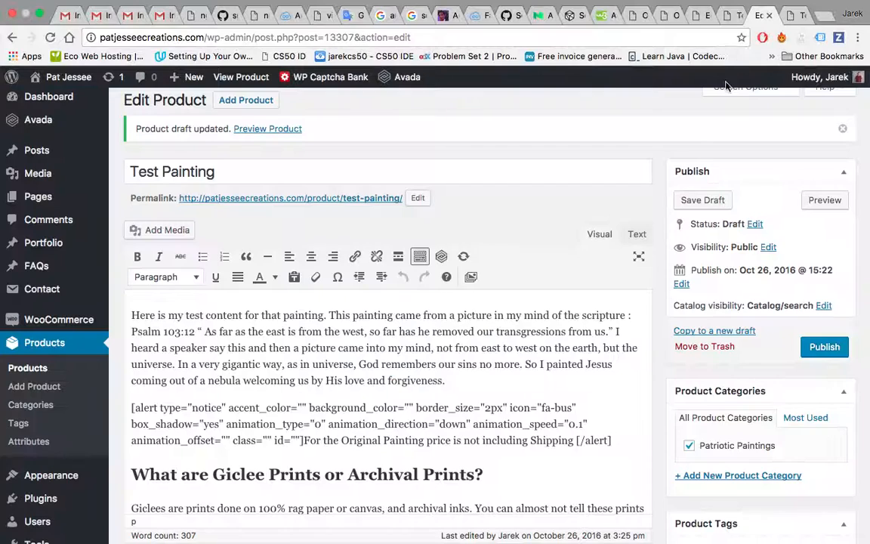
scroll(596, 311, "down", 3)
scroll(596, 311, "up", 1)
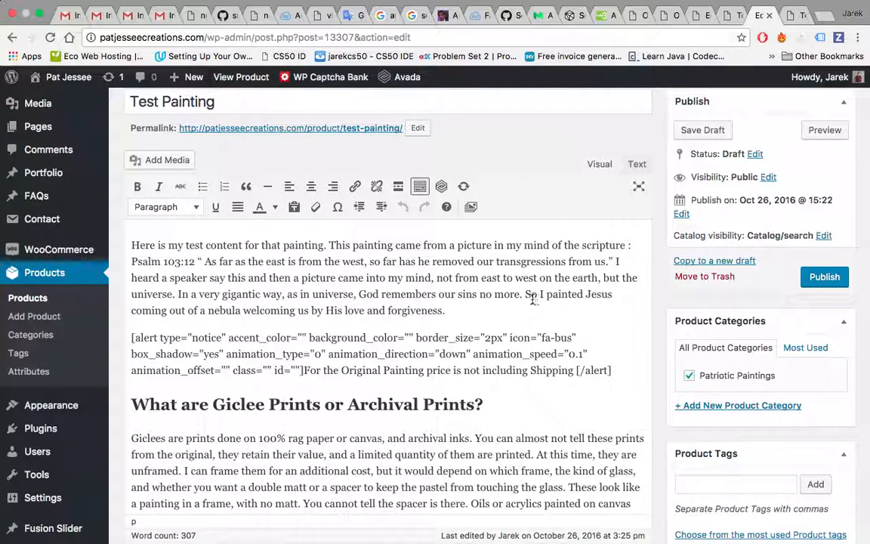
left_click_drag(522, 294, 129, 244)
key("super+c")
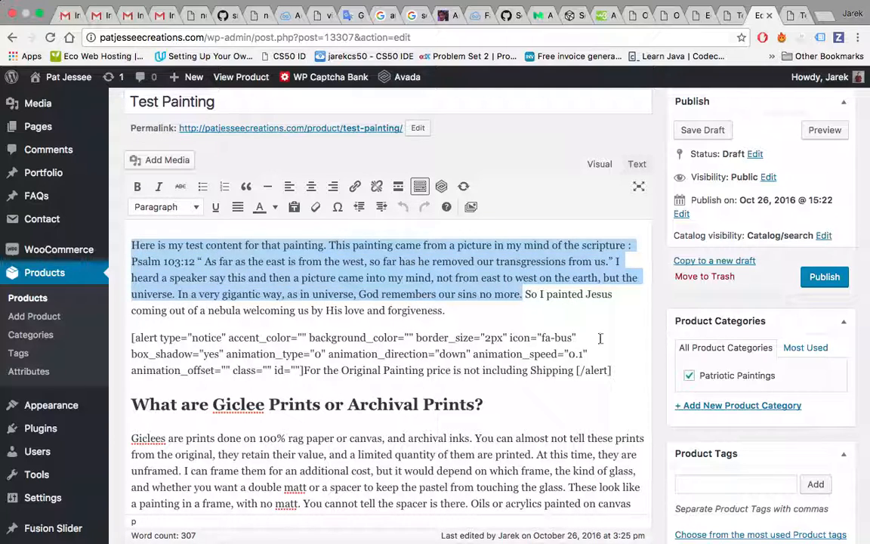
Paste the copied text into the empty Product Short Description and save the product draft
scroll(665, 410, "down", 10)
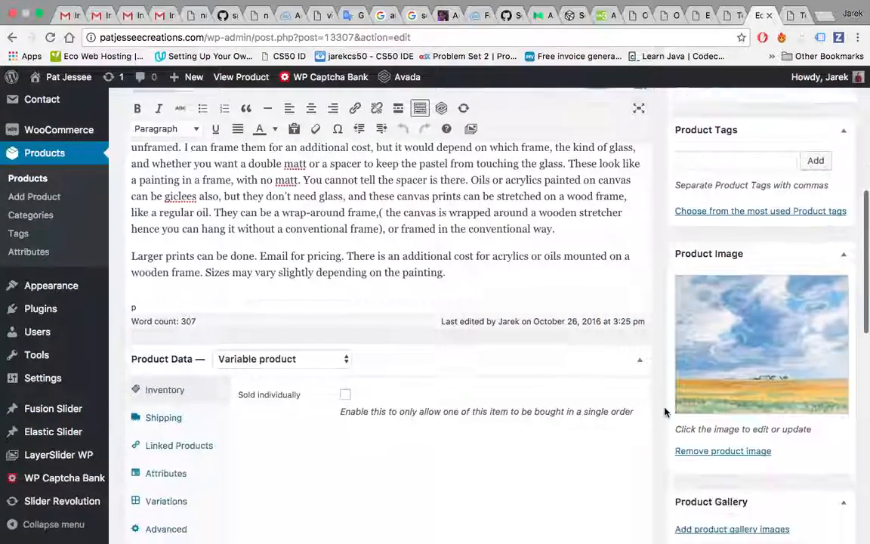
scroll(665, 411, "down", 10)
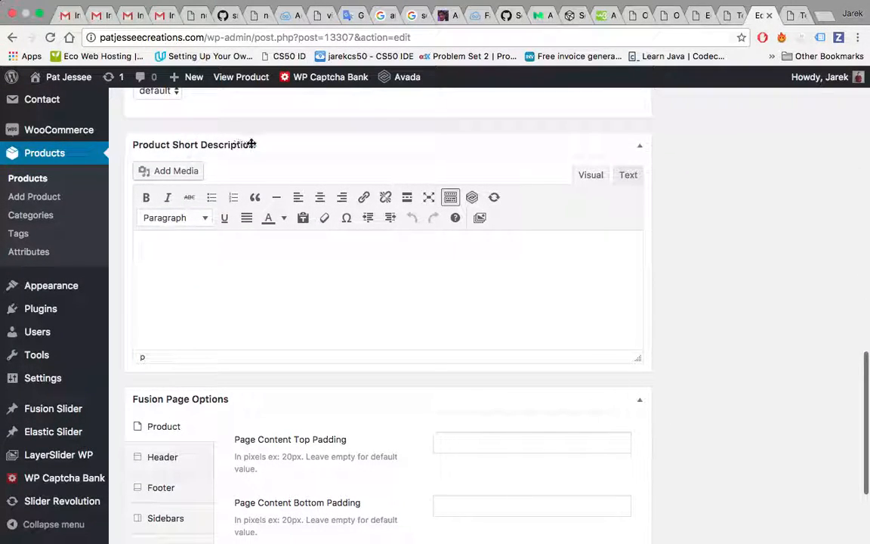
key("super+v")
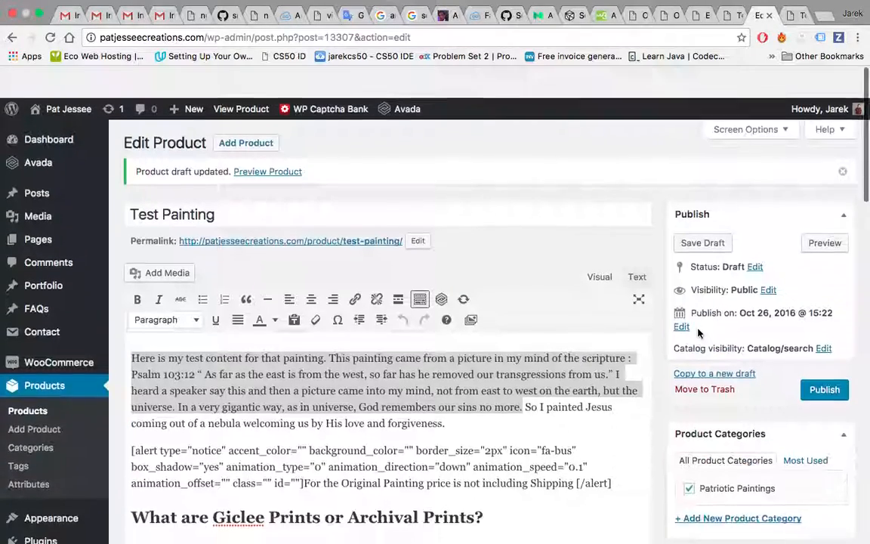
scroll(648, 295, "down", 1)
left_click(704, 214)
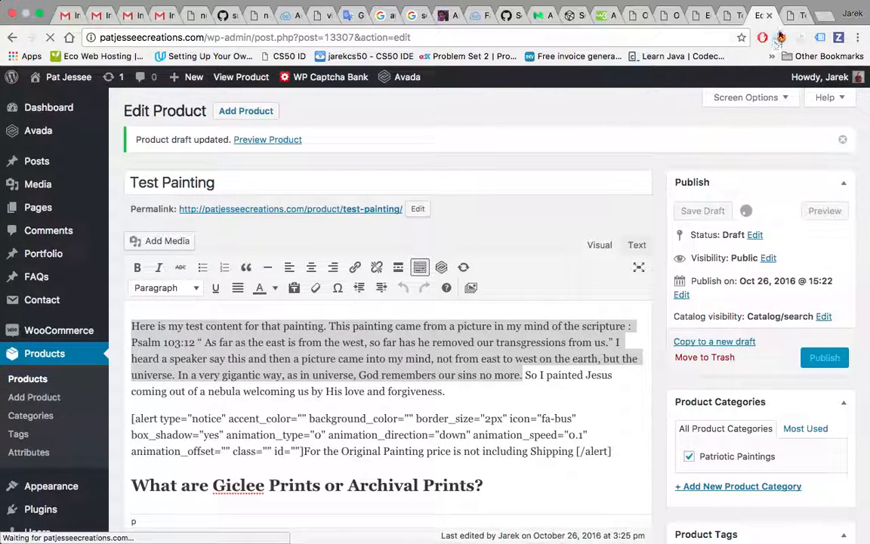
Reload the Test Painting product preview and check the short description beside the image and the full description below
left_click(792, 16)
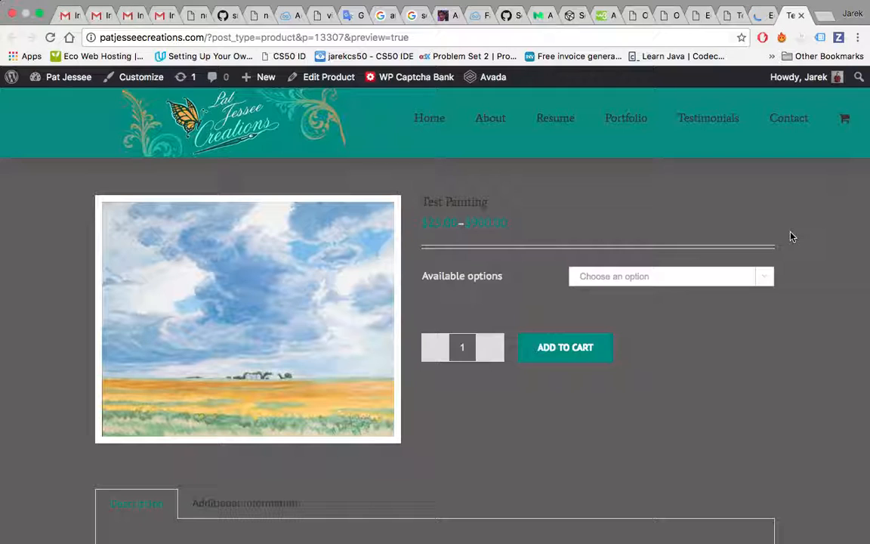
key("ctrl+r")
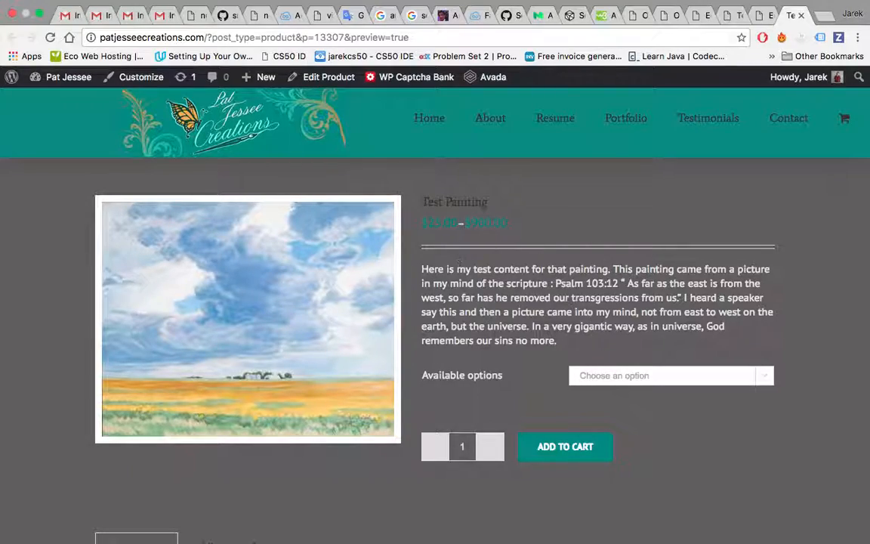
scroll(768, 291, "down", 5)
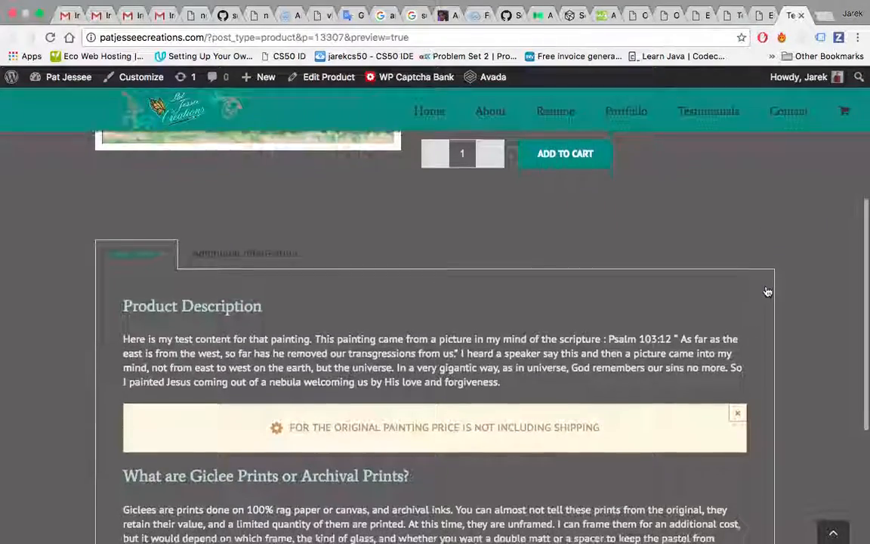
scroll(768, 291, "down", 2)
scroll(768, 292, "up", 10)
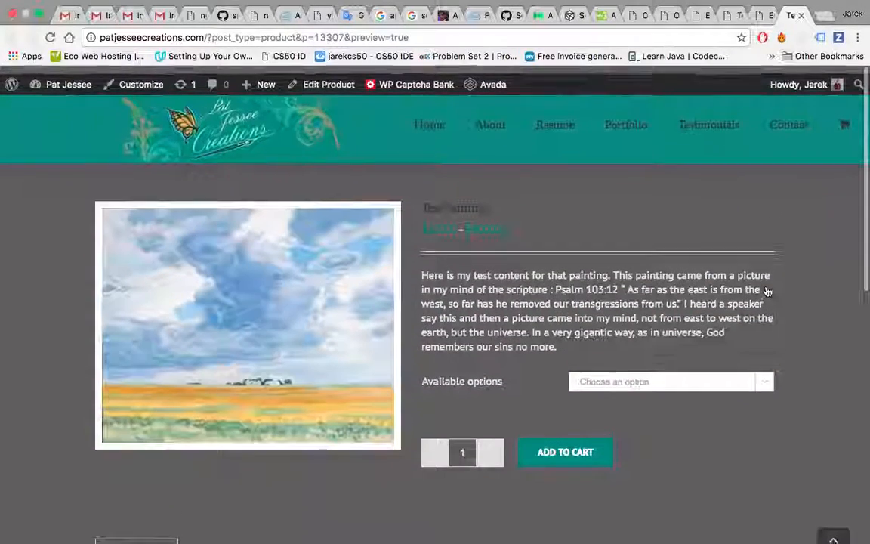
scroll(766, 291, "down", 3)
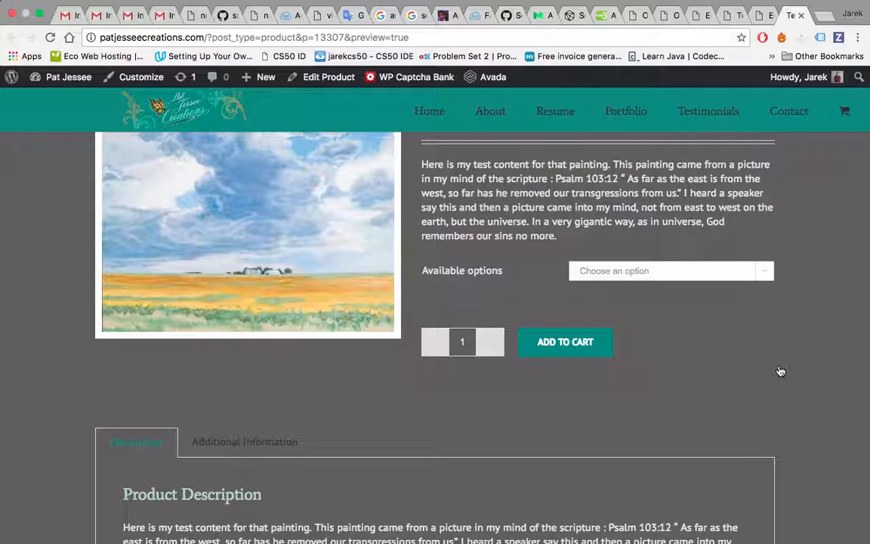
Choose Digital Prints from the product's available options to check its price, and reopen the list of options
left_click(763, 271)
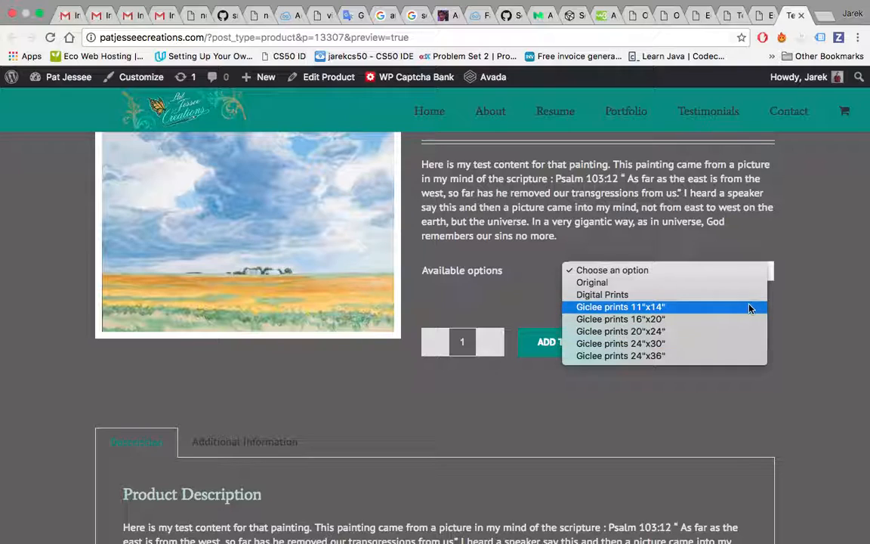
left_click(750, 296)
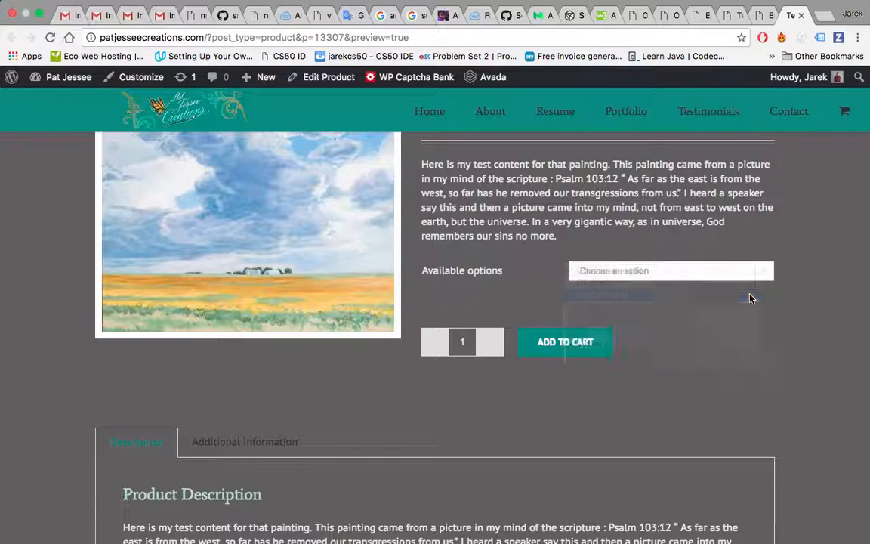
scroll(795, 362, "down", 1)
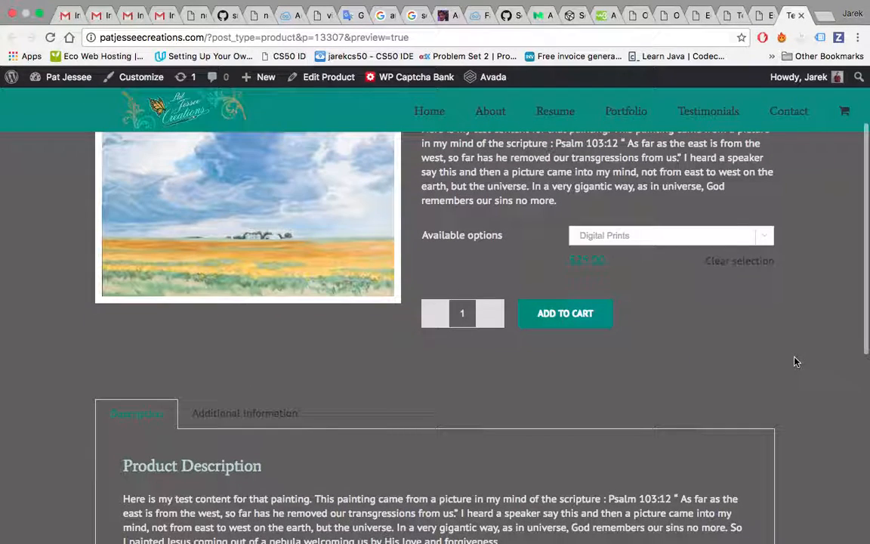
scroll(812, 314, "down", 1)
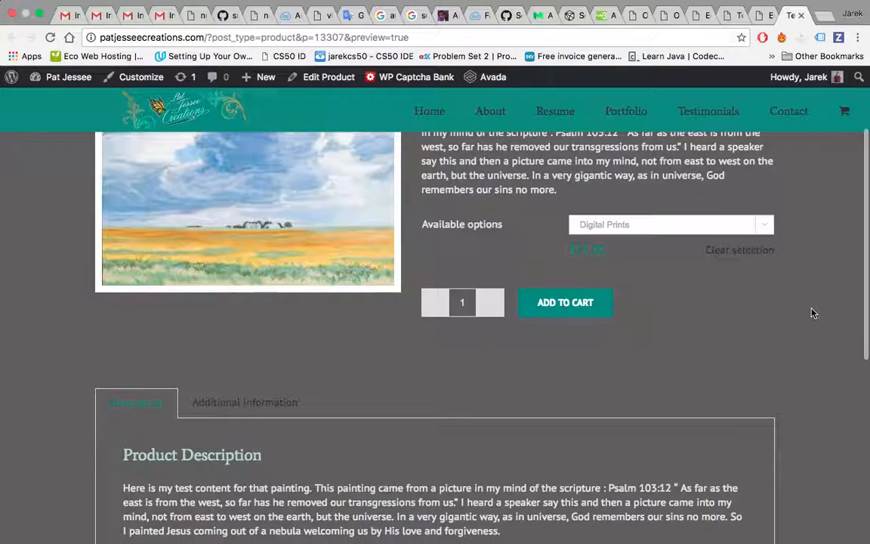
left_click(769, 229)
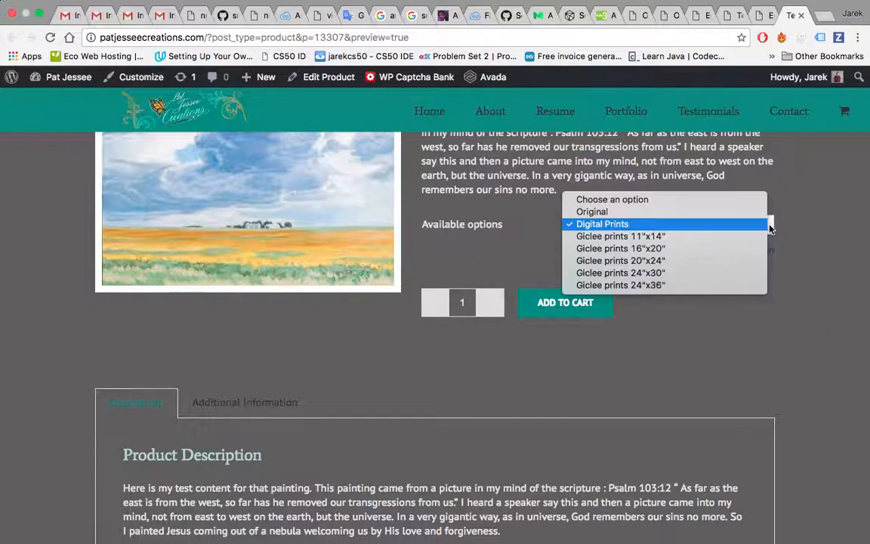
Switch the available options through the Giclee print sizes from 11"x14" up to 24"x30" to compare their prices
left_click(710, 238)
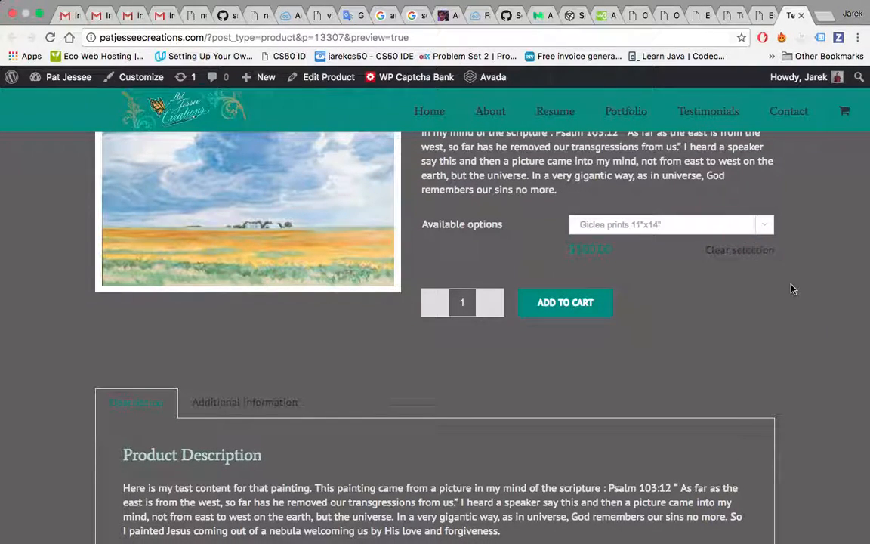
left_click(759, 224)
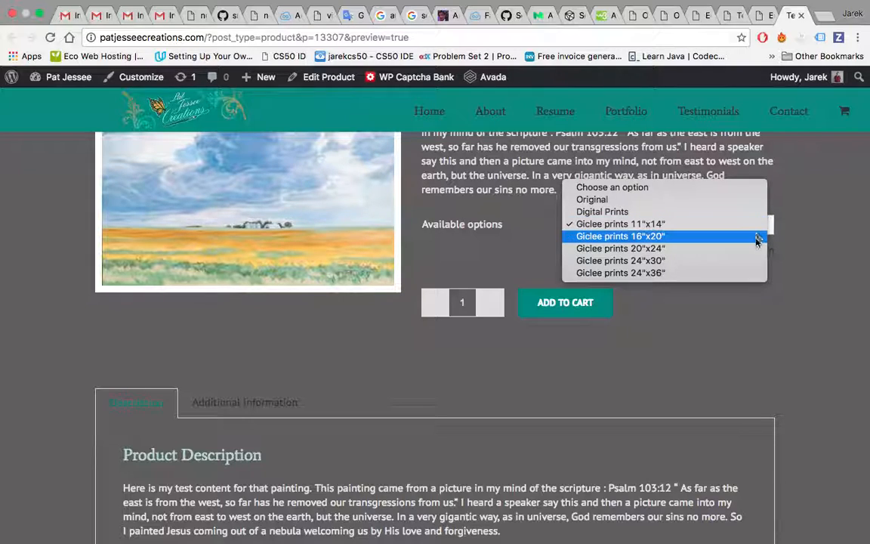
left_click(755, 236)
left_click(765, 229)
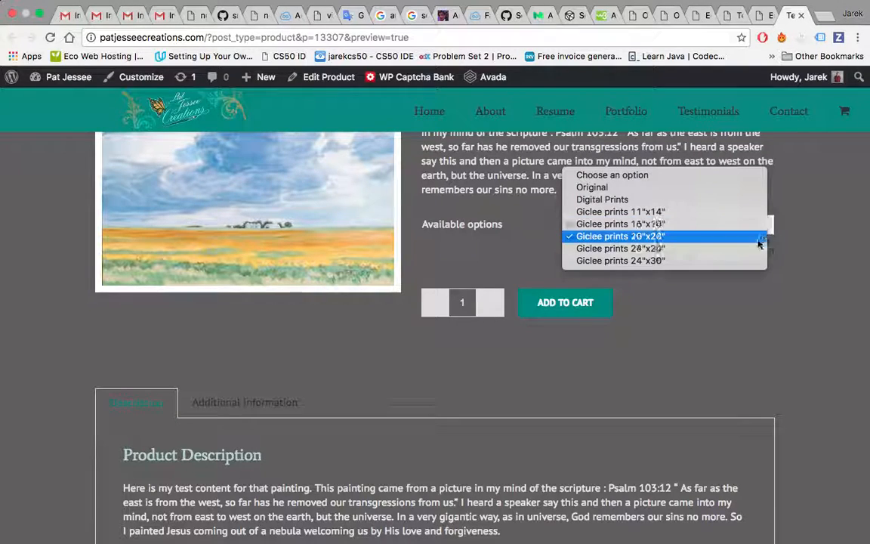
left_click(704, 247)
Select the Original version of the painting in the available options and examine its price
left_click(763, 225)
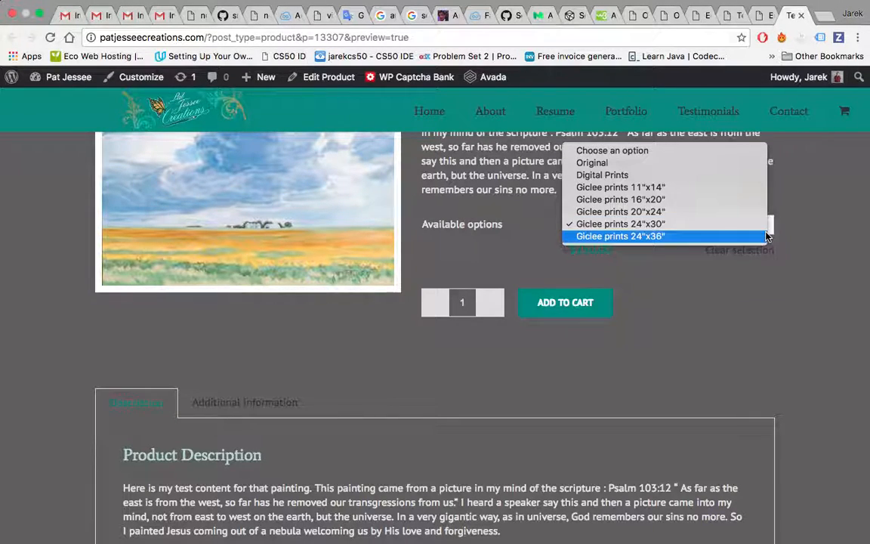
left_click(734, 169)
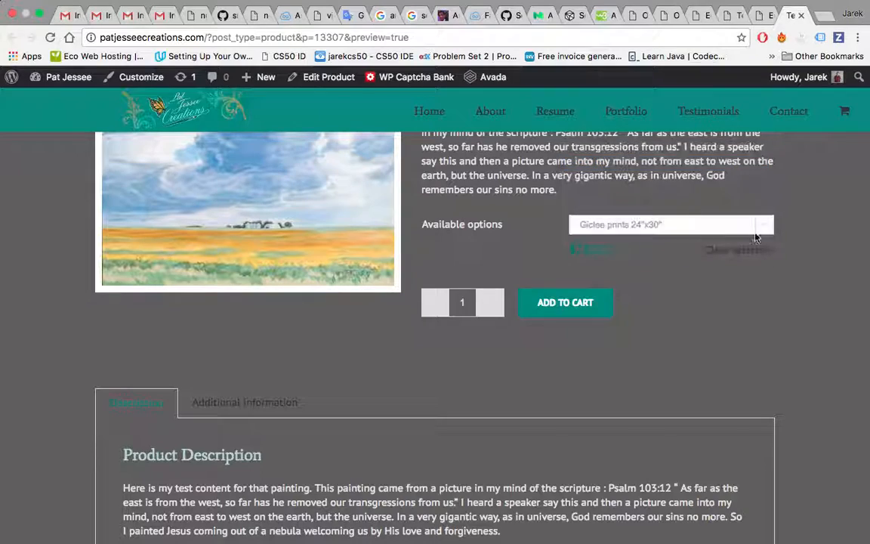
scroll(771, 288, "up", 1)
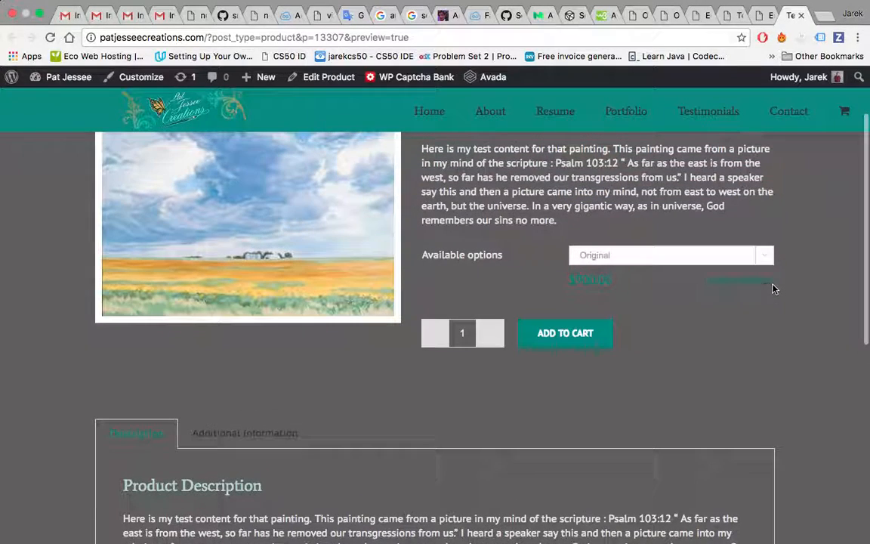
double_click(594, 281)
left_click(693, 332)
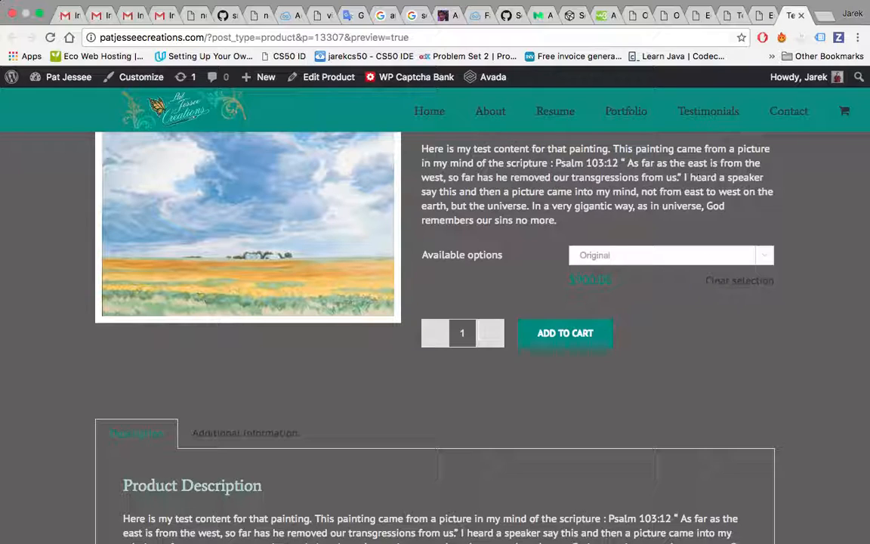
scroll(757, 188, "up", 1)
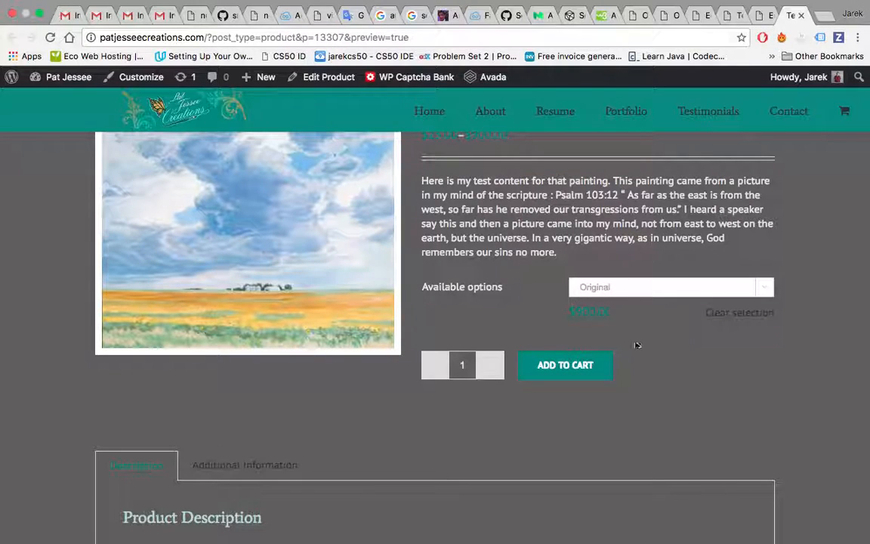
Return to the Test Painting product's edit page and look through its content down to the Product Data section
left_click(762, 15)
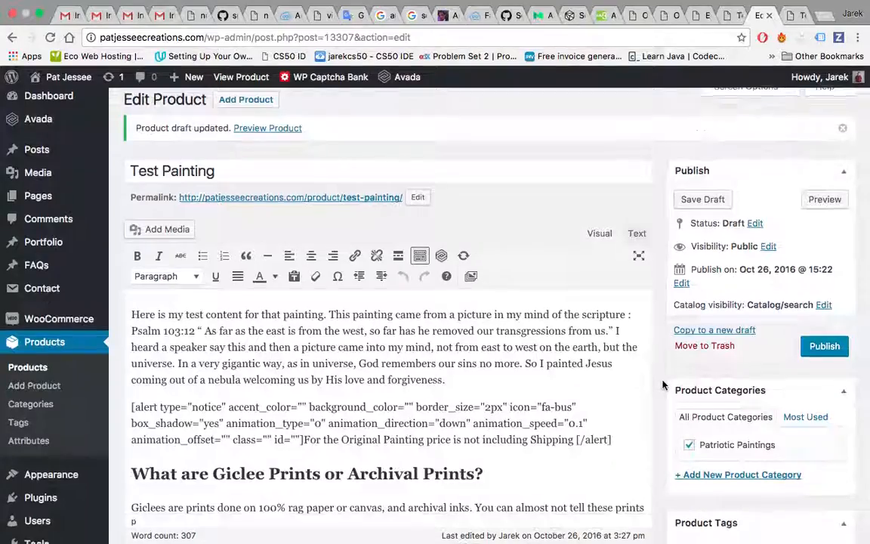
scroll(662, 385, "down", 5)
scroll(662, 385, "up", 3)
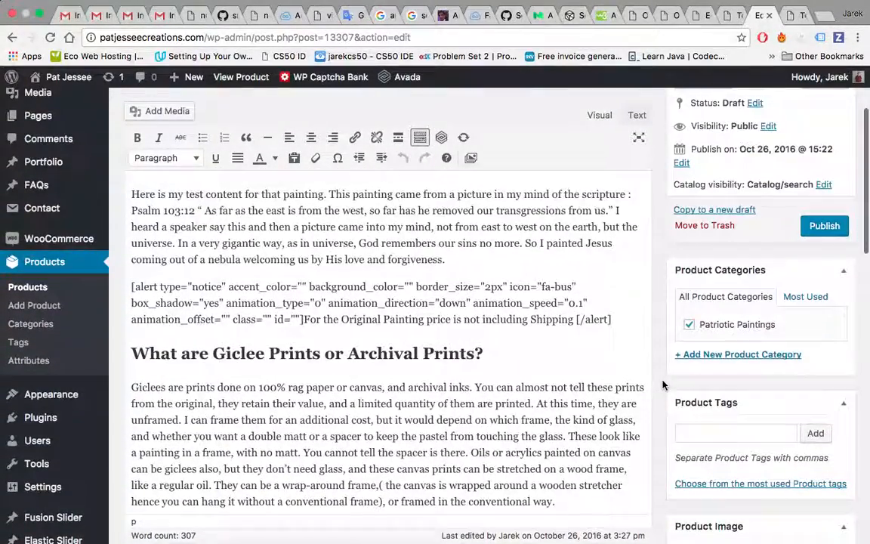
scroll(663, 385, "down", 10)
scroll(662, 385, "down", 1)
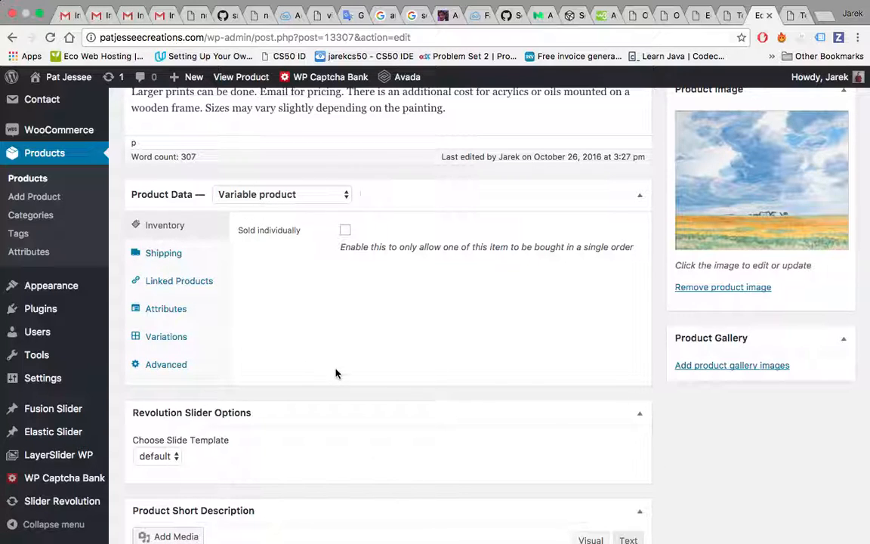
Review the list of available options on the product preview page without changing the selection
left_click(793, 15)
left_click(758, 296)
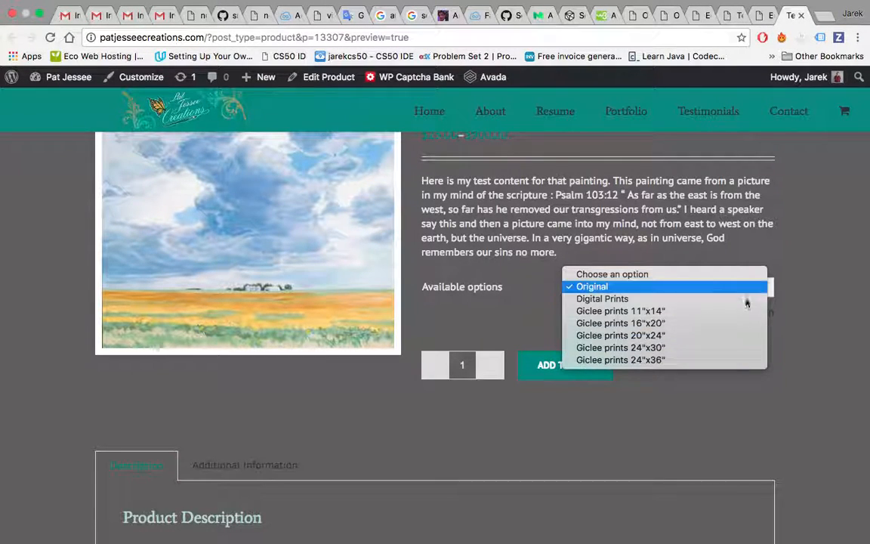
key("Escape")
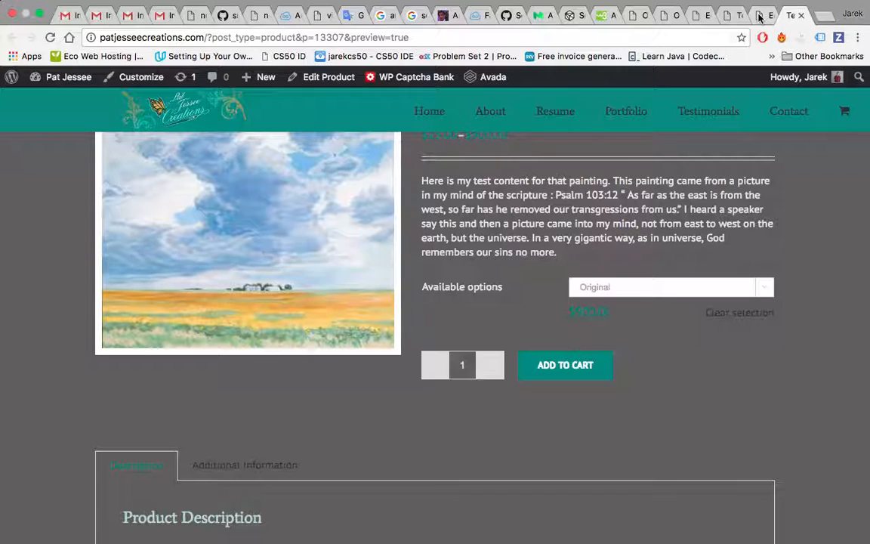
Open the product's variations on the edit page and expand the details of the Original variation
left_click(763, 15)
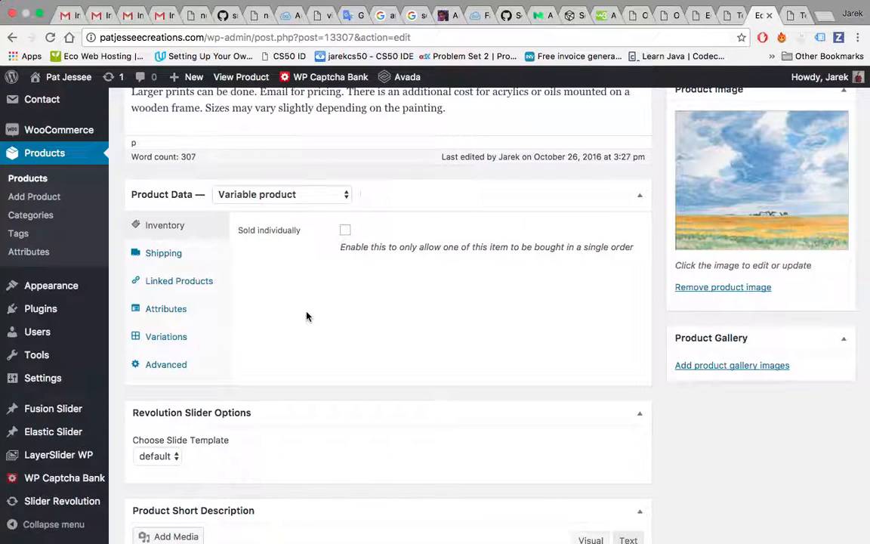
left_click(166, 339)
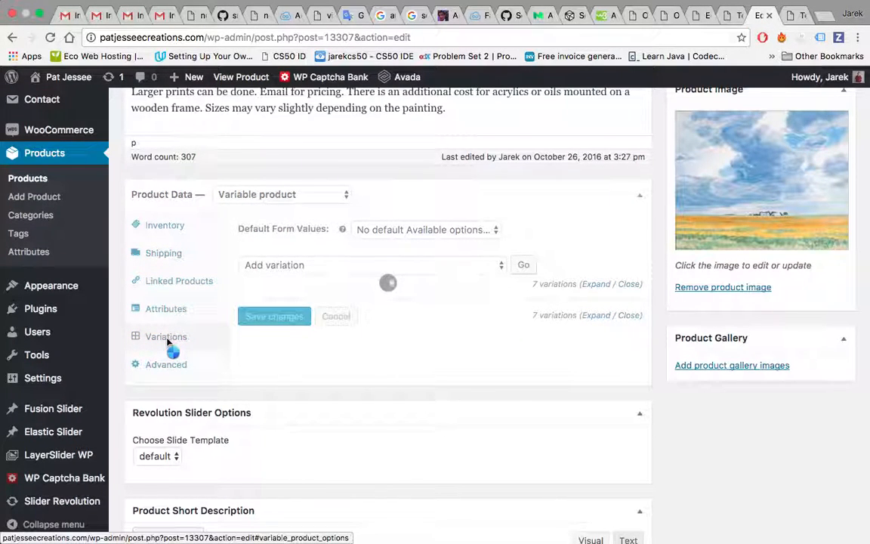
scroll(484, 398, "down", 3)
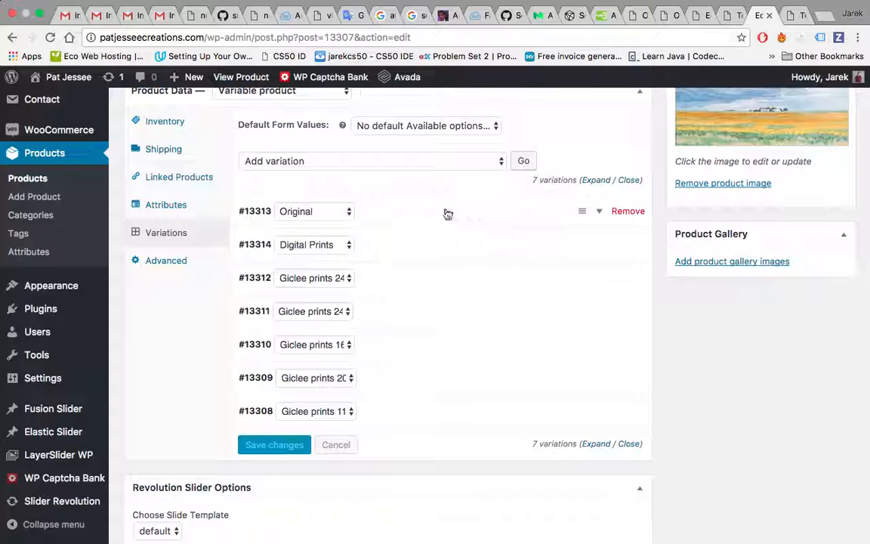
left_click(502, 226)
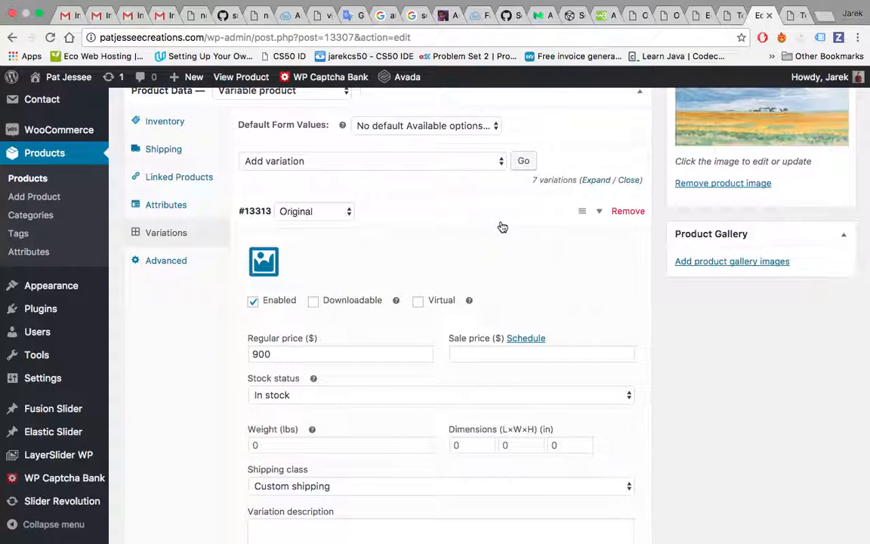
left_click(502, 227)
left_click(499, 227)
left_click(484, 228)
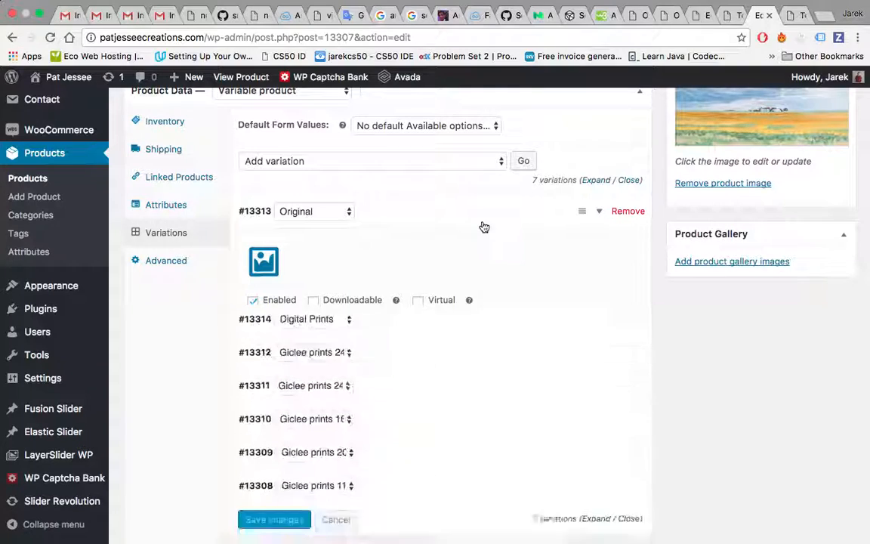
left_click(474, 214)
left_click(408, 216)
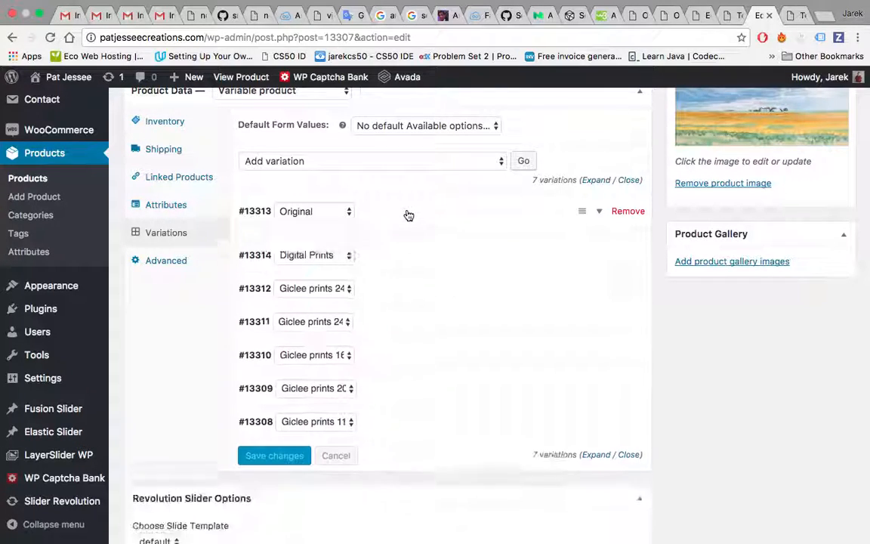
left_click(408, 216)
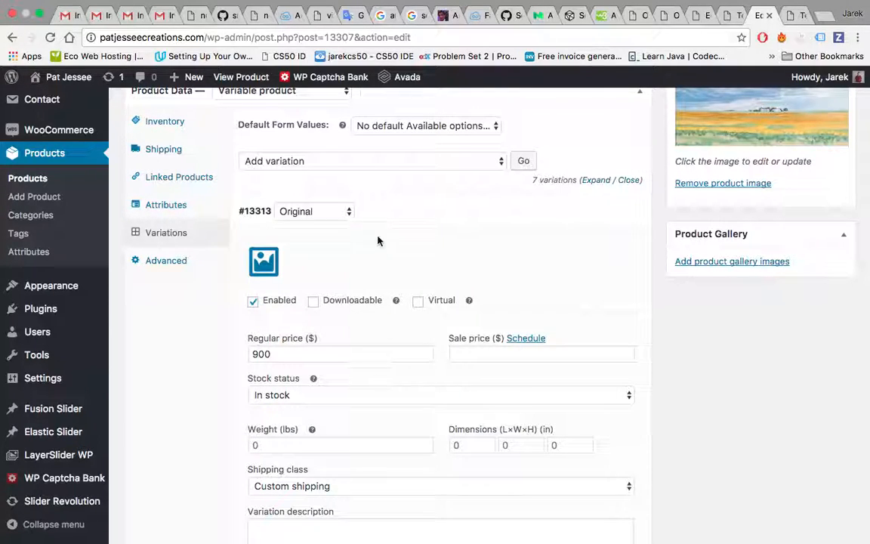
scroll(694, 367, "down", 2)
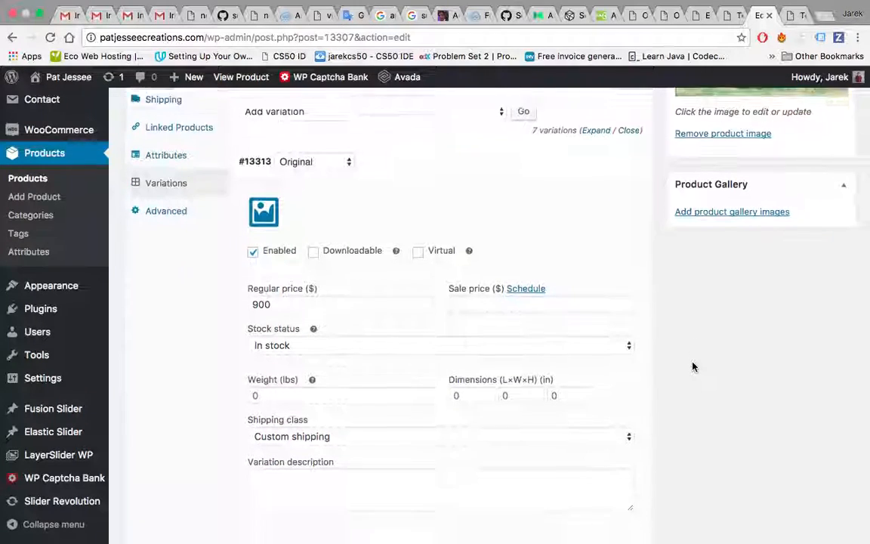
Set the Original variation's regular price to 600 and save the variation changes
left_click(331, 290)
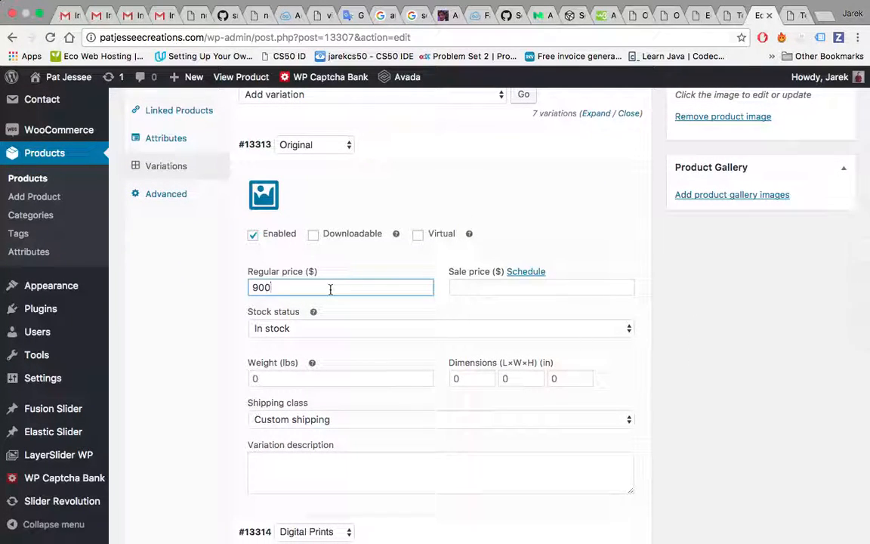
key("BackSpace")
type("6")
scroll(636, 278, "up", 3)
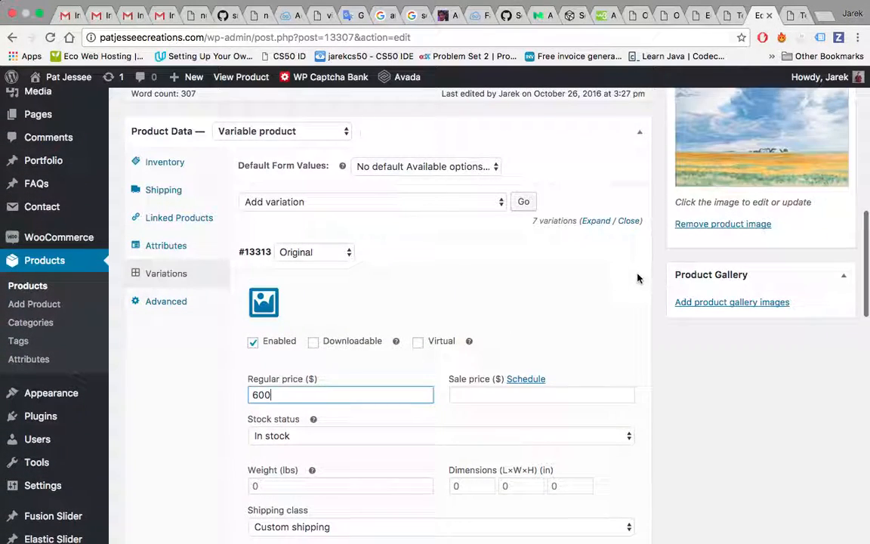
scroll(711, 371, "down", 10)
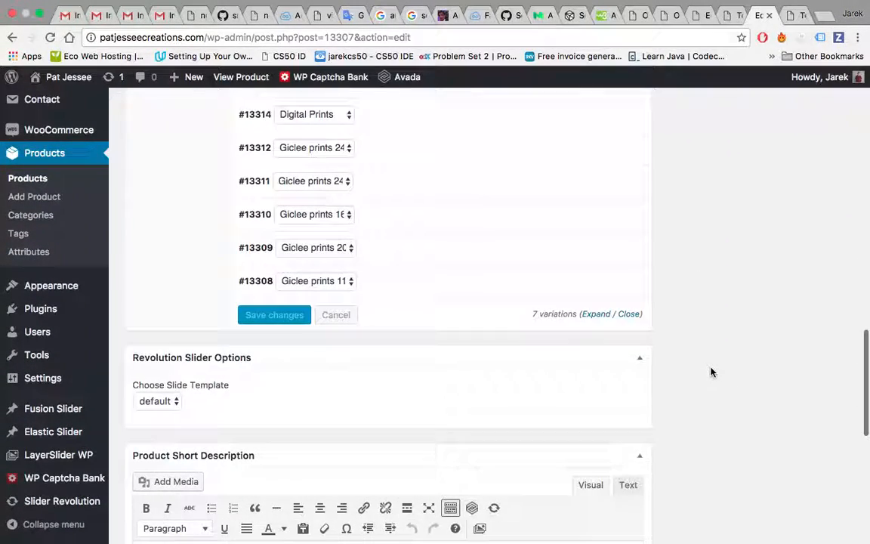
scroll(711, 370, "up", 8)
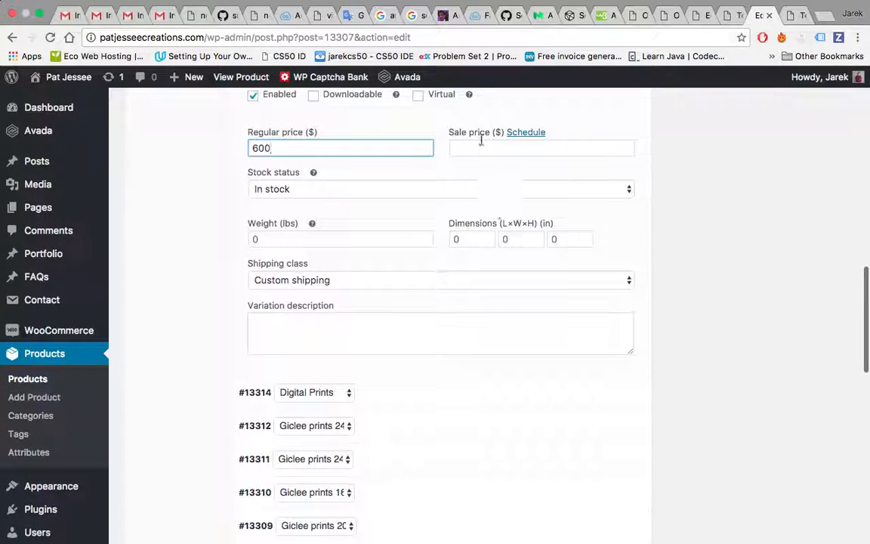
left_click(481, 148)
scroll(734, 405, "down", 8)
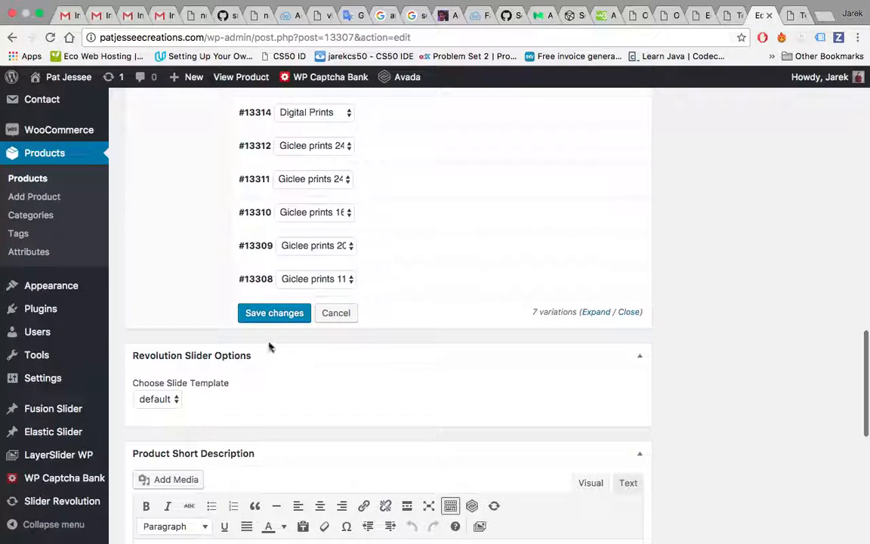
left_click(261, 314)
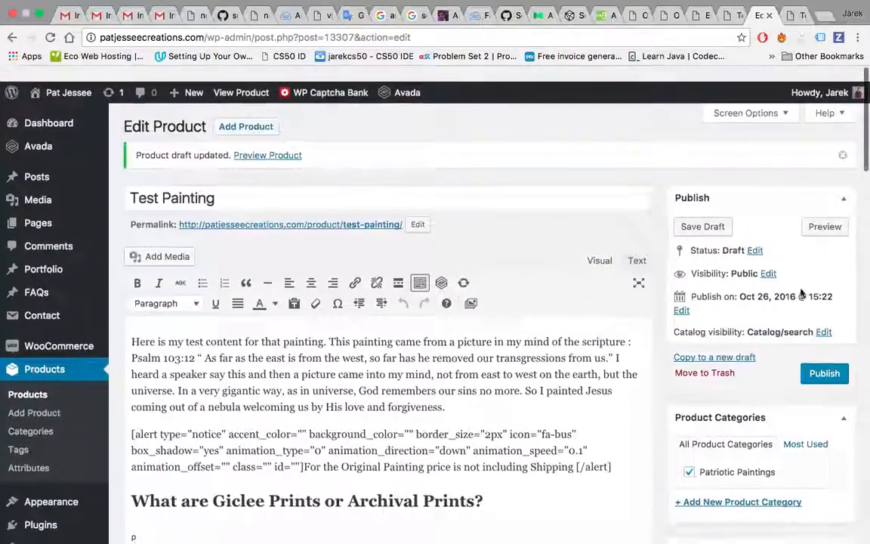
Publish the Test Painting product and reload its preview page with the changes
scroll(802, 293, "down", 1)
left_click(824, 357)
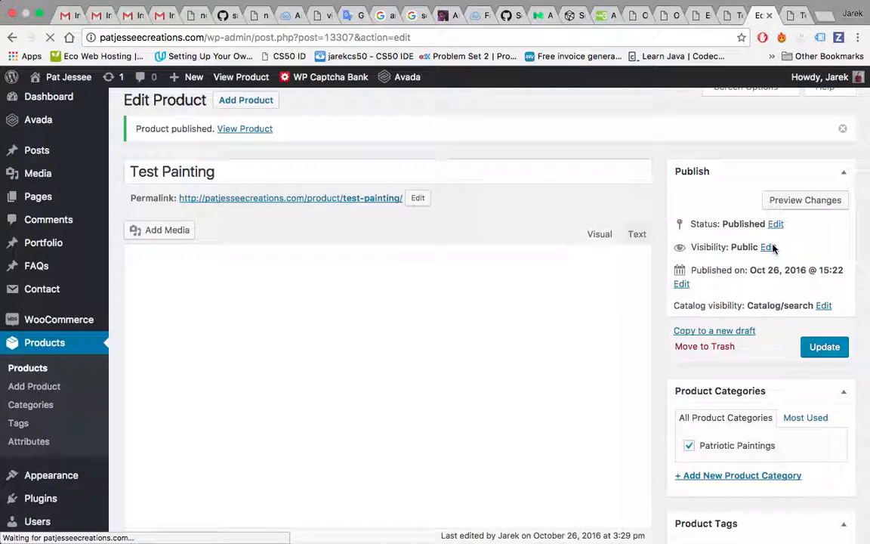
left_click(803, 200)
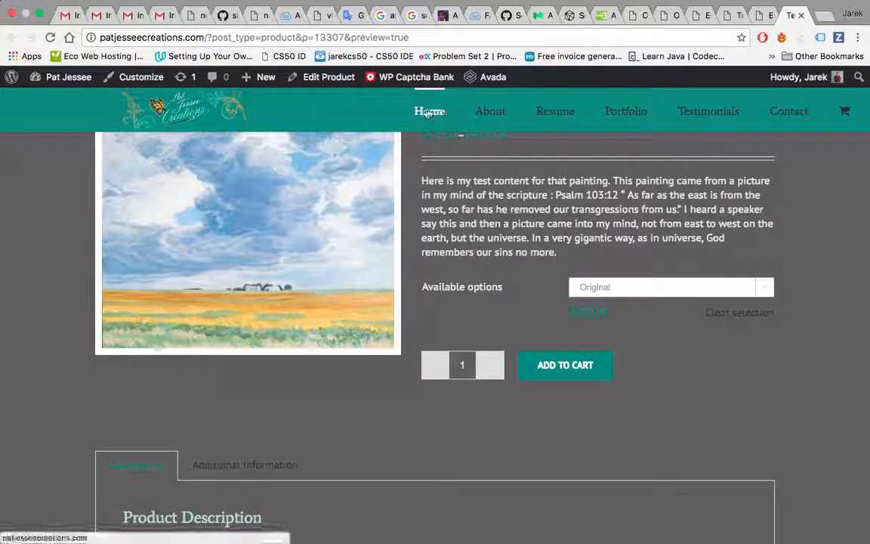
left_click(50, 37)
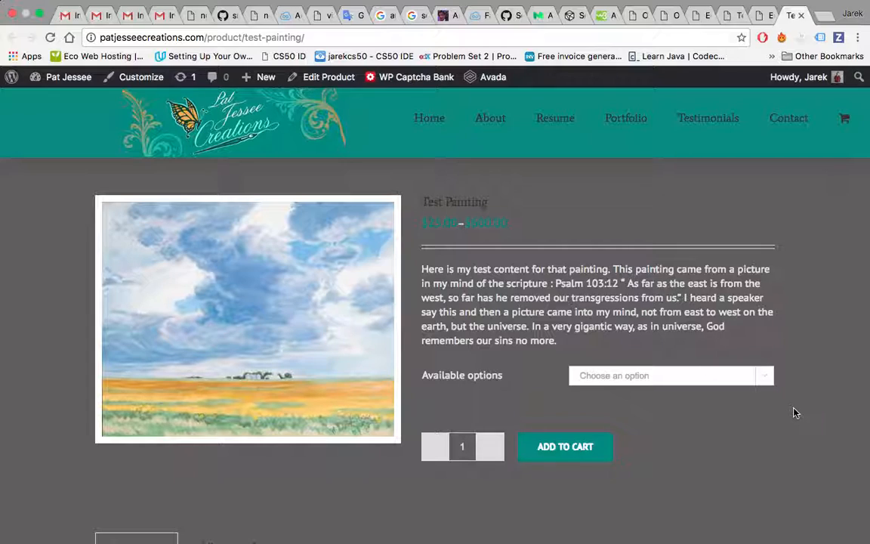
Examine the price range shown under the Test Painting title on the product page
left_click_drag(437, 221, 490, 218)
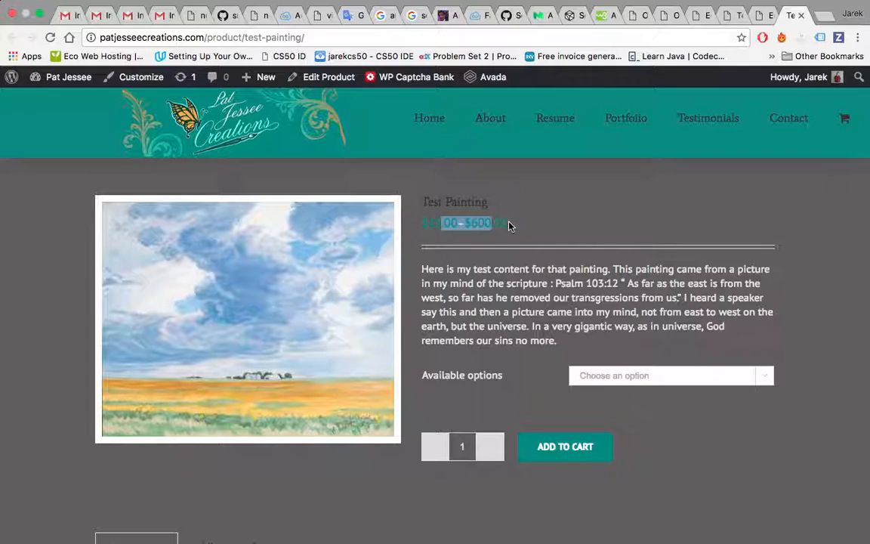
left_click(435, 226)
triple_click(434, 226)
left_click(498, 229)
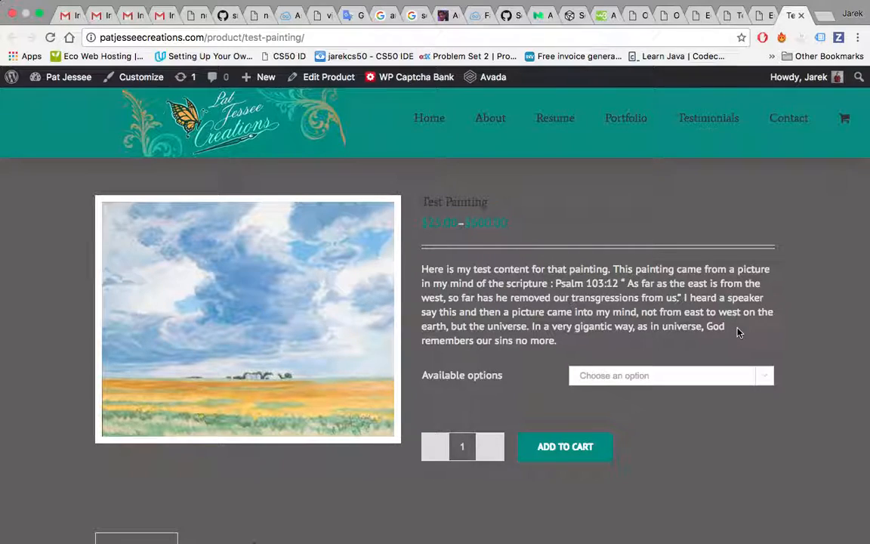
Check the prices of the Original and Giclee prints 16"x20" options on the Test Painting product page
scroll(748, 348, "down", 3)
left_click(766, 291)
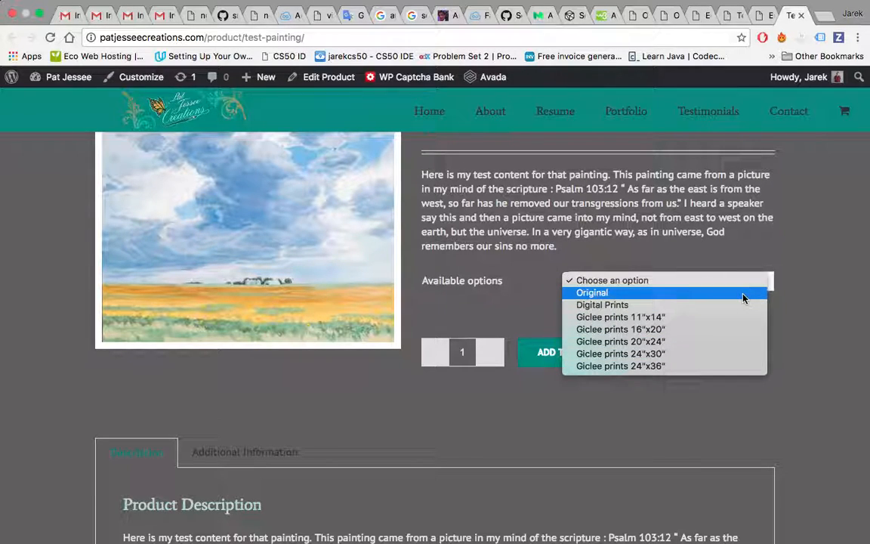
left_click(744, 294)
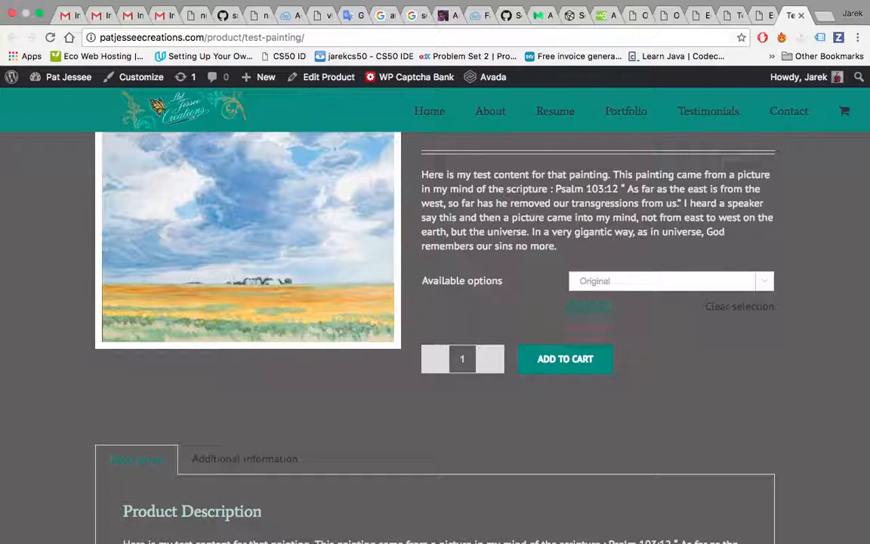
left_click(708, 280)
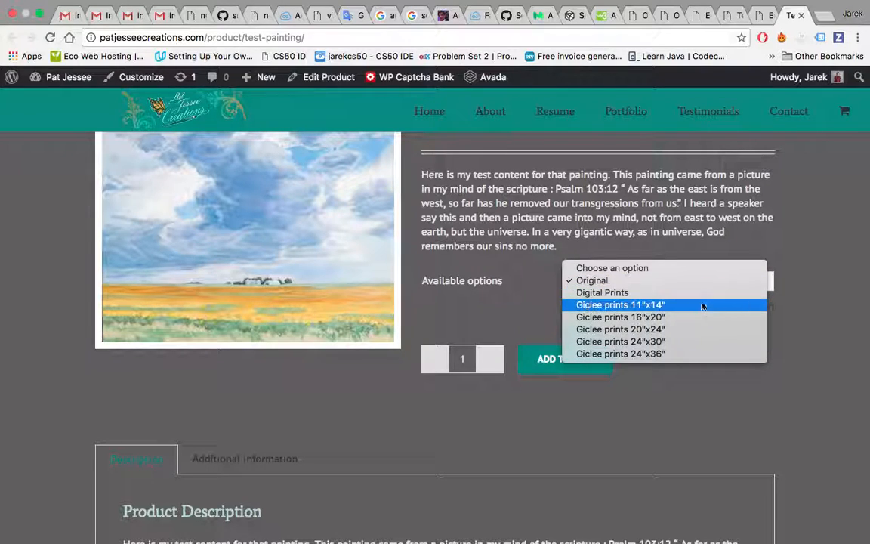
key("Escape")
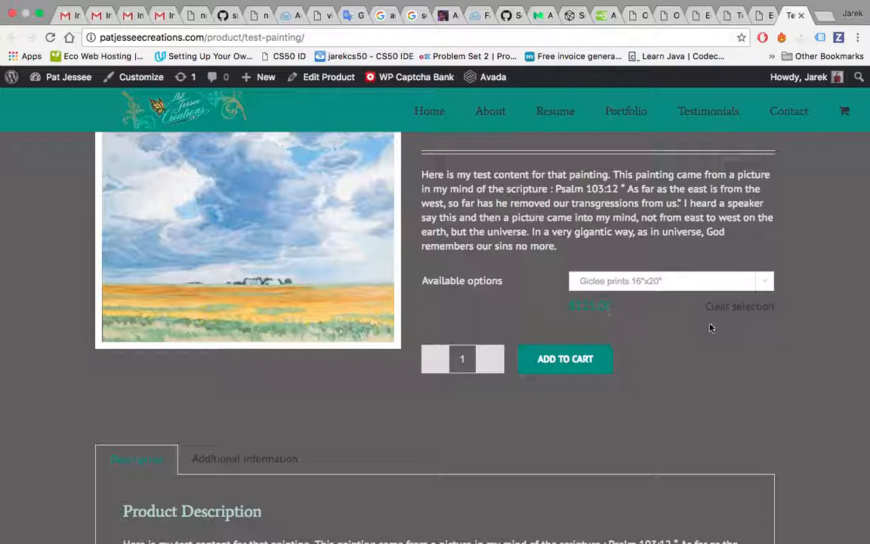
scroll(785, 355, "down", 4)
scroll(785, 355, "up", 6)
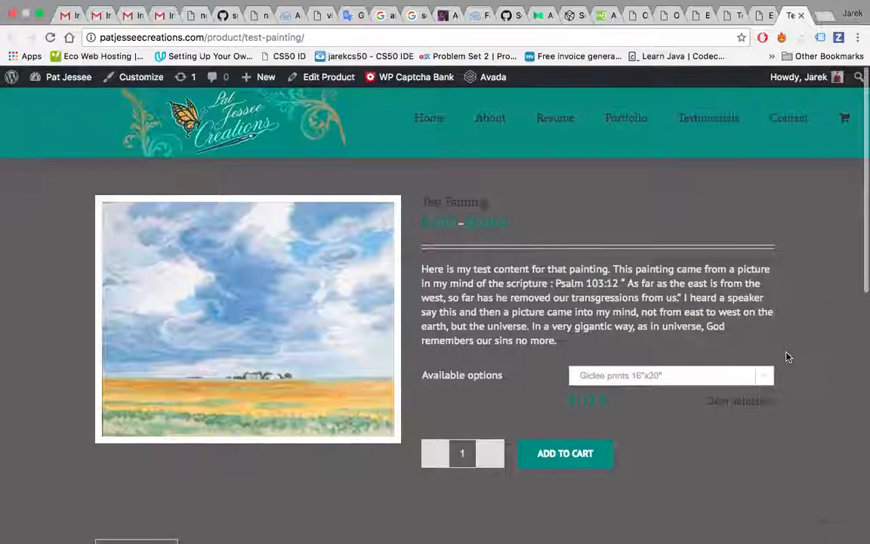
Check the prices of the Giclee prints 20"x24" and Digital Prints options on the product page
left_click(758, 378)
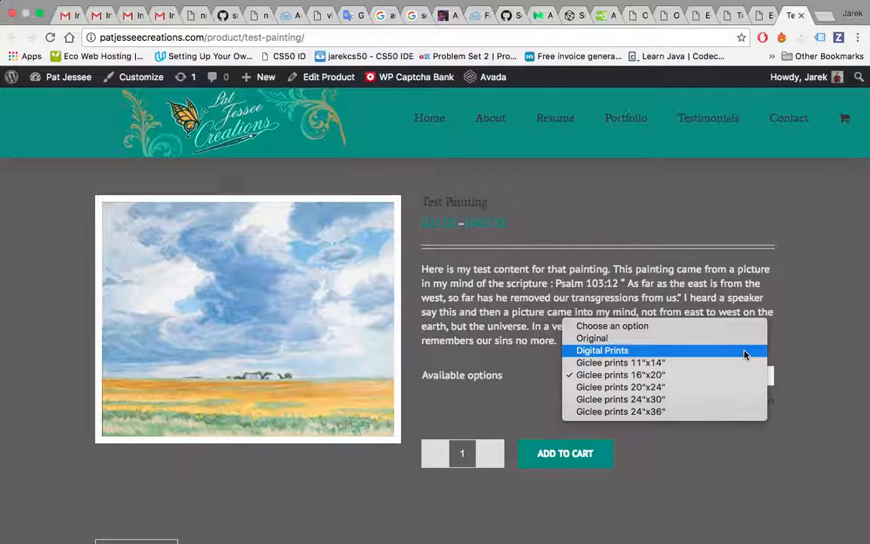
left_click(723, 387)
left_click(719, 379)
left_click(688, 342)
scroll(790, 352, "down", 3)
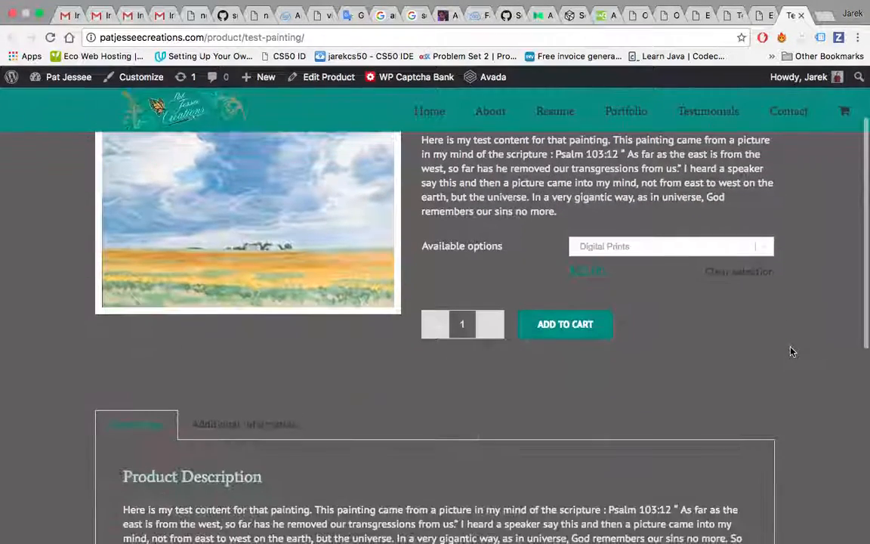
Remove the Digital Prints variation from the Test Painting product on its edit page
left_click(764, 15)
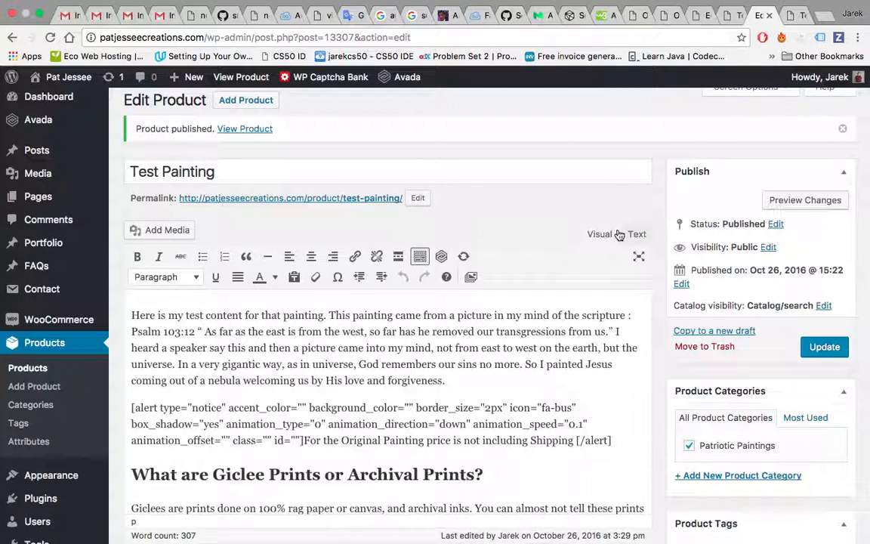
scroll(640, 307, "down", 5)
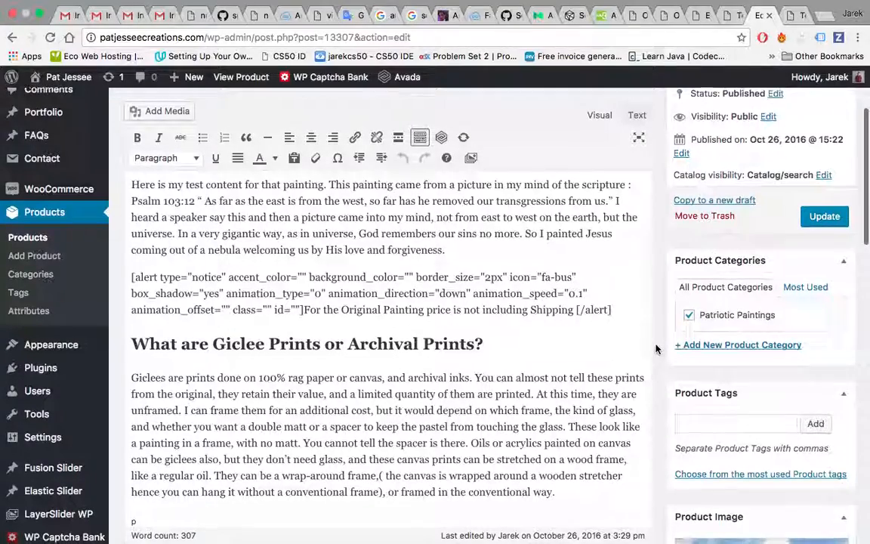
scroll(655, 349, "down", 5)
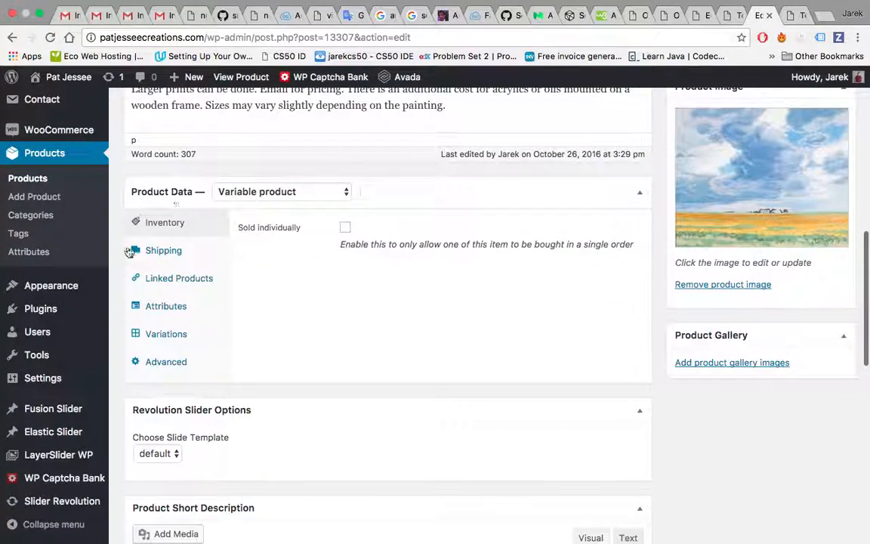
left_click(167, 334)
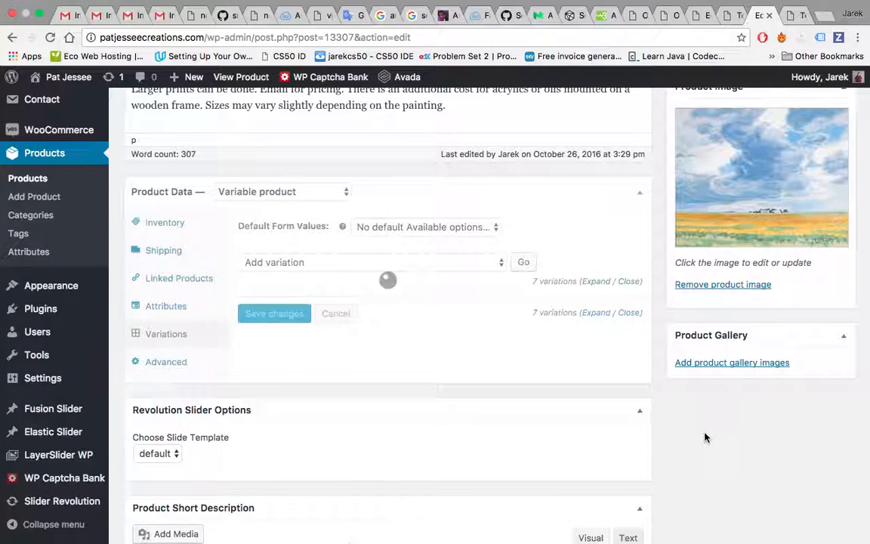
scroll(704, 437, "down", 2)
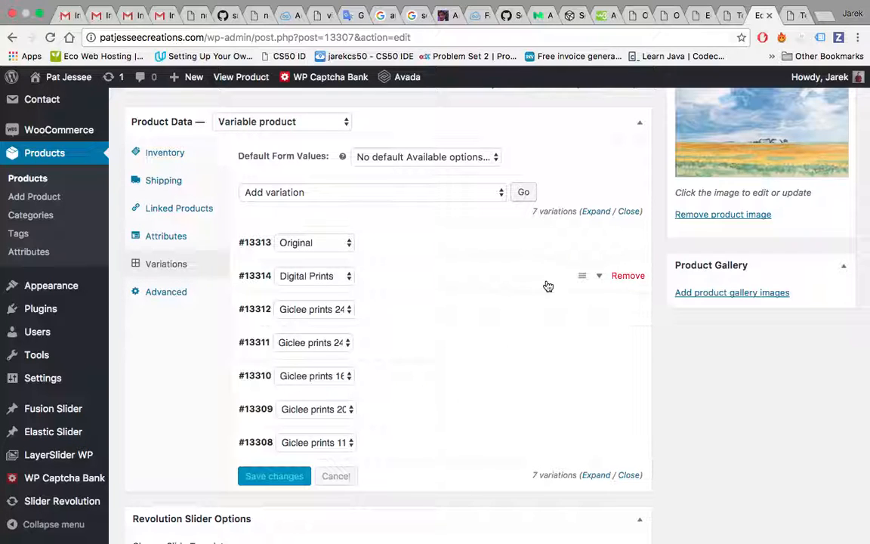
left_click(636, 288)
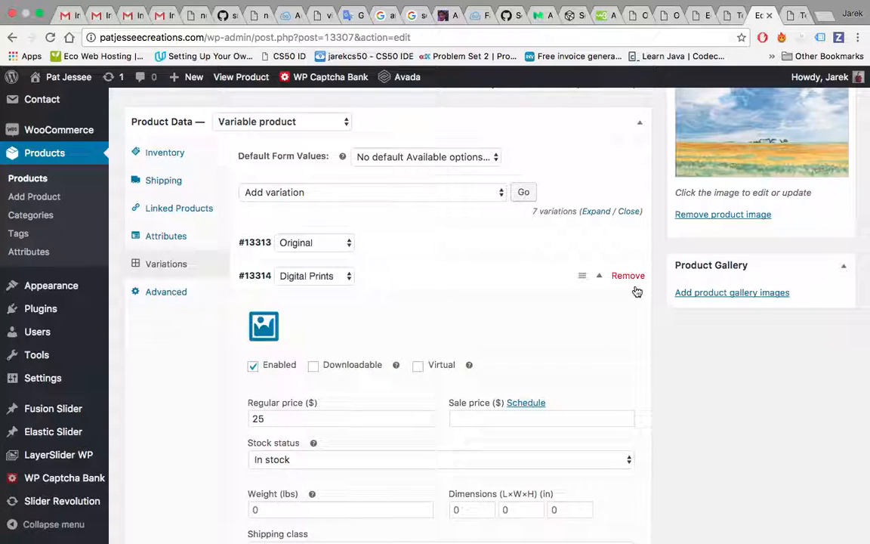
left_click(625, 277)
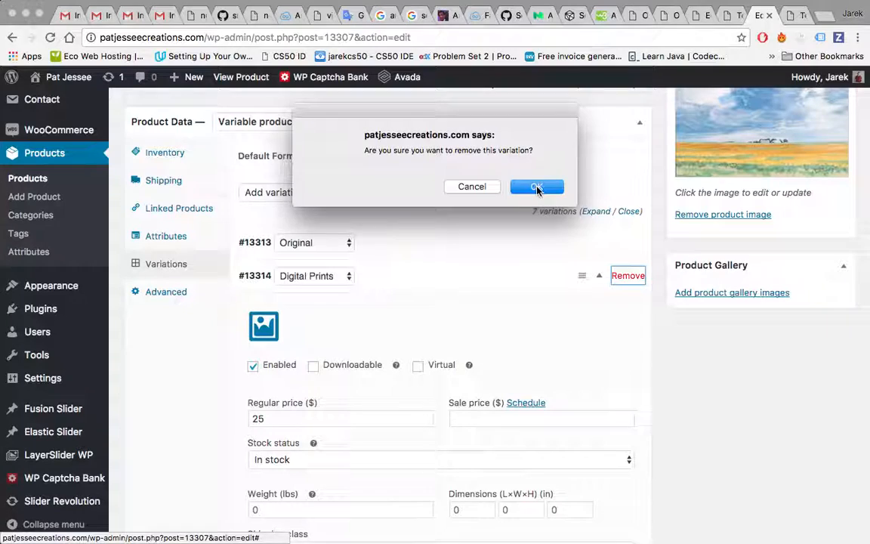
left_click(536, 187)
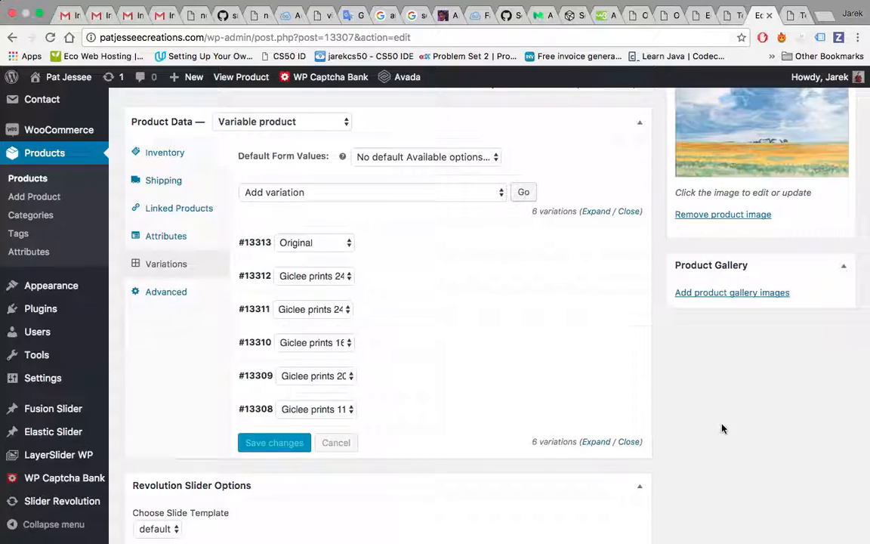
Update the Test Painting product and reload its product page
scroll(722, 427, "up", 10)
left_click(825, 360)
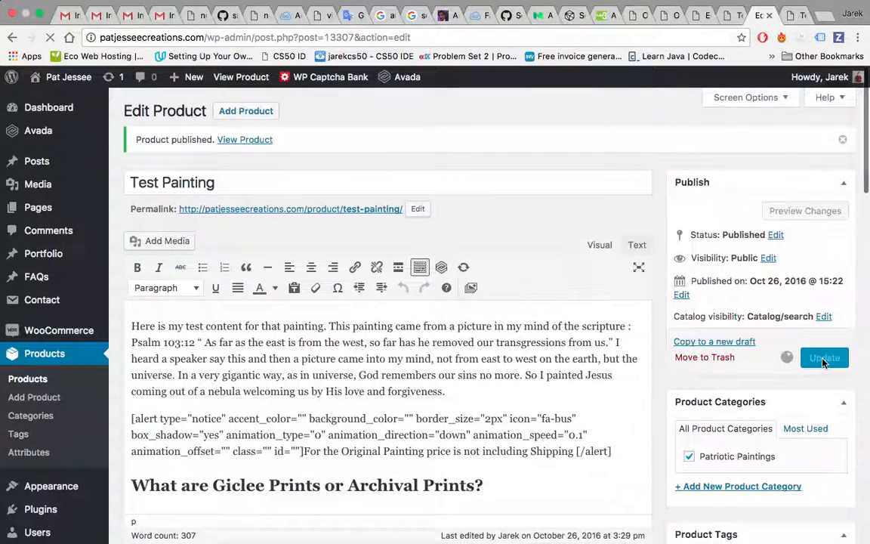
left_click(793, 16)
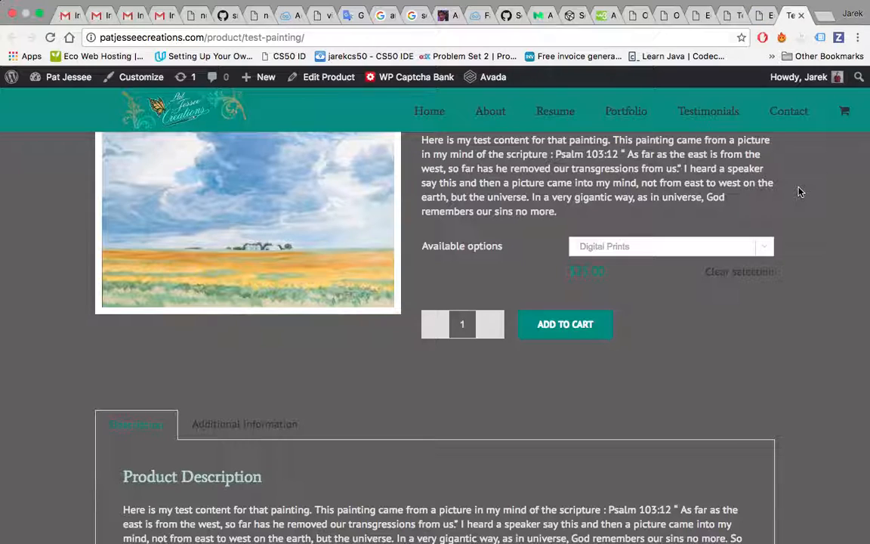
left_click(50, 39)
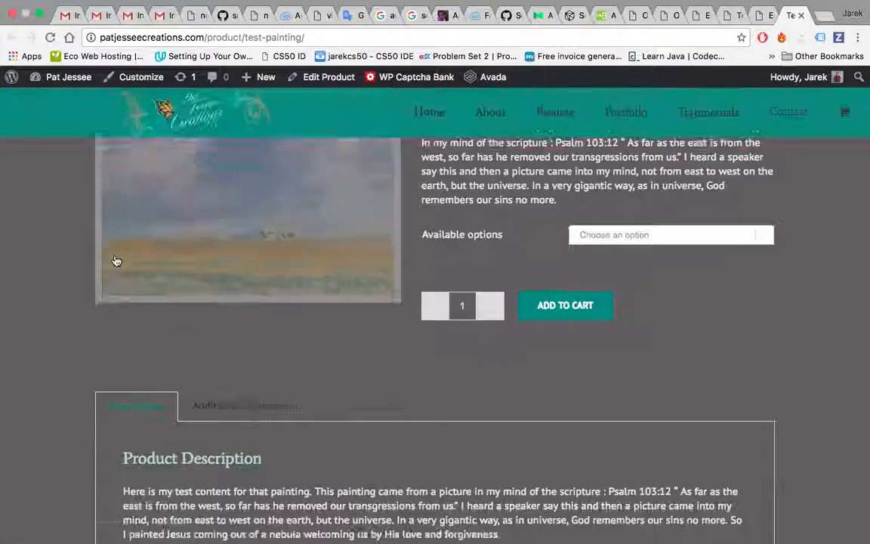
Examine the list of available options and the price range on the reloaded product page
left_click(635, 247)
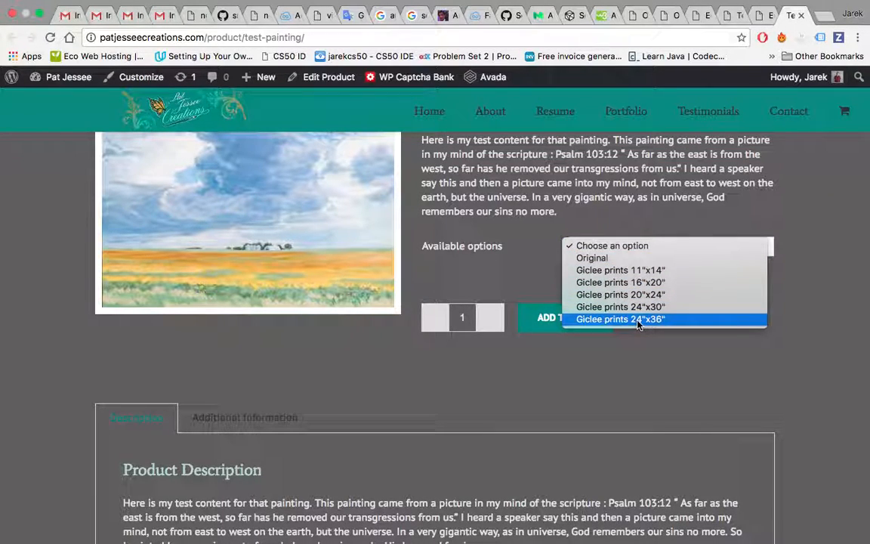
left_click(666, 199)
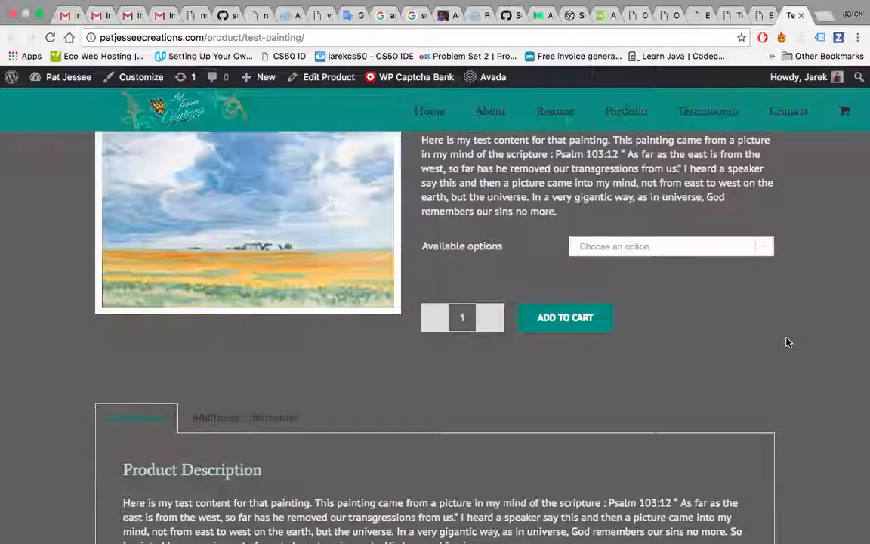
scroll(785, 342, "up", 3)
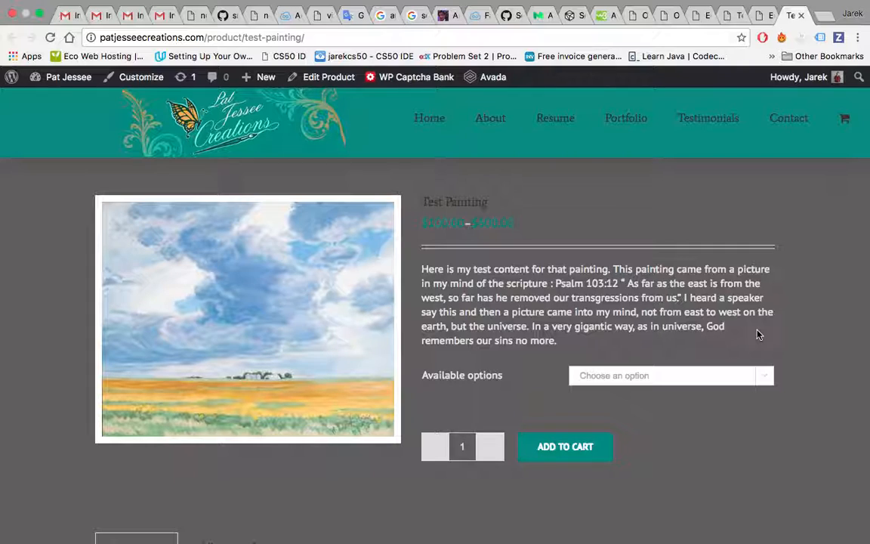
Select the product page's web address and switch to the edit page of the Test Painting portfolio post
left_click(426, 38)
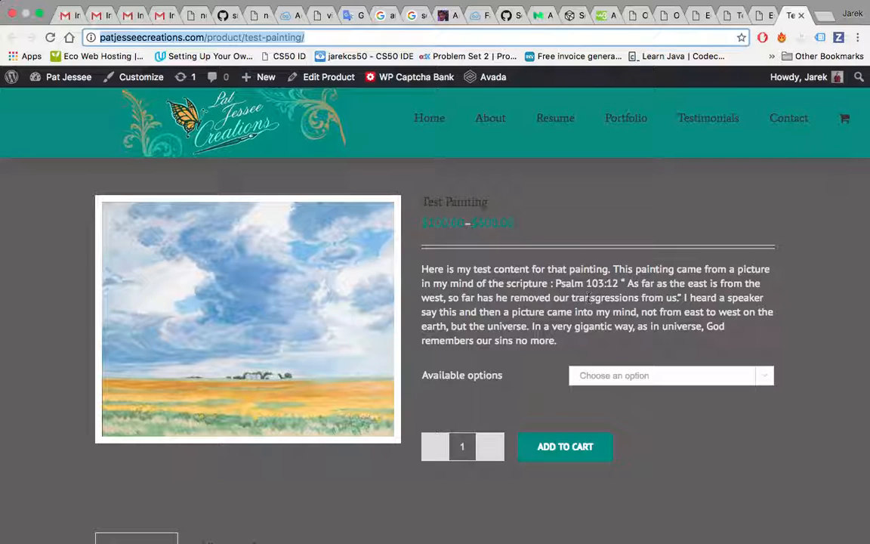
left_click(764, 15)
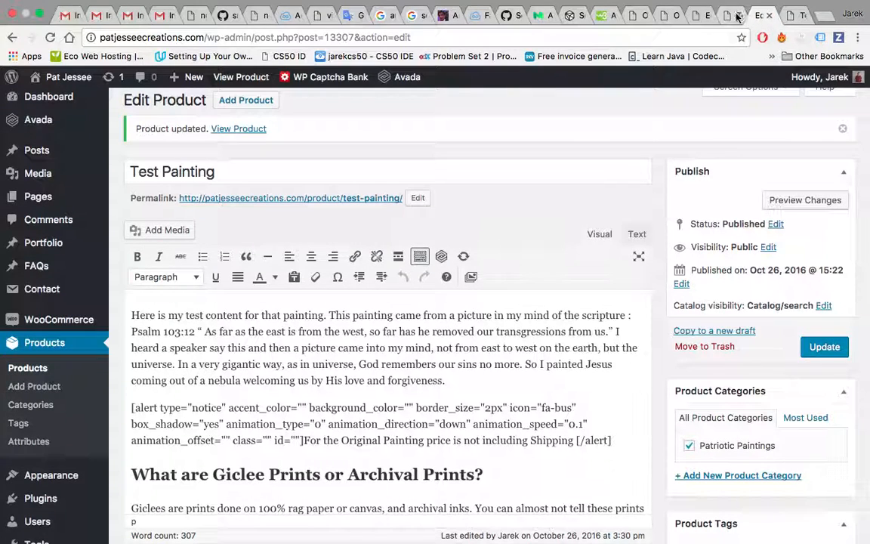
left_click(731, 15)
left_click(727, 248)
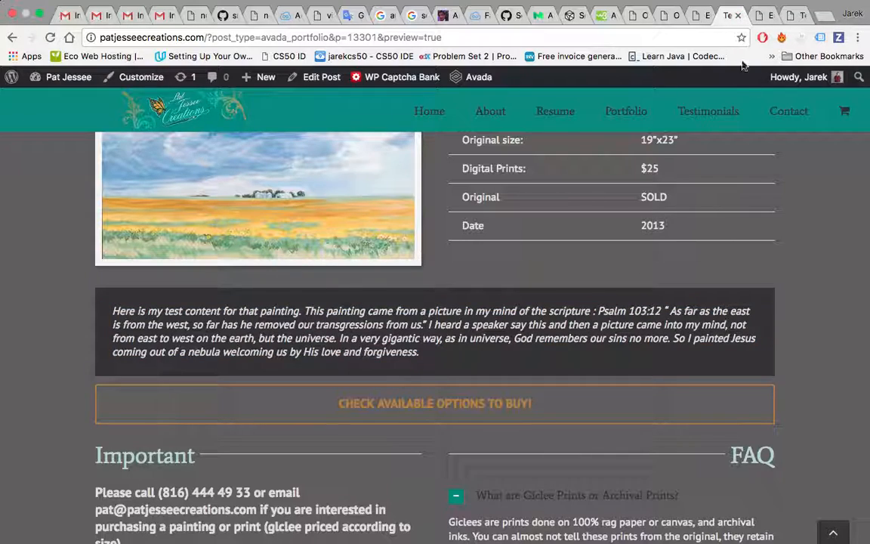
left_click(698, 16)
scroll(620, 377, "up", 2)
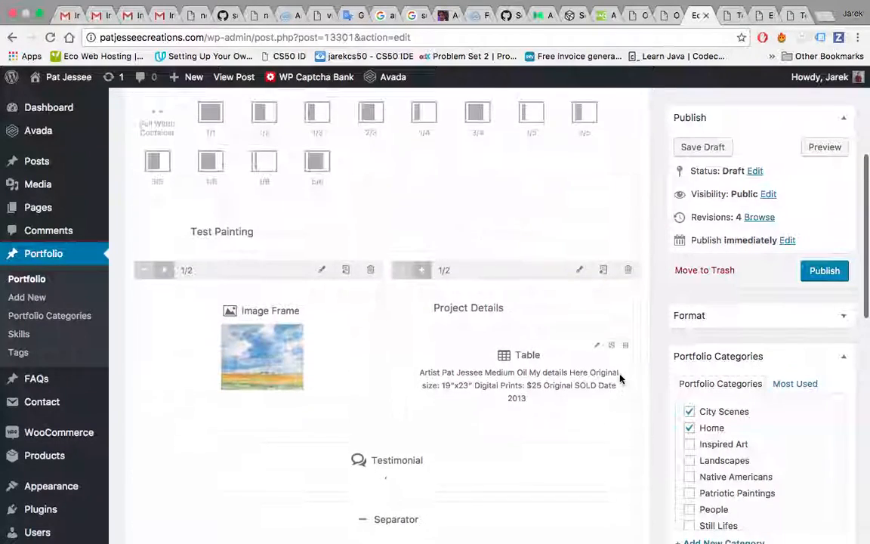
scroll(619, 377, "up", 3)
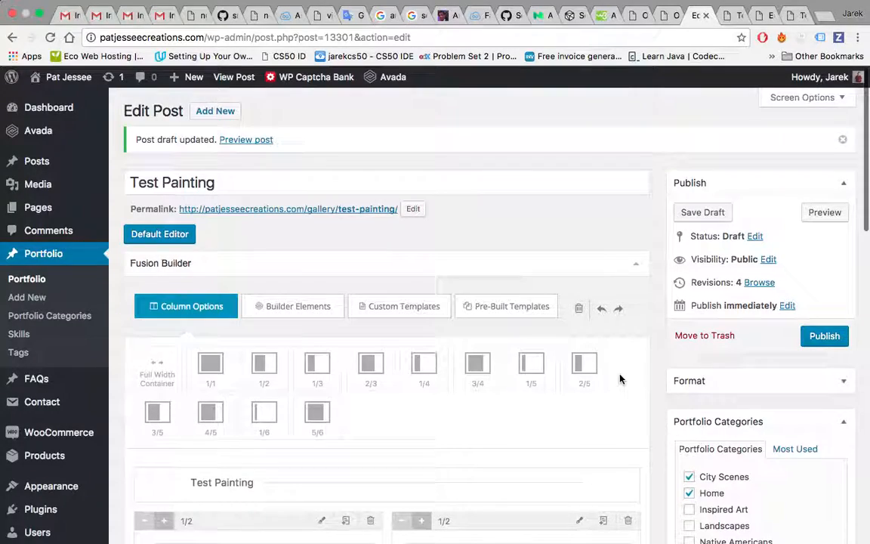
Open the code block between the two separators for editing and enlarge its code field
scroll(619, 379, "down", 5)
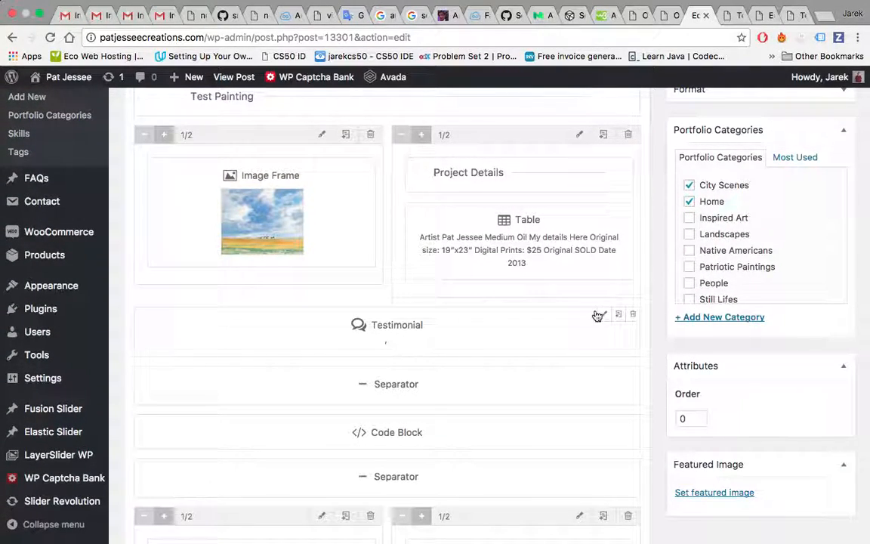
scroll(561, 355, "down", 2)
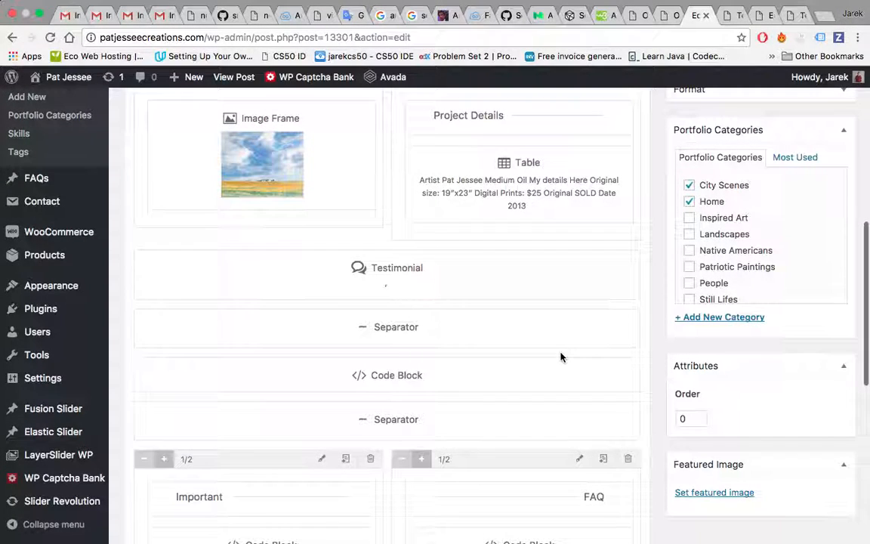
scroll(562, 355, "down", 1)
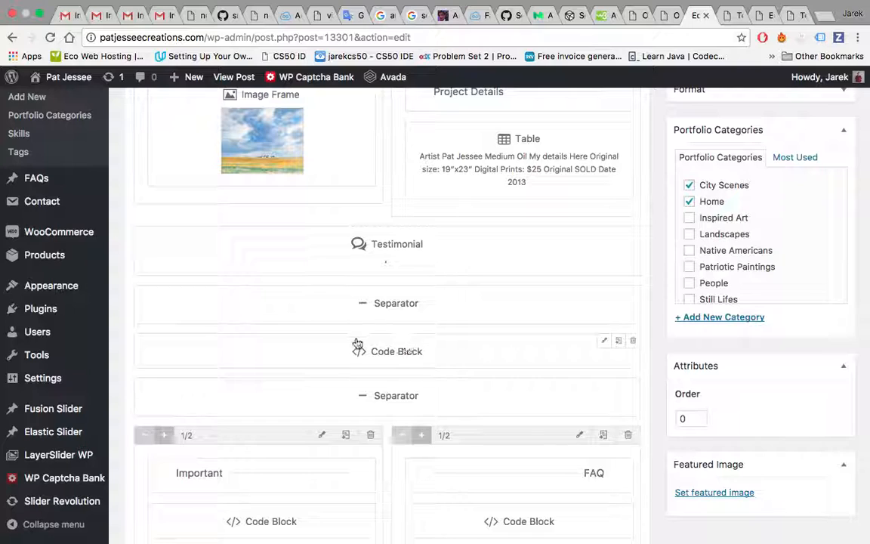
left_click(602, 341)
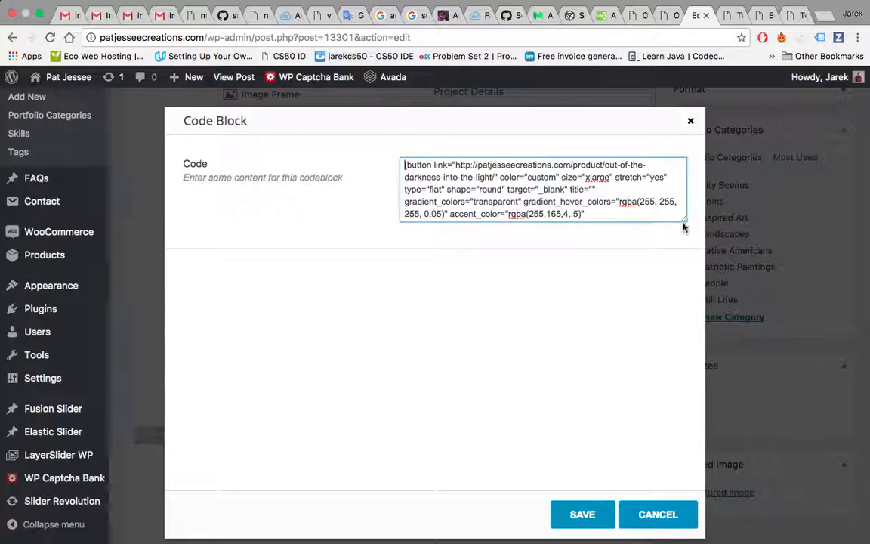
left_click_drag(685, 223, 690, 349)
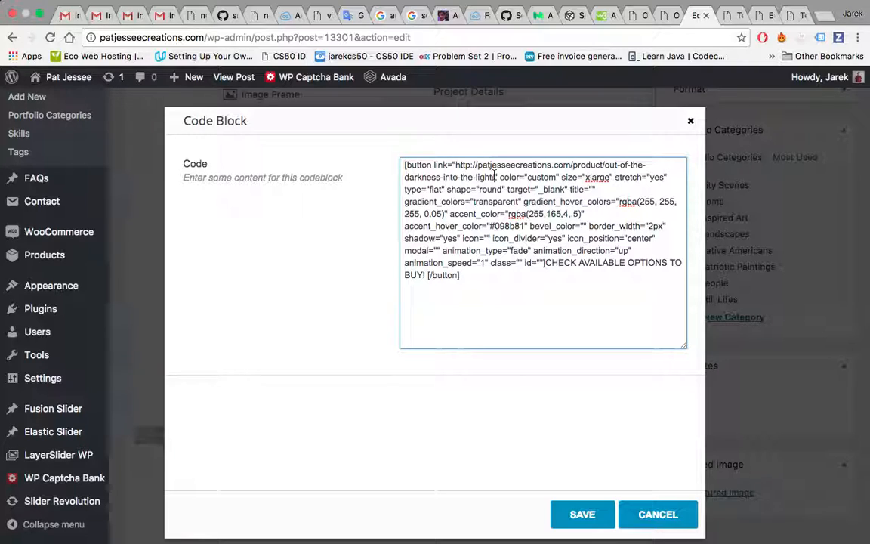
left_click_drag(492, 164, 495, 177)
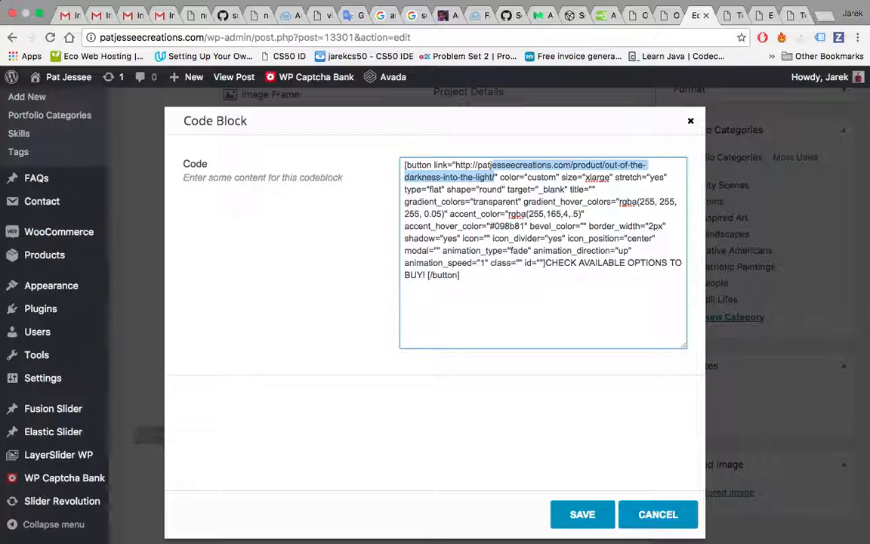
left_click(495, 188)
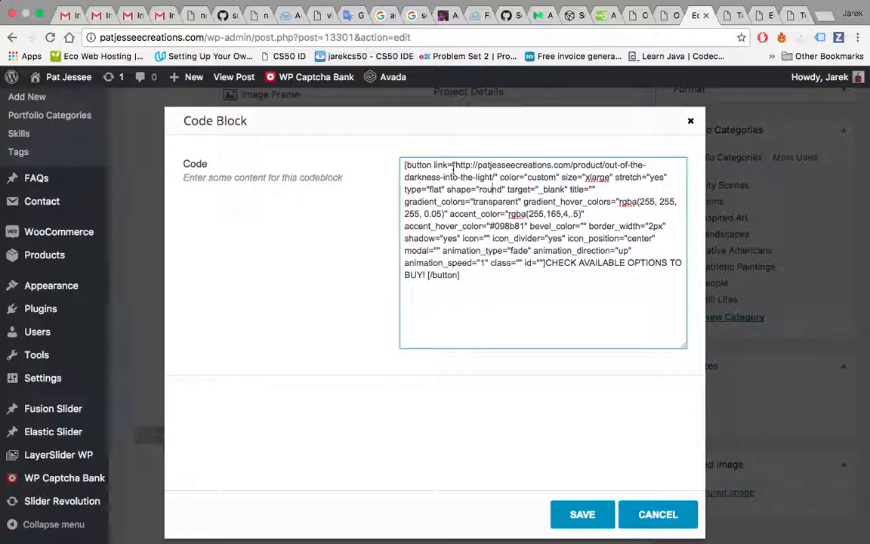
left_click(495, 178)
key("BackSpace")
key("BackSpace")
key("BackSpace")
key("BackSpace")
key("BackSpace")
key("BackSpace")
key("BackSpace")
key("BackSpace")
key("BackSpace")
key("BackSpace")
key("BackSpace")
key("BackSpace")
key("BackSpace")
key("BackSpace")
key("BackSpace")
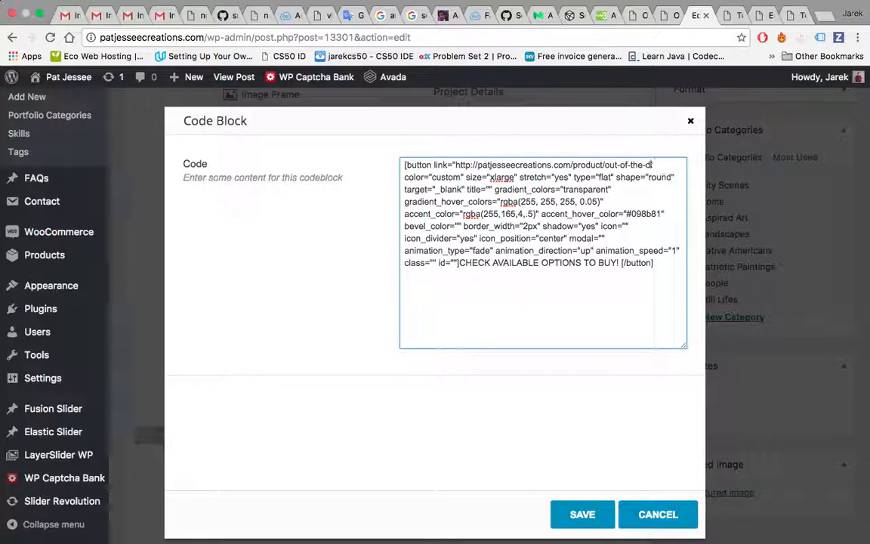
key("BackSpace")
key("BackSpace")
key("BackSpace")
key("BackSpace")
key("BackSpace")
key("BackSpace")
key("BackSpace")
key("BackSpace")
key("BackSpace")
key("BackSpace")
key("BackSpace")
key("BackSpace")
key("BackSpace")
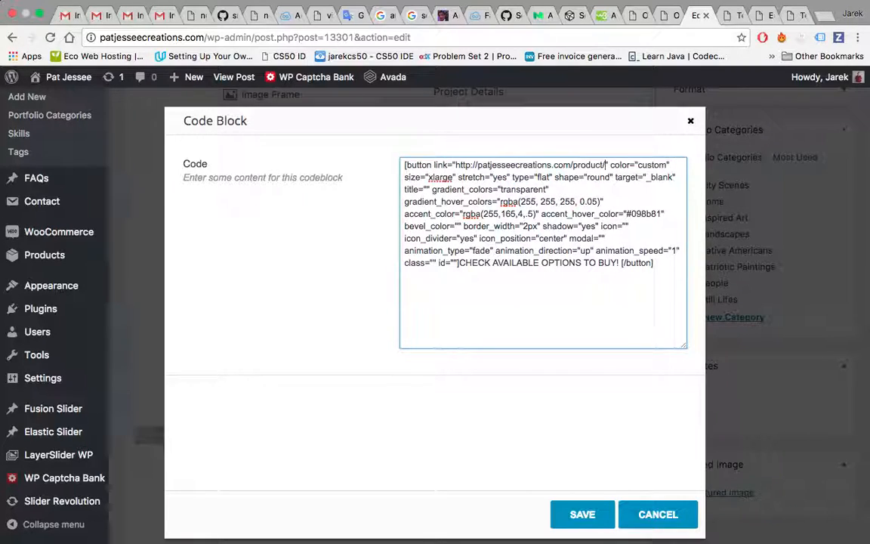
key("BackSpace")
key("BackSpace")
key("BackSpace")
key("BackSpace")
key("BackSpace")
key("BackSpace")
key("BackSpace")
key("BackSpace")
key("BackSpace")
key("BackSpace")
key("BackSpace")
key("BackSpace")
key("BackSpace")
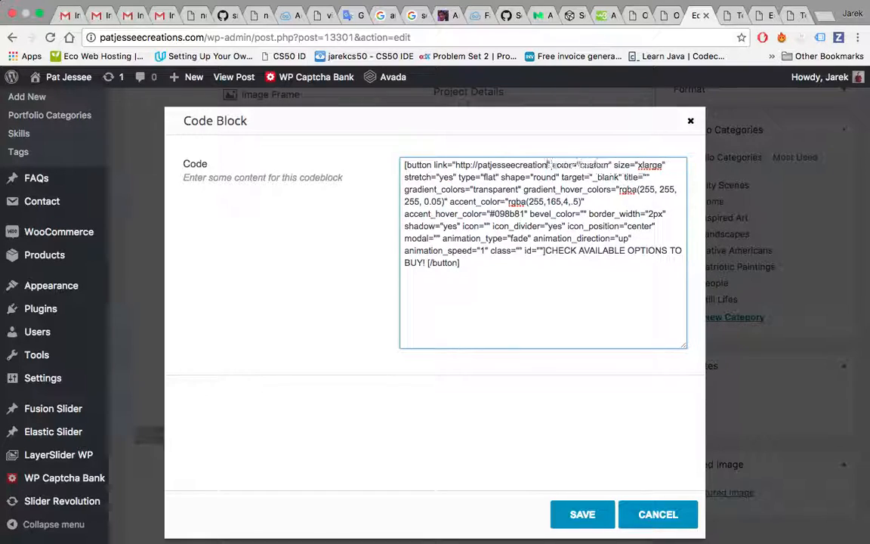
key("BackSpace")
key("BackSpace")
key("BackSpace")
key("BackSpace")
key("BackSpace")
key("BackSpace")
key("BackSpace")
key("BackSpace")
key("BackSpace")
key("BackSpace")
key("BackSpace")
key("BackSpace")
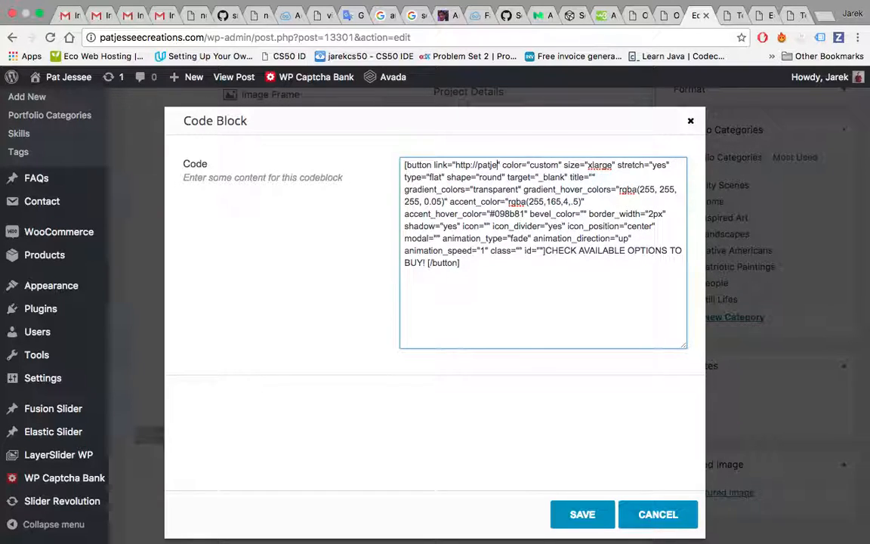
key("BackSpace")
key("BackSpace")
key("BackSpace")
key("BackSpace")
key("BackSpace")
key("BackSpace")
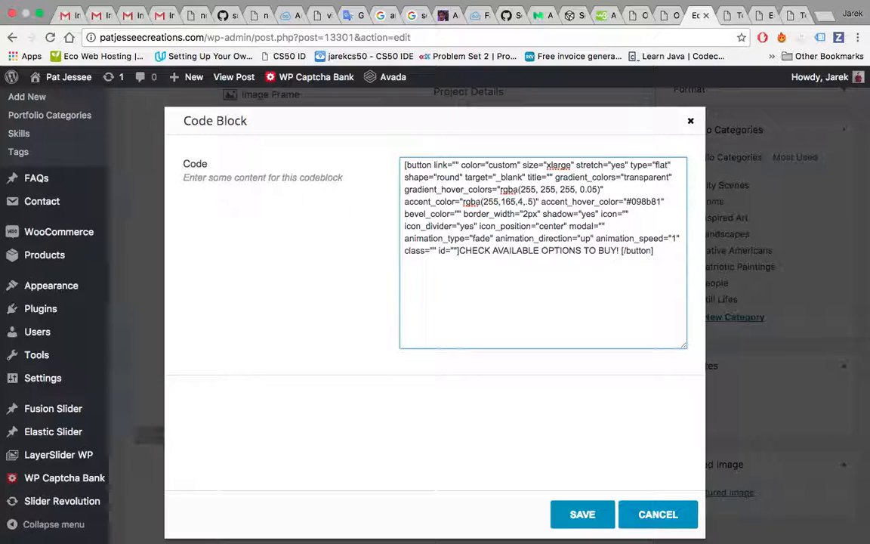
type("http://patjesseecreations.com/product/test-painting/")
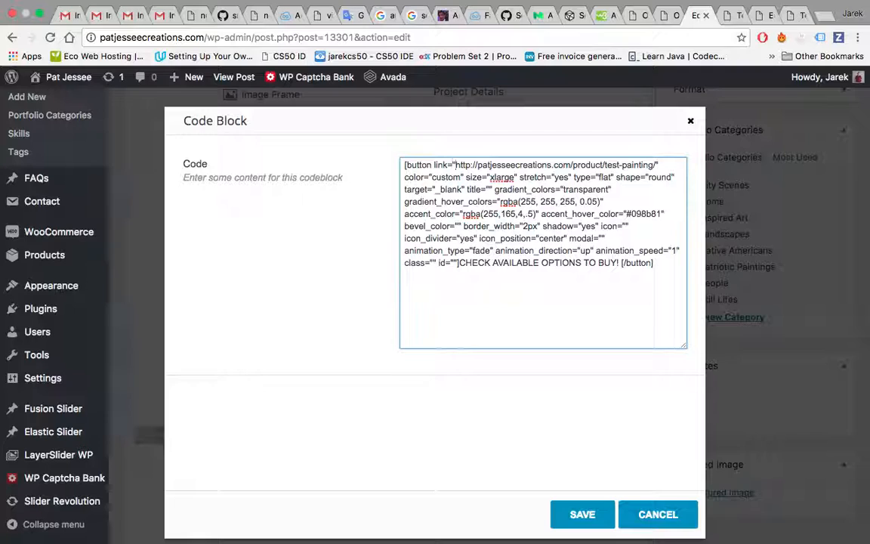
left_click(659, 165)
key("Delete")
key("Return")
left_click(579, 511)
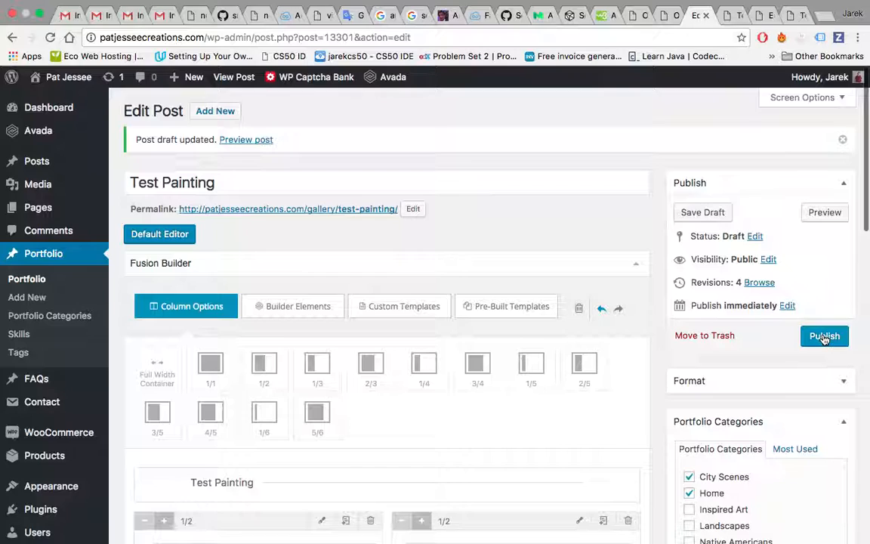
Publish the Test Painting portfolio post and reload its front-end page
left_click(823, 336)
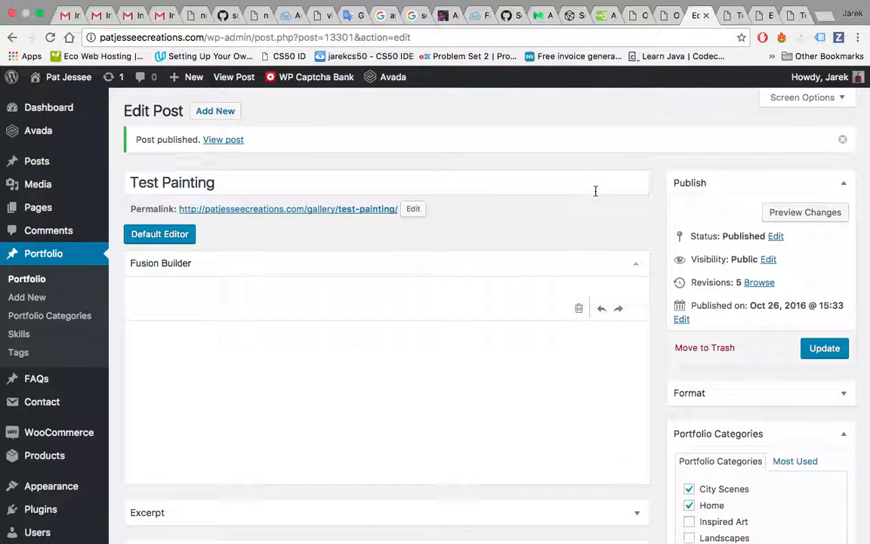
left_click(734, 15)
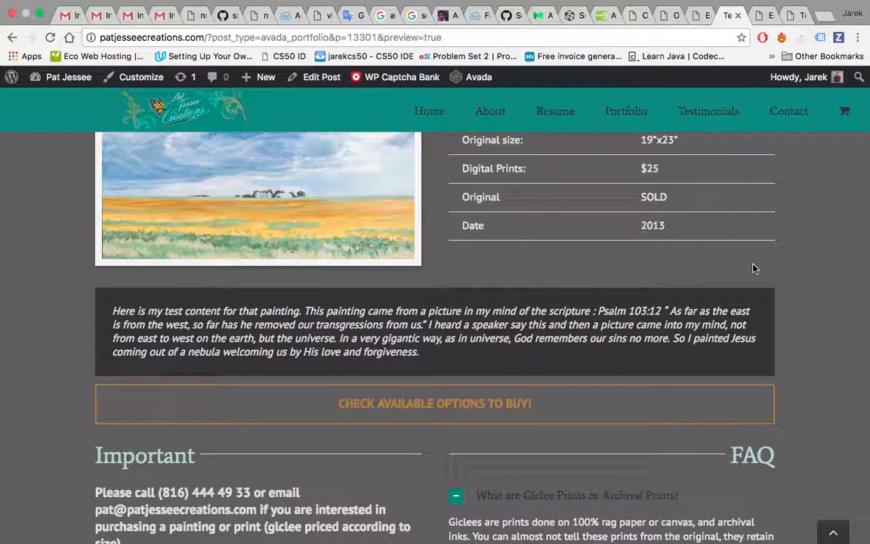
key("super+r")
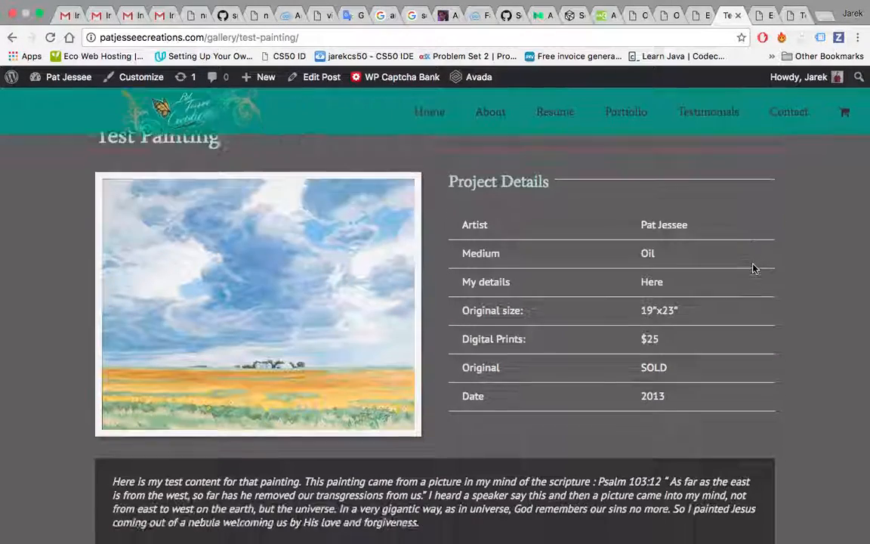
Follow the CHECK AVAILABLE OPTIONS TO BUY! button and look through the Test Painting product page down to the Giclee prints text
scroll(752, 269, "down", 5)
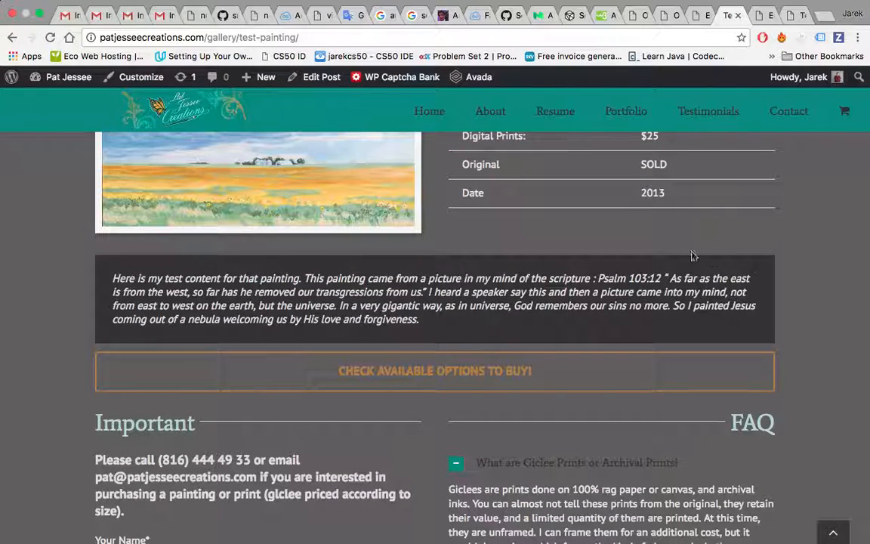
left_click(478, 375)
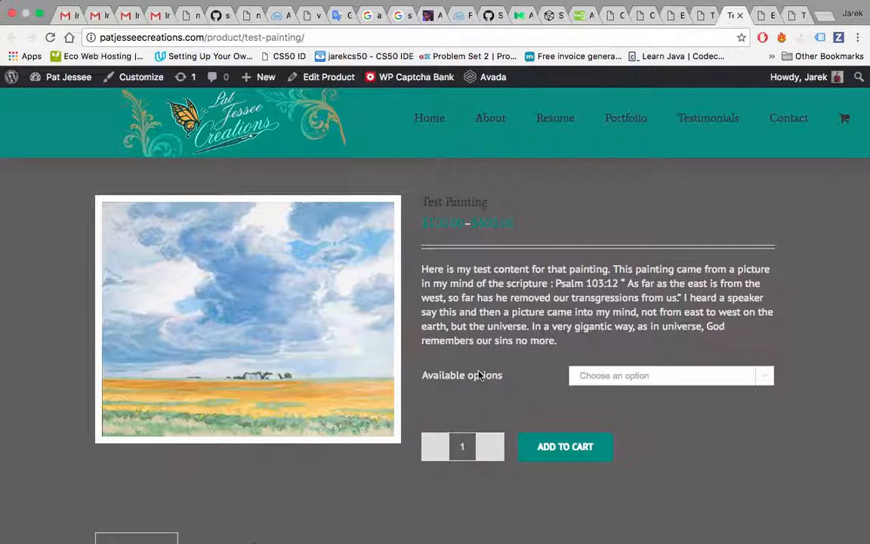
scroll(478, 375, "down", 2)
scroll(478, 375, "down", 5)
scroll(512, 317, "up", 6)
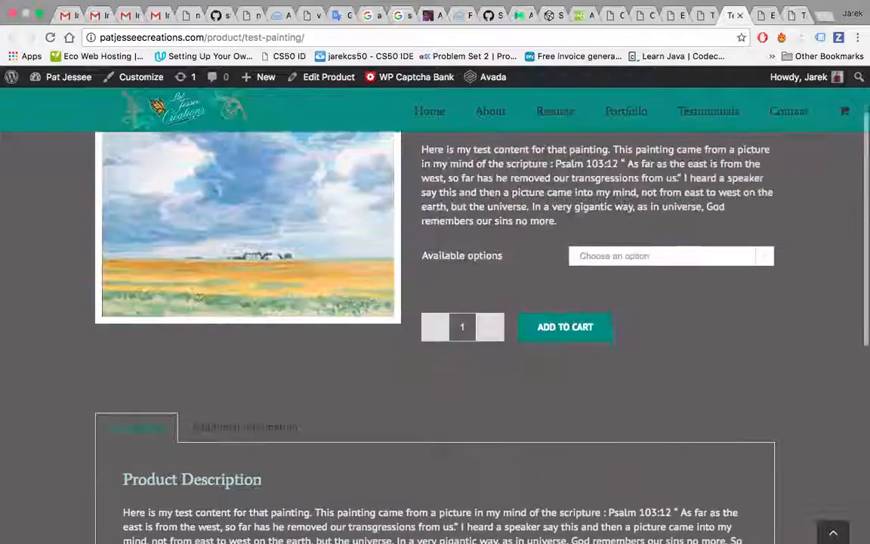
scroll(512, 317, "down", 8)
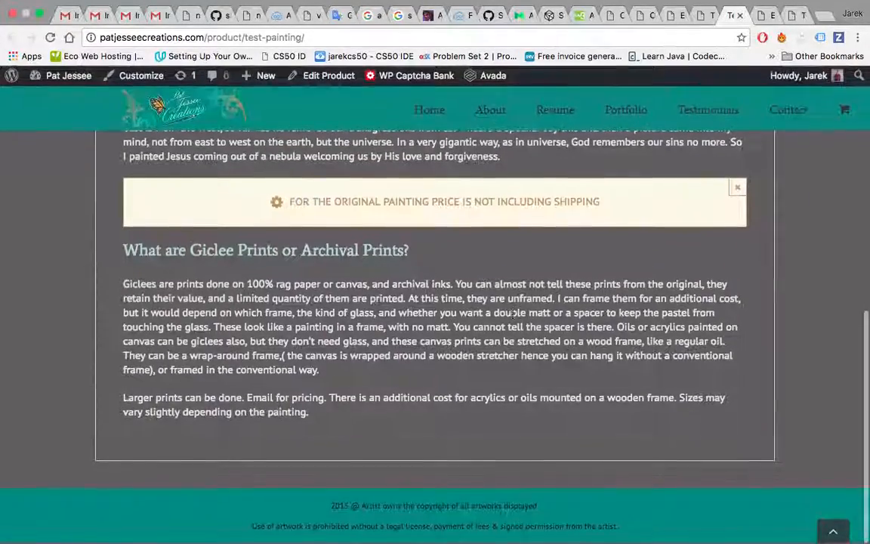
scroll(512, 318, "up", 8)
scroll(512, 312, "up", 2)
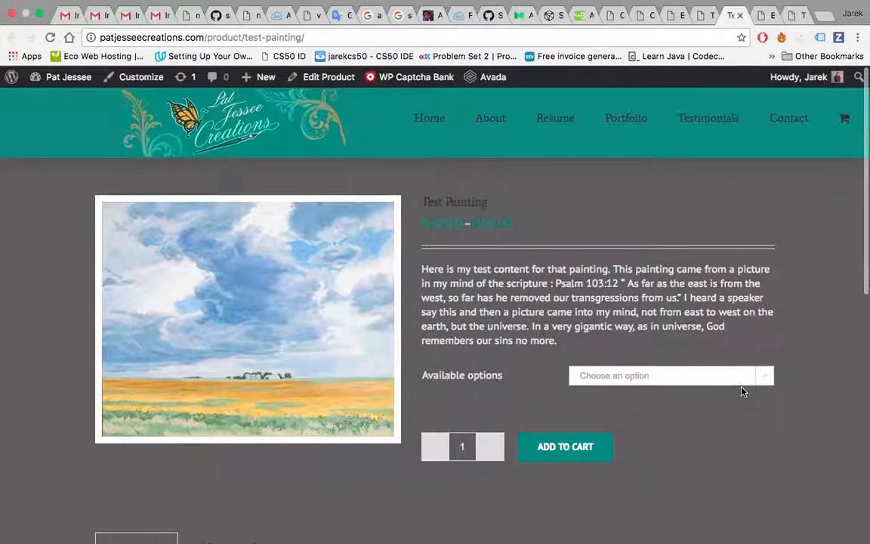
Choose the Giclee prints 16"x20" option on the product page, and close both the product page and the portfolio post page
left_click(738, 376)
left_click(734, 411)
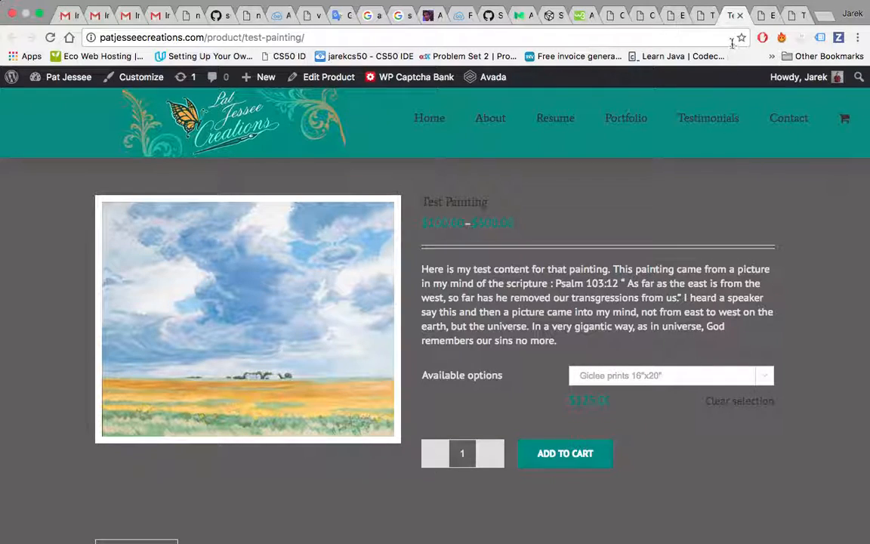
left_click(740, 15)
left_click(743, 17)
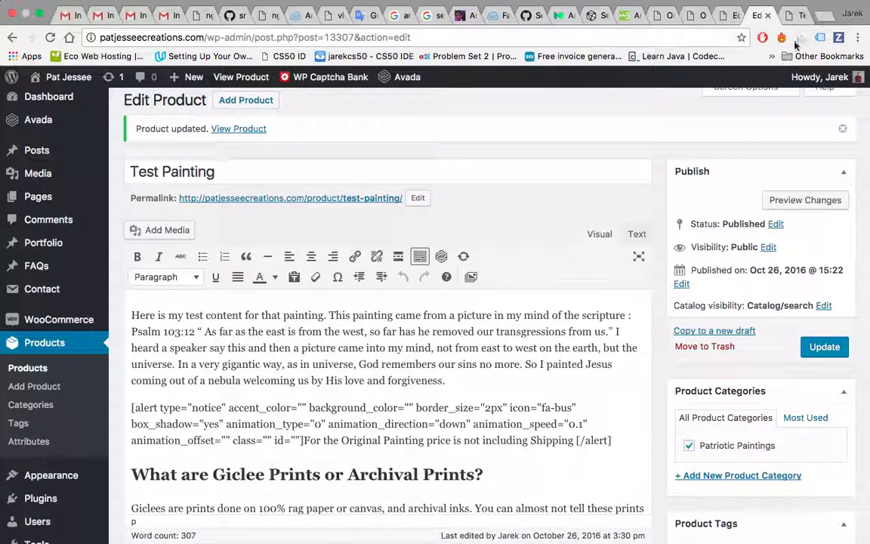
Revisit the Test Painting product page, return to its edit page, and open the list of portfolio posts
left_click(789, 15)
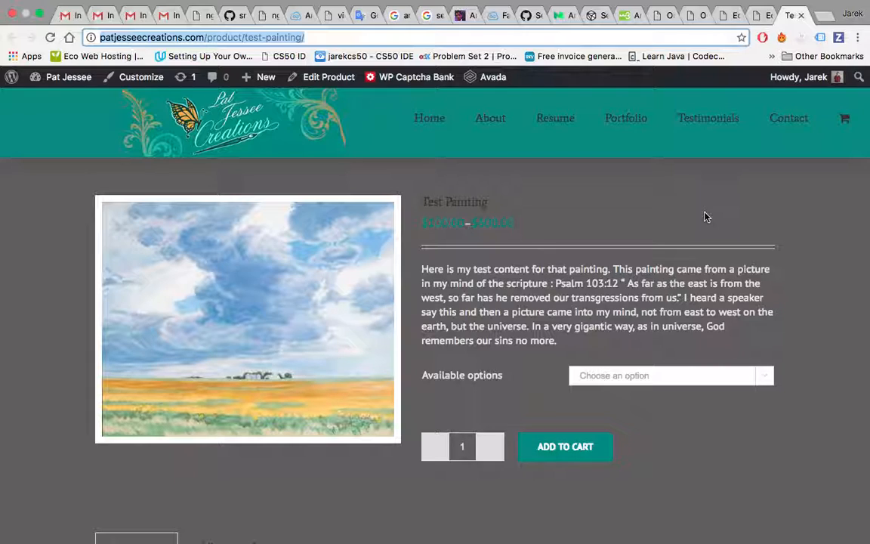
key("ctrl+shift+Tab")
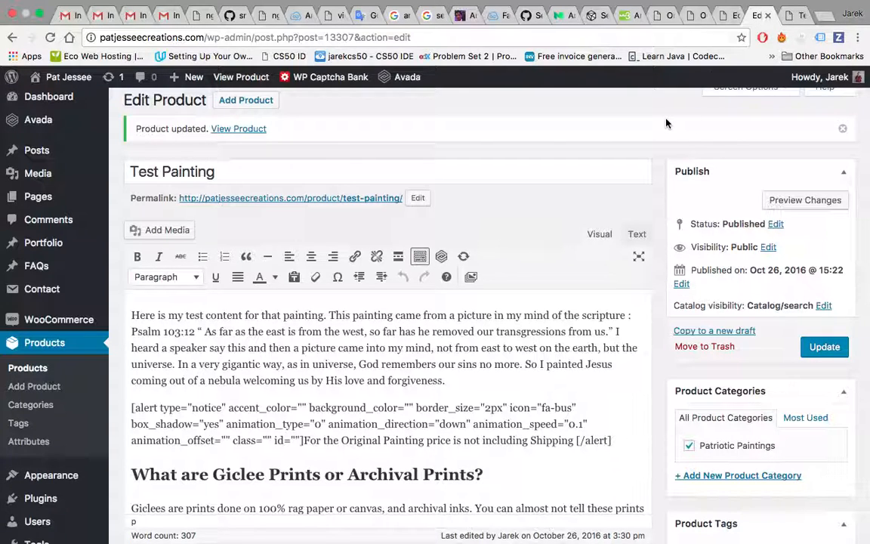
mouse_move(93, 317)
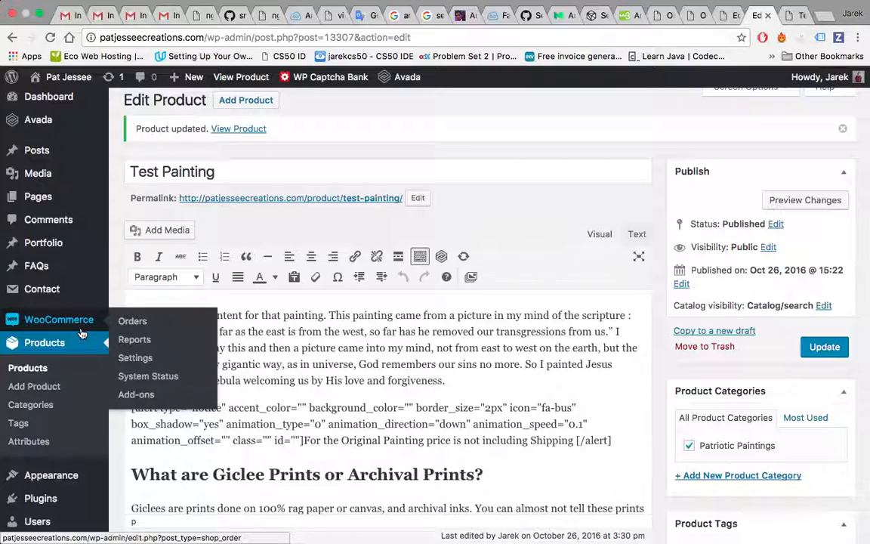
scroll(82, 333, "down", 4)
scroll(82, 333, "up", 4)
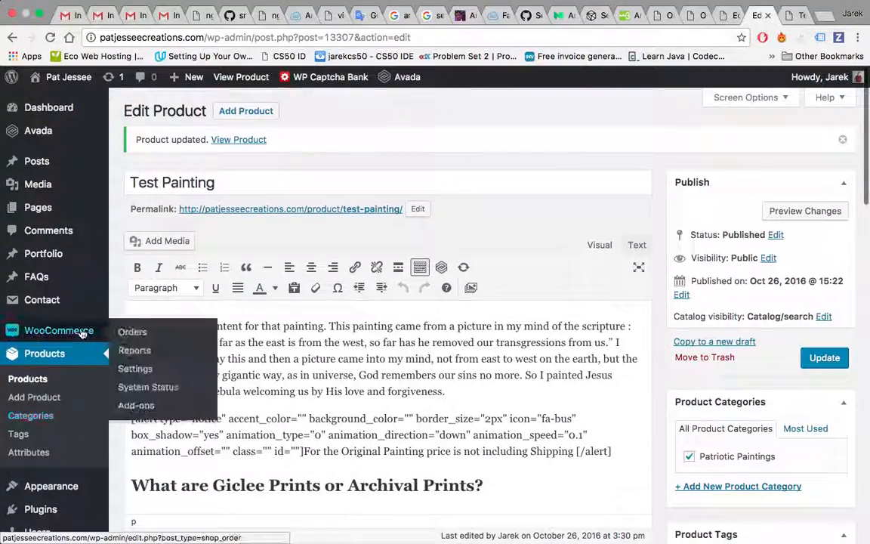
scroll(81, 333, "down", 3)
scroll(81, 334, "up", 4)
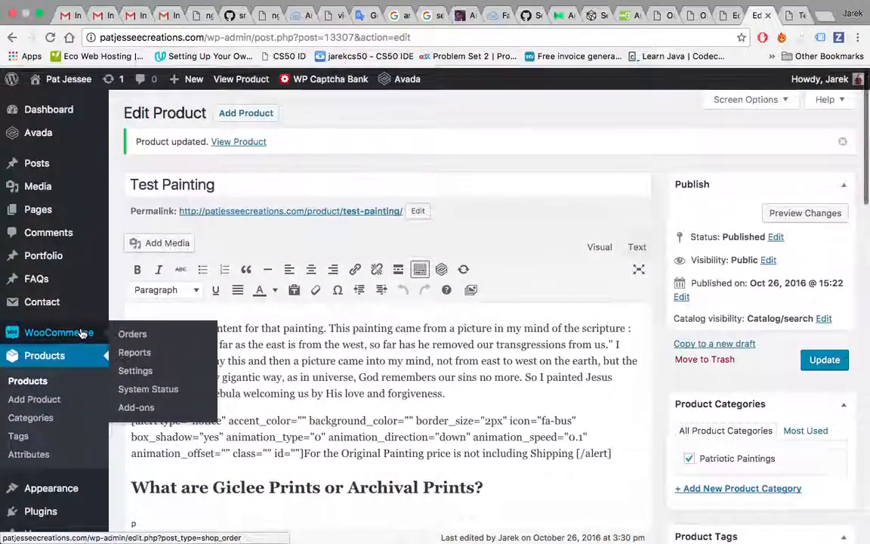
left_click(54, 254)
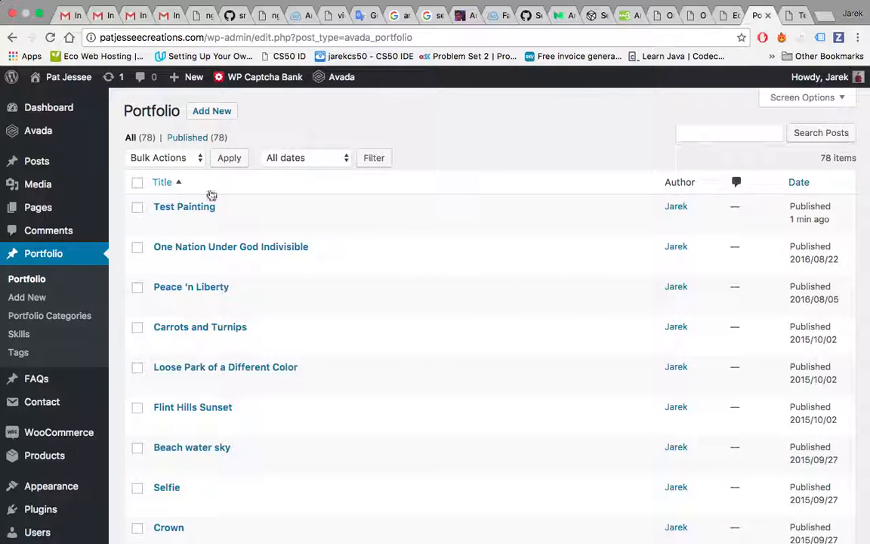
Look through the whole list of portfolio posts
scroll(330, 403, "down", 2)
scroll(329, 404, "down", 20)
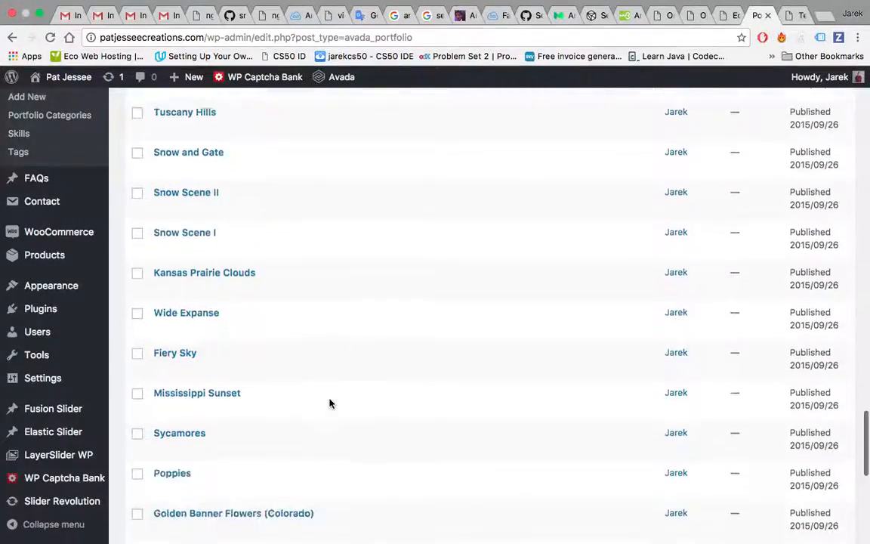
scroll(329, 403, "up", 20)
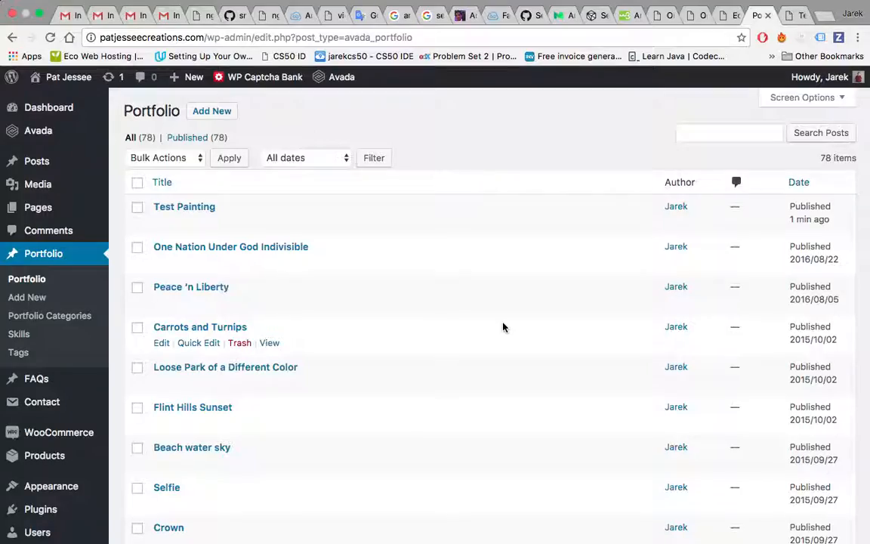
scroll(503, 327, "down", 10)
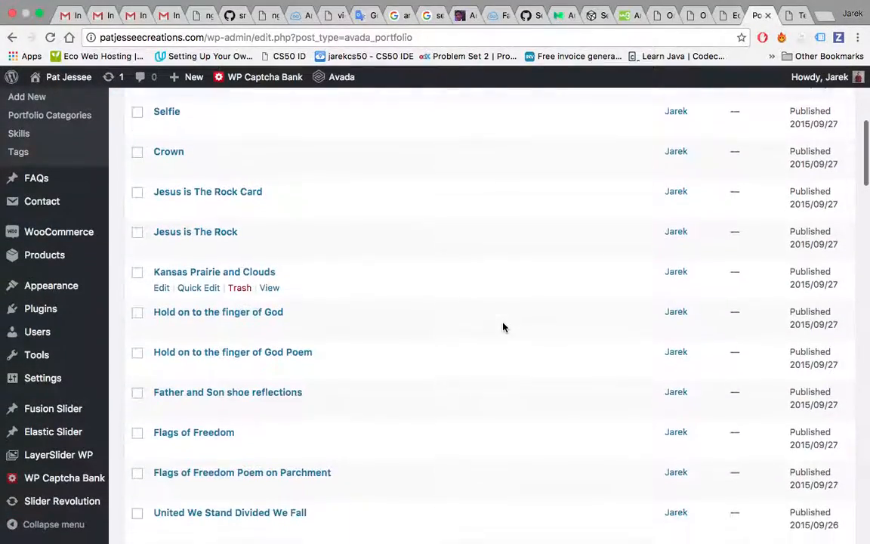
scroll(503, 327, "up", 10)
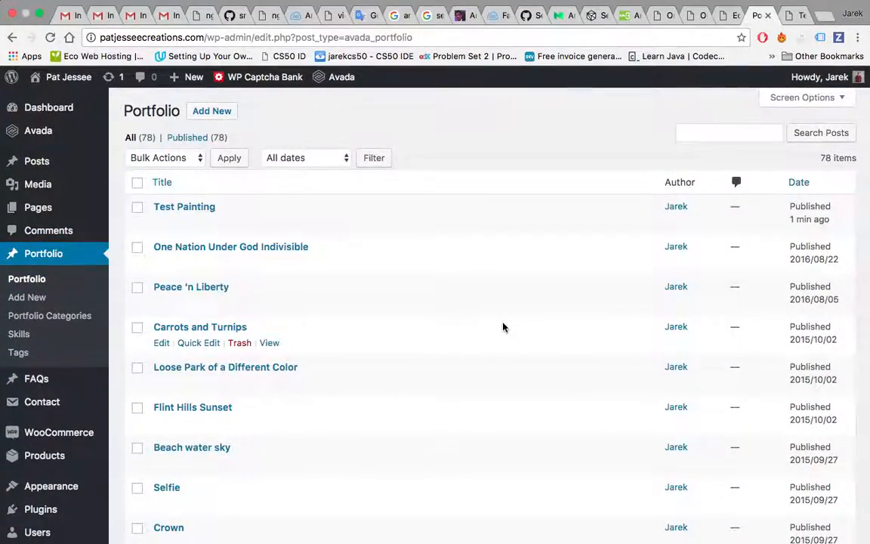
scroll(503, 327, "down", 10)
scroll(502, 326, "up", 10)
Search the portfolio posts for "flag" and look over the matching titles
left_click(750, 135)
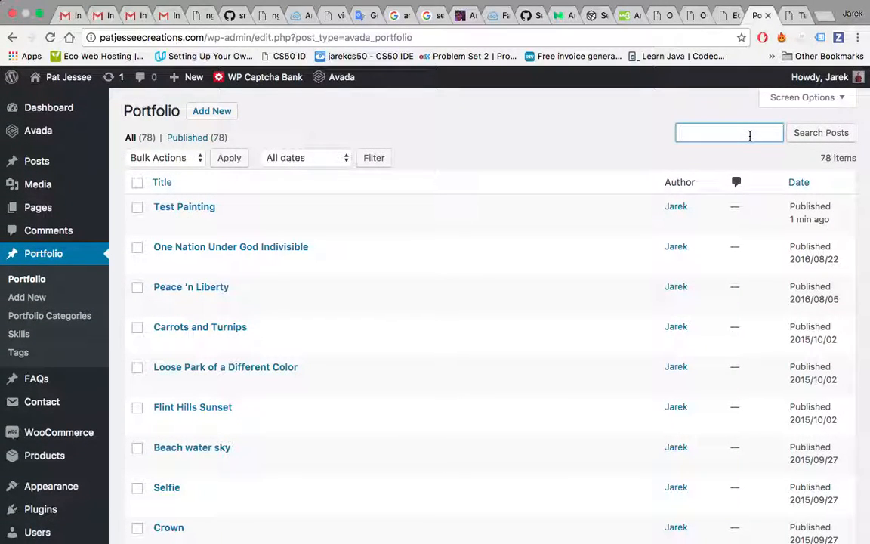
type("flag")
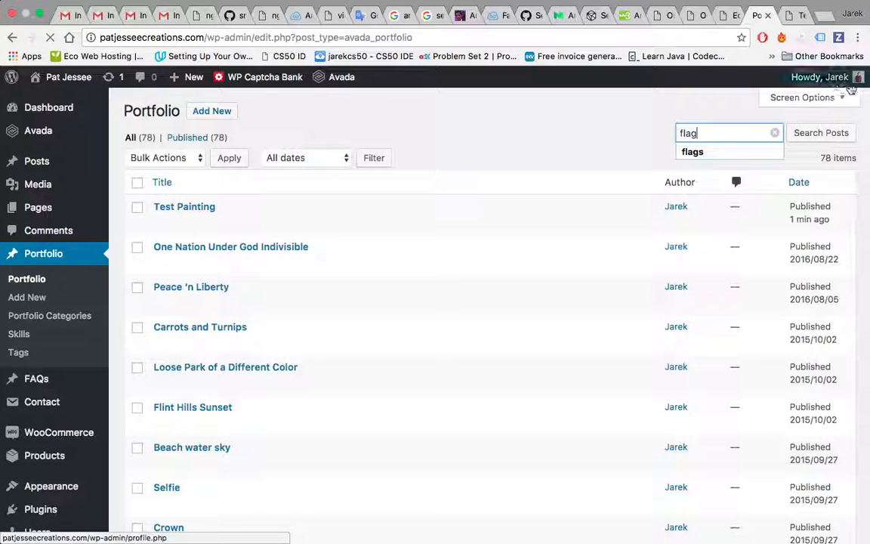
left_click(839, 140)
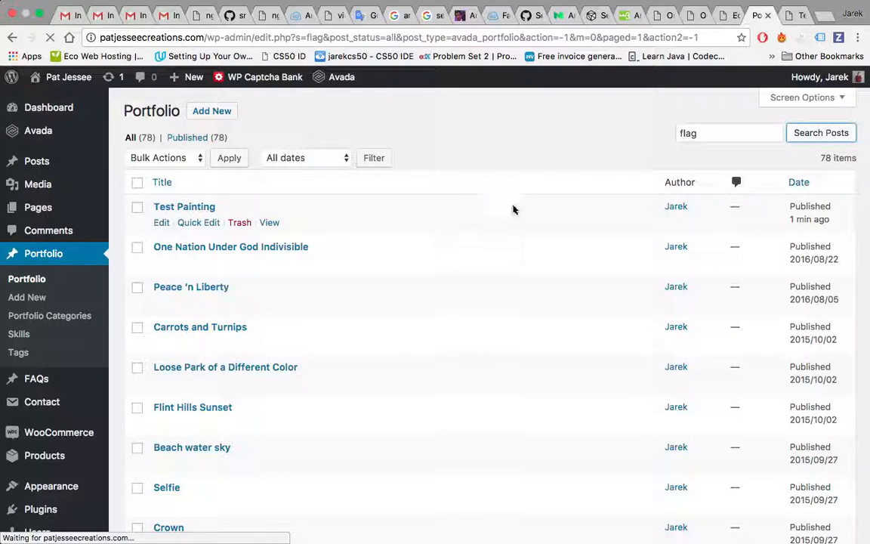
scroll(442, 332, "down", 2)
scroll(442, 332, "up", 2)
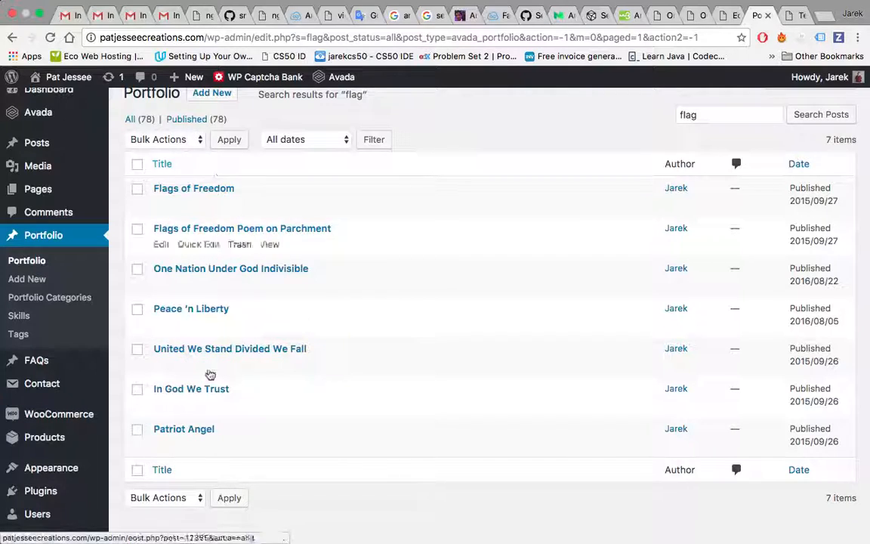
Clear the search term "flag" from the portfolio post search
left_click(736, 121)
left_click(776, 115)
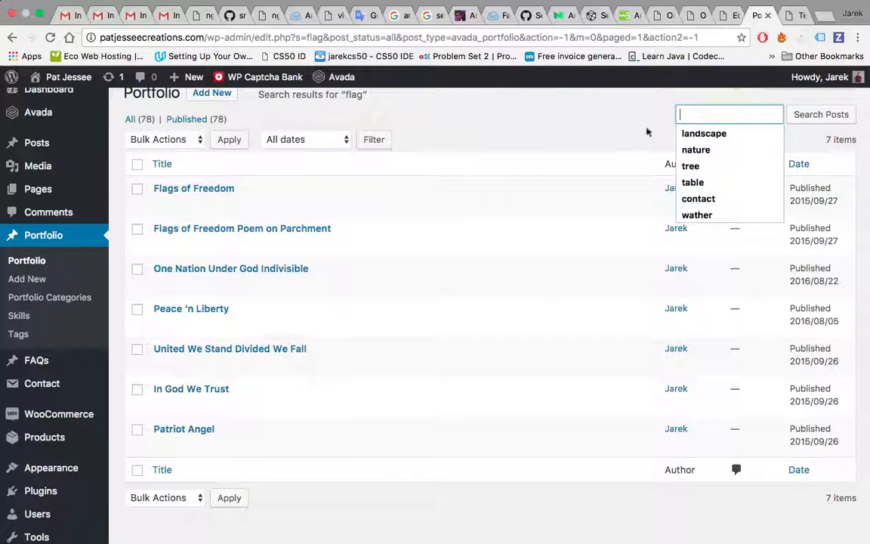
left_click(423, 131)
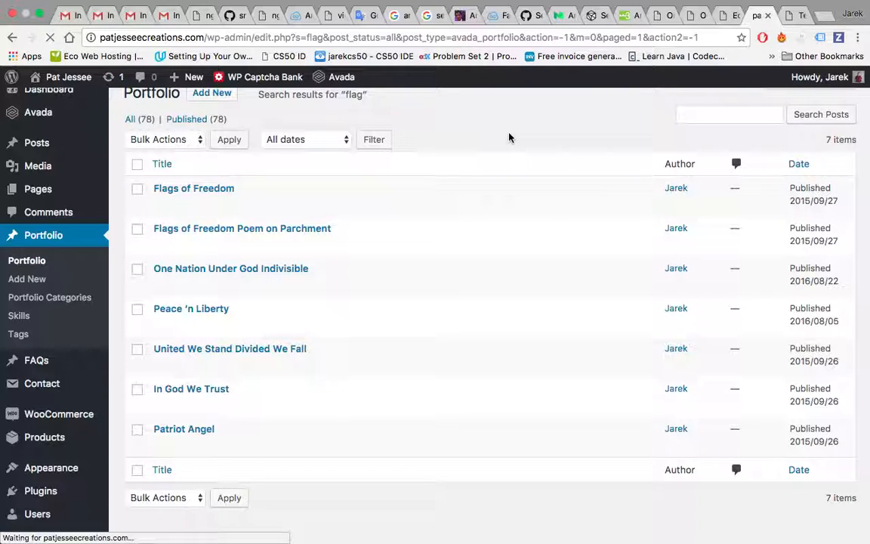
Look over the Test Painting product page and open the site's public portfolio page
left_click(789, 17)
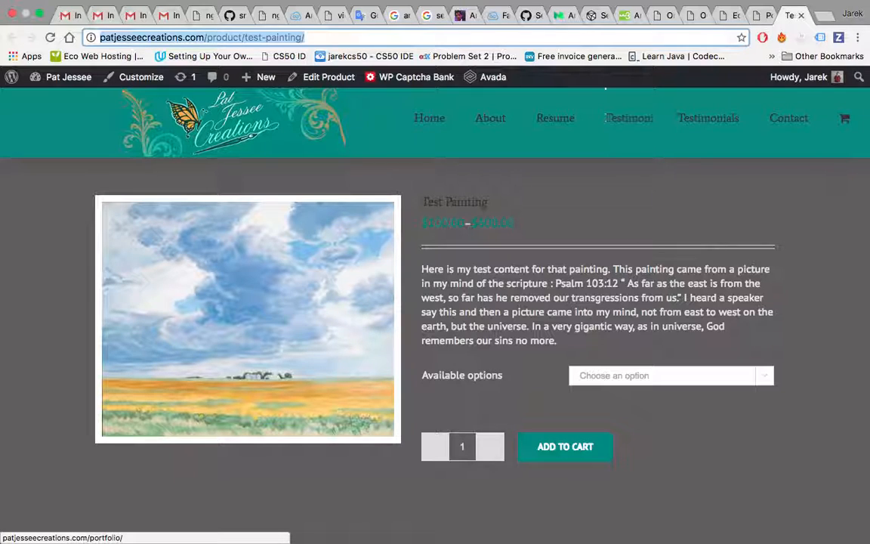
scroll(620, 285, "down", 5)
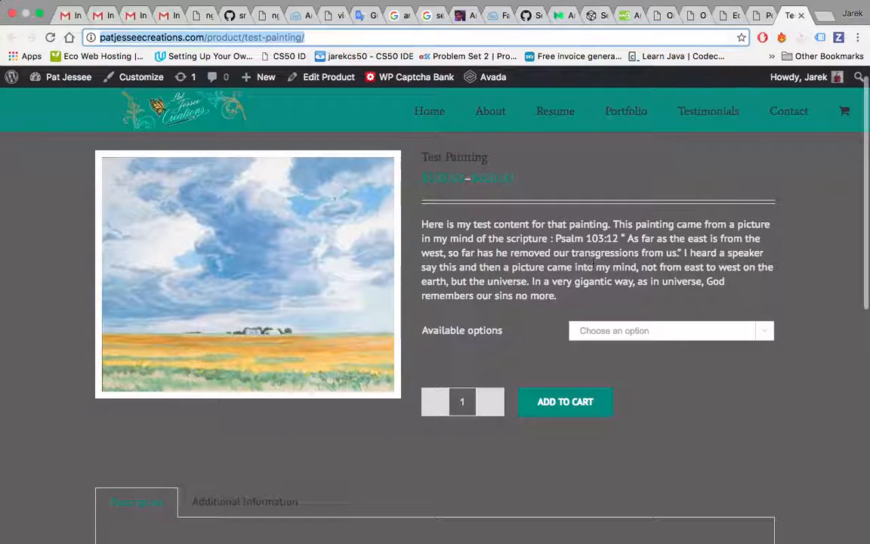
scroll(641, 286, "up", 5)
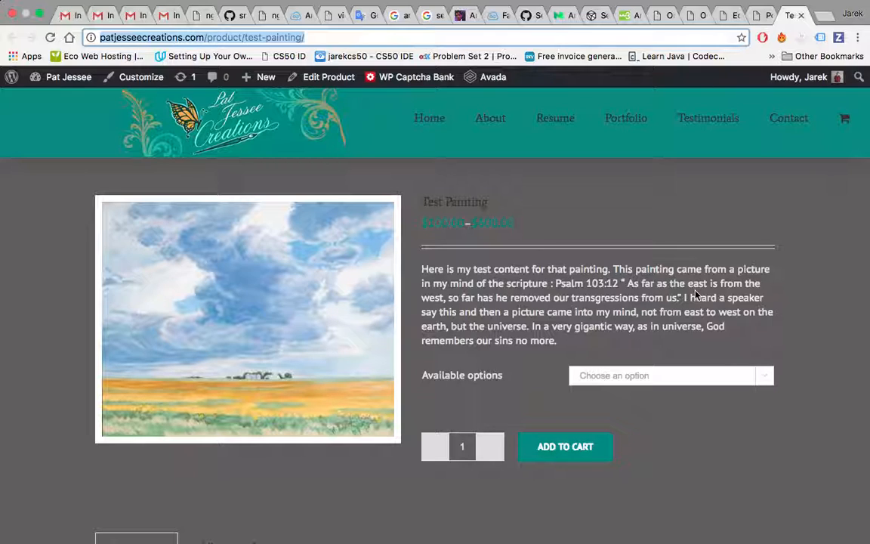
left_click(626, 118)
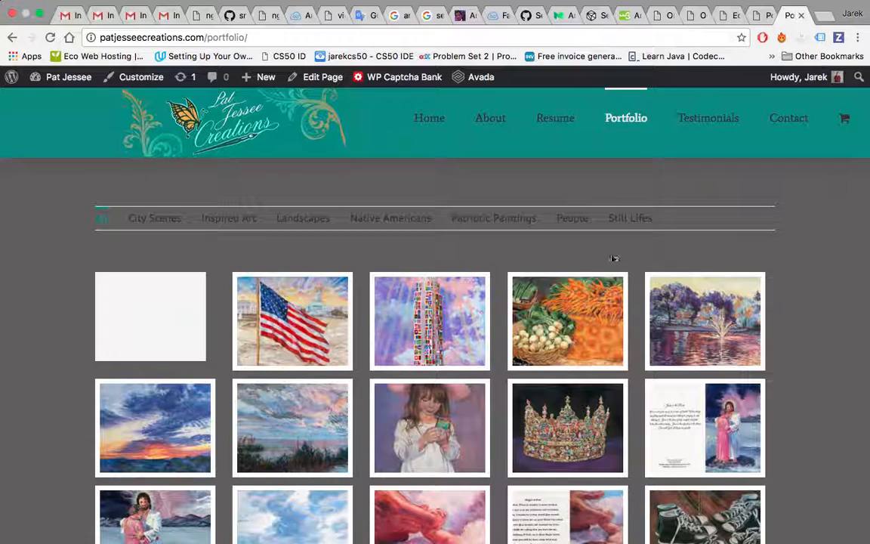
Return to the site admin and reopen the Test Painting post for editing from the portfolio post list
left_click(728, 15)
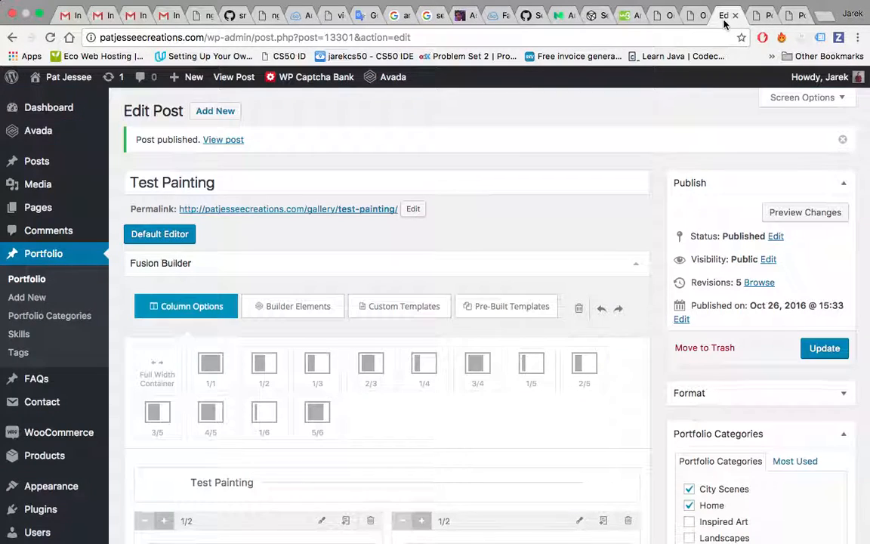
scroll(653, 225, "down", 3)
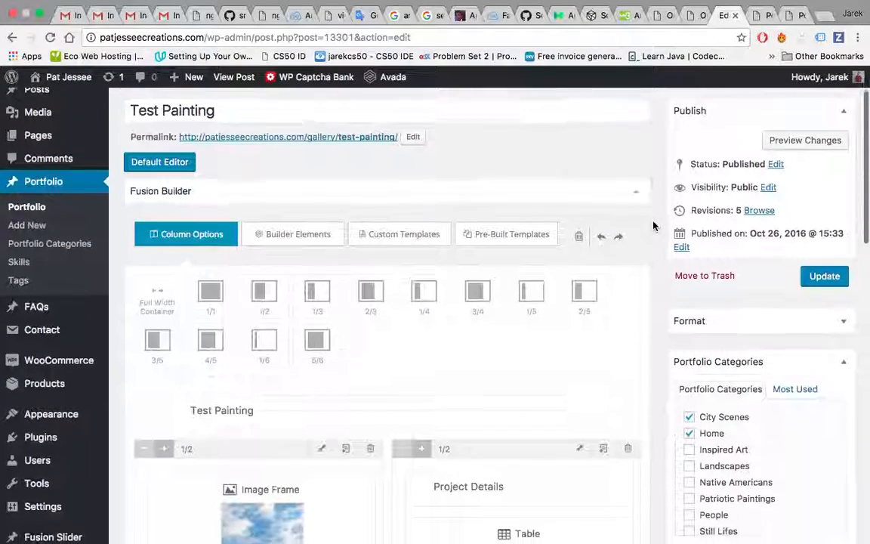
scroll(654, 226, "up", 2)
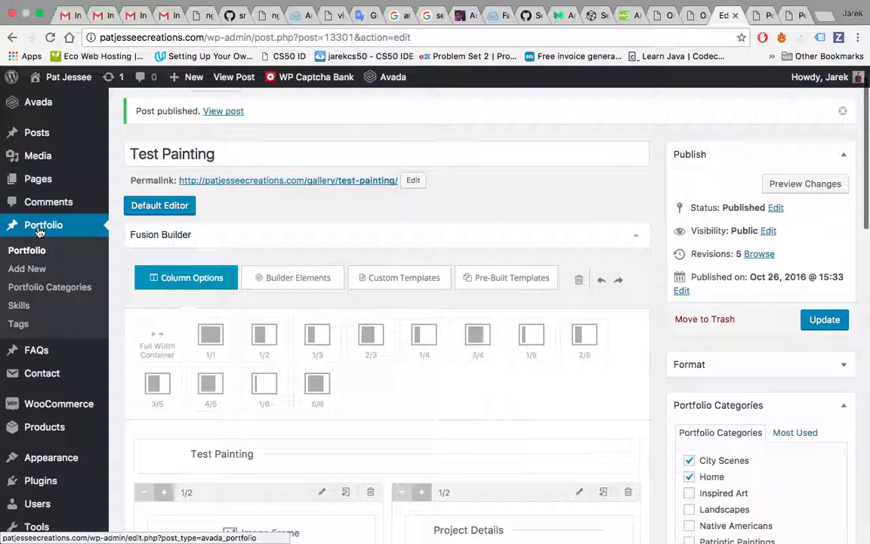
left_click(37, 253)
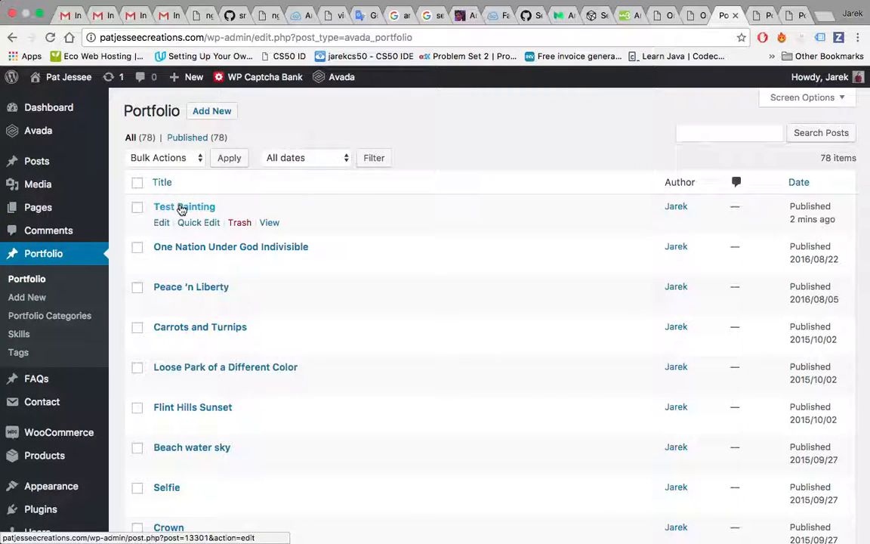
left_click(181, 209)
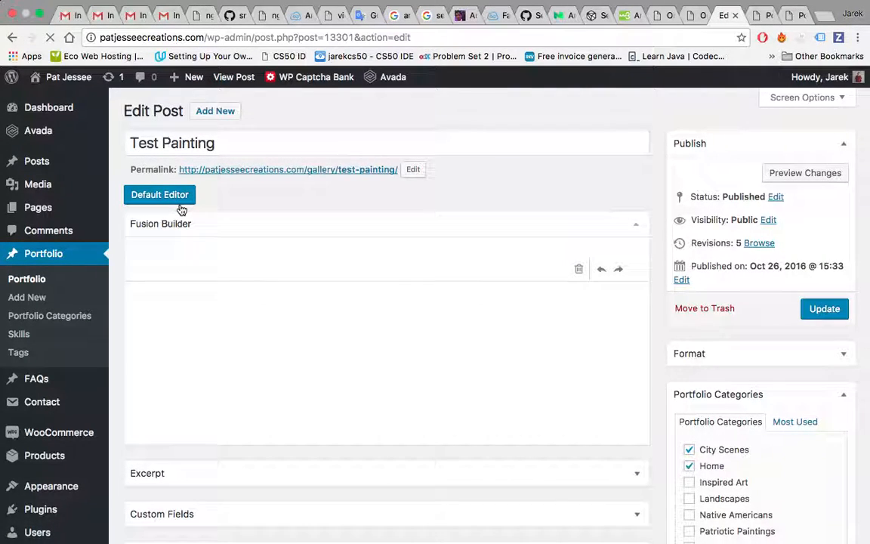
Set Kansas-Prairie-and-Clouds.jpg from the media library as the Test Painting post's featured image and update the post
scroll(663, 252, "down", 8)
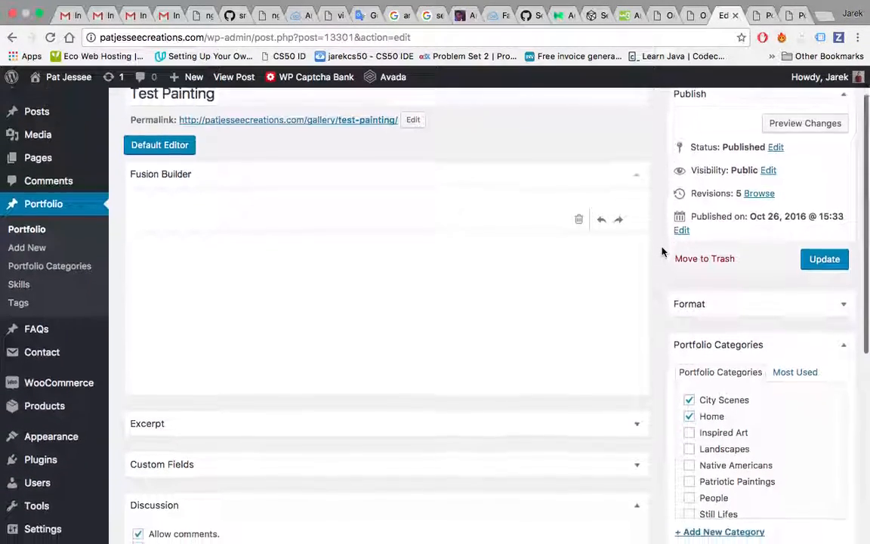
scroll(662, 251, "down", 2)
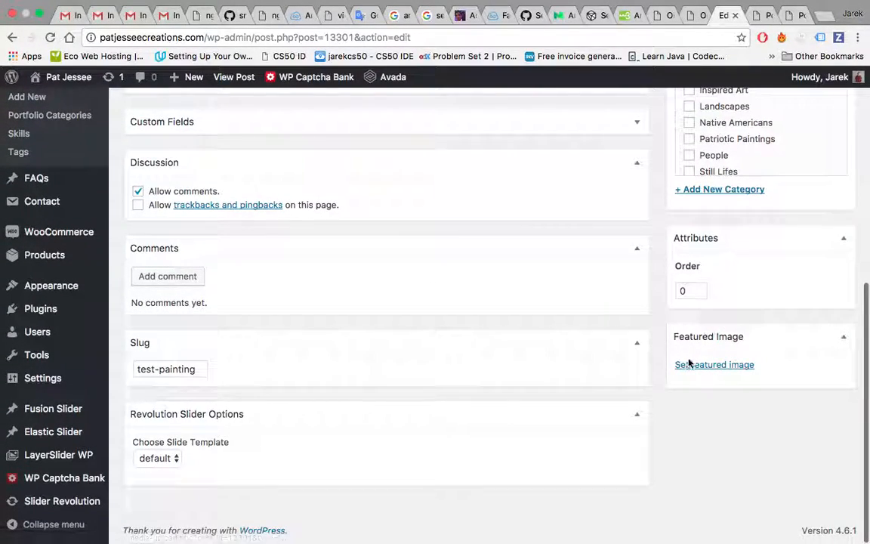
left_click_drag(721, 340, 732, 348)
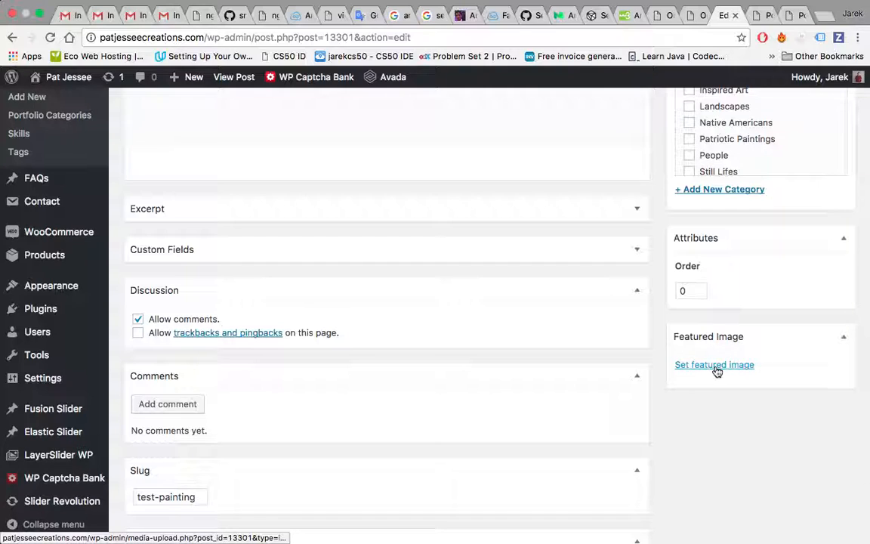
scroll(734, 410, "down", 2)
scroll(734, 412, "up", 1)
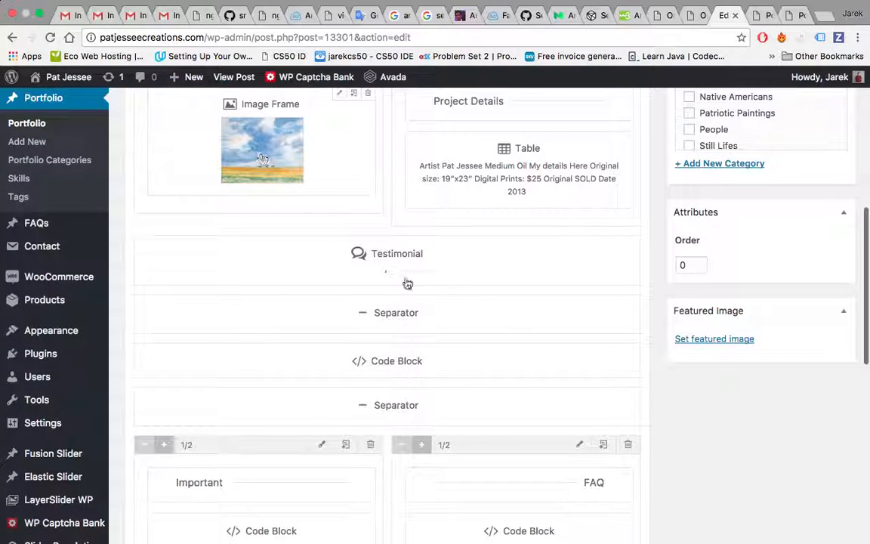
left_click(744, 340)
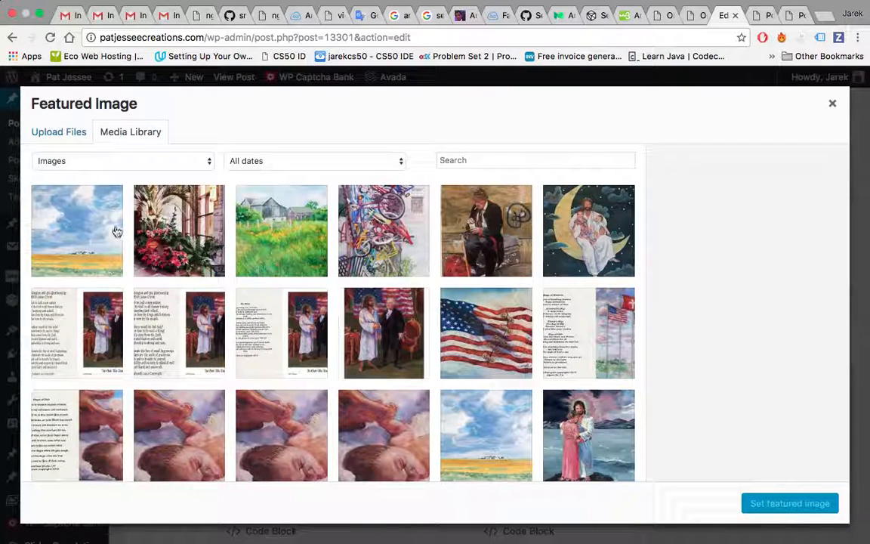
left_click(117, 231)
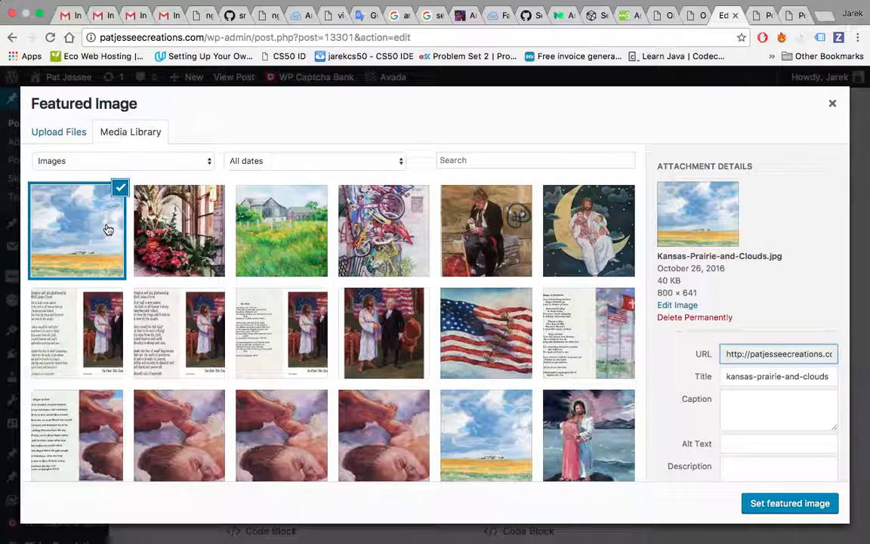
left_click(798, 503)
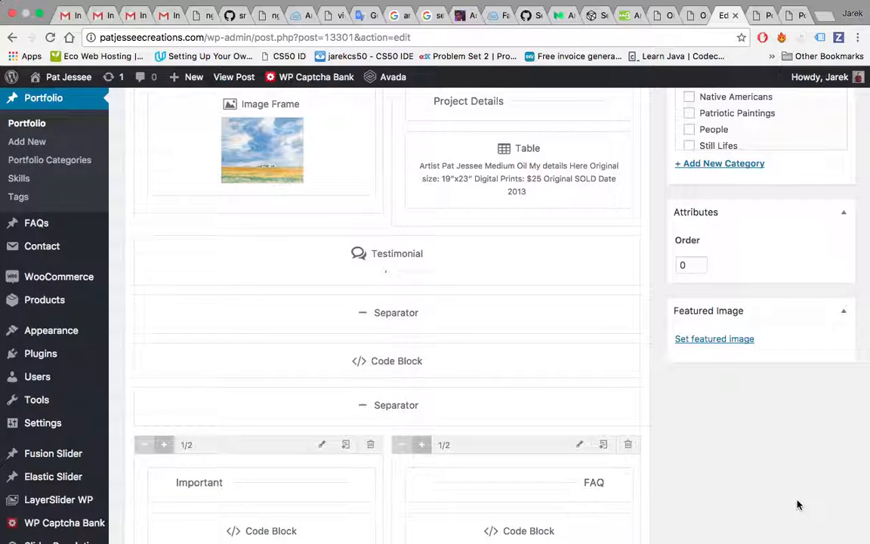
scroll(798, 505, "up", 10)
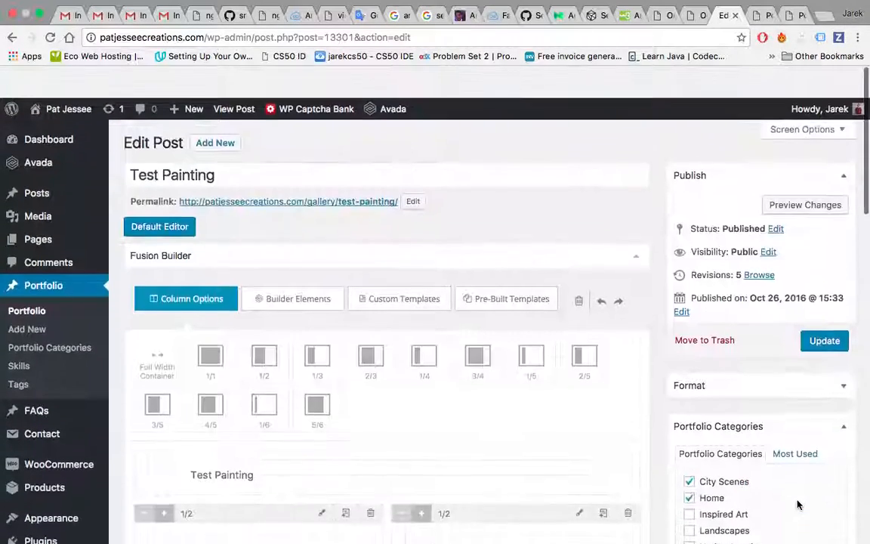
left_click(827, 311)
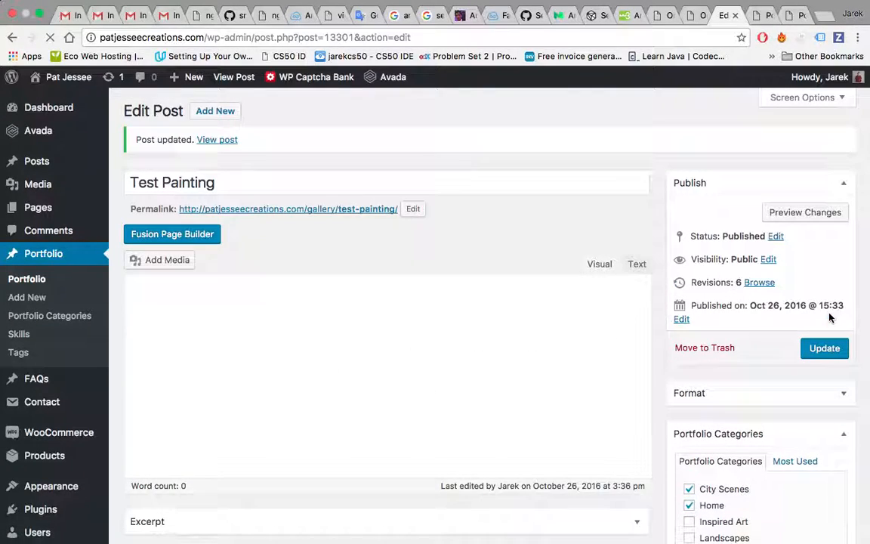
Reload the public portfolio page to check the Test Painting thumbnail, and close that page and the "flag" search results
left_click(759, 15)
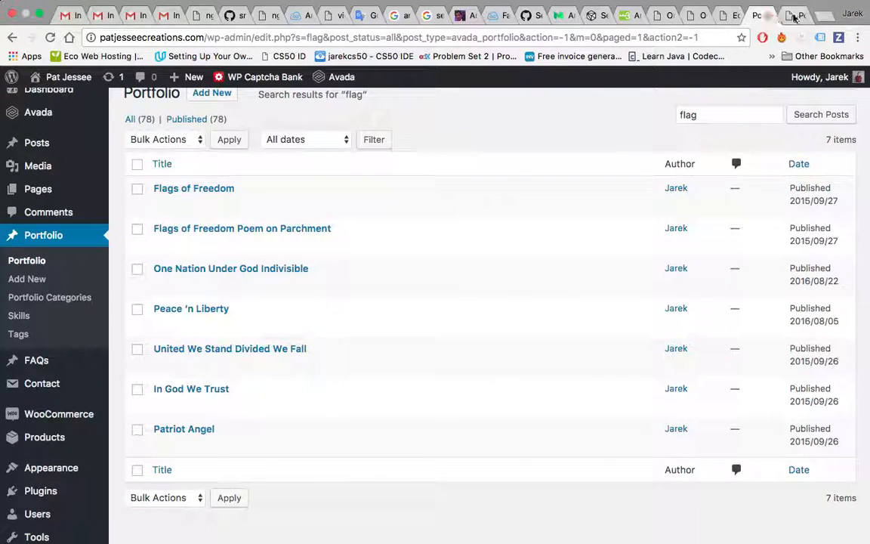
left_click(793, 15)
left_click(50, 37)
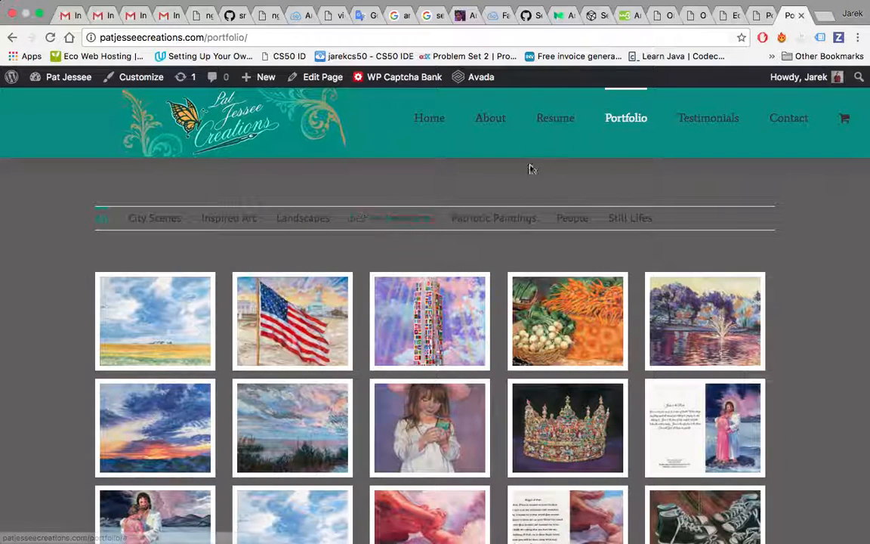
left_click(801, 16)
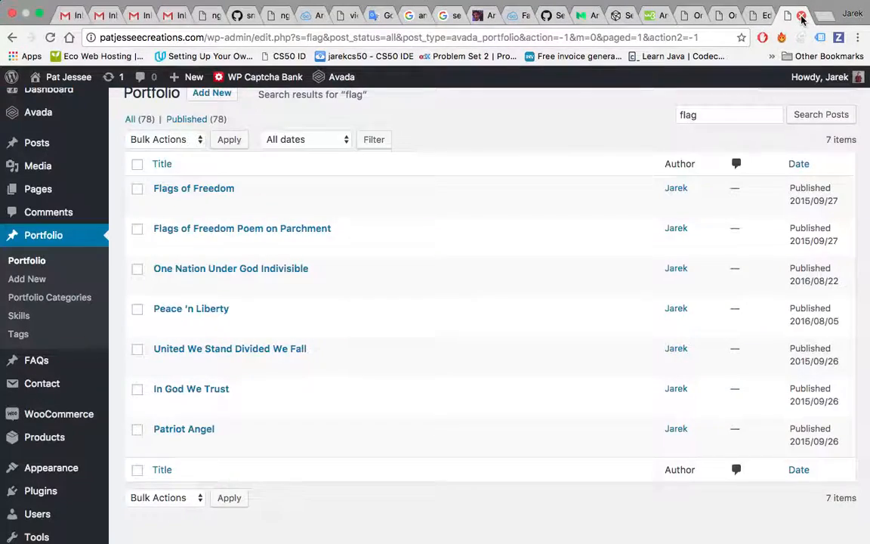
left_click(801, 16)
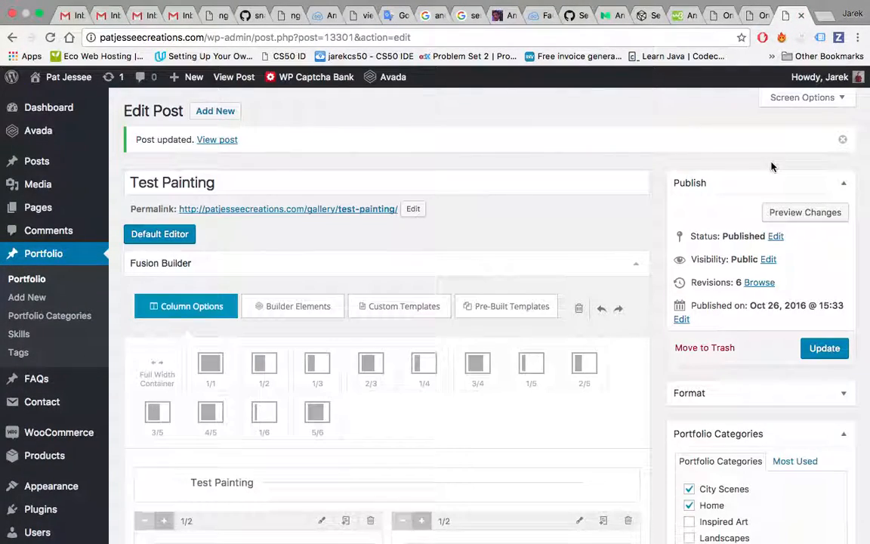
Review the Test Painting post's layout in the editor and preview it, examining the image, project details and description
scroll(633, 157, "down", 5)
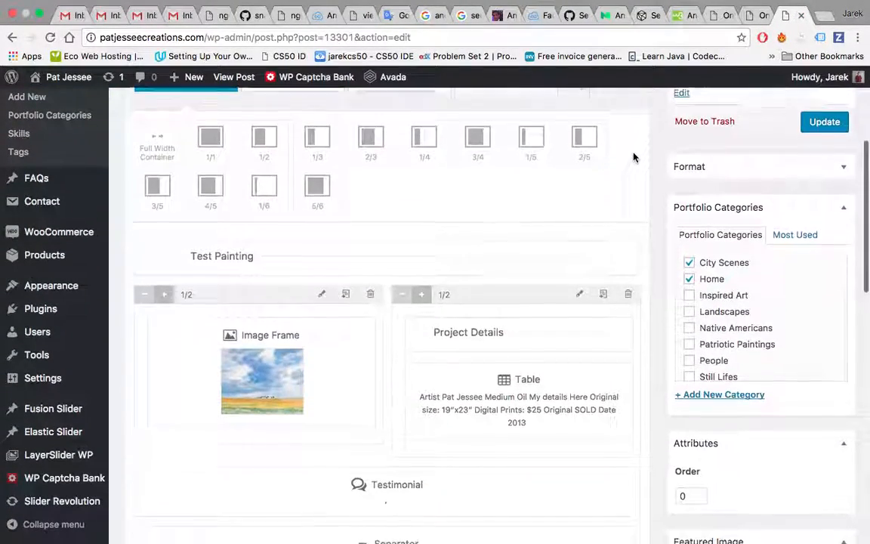
scroll(656, 270, "down", 1)
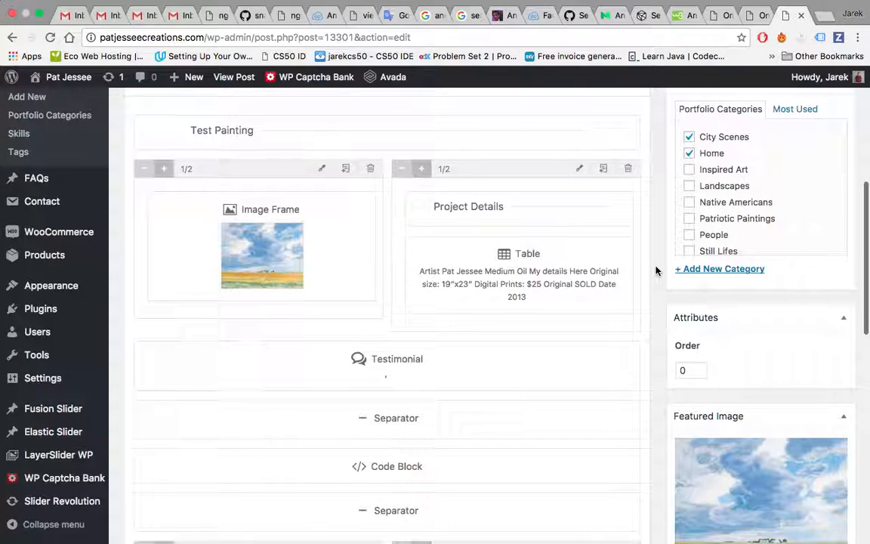
mouse_move(592, 243)
scroll(592, 243, "up", 6)
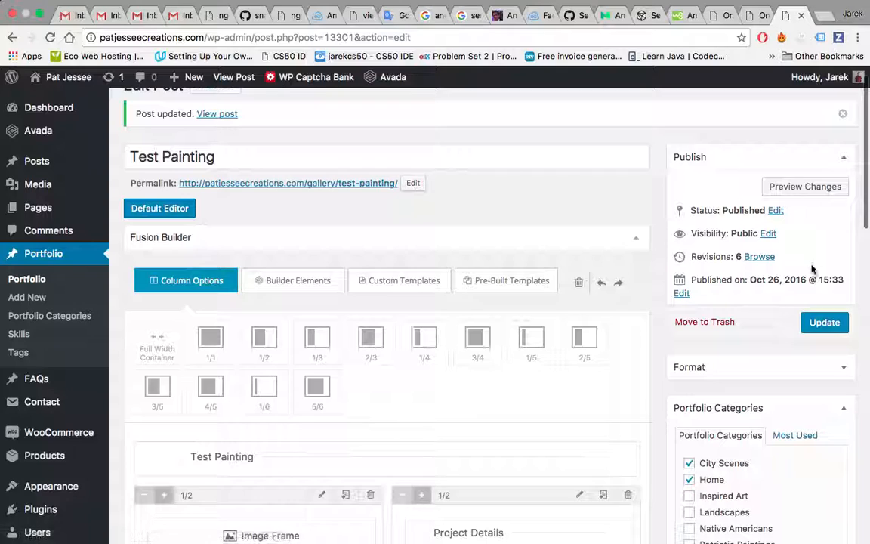
left_click(815, 193)
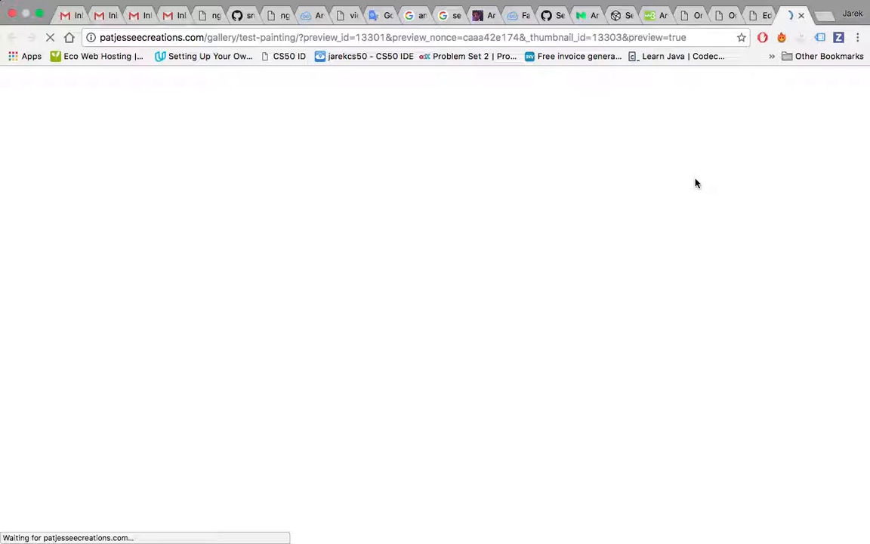
scroll(689, 412, "down", 3)
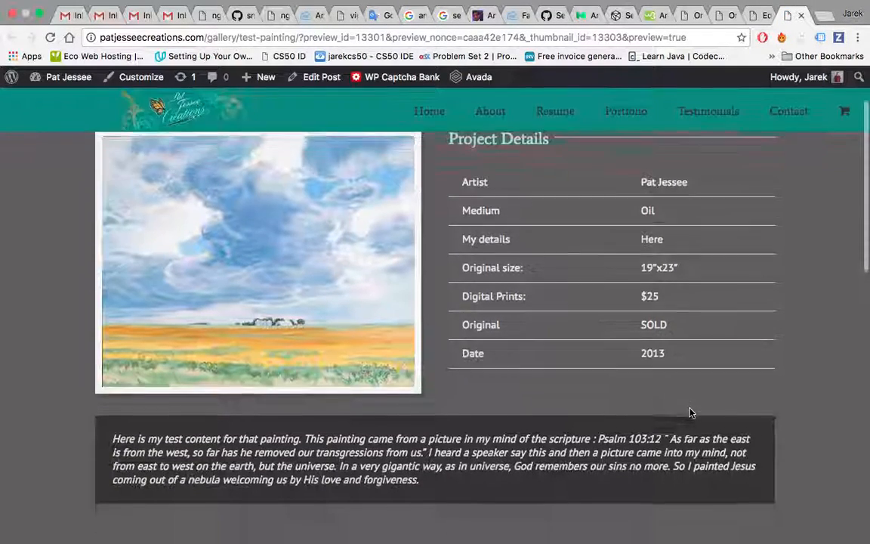
scroll(690, 412, "down", 3)
scroll(689, 412, "up", 4)
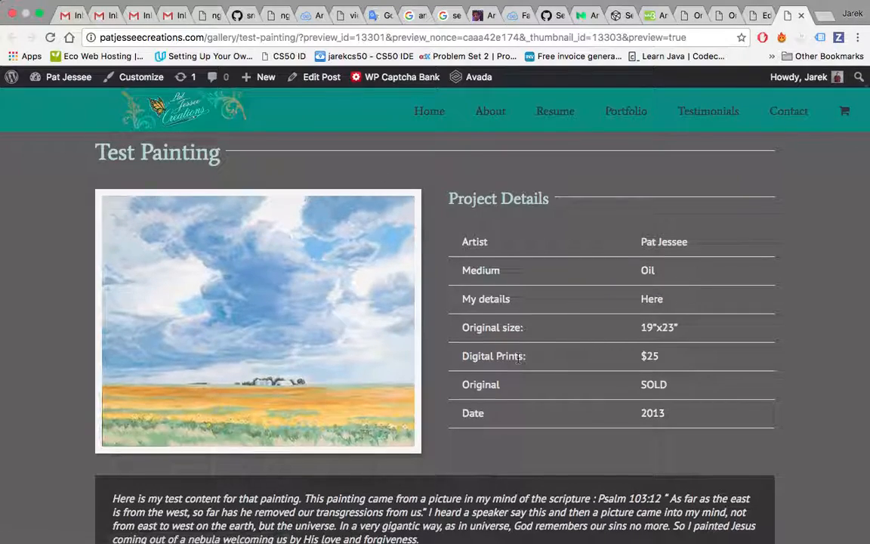
scroll(519, 408, "down", 2)
scroll(566, 347, "up", 2)
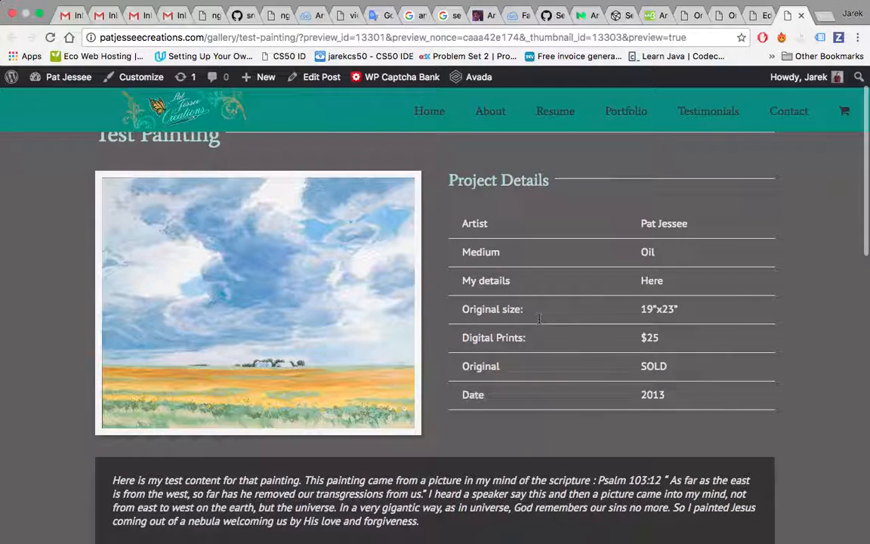
Return to the Test Painting post editor and open the Project Details table's text block as HTML code
left_click(763, 15)
scroll(604, 302, "down", 4)
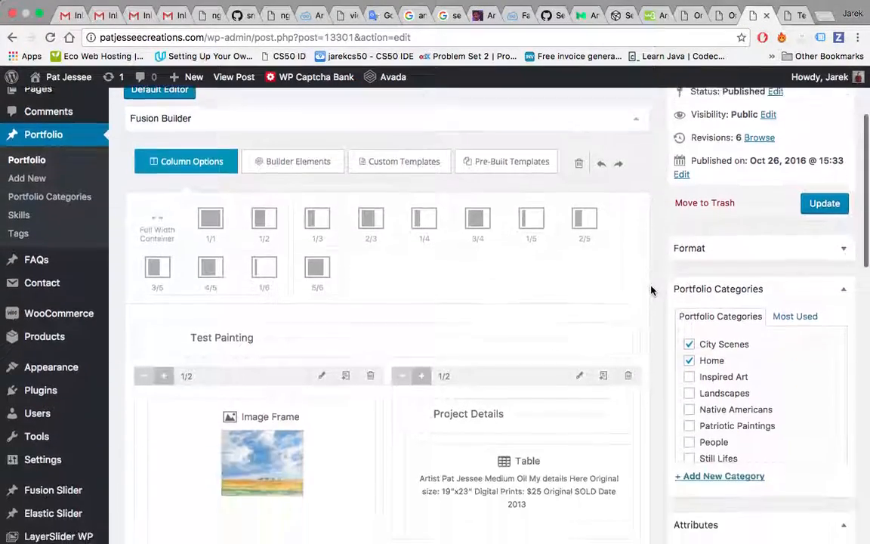
scroll(600, 409, "down", 3)
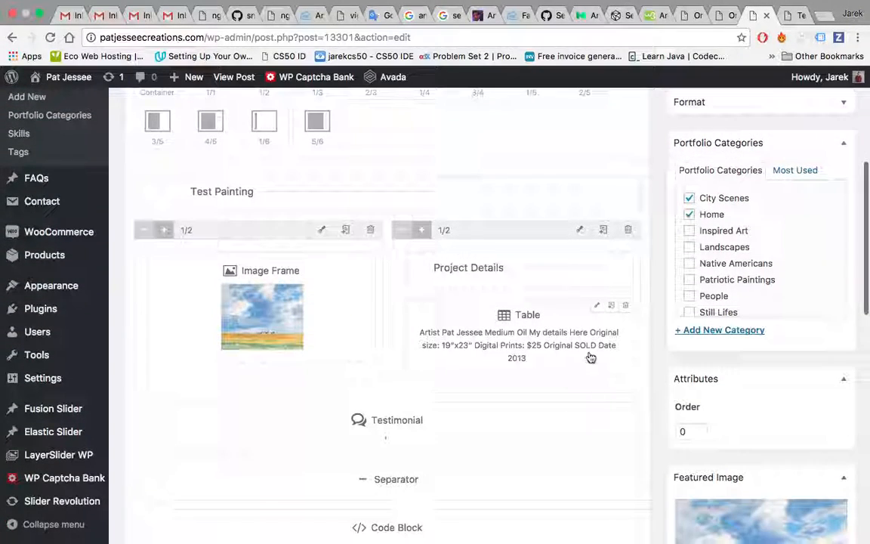
left_click(602, 307)
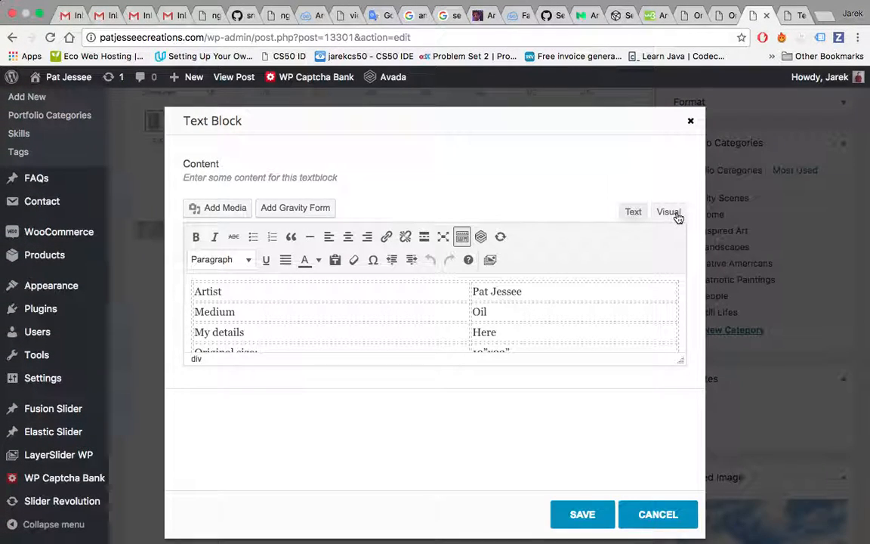
left_click(633, 212)
Delete the HTML lines from the artist's name cell through the end of the Medium row in the Project Details table
scroll(606, 297, "down", 3)
scroll(605, 297, "up", 1)
scroll(605, 296, "up", 2)
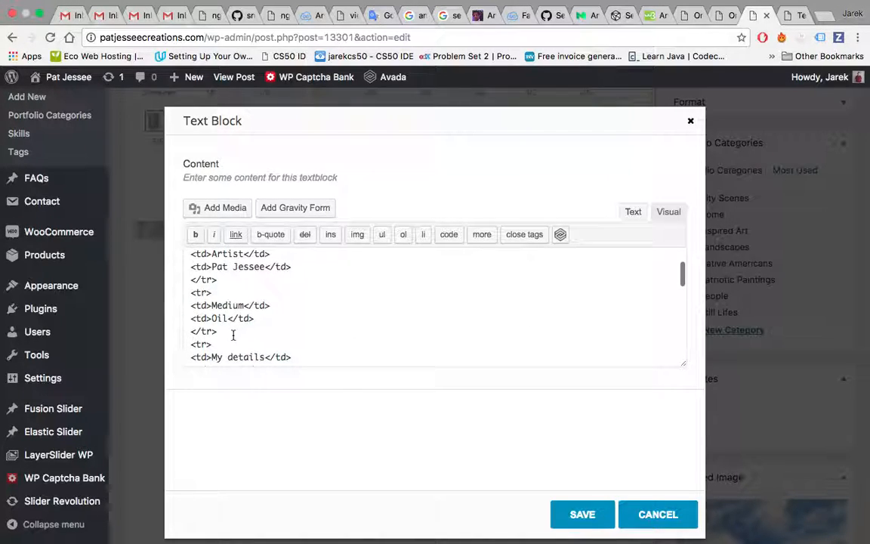
left_click_drag(206, 326, 191, 281)
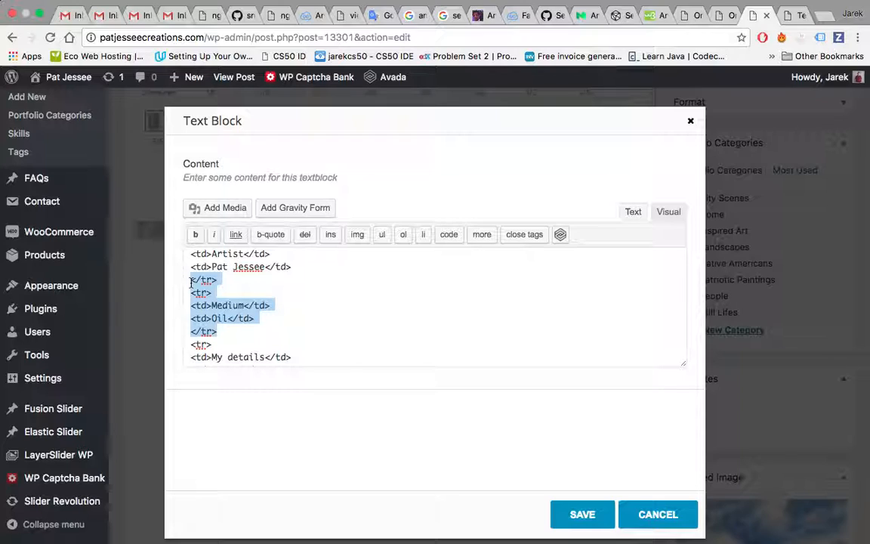
left_click_drag(191, 282, 187, 264)
key("BackSpace")
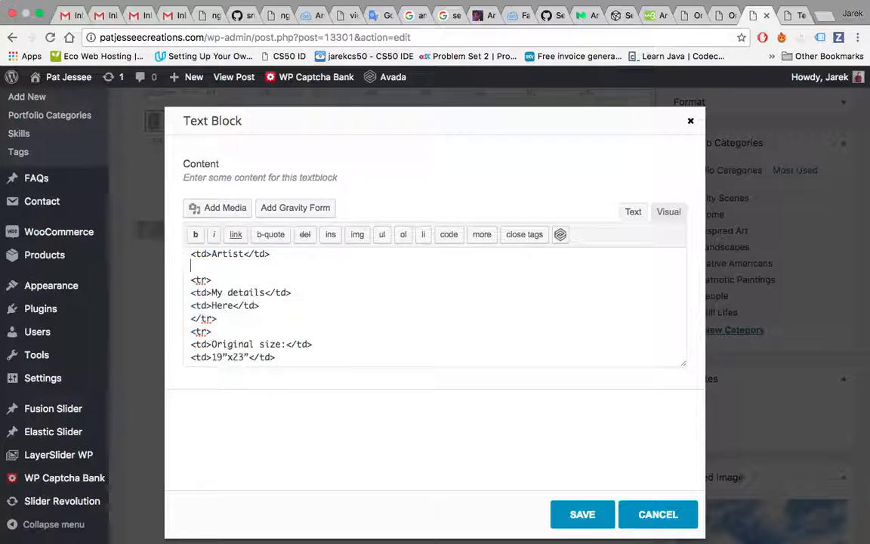
Delete the remaining Artist row lines from the Project Details table's HTML and update the Test Painting post with the change
scroll(193, 261, "up", 3)
left_click_drag(207, 328, 181, 300)
key("BackSpace")
key("BackSpace")
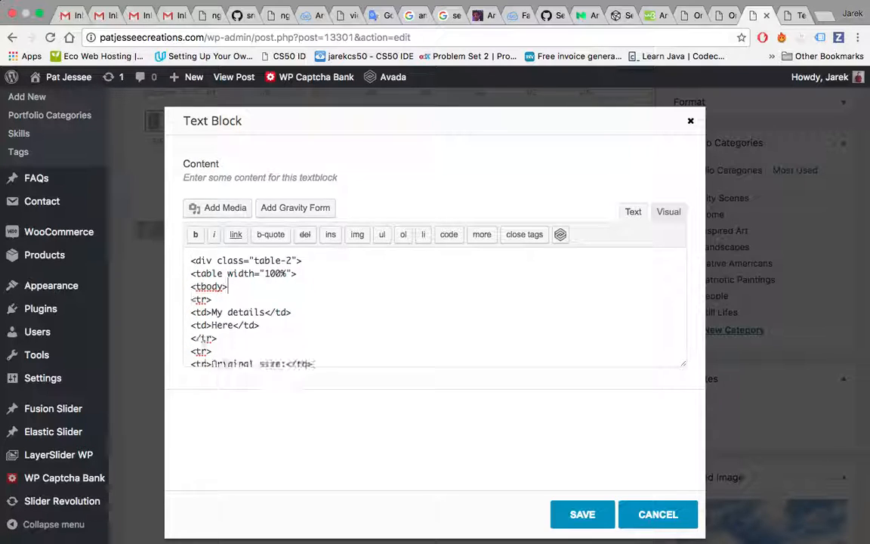
left_click(579, 515)
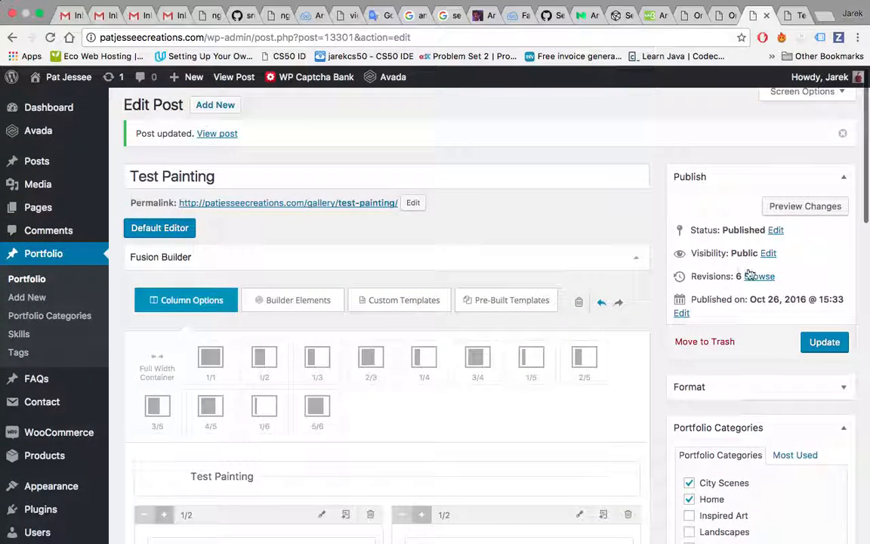
left_click(825, 342)
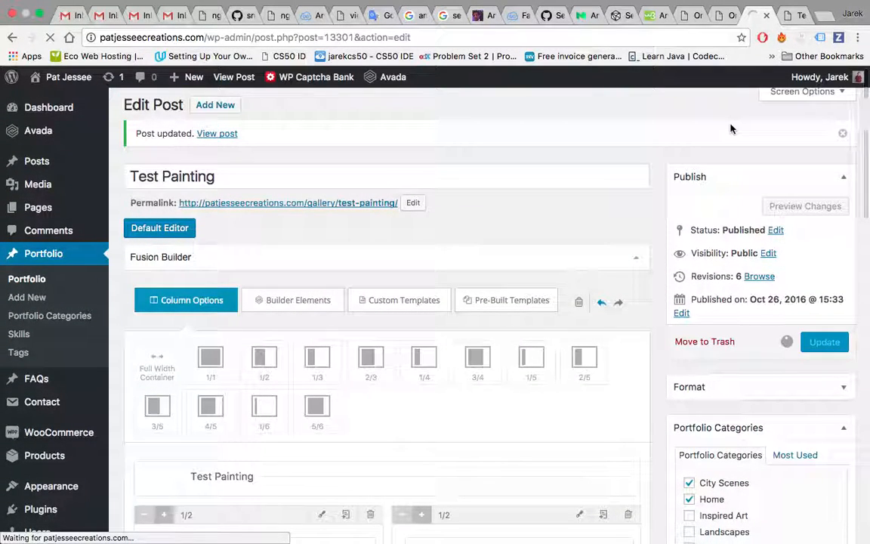
Examine the Project Details table on the open Test Painting preview page after the post update
mouse_move(661, 7)
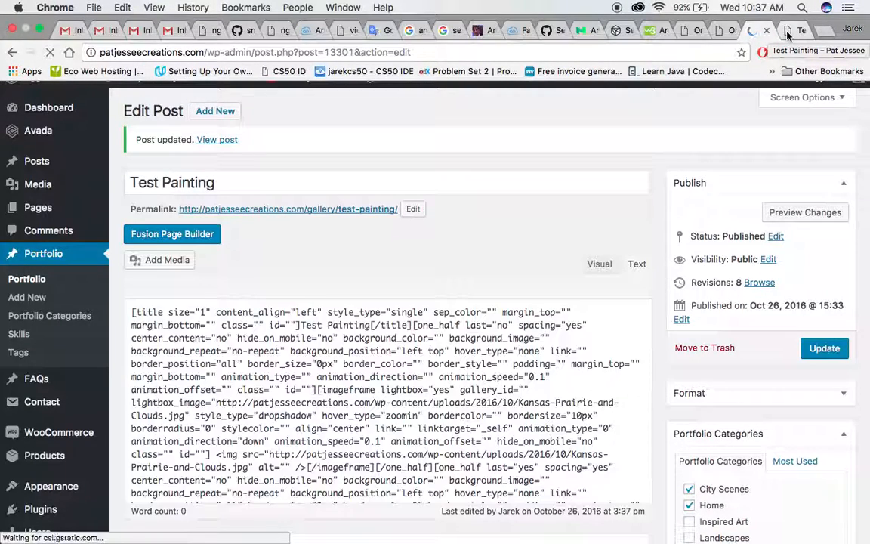
left_click(787, 33)
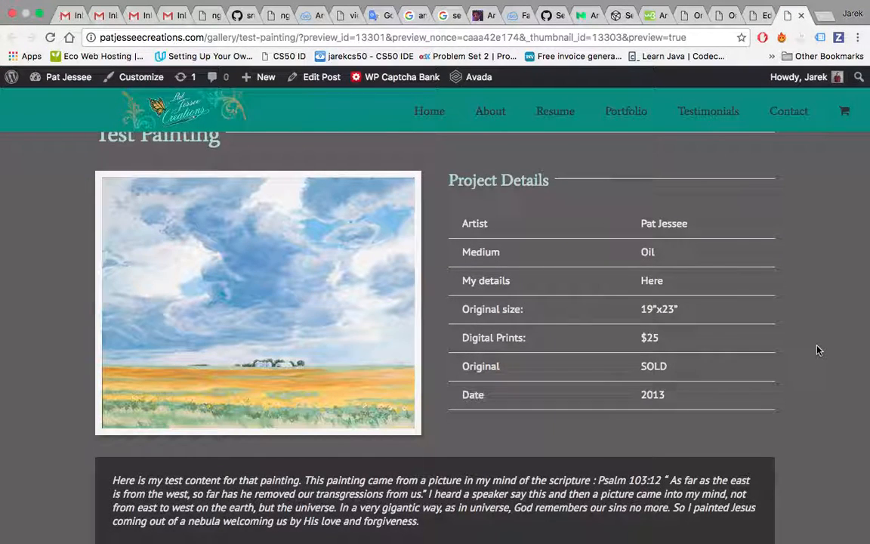
left_click(755, 15)
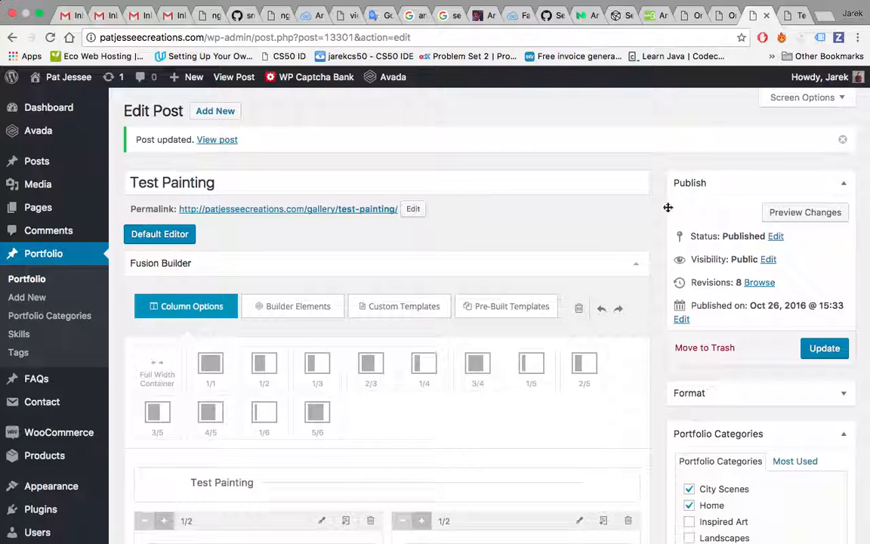
left_click(800, 15)
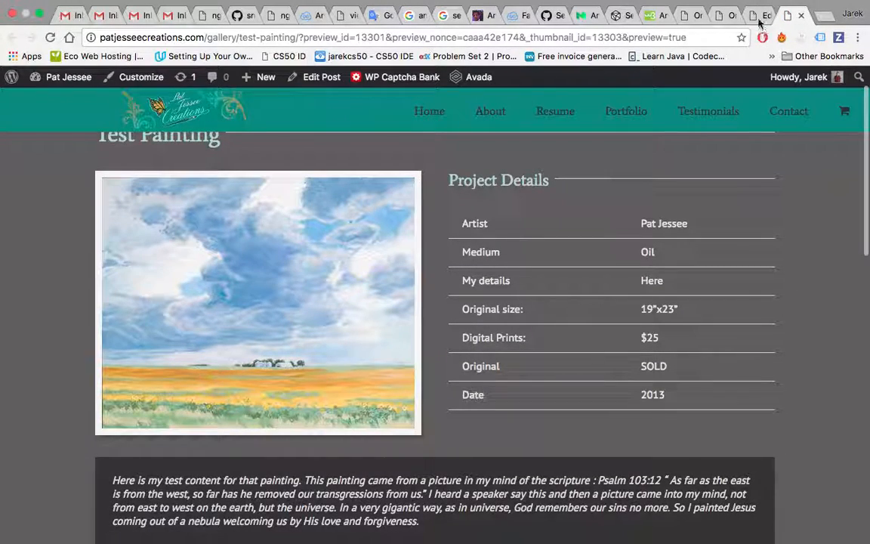
Reopen the Project Details table's text block in the post editor and compare its rows with the preview page
left_click(759, 21)
scroll(559, 355, "down", 5)
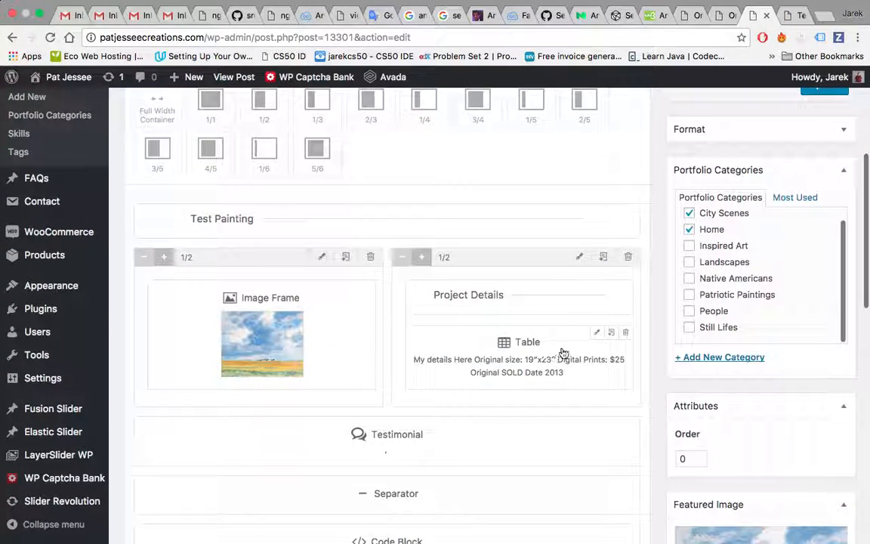
left_click(597, 332)
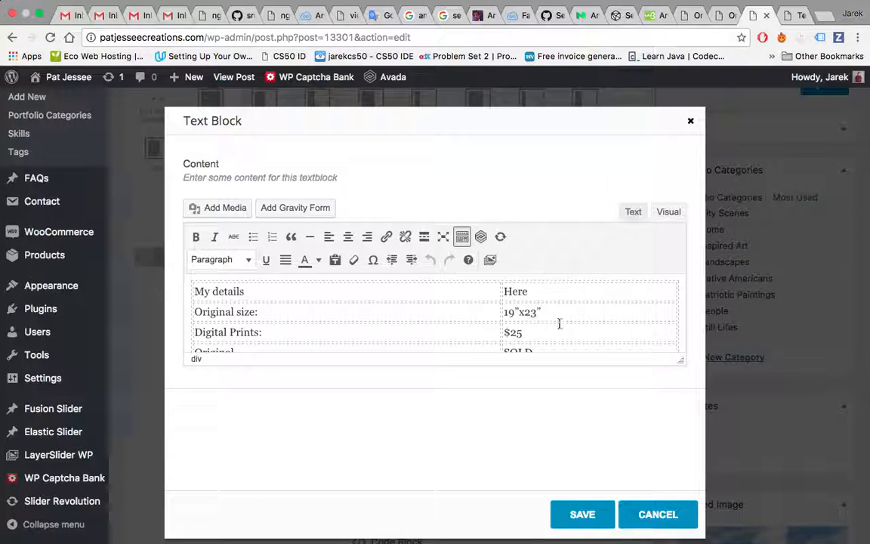
scroll(559, 323, "down", 3)
scroll(559, 324, "up", 3)
scroll(559, 324, "up", 1)
left_click(783, 21)
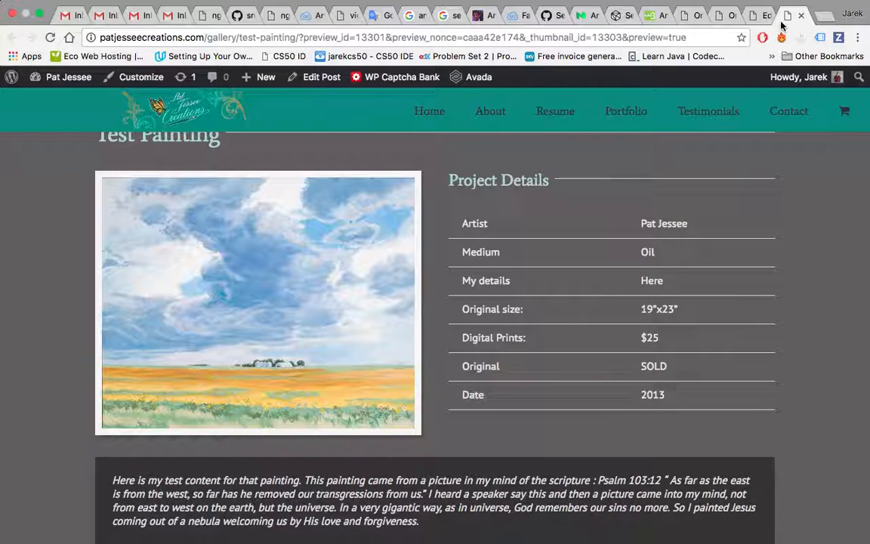
left_click(762, 15)
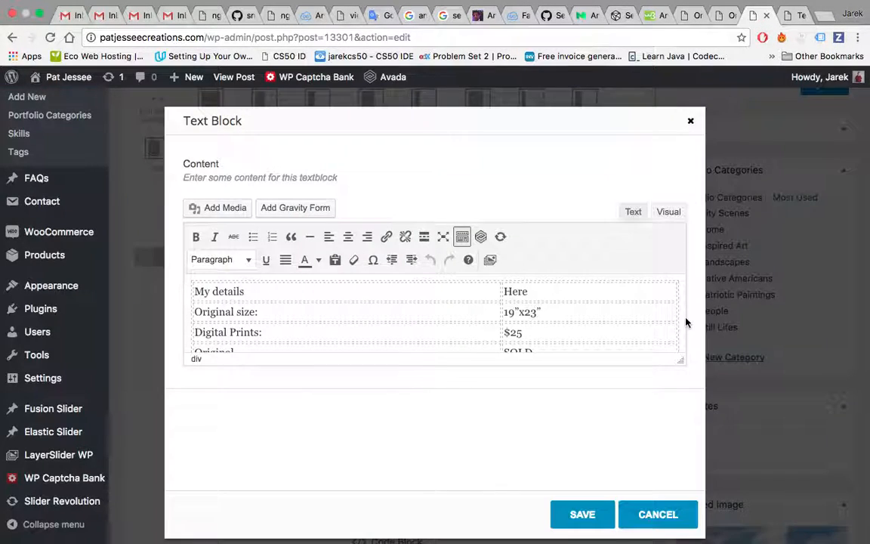
Save the Project Details text block and update the Test Painting post again
left_click(583, 516)
scroll(585, 520, "up", 8)
left_click(825, 334)
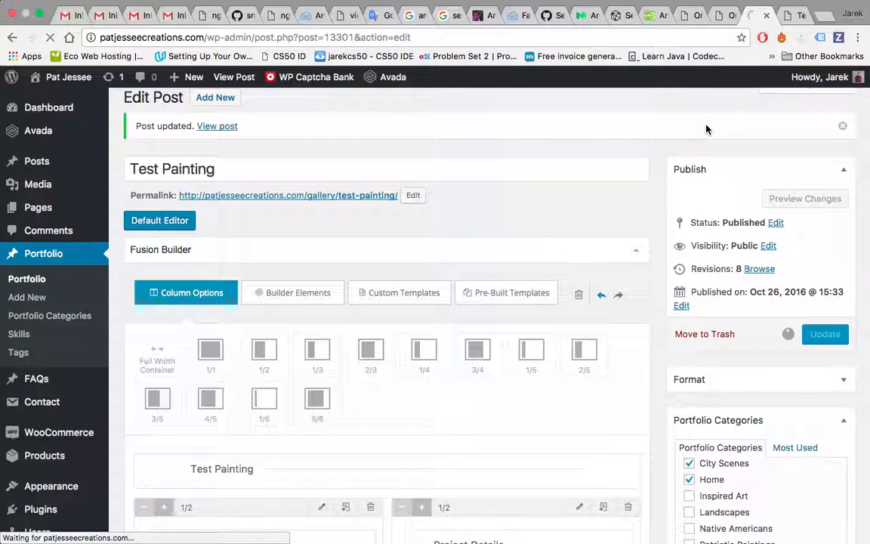
Compare the open preview page's Project Details table with the updated post, and return to the post editor
left_click(783, 18)
left_click(760, 18)
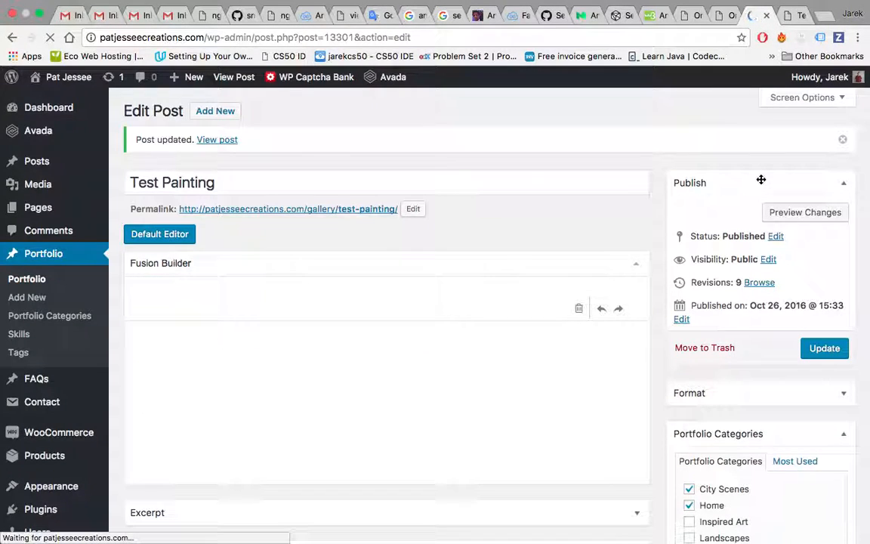
left_click(797, 18)
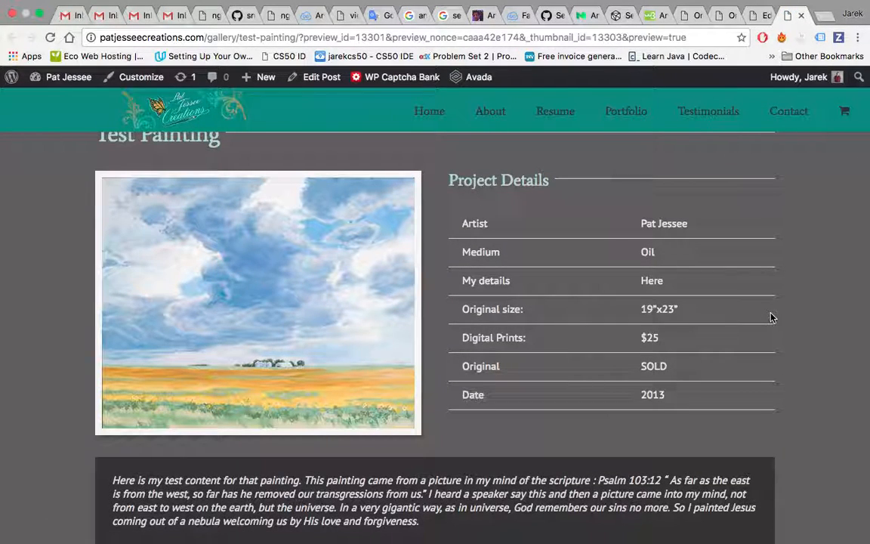
left_click(763, 15)
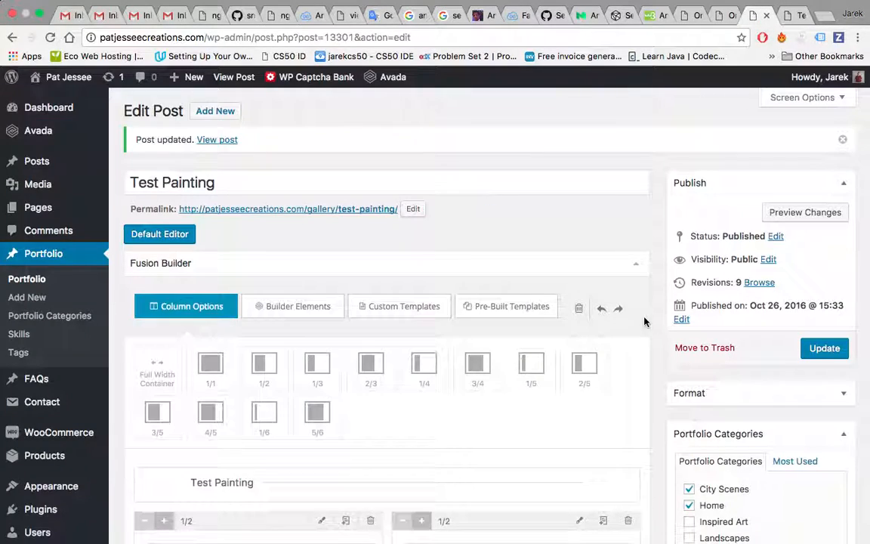
Open the Project Details table's text block as HTML code and delete the Original size row
scroll(646, 377, "down", 5)
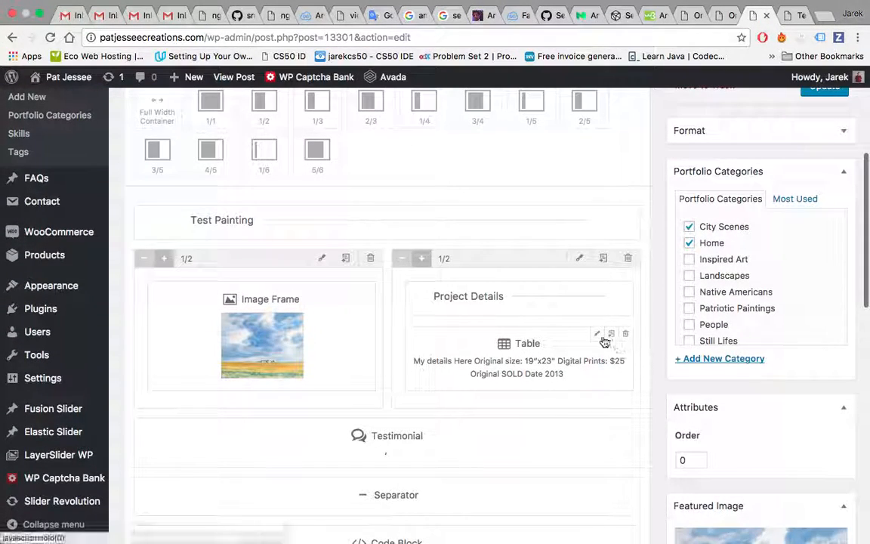
left_click(596, 335)
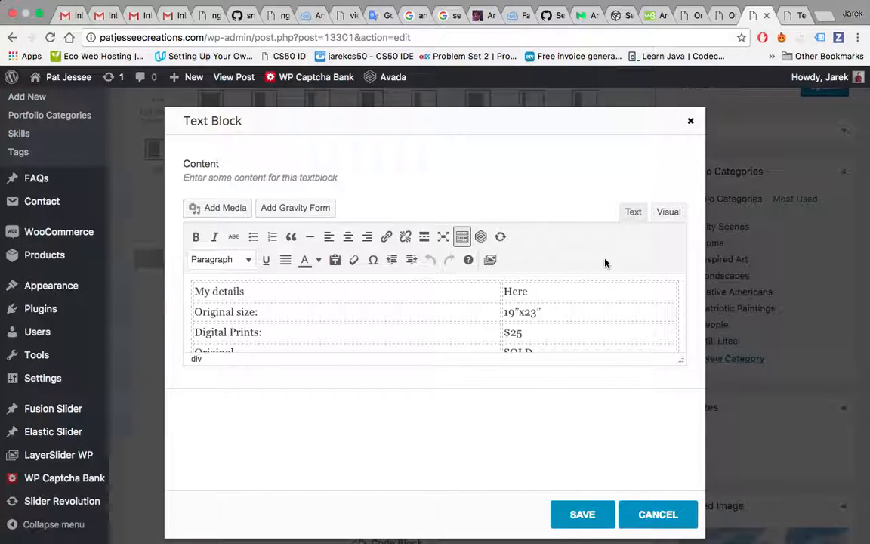
left_click(634, 213)
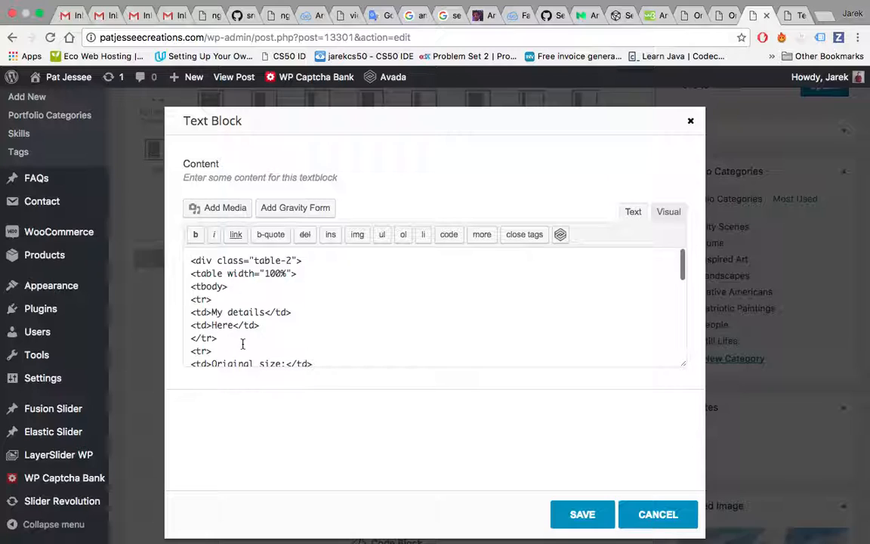
scroll(242, 344, "down", 2)
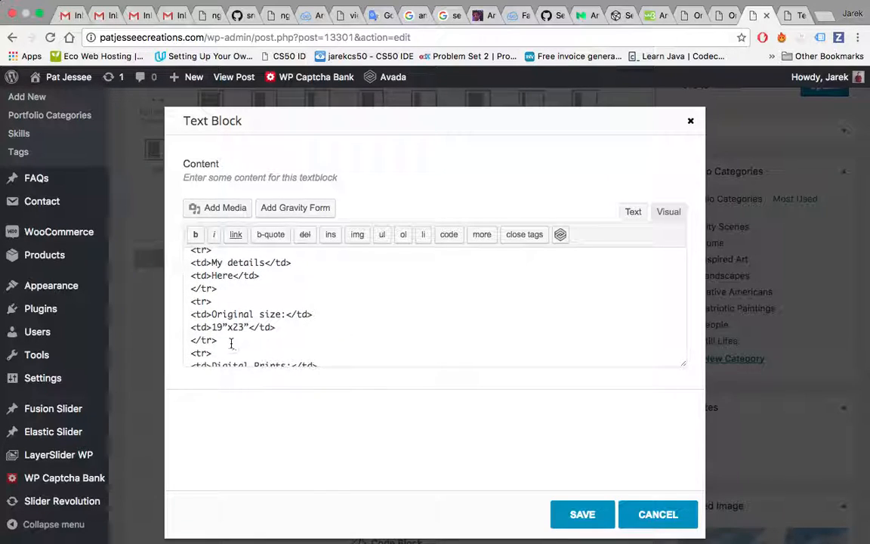
left_click_drag(227, 341, 184, 302)
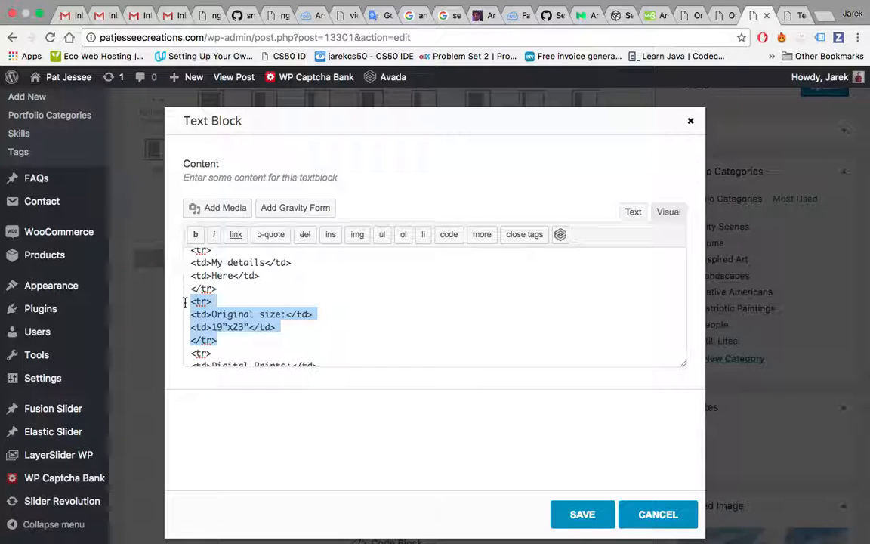
key("BackSpace")
Delete the My details row from the table's HTML and update the Test Painting post with the shortened table
scroll(216, 317, "up", 2)
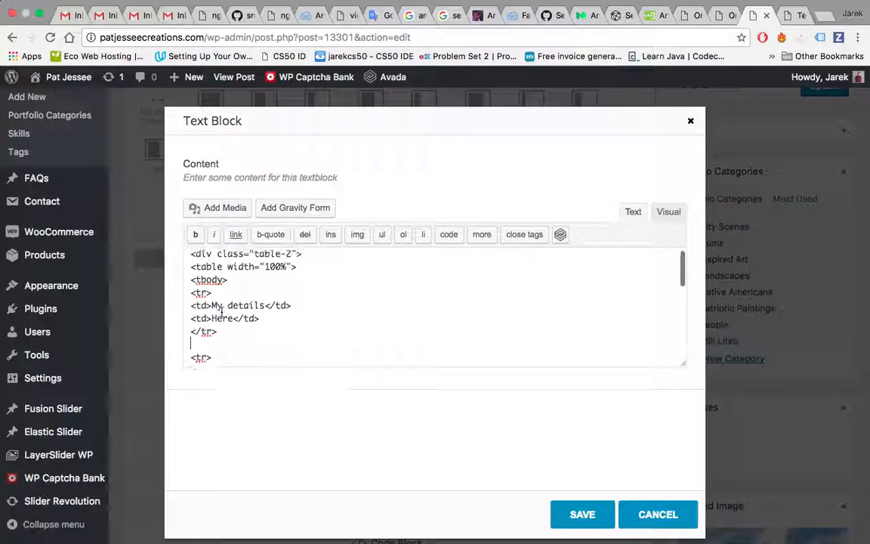
left_click_drag(218, 333, 181, 296)
key("BackSpace")
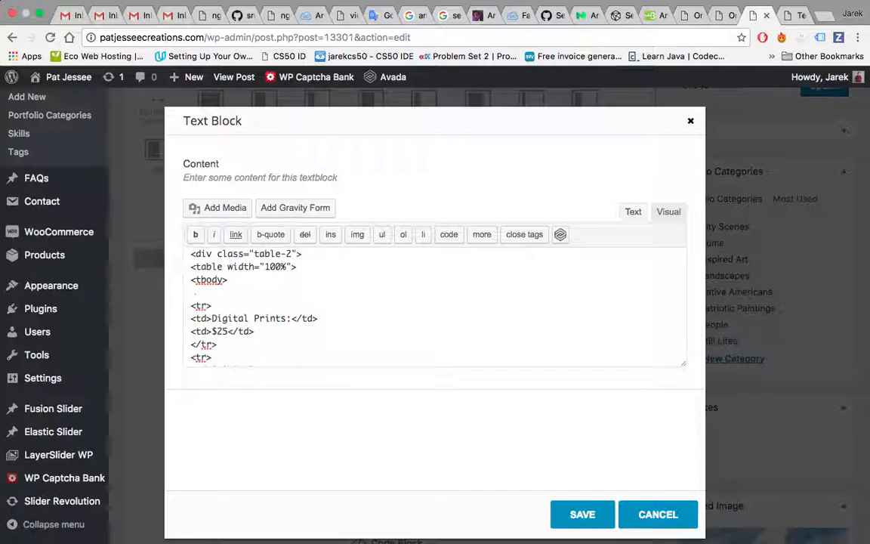
key("BackSpace")
left_click(582, 514)
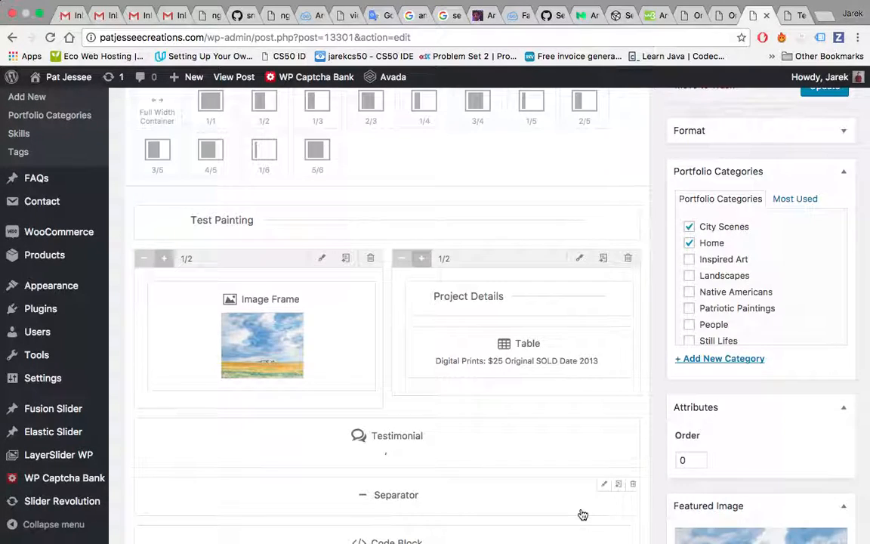
left_click(824, 352)
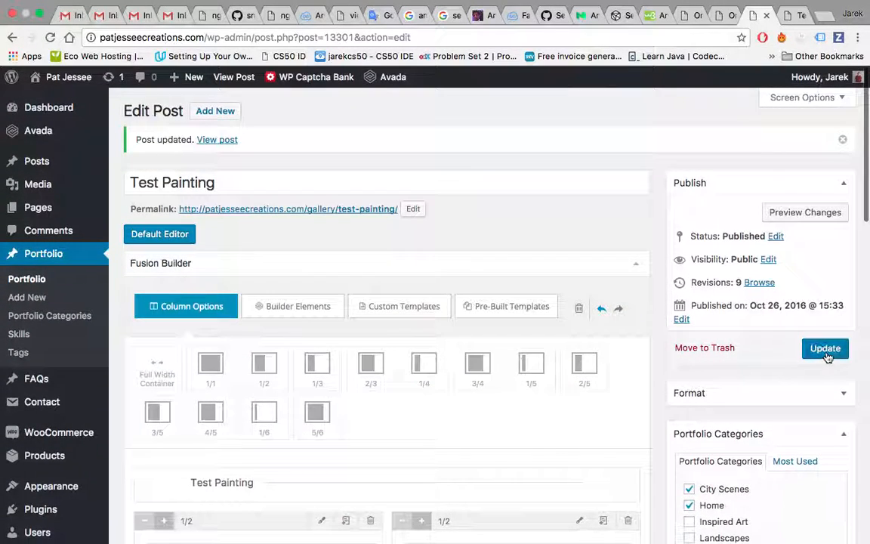
left_click(825, 349)
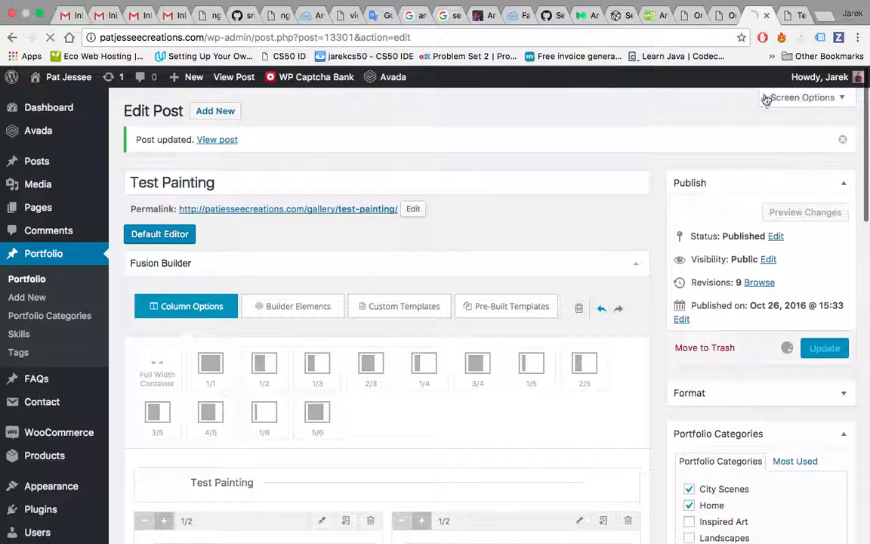
Check the open preview page, and review the remaining rows in the Project Details table's text block
left_click(793, 16)
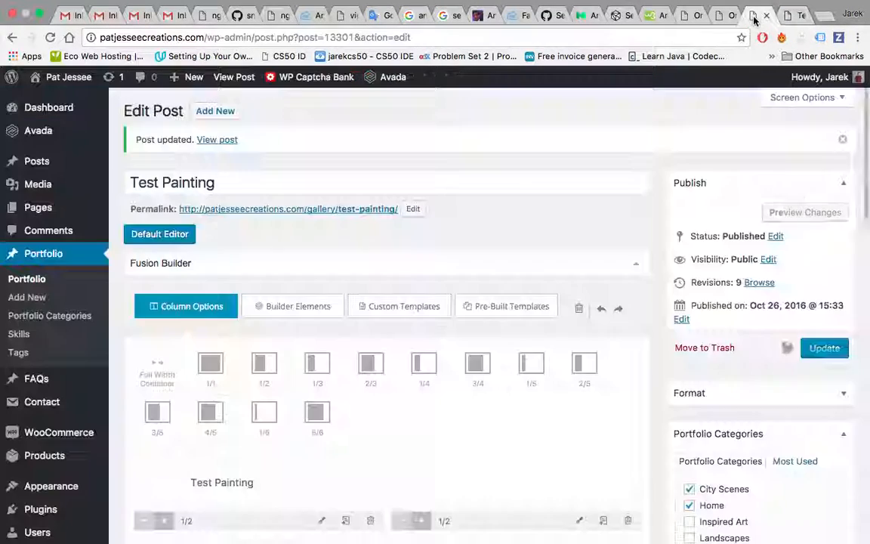
left_click(762, 15)
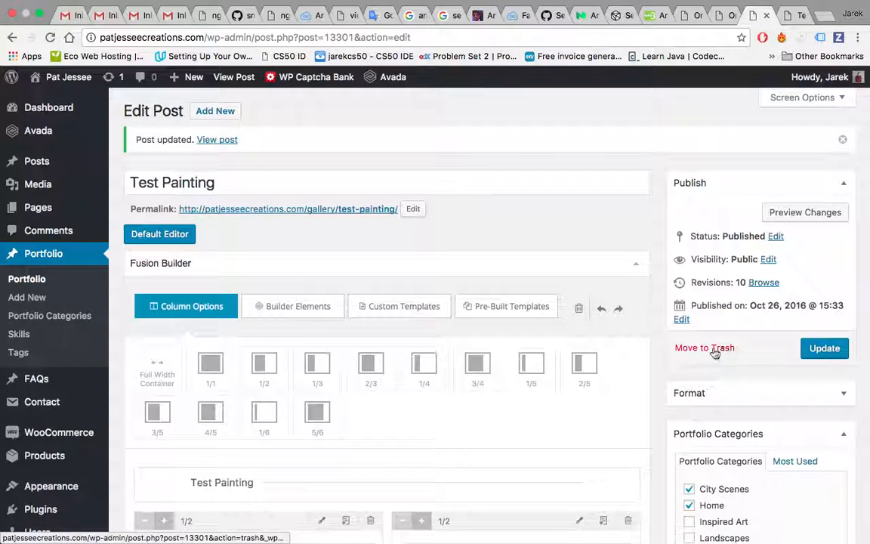
scroll(635, 392, "down", 5)
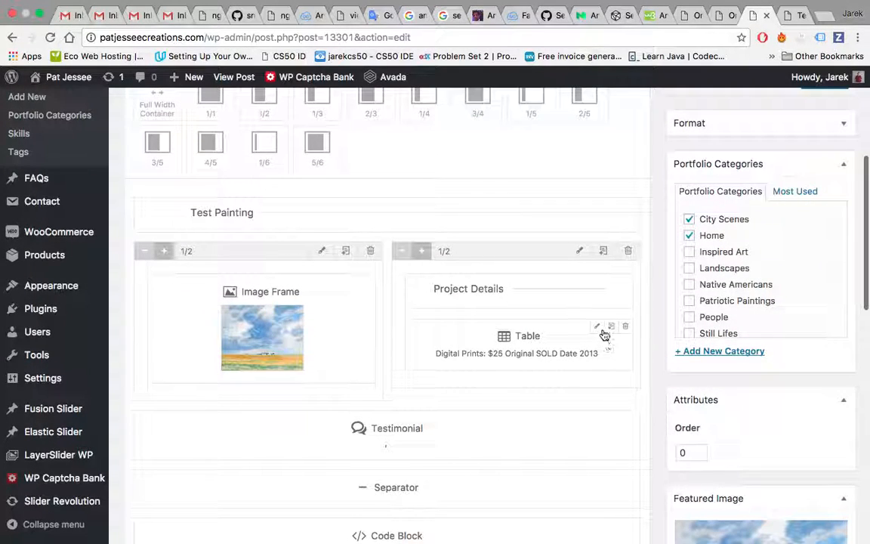
left_click(597, 327)
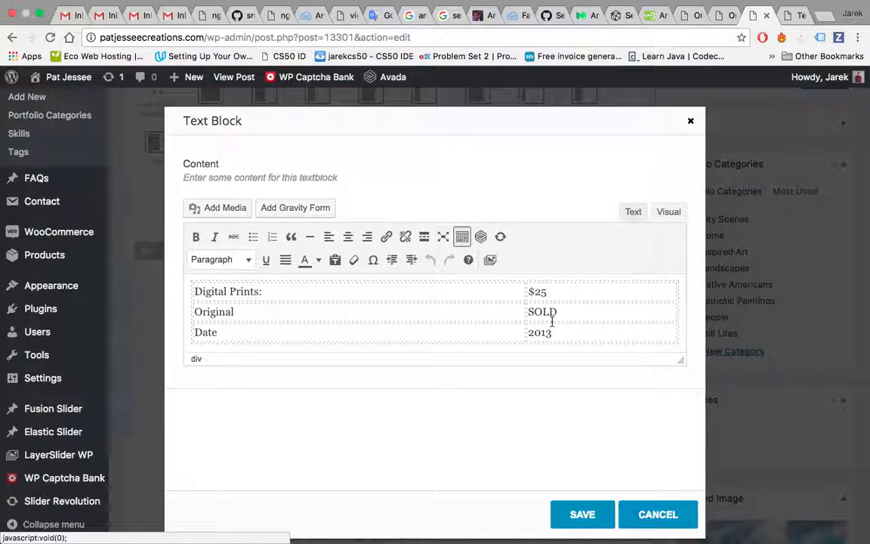
scroll(585, 323, "down", 2)
scroll(584, 323, "up", 2)
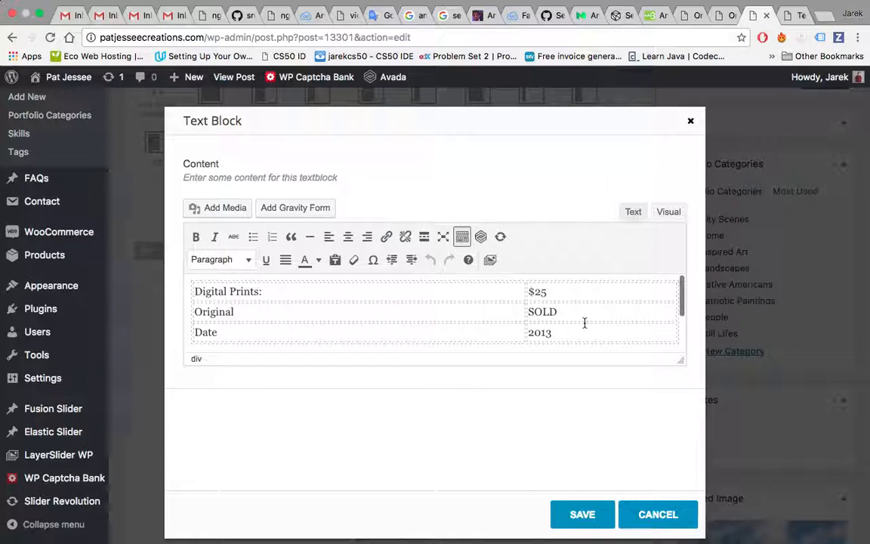
Save the reviewed Project Details text block and update the Test Painting post once more
left_click(577, 514)
scroll(632, 382, "up", 2)
left_click(823, 293)
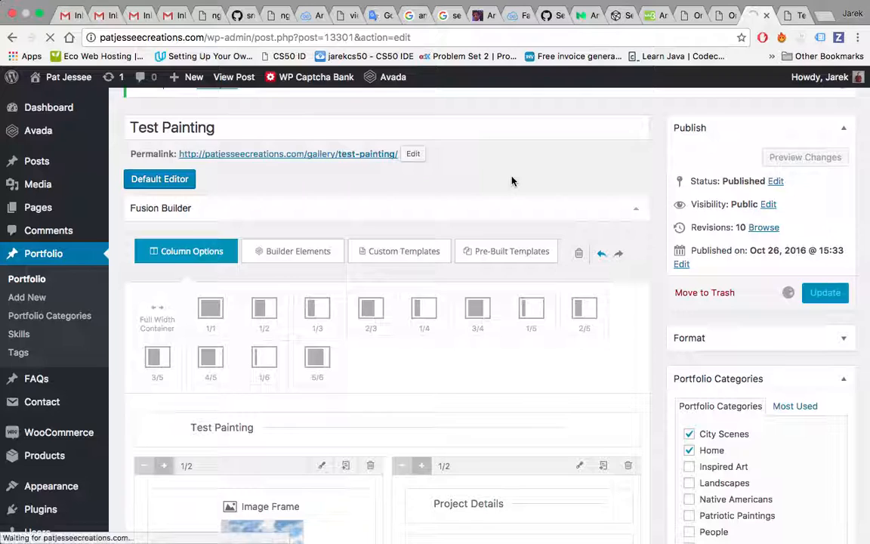
Check the Test Painting preview page against the Project Details table in the reloaded post editor
left_click(785, 16)
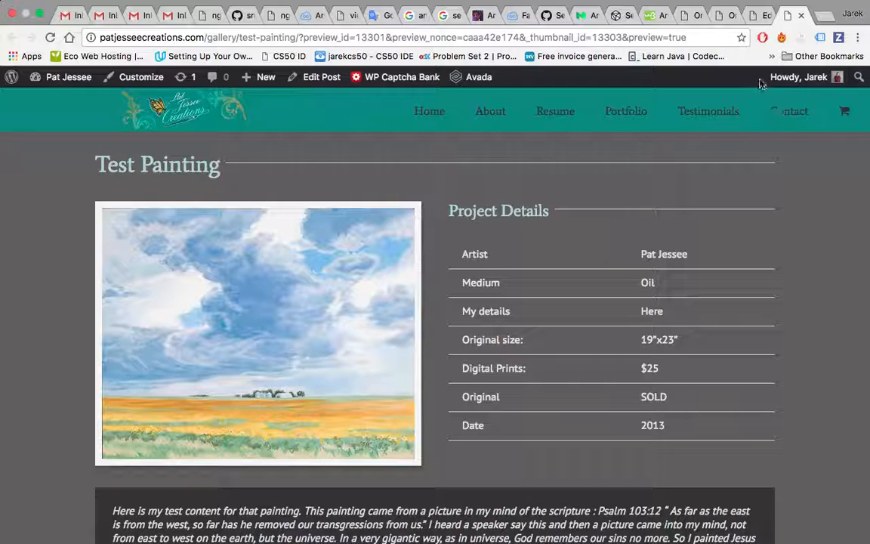
left_click(755, 15)
scroll(640, 330, "down", 5)
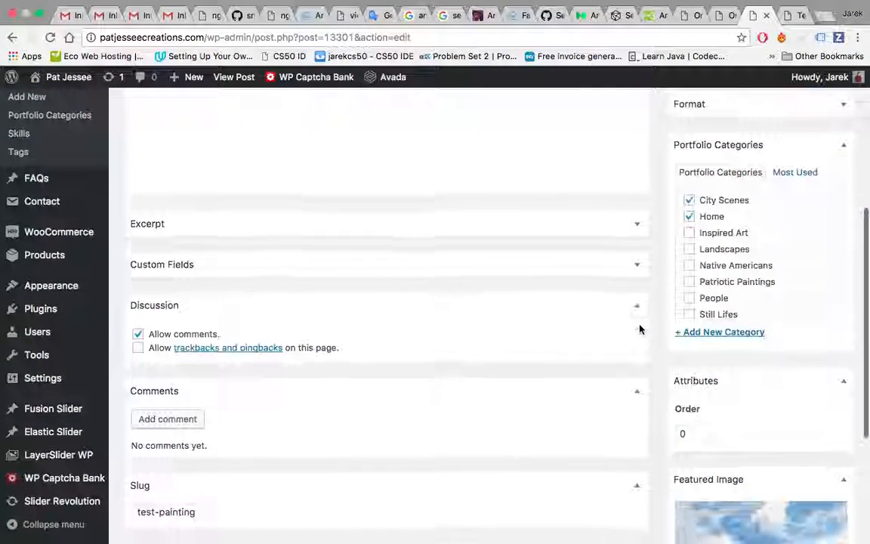
scroll(640, 330, "up", 3)
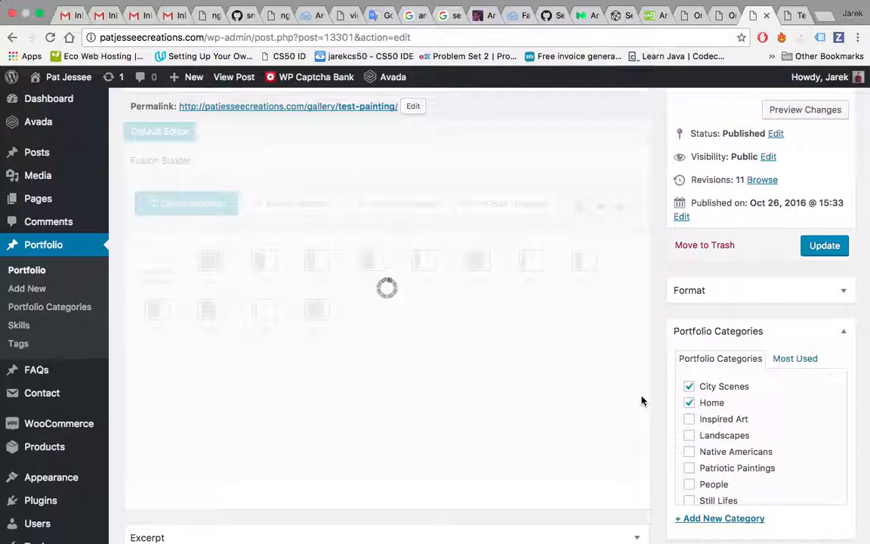
scroll(641, 401, "down", 1)
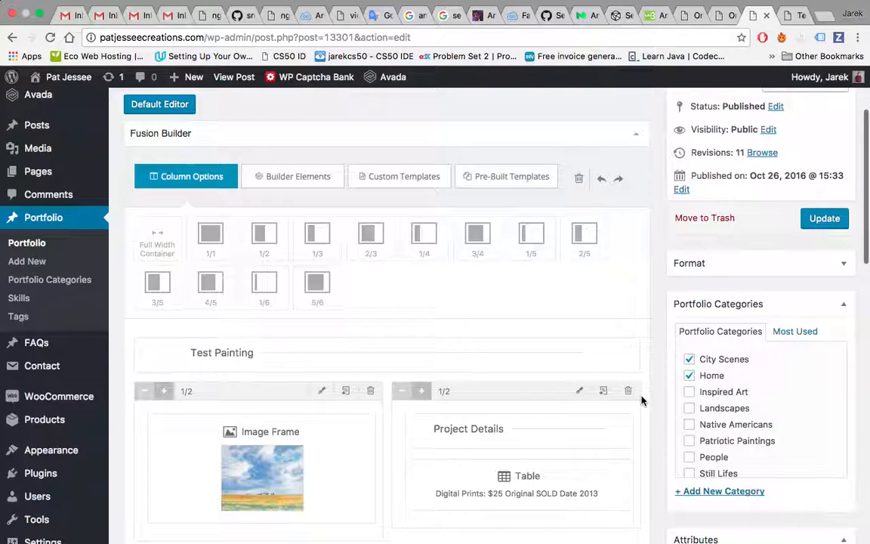
Recheck the Project Details table's text block in HTML and visual views, save it, and update the Test Painting post
scroll(641, 401, "down", 3)
left_click(600, 358)
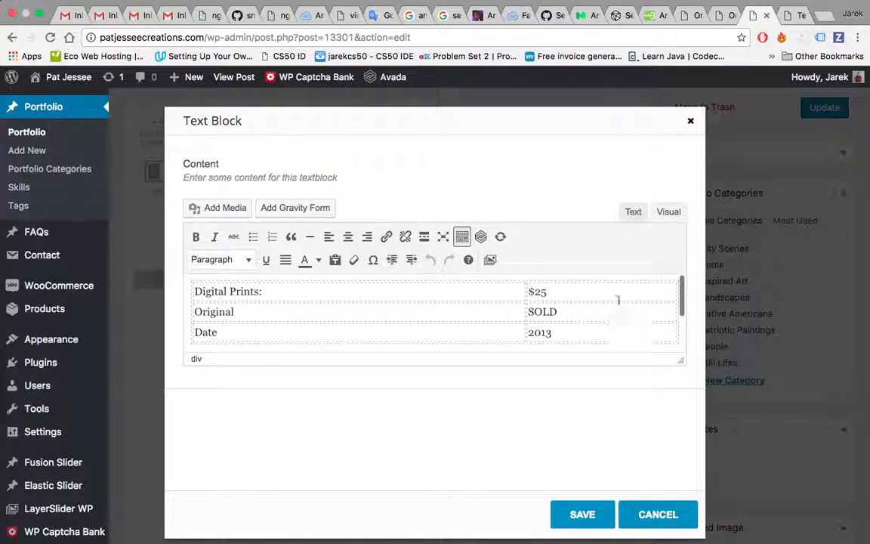
left_click(639, 214)
left_click(662, 214)
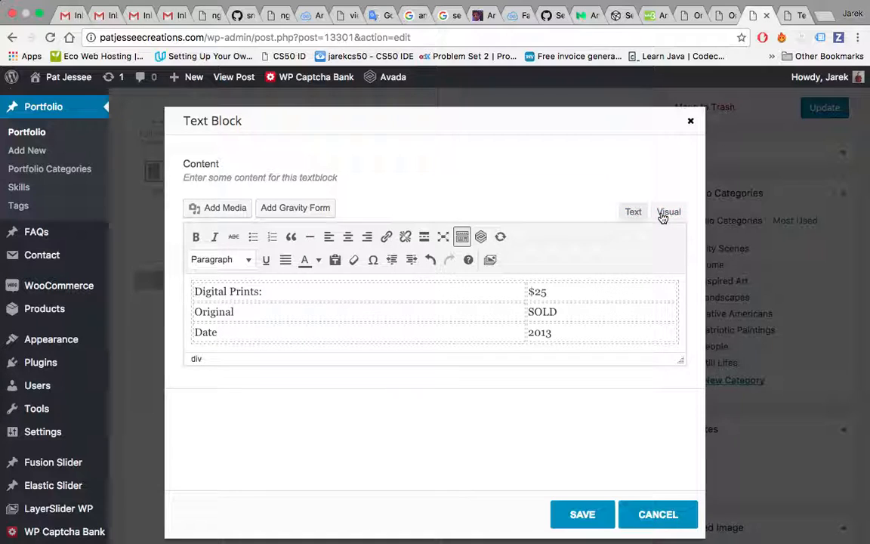
scroll(655, 298, "down", 2)
scroll(655, 299, "up", 2)
left_click(602, 514)
scroll(679, 283, "up", 5)
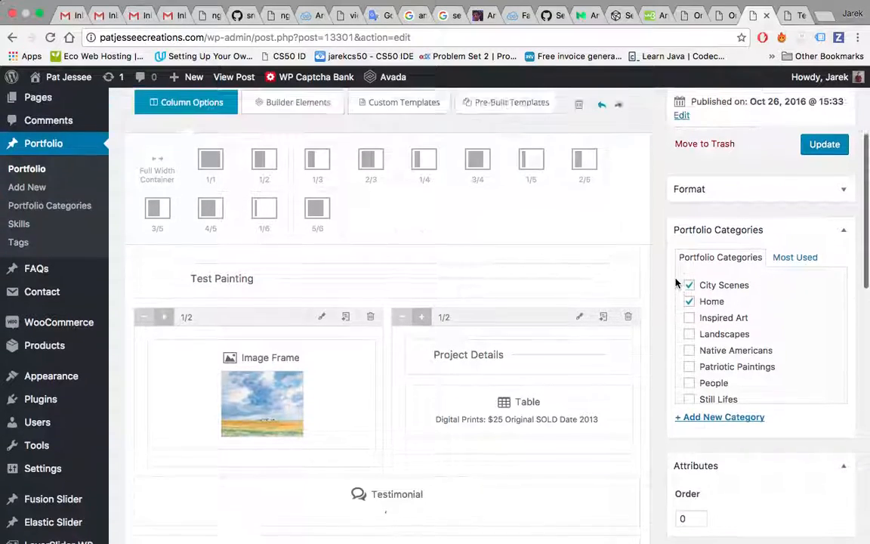
left_click(805, 189)
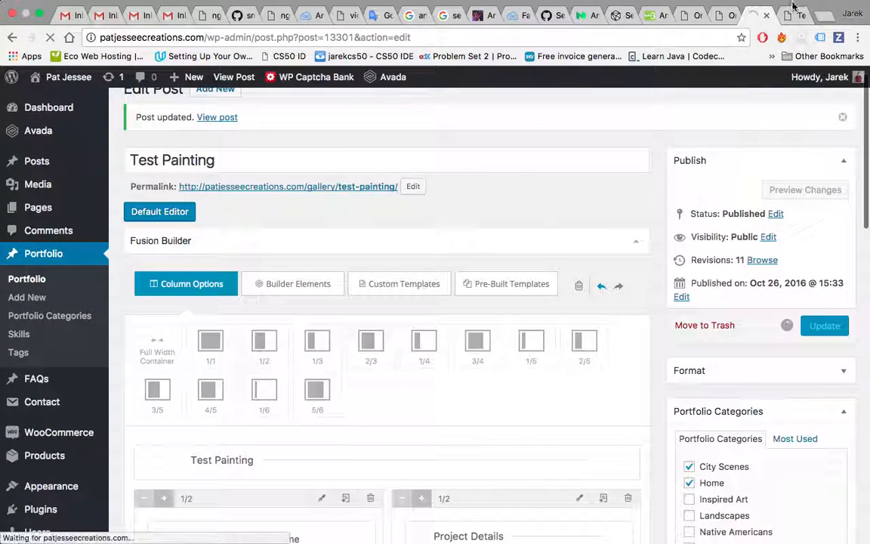
Close the old preview page and try to load a fresh preview of the Test Painting post, checking the Wi-Fi connection
left_click(801, 17)
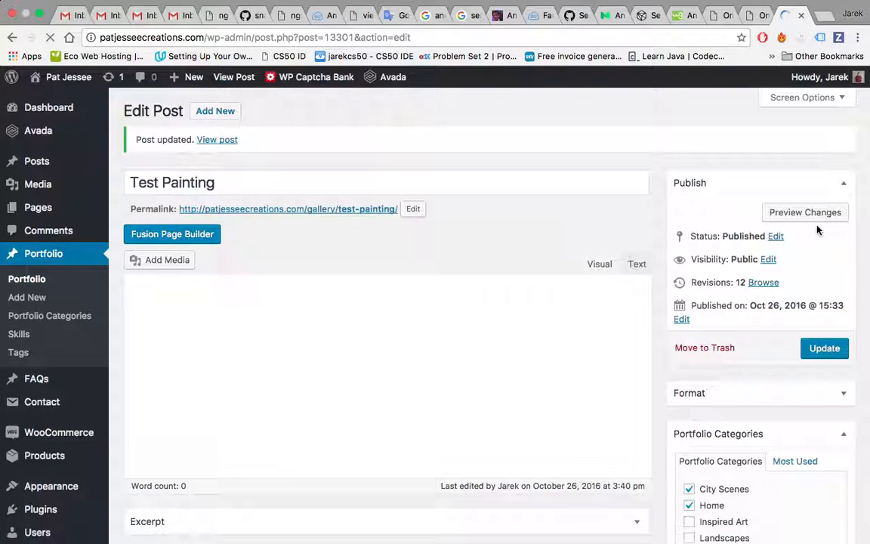
left_click(812, 213)
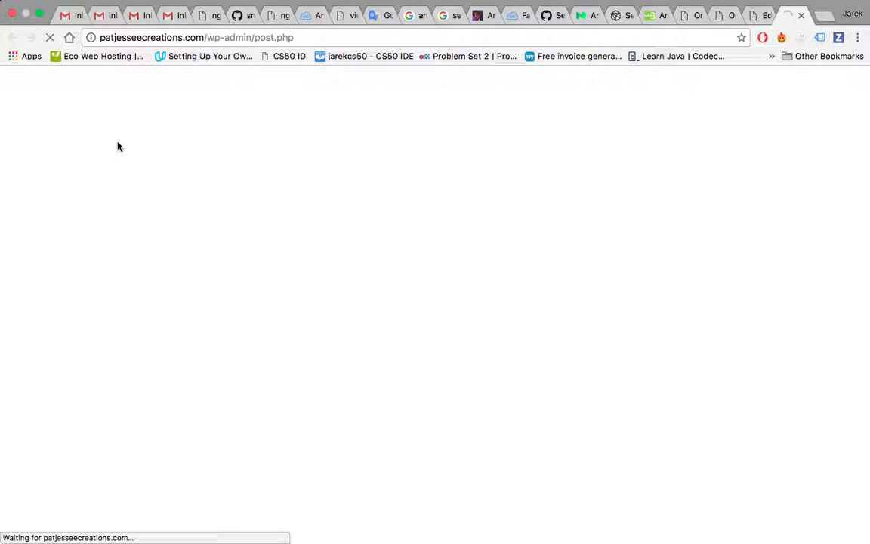
left_click(50, 37)
left_click(50, 37)
mouse_move(654, 4)
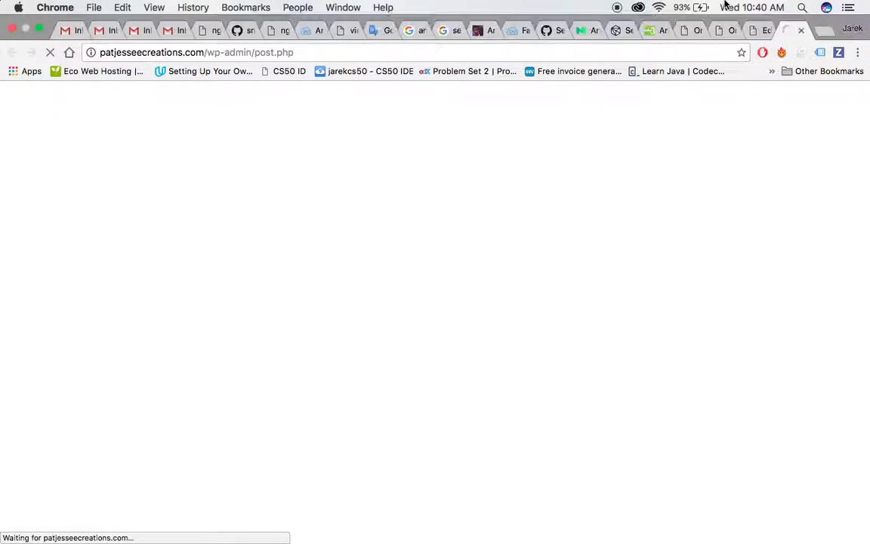
left_click(659, 8)
left_click(610, 171)
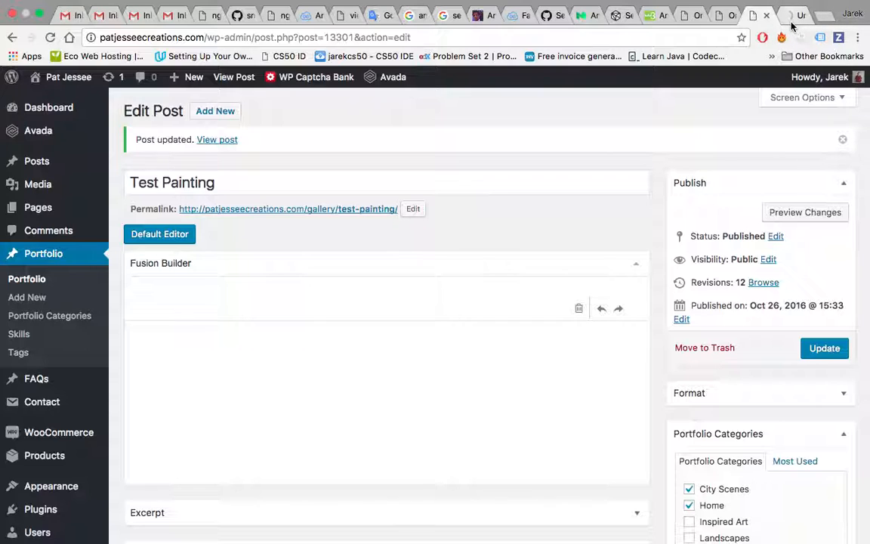
Close the stray Posts page and open a new preview of the Test Painting post from its editor
left_click(789, 17)
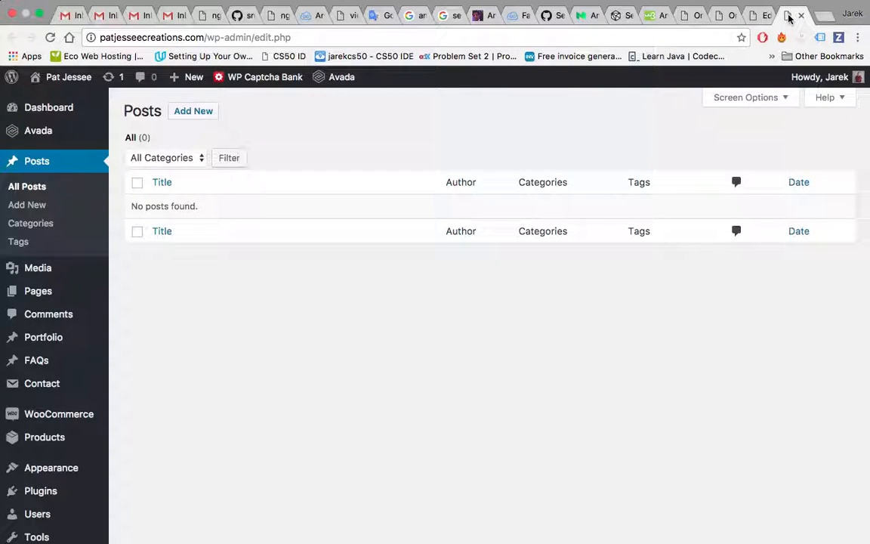
left_click(800, 15)
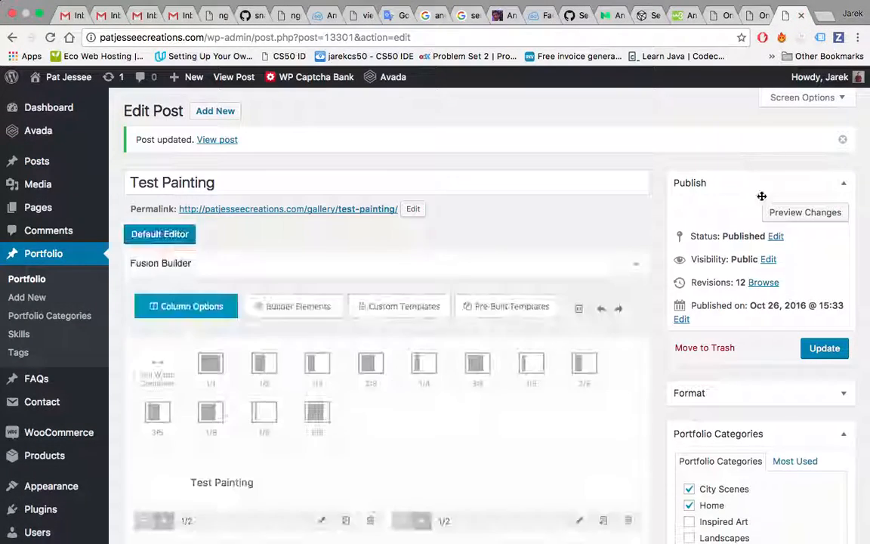
left_click(805, 212)
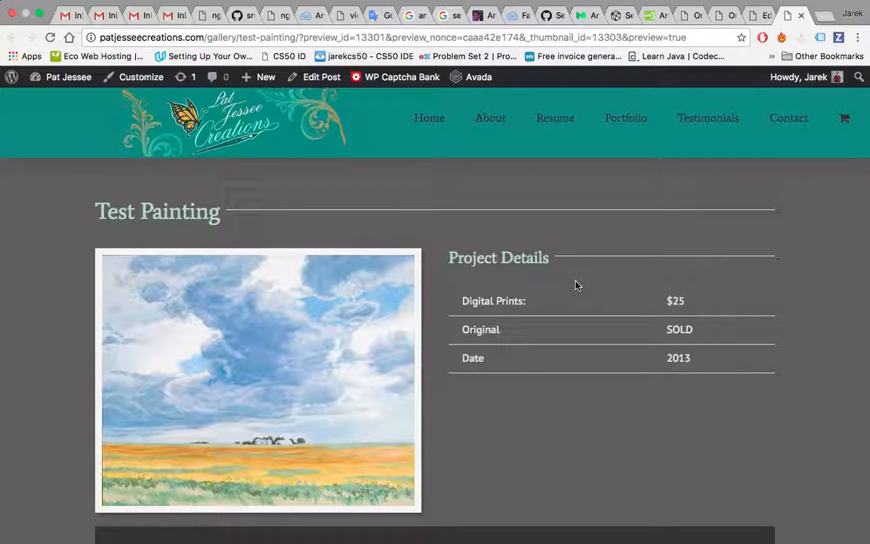
Examine the Project Details table, the empty space beneath it and the painting's description on the Test Painting preview page
scroll(576, 286, "down", 5)
scroll(575, 286, "up", 3)
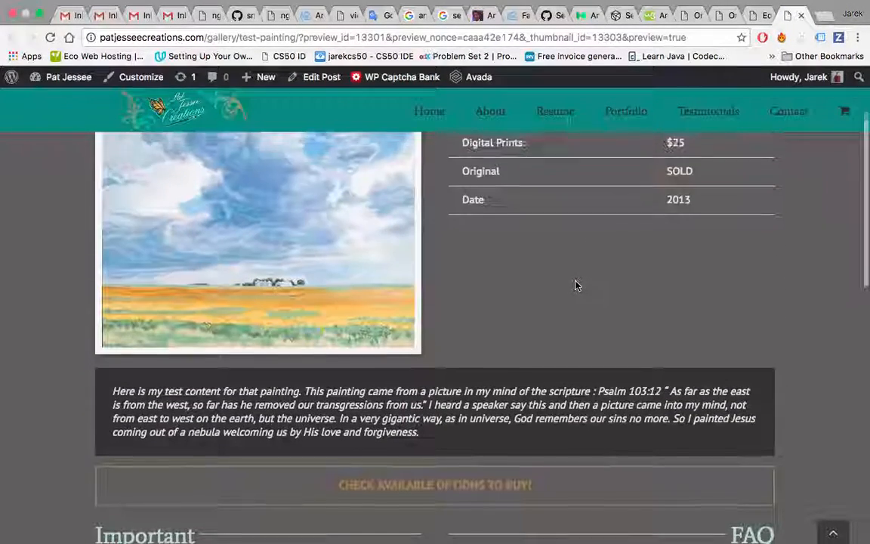
scroll(576, 286, "up", 3)
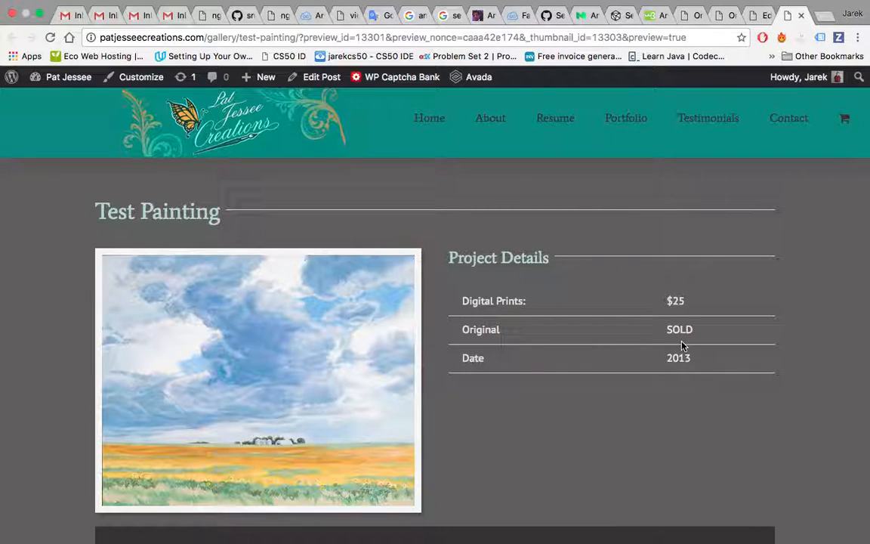
scroll(682, 346, "down", 2)
scroll(682, 345, "up", 1)
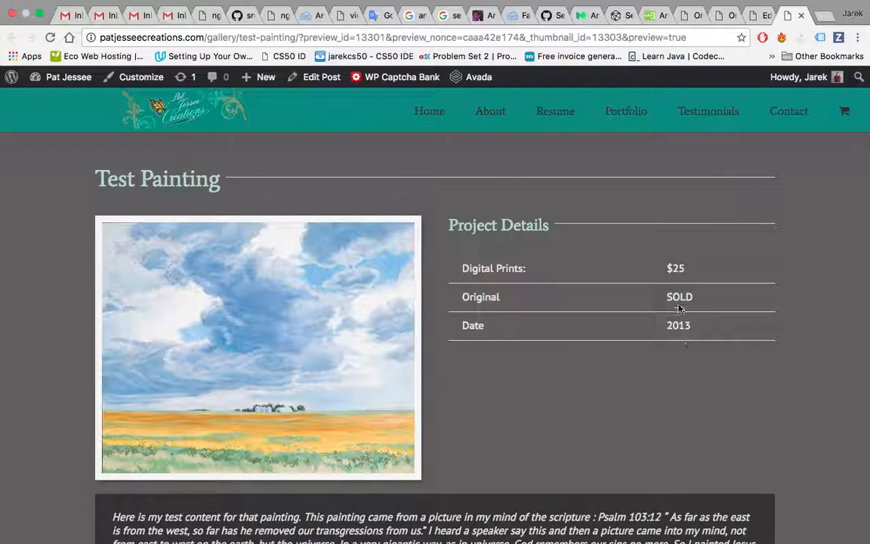
scroll(682, 345, "down", 2)
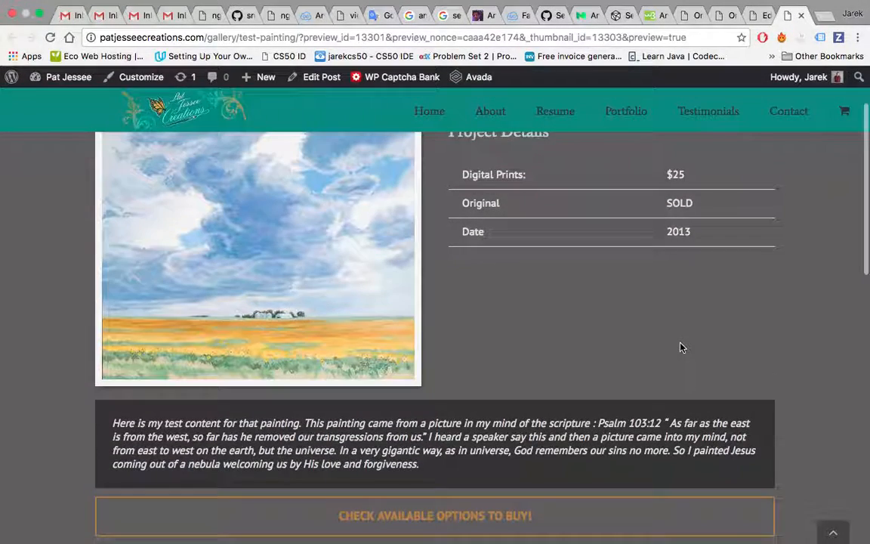
scroll(682, 348, "up", 2)
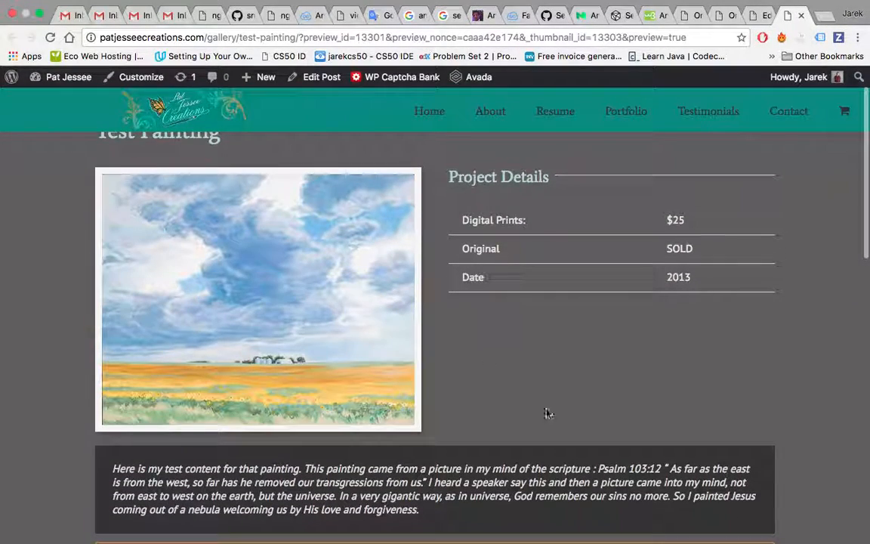
scroll(521, 346, "down", 2)
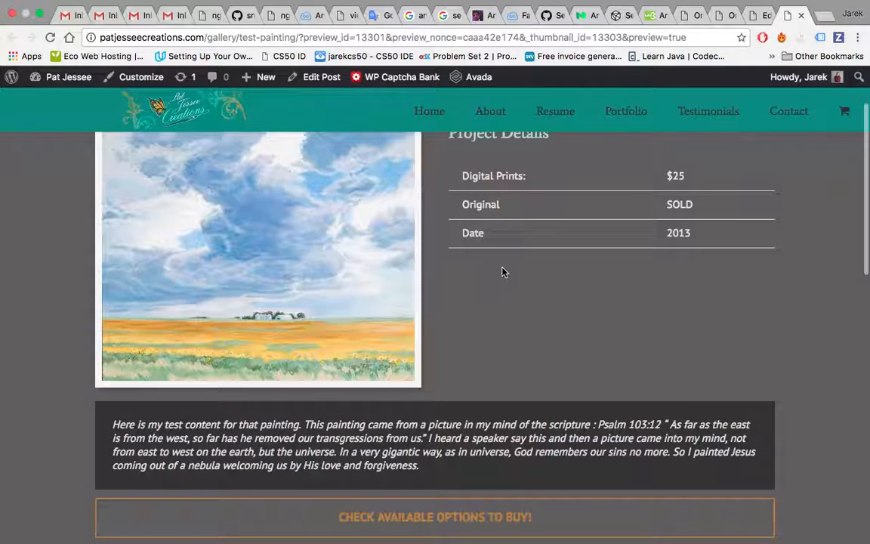
scroll(636, 326, "up", 2)
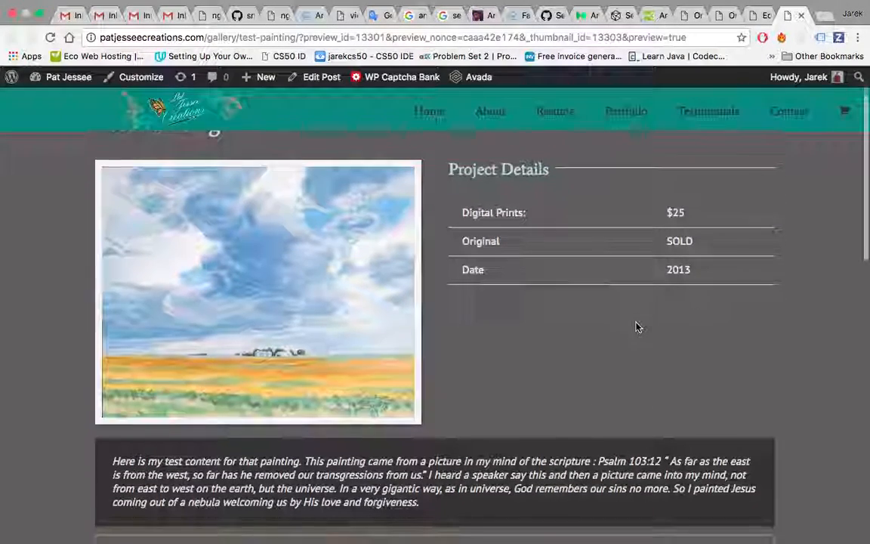
scroll(636, 326, "up", 1)
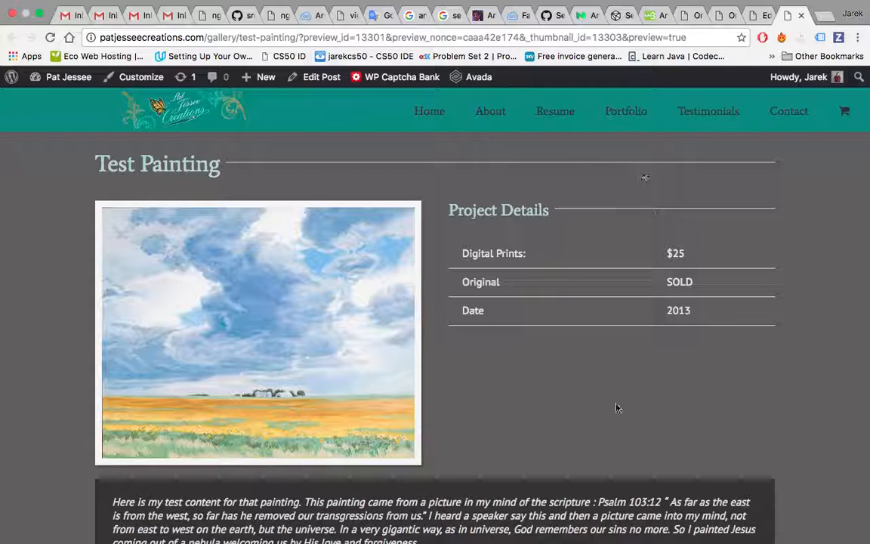
scroll(619, 463, "down", 2)
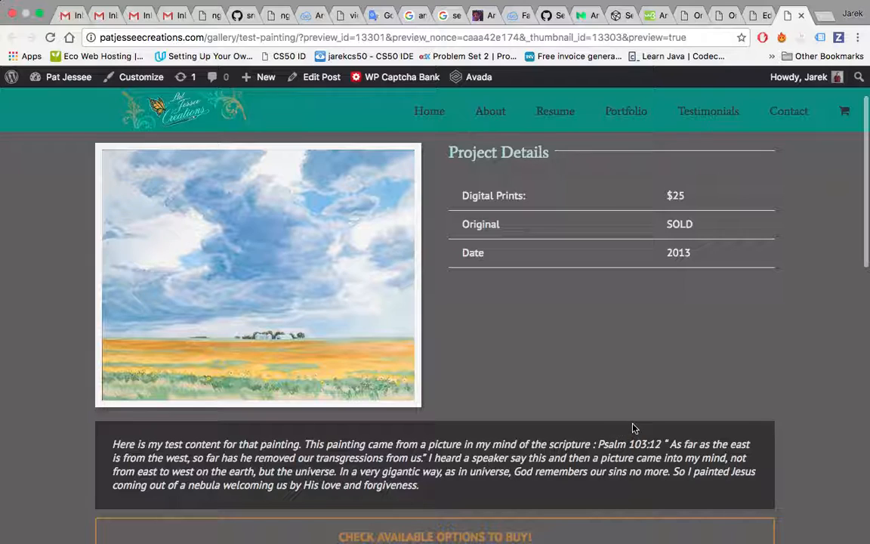
scroll(632, 425, "up", 1)
scroll(632, 427, "down", 2)
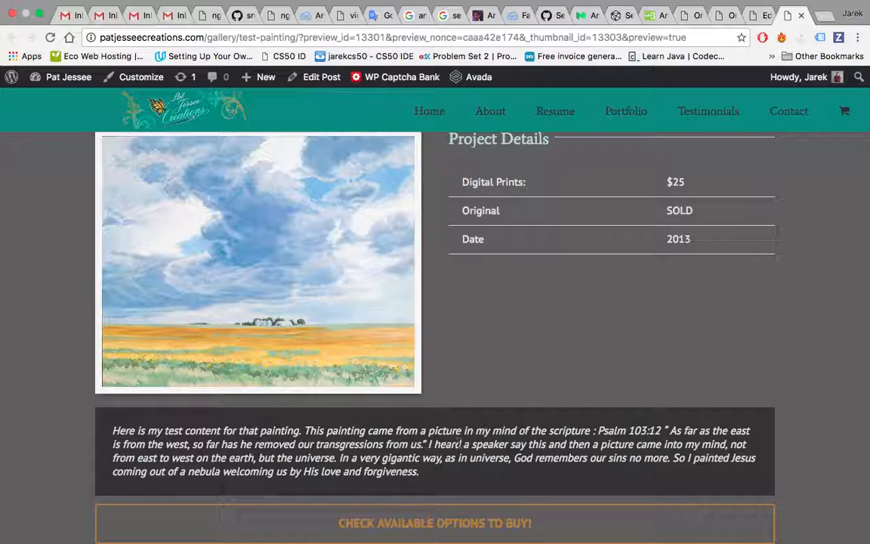
Move the Testimonial element into the Project Details column directly below the table, and update the Test Painting post
left_click(763, 15)
scroll(649, 345, "down", 5)
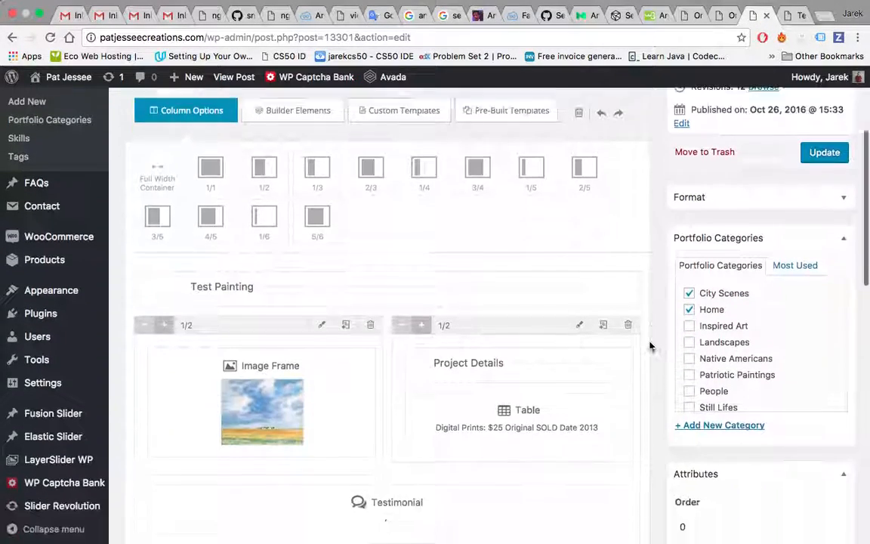
scroll(649, 346, "down", 2)
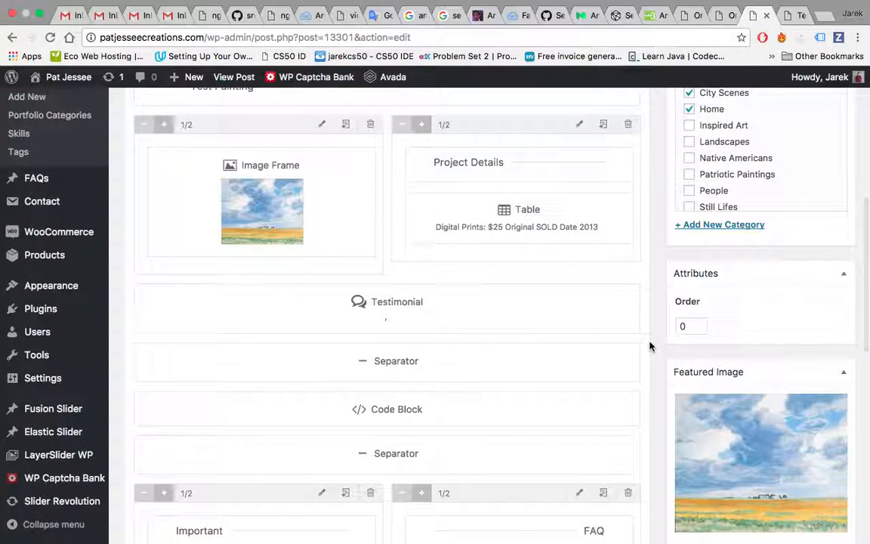
scroll(649, 346, "up", 1)
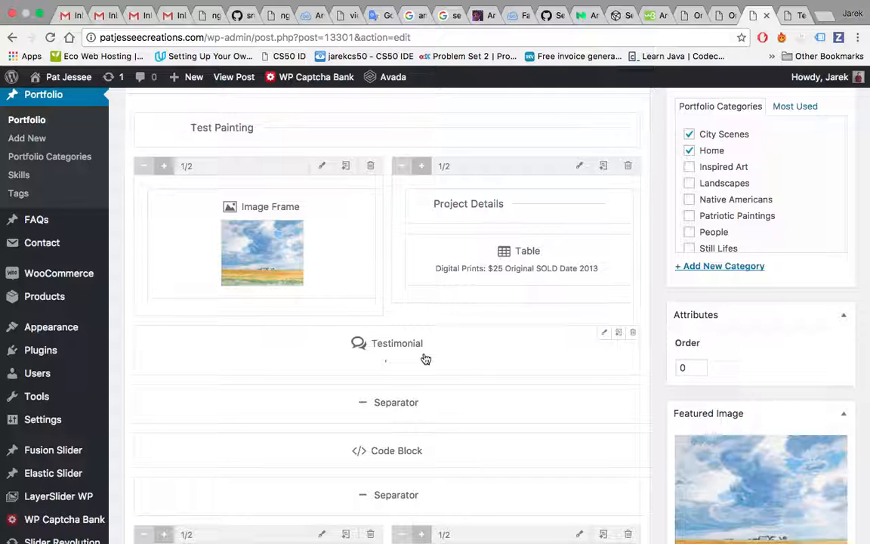
left_click_drag(426, 358, 432, 301)
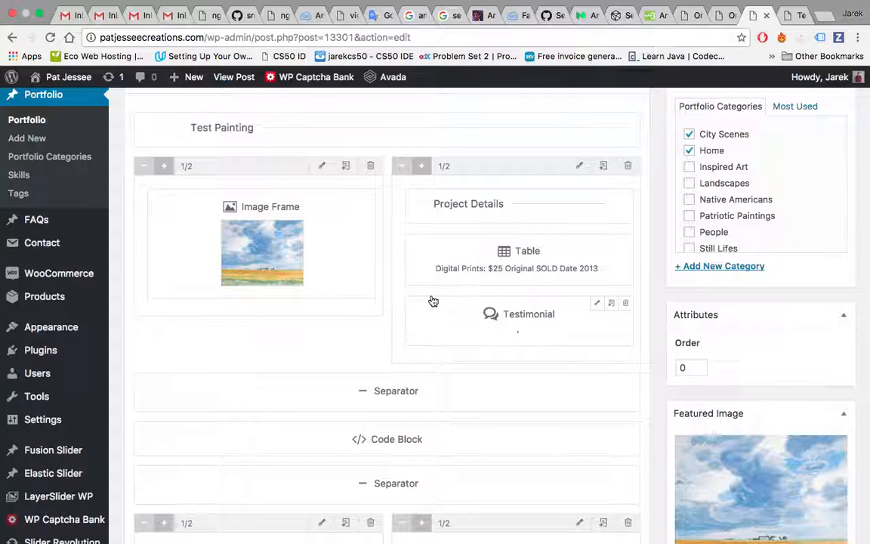
mouse_move(450, 319)
left_mouse_down()
mouse_move(442, 301)
mouse_move(445, 324)
mouse_move(463, 348)
mouse_move(444, 355)
mouse_move(459, 369)
mouse_move(466, 322)
left_mouse_up()
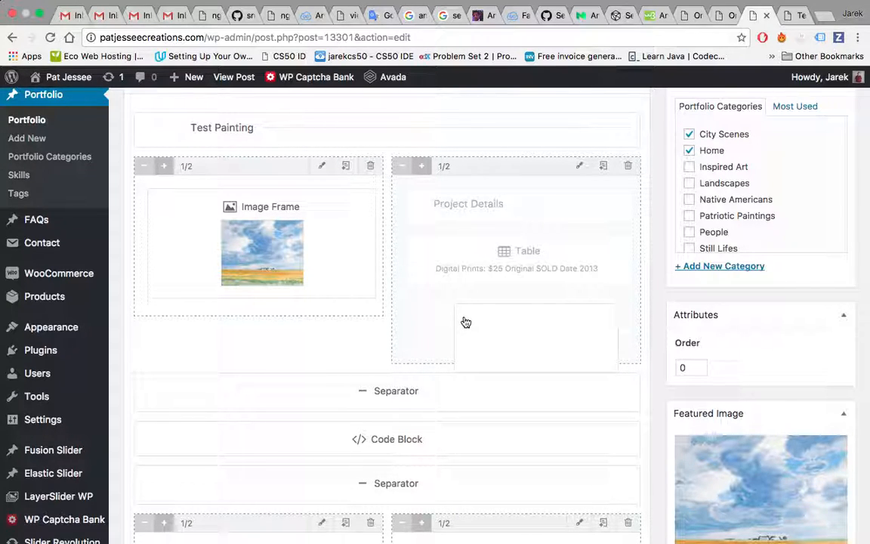
mouse_move(466, 322)
left_mouse_down()
mouse_move(483, 316)
mouse_move(477, 311)
left_mouse_up()
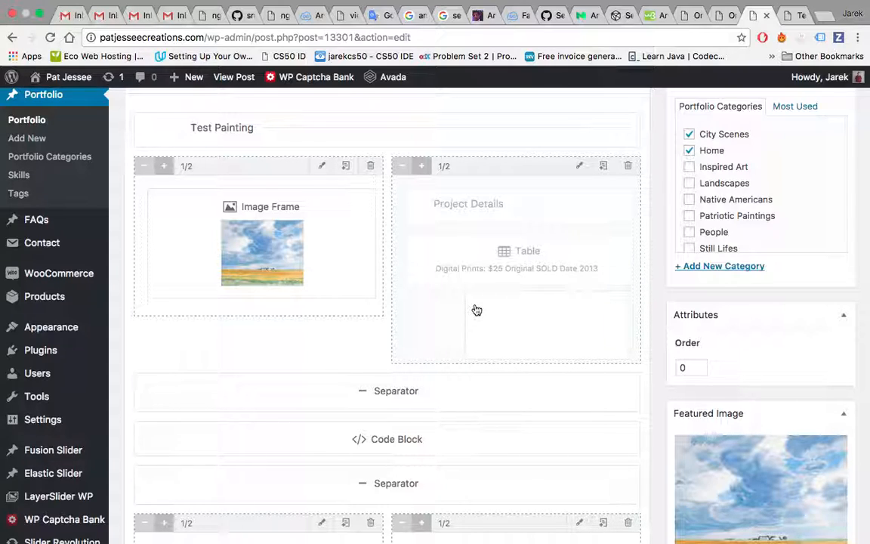
left_click_drag(477, 311, 441, 316)
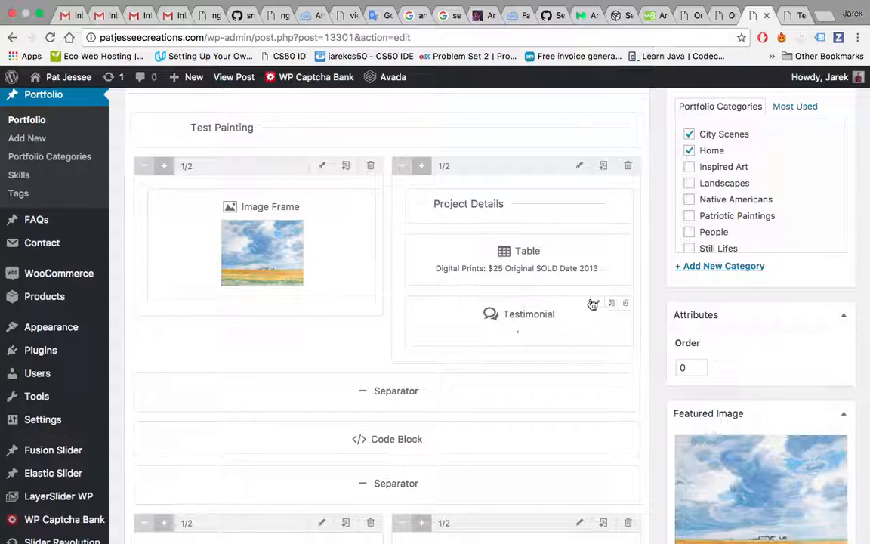
scroll(656, 351, "up", 3)
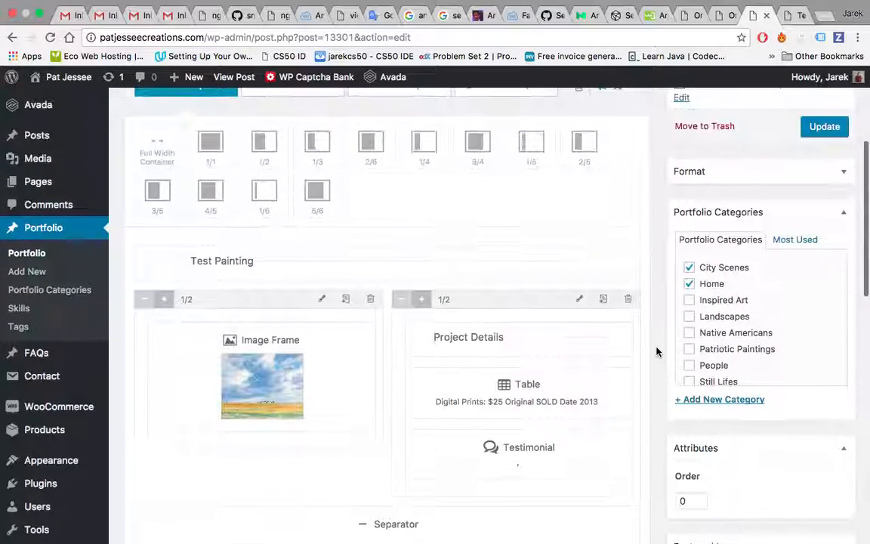
left_click(823, 131)
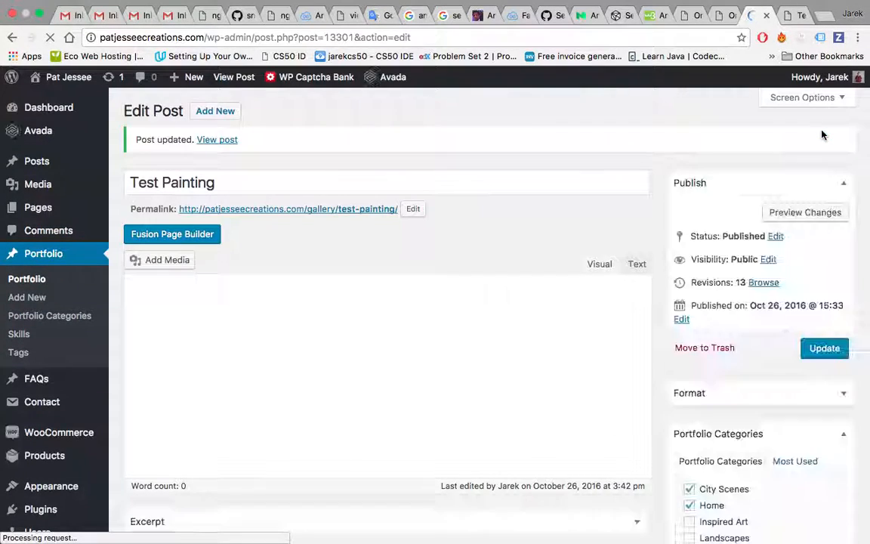
Reload the Test Painting preview page and check it against the Testimonial element's placement in the post editor
left_click(789, 17)
key("super+r")
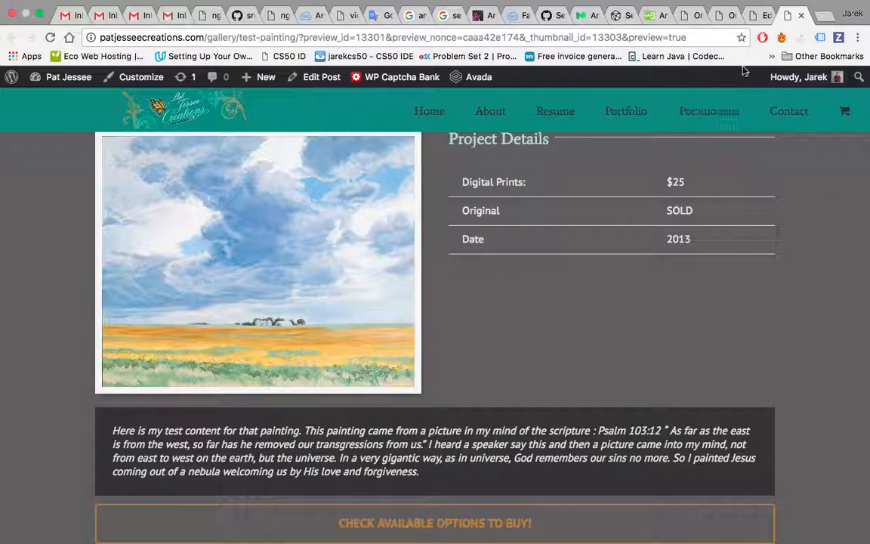
left_click(757, 17)
scroll(625, 373, "down", 5)
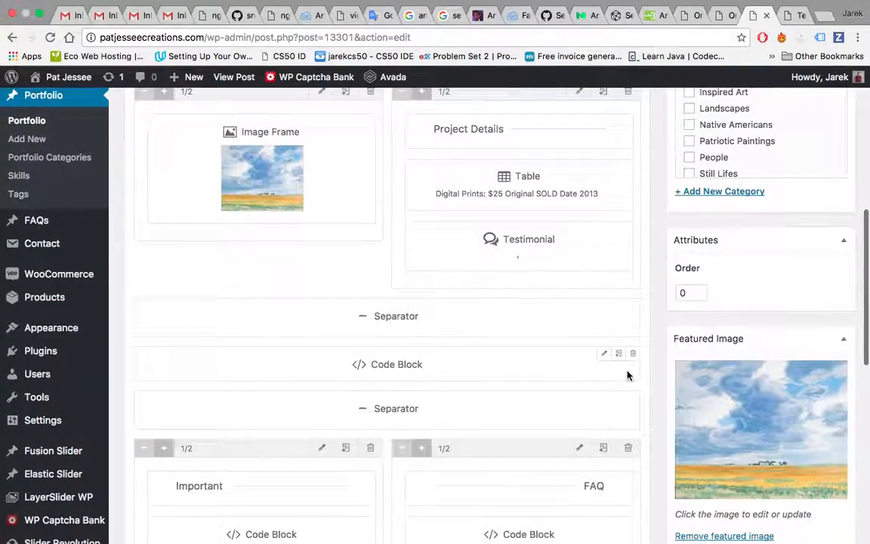
scroll(626, 375, "up", 5)
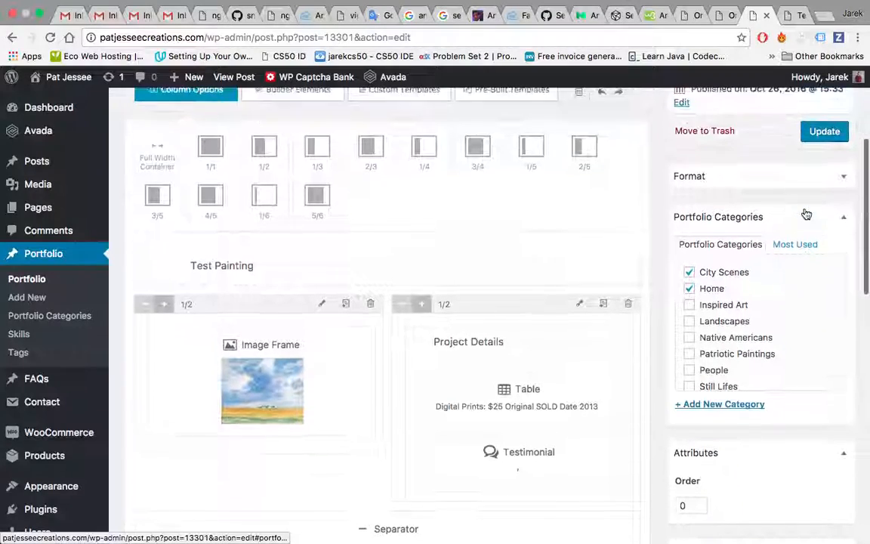
Update the Test Painting post again and close its outdated preview page
left_click(823, 136)
left_click(792, 17)
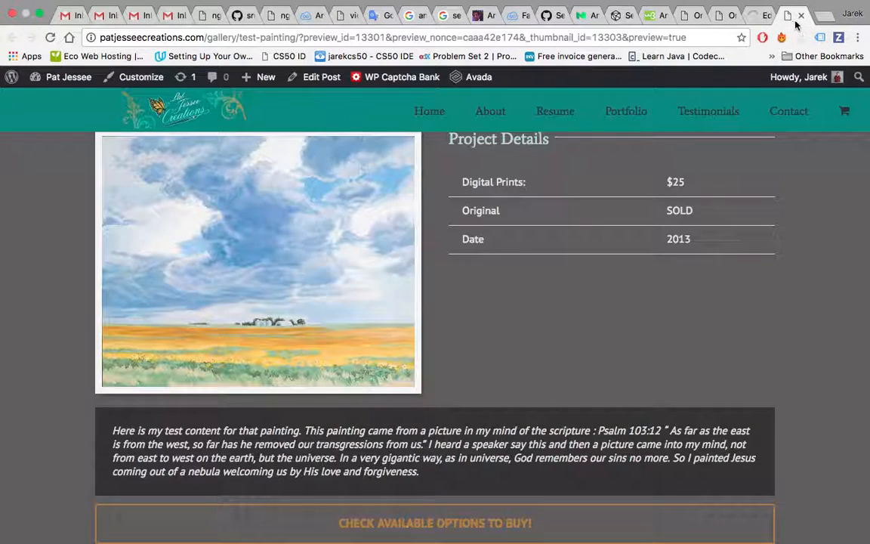
left_click(805, 16)
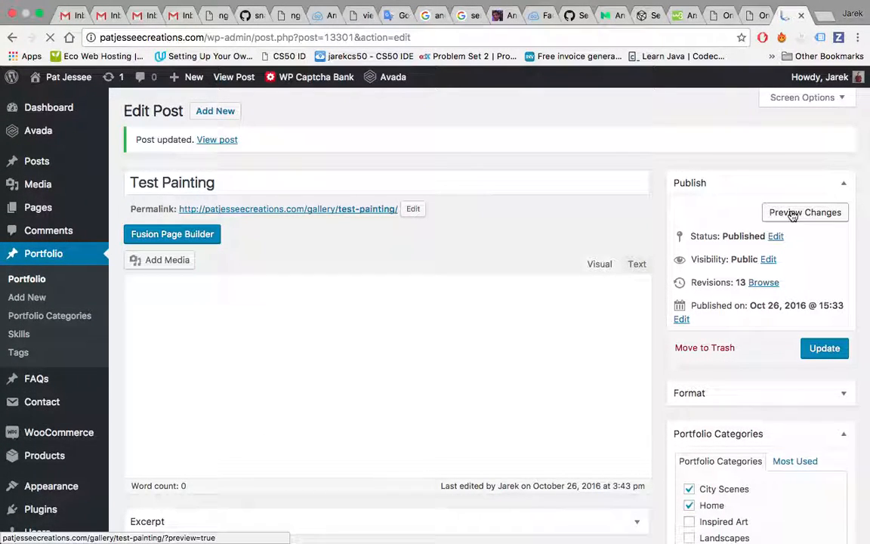
Preview the Test Painting post and compare the heights of the painting and the Project Details column with its description
left_click(793, 216)
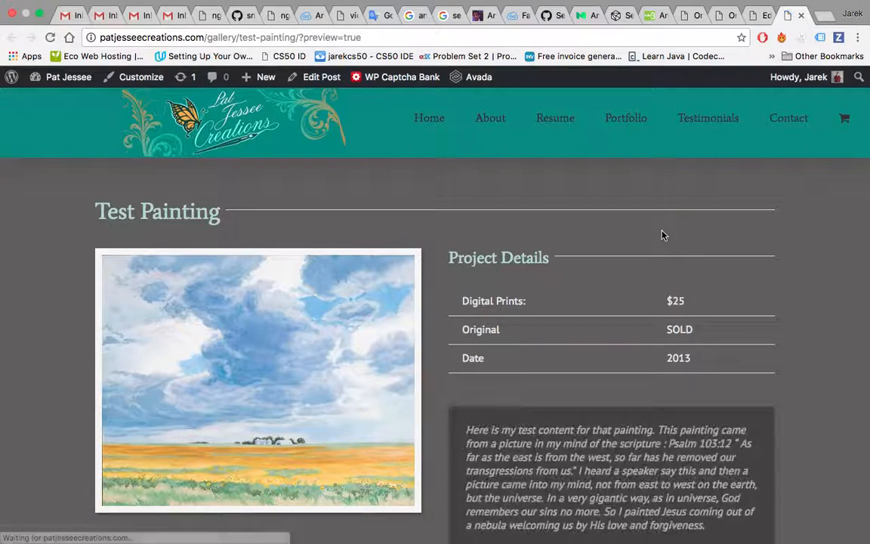
scroll(661, 235, "down", 3)
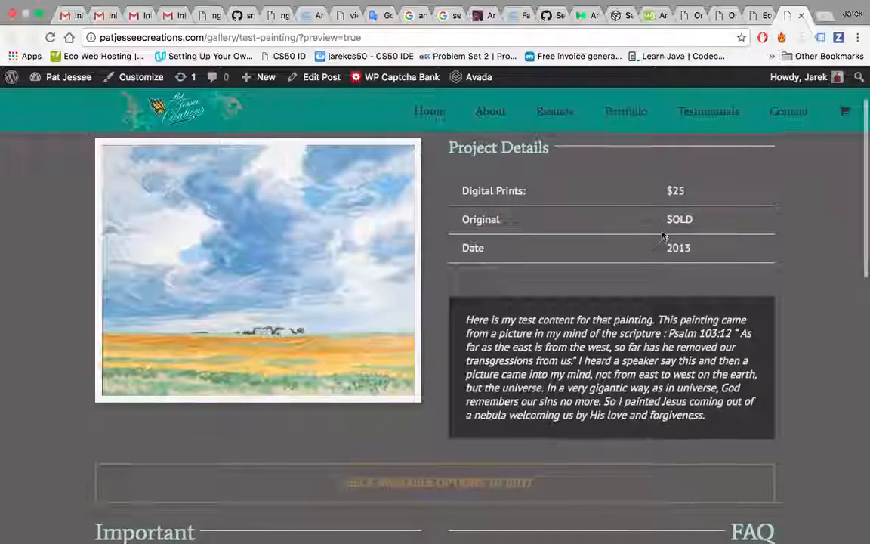
scroll(661, 235, "up", 2)
scroll(661, 235, "down", 2)
scroll(661, 235, "up", 2)
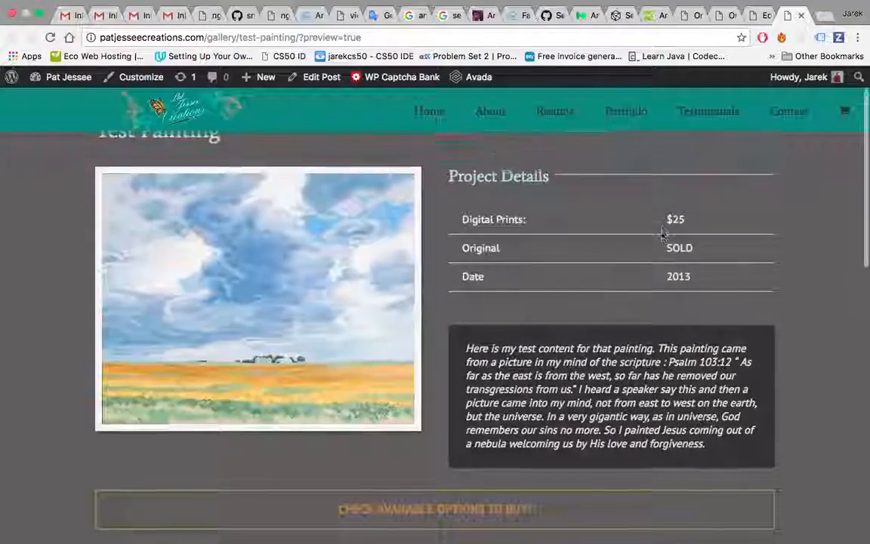
scroll(661, 235, "down", 2)
scroll(661, 235, "down", 1)
scroll(661, 235, "up", 2)
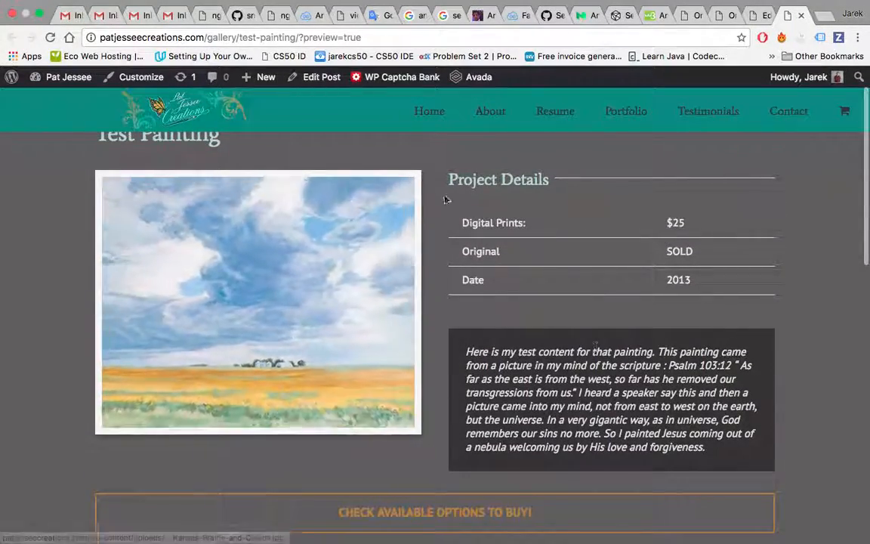
scroll(594, 345, "up", 1)
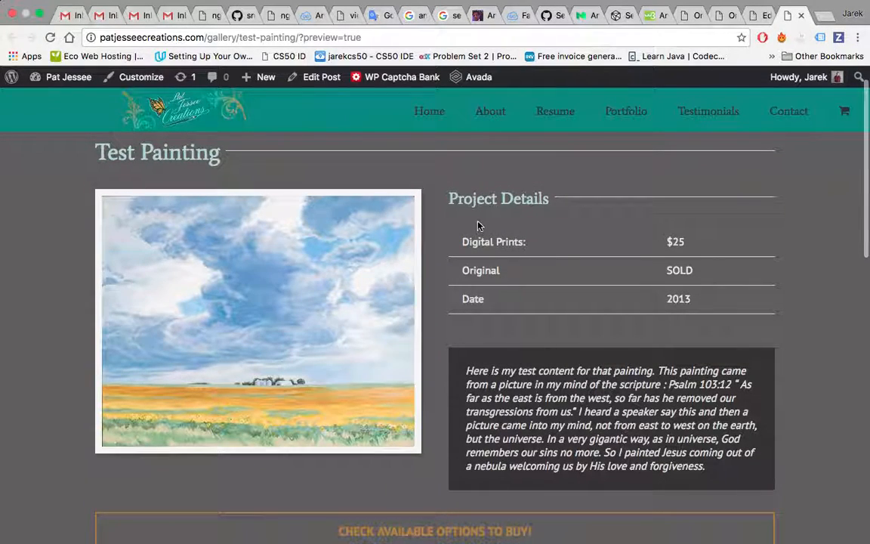
scroll(477, 225, "up", 1)
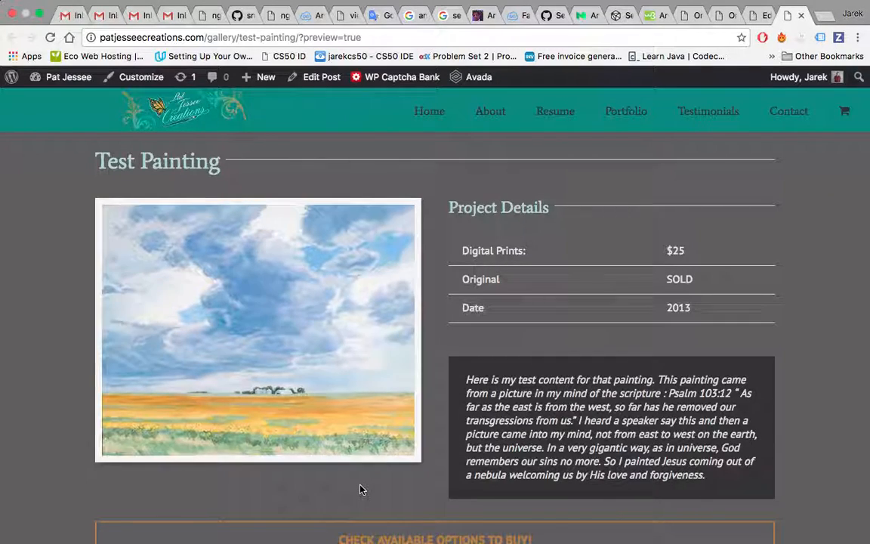
scroll(360, 489, "down", 1)
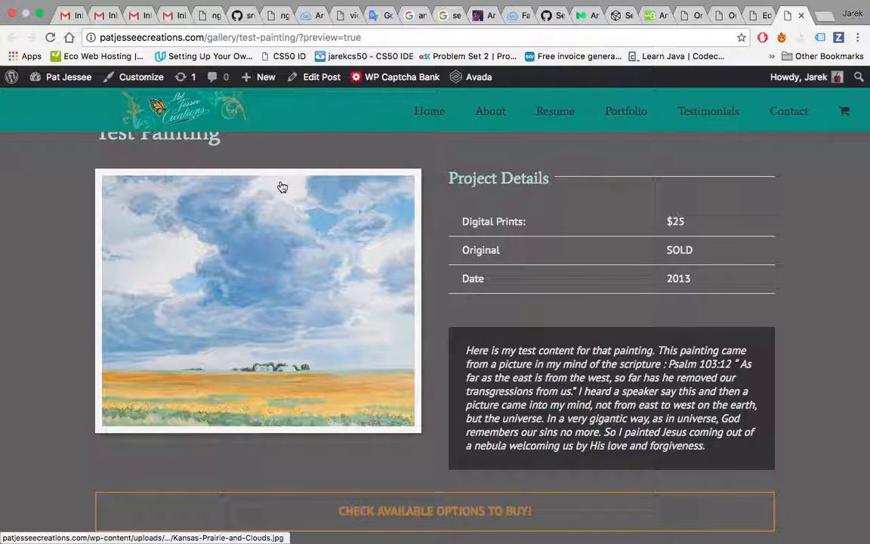
scroll(303, 210, "up", 1)
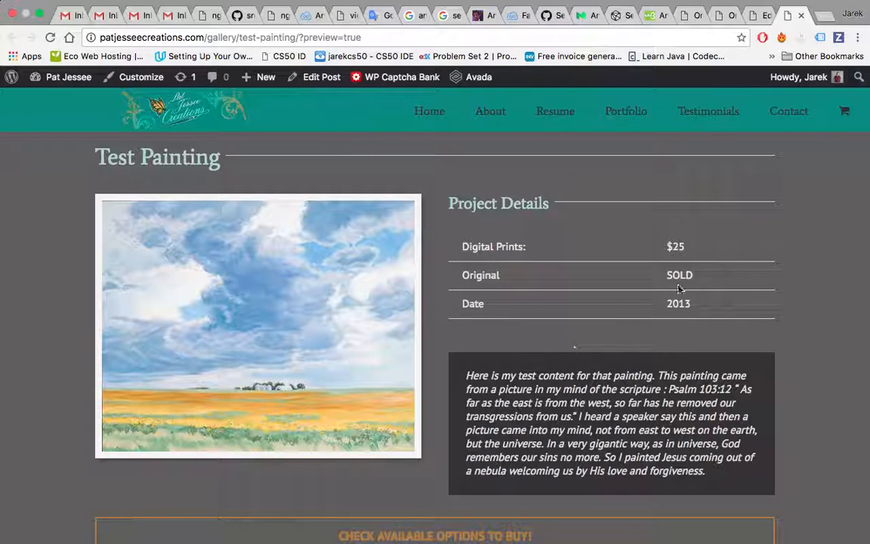
Compare the Fusion Builder elements around the two half-width columns with the layout of the Test Painting preview page
left_click(763, 16)
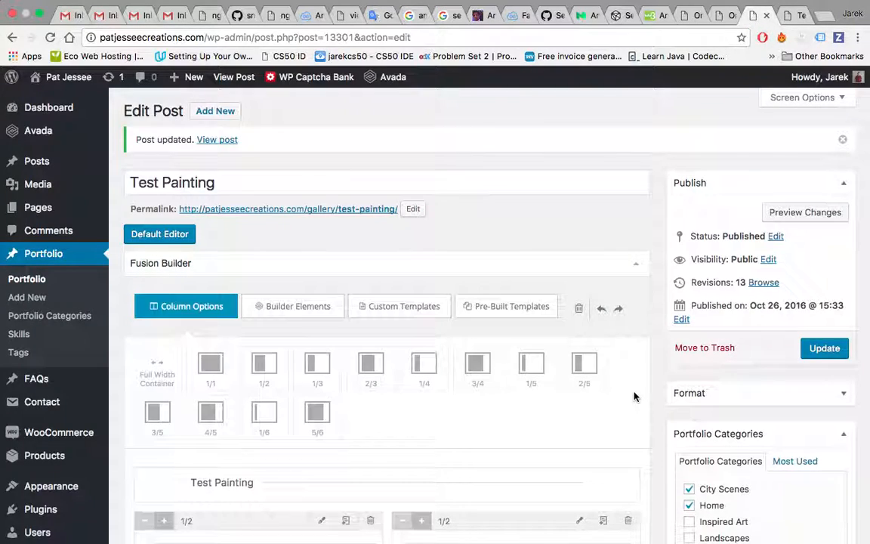
scroll(633, 396, "down", 5)
scroll(634, 396, "down", 5)
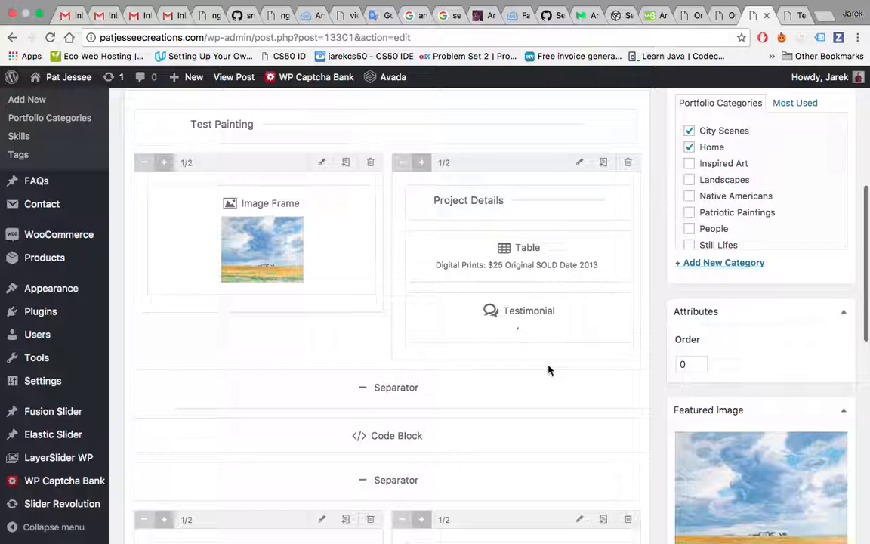
left_click(785, 15)
scroll(563, 389, "down", 2)
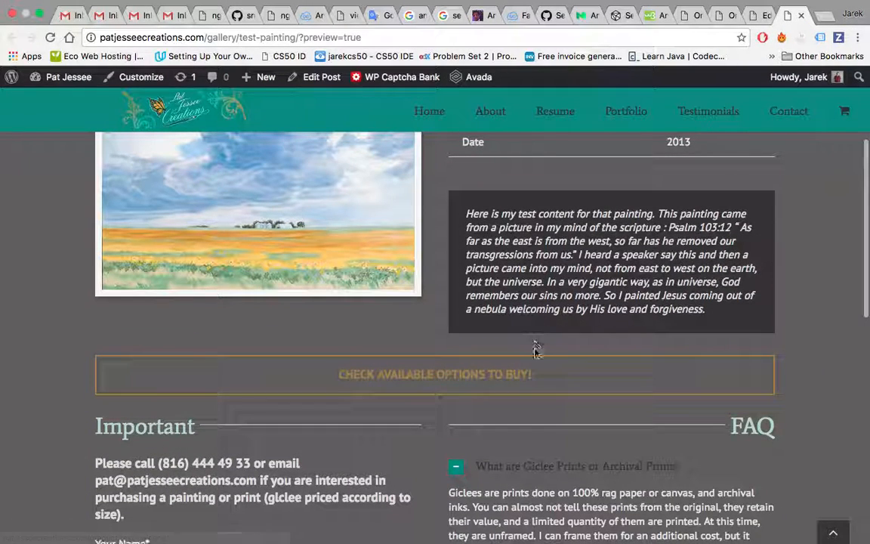
left_click(759, 15)
scroll(638, 334, "down", 1)
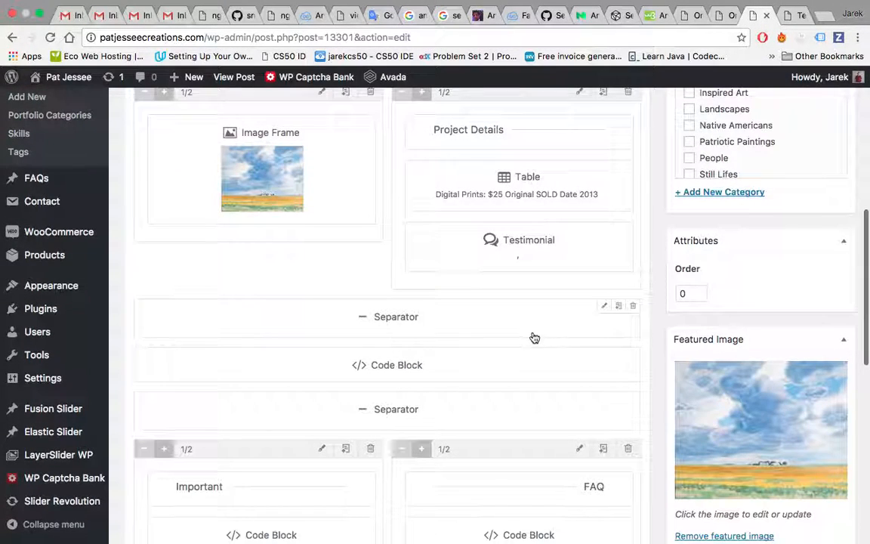
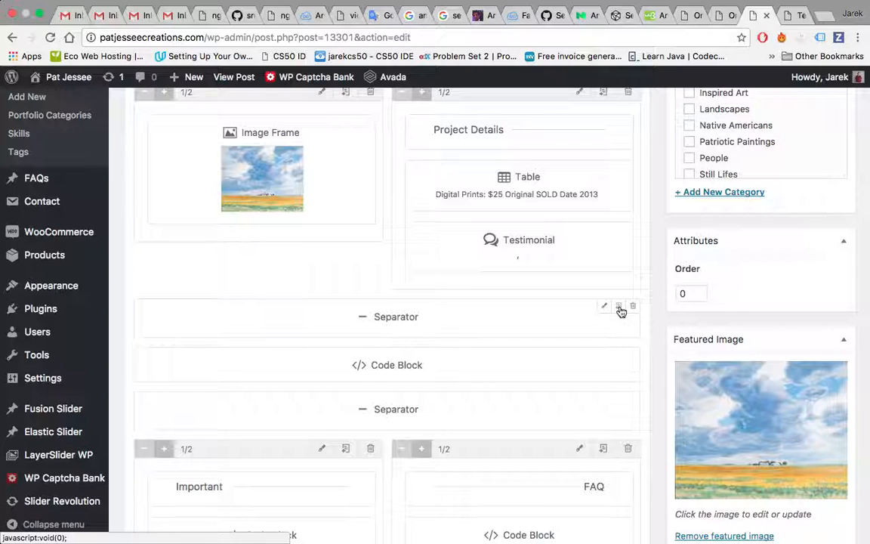
Duplicate the Separator beneath the two half-width columns and move one copy above the Image Frame in its column
left_click(619, 308)
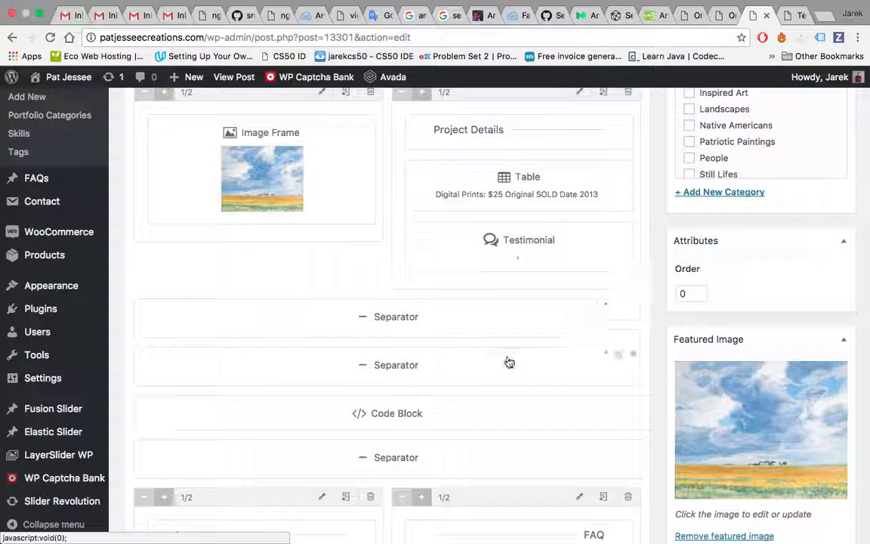
scroll(508, 361, "up", 2)
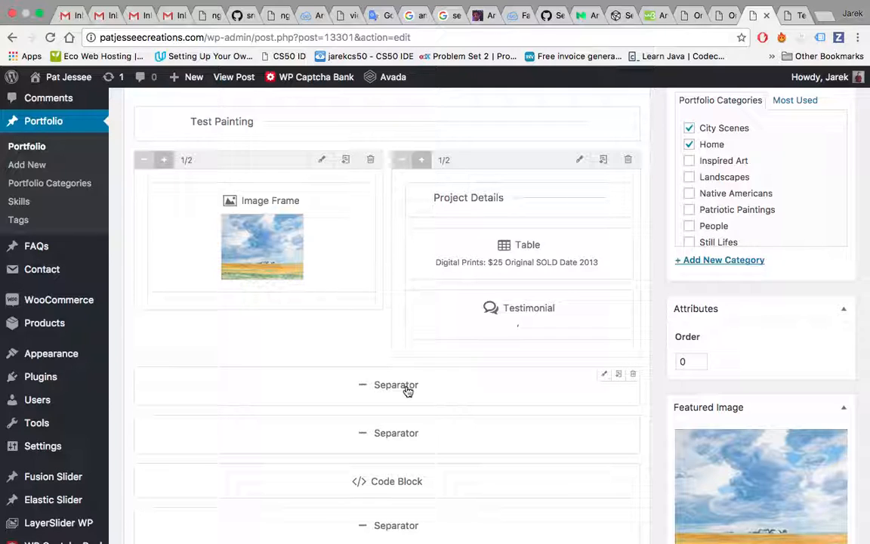
left_click_drag(406, 391, 185, 179)
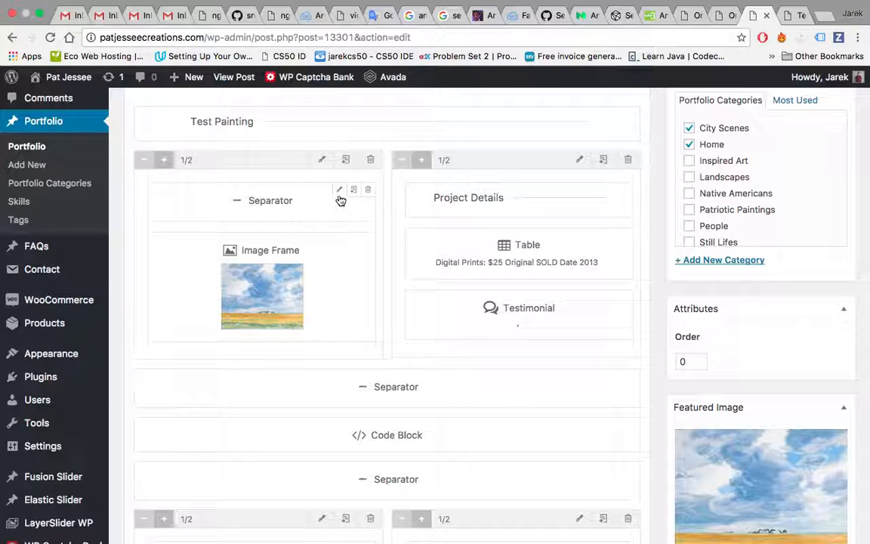
Set the Margin Top of the Separator above the Image Frame to 30, save it and update the post
left_click(340, 193)
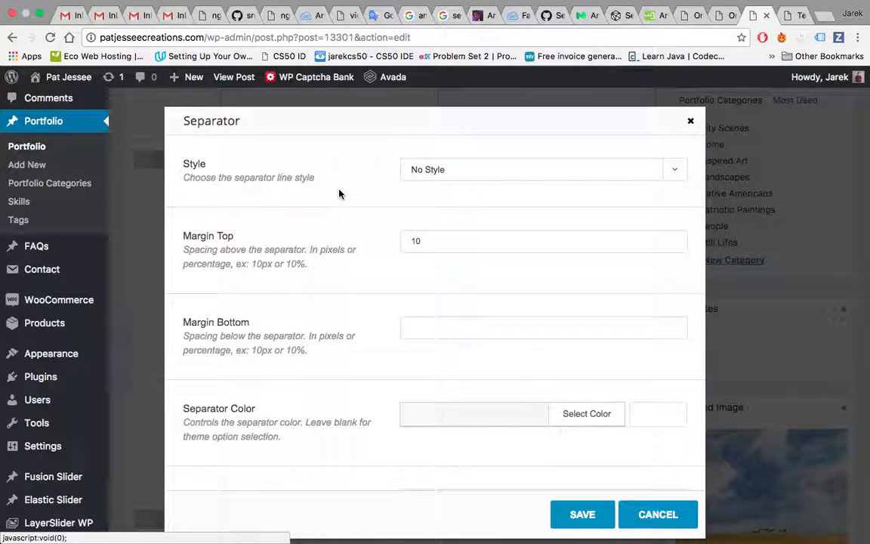
double_click(439, 242)
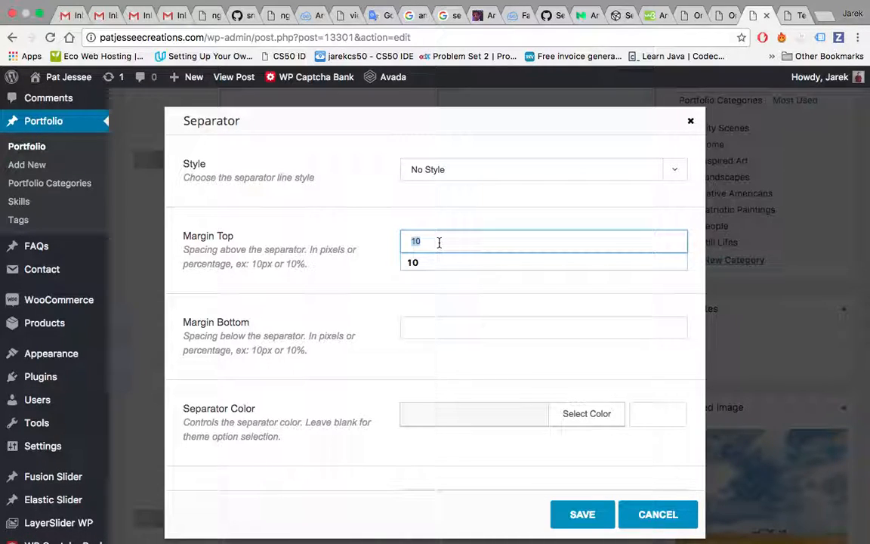
type("30")
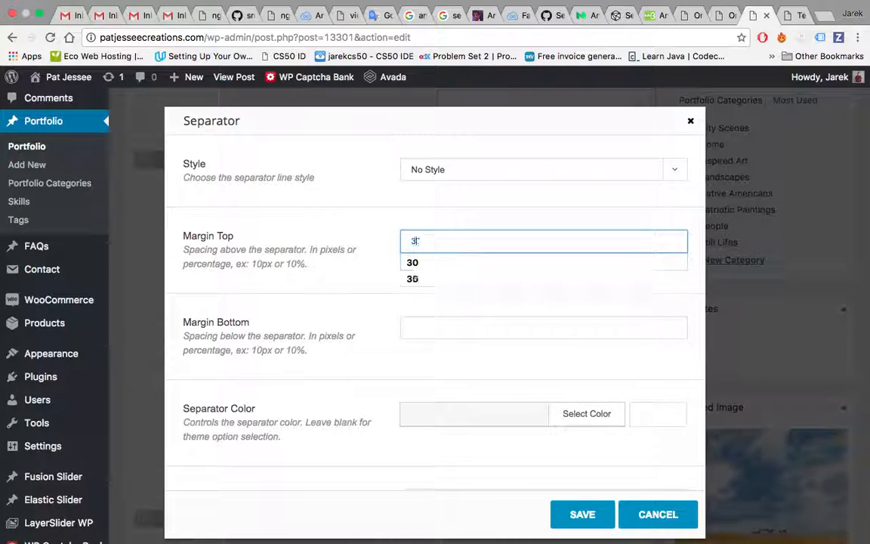
left_click(477, 324)
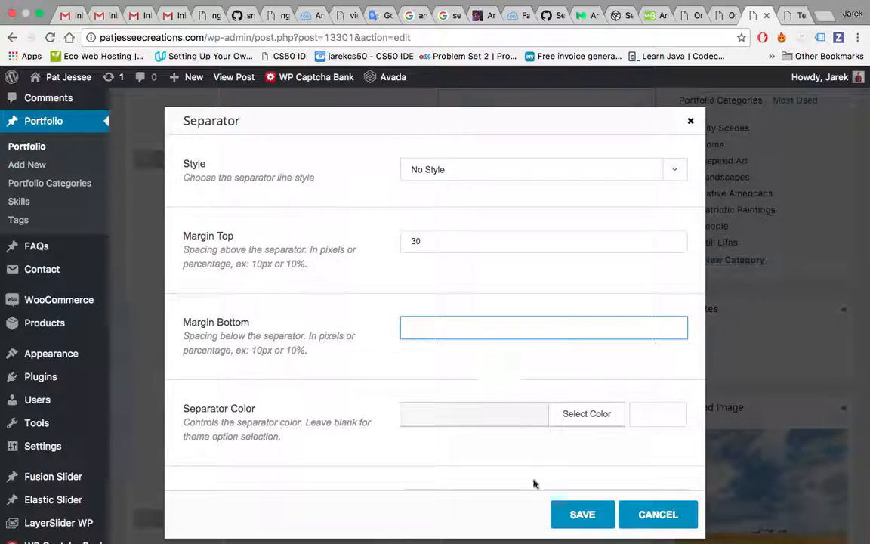
left_click(582, 514)
scroll(613, 418, "up", 10)
left_click(823, 350)
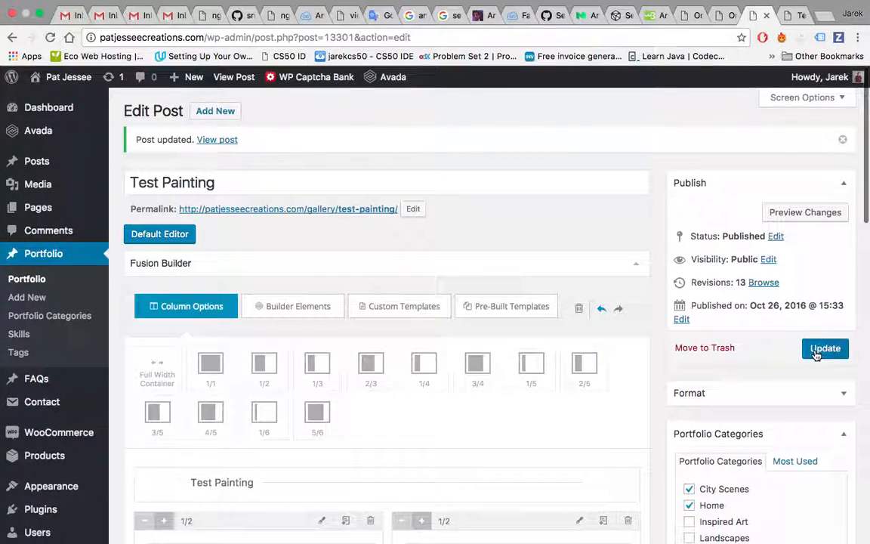
Replace the outdated preview with a fresh one, examine the spacing above the painting, and close the preview
left_click(802, 18)
left_click(801, 16)
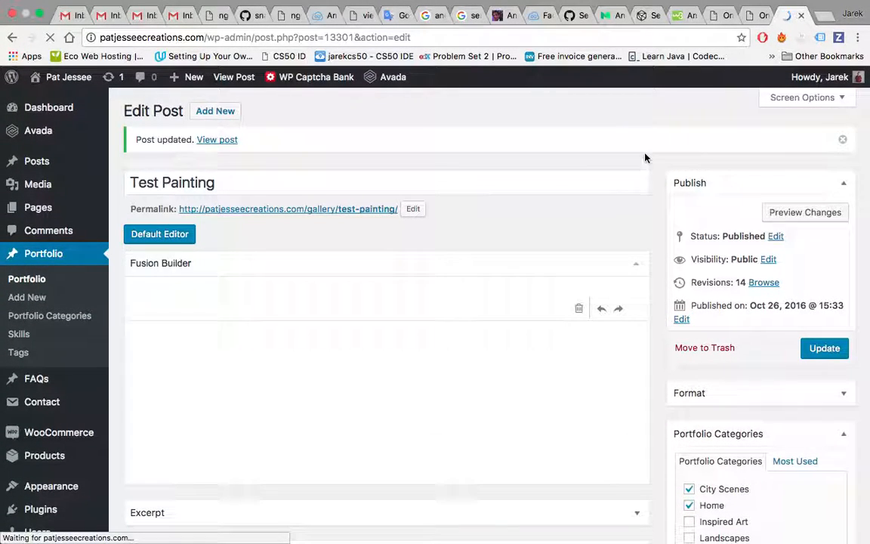
left_click(808, 211)
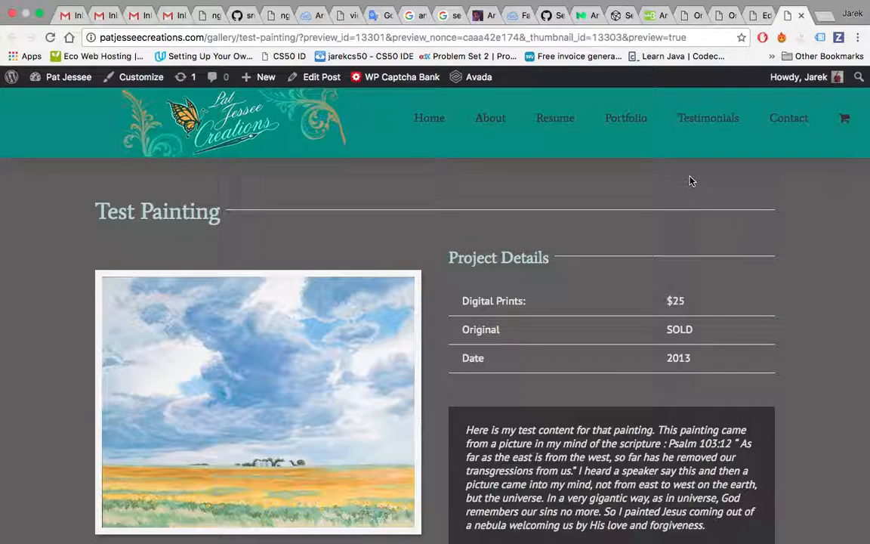
scroll(713, 287, "down", 5)
scroll(714, 295, "up", 3)
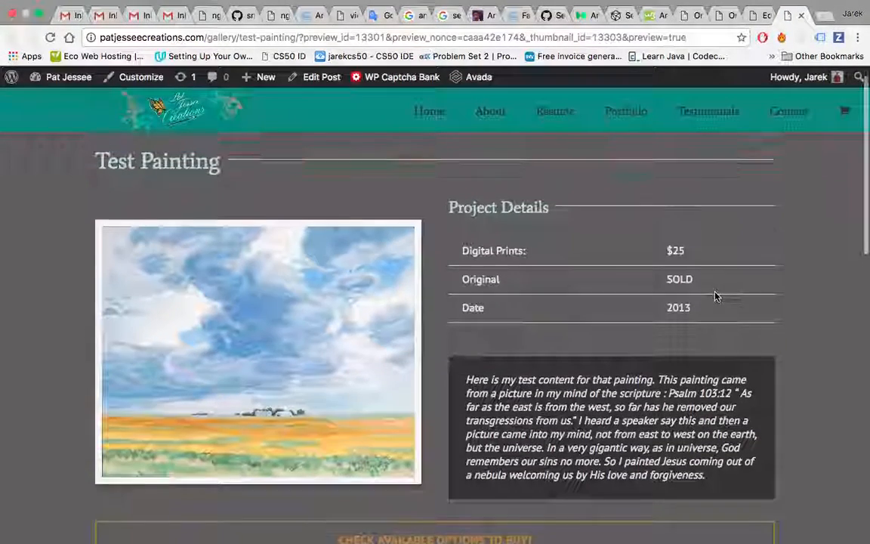
scroll(716, 297, "up", 1)
scroll(716, 297, "down", 3)
scroll(716, 297, "up", 2)
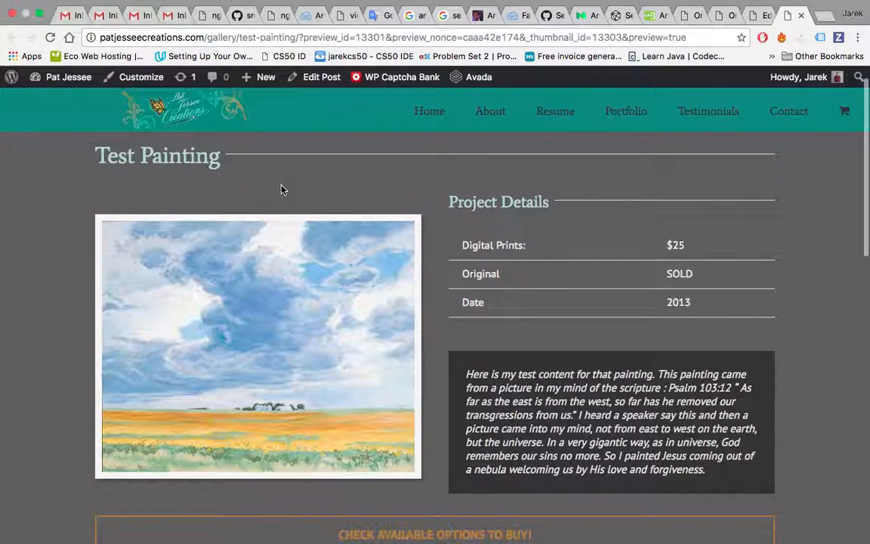
key("super+w")
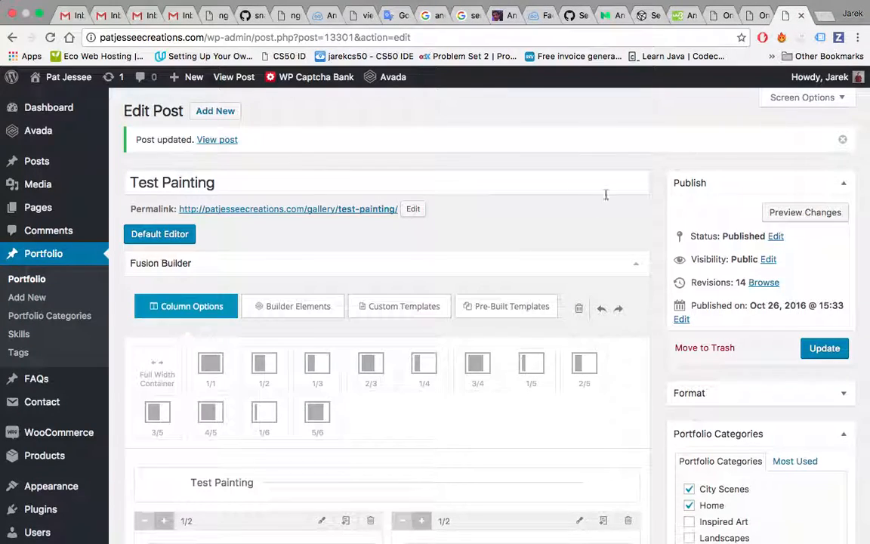
Set the Margin Top of the Separator above the Image Frame to 15, save it and update the Test Painting post
scroll(587, 204, "down", 5)
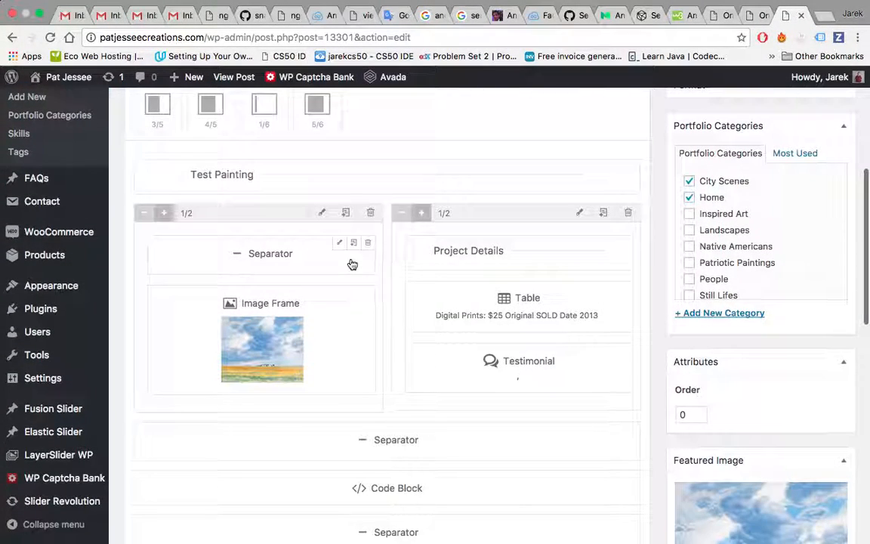
left_click(339, 244)
double_click(433, 245)
type("15")
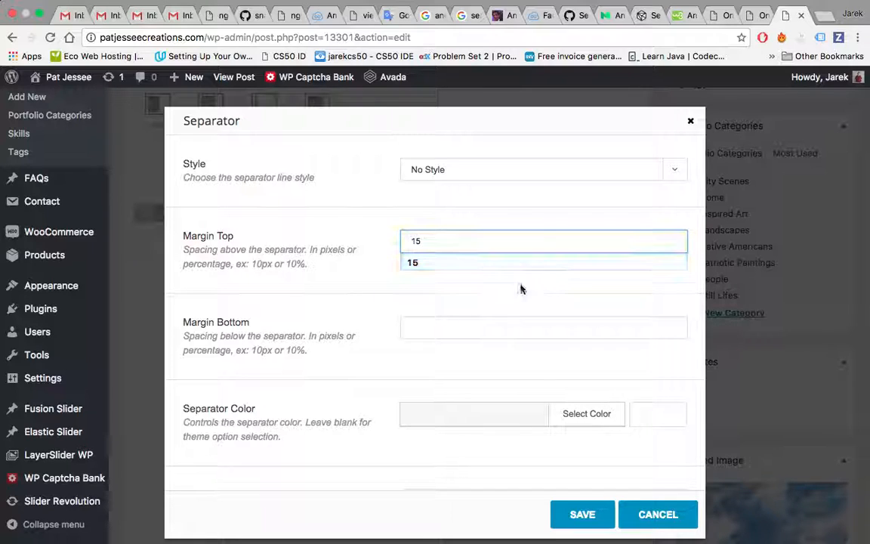
left_click(578, 509)
scroll(614, 434, "up", 3)
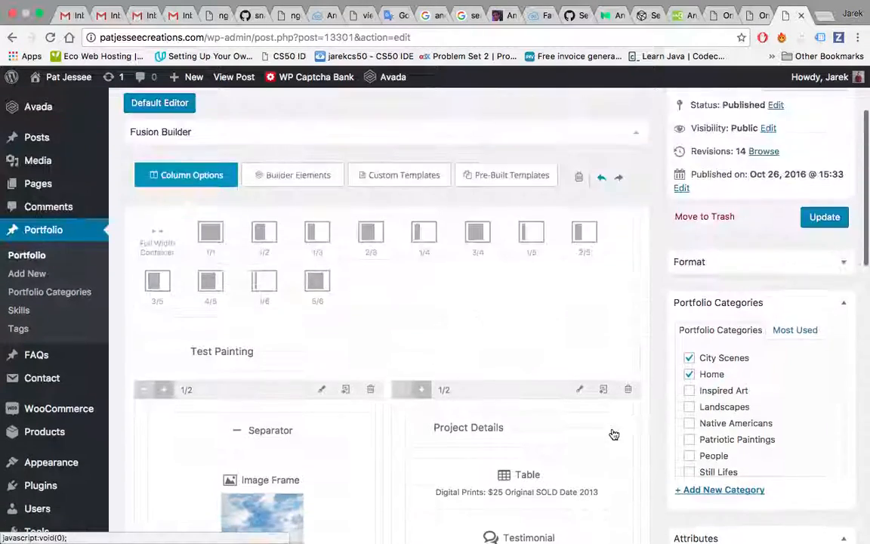
scroll(614, 434, "up", 3)
left_click(824, 347)
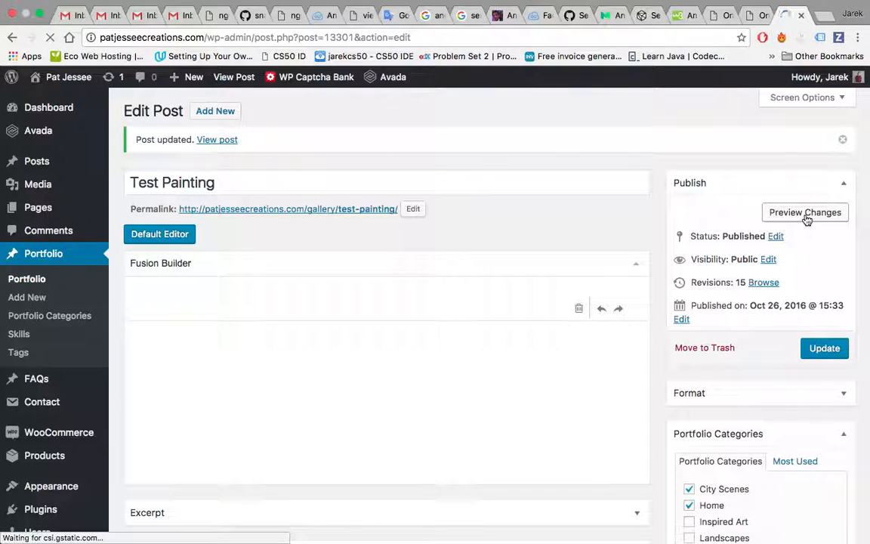
Preview the updated Test Painting post and check the painting's vertical alignment with the Project Details column
left_click(806, 216)
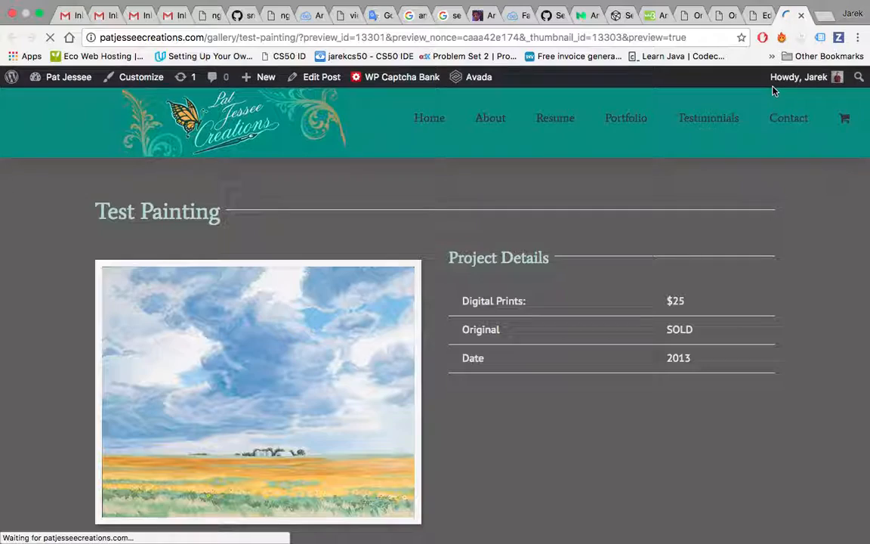
scroll(757, 193, "down", 4)
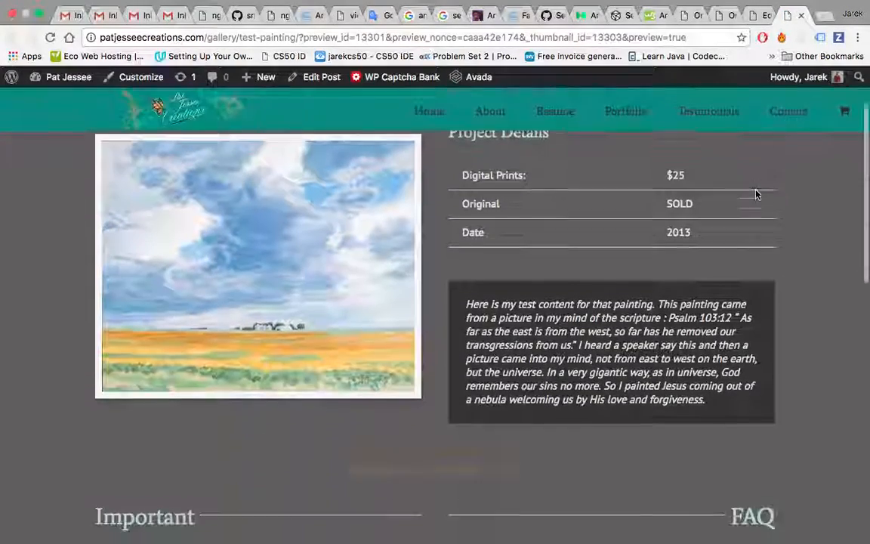
scroll(758, 194, "up", 3)
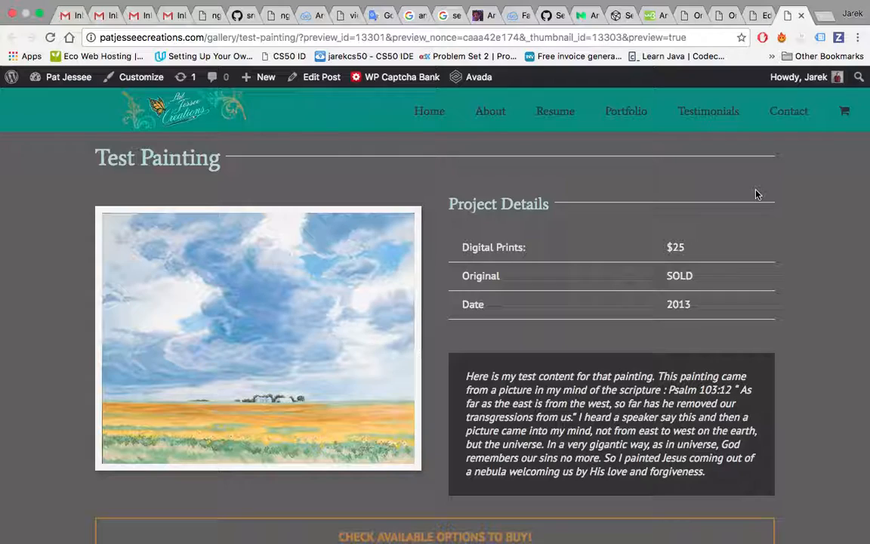
scroll(757, 194, "down", 3)
scroll(757, 194, "up", 1)
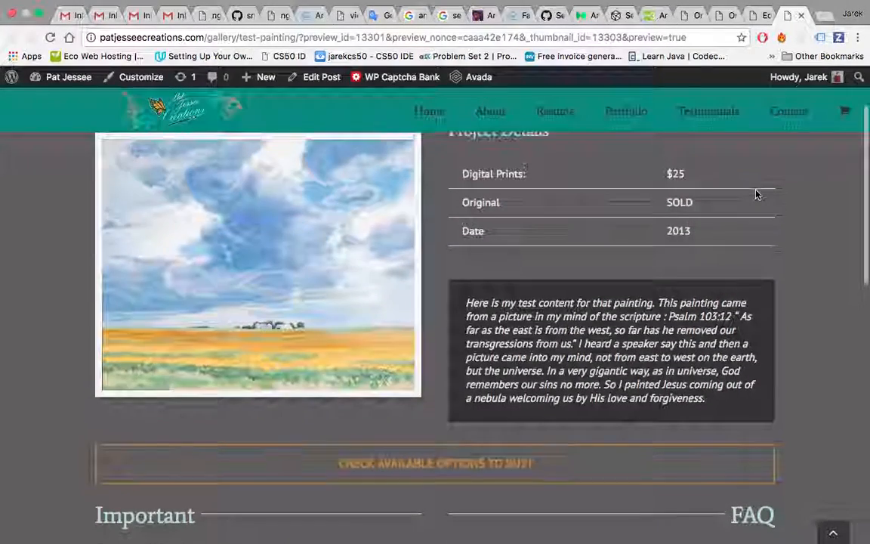
scroll(757, 194, "up", 2)
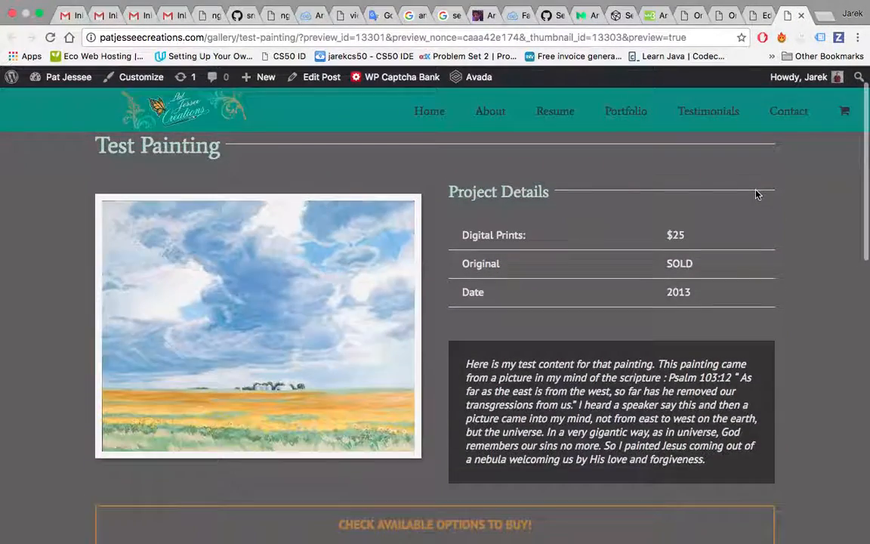
Check the rest of the Test Painting preview and review the post's Fusion Builder layout in its editor
scroll(757, 194, "down", 5)
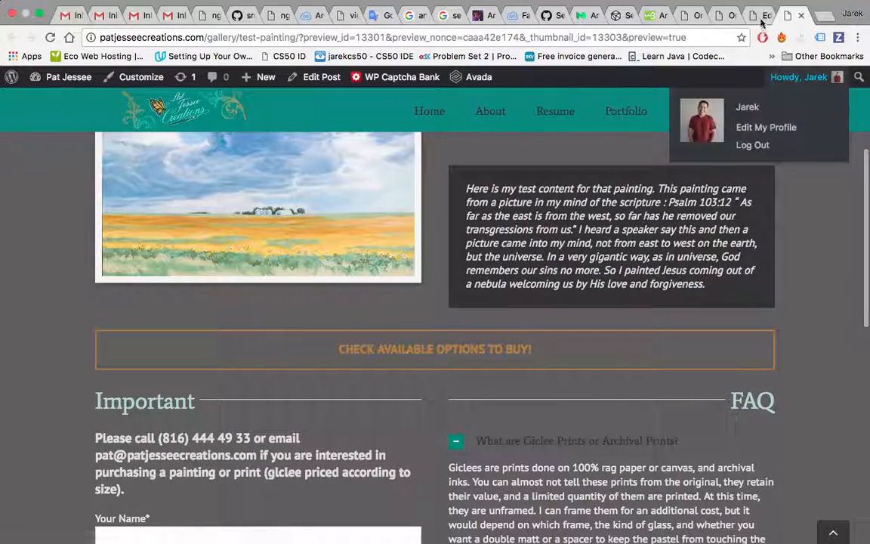
left_click(761, 18)
scroll(619, 340, "down", 5)
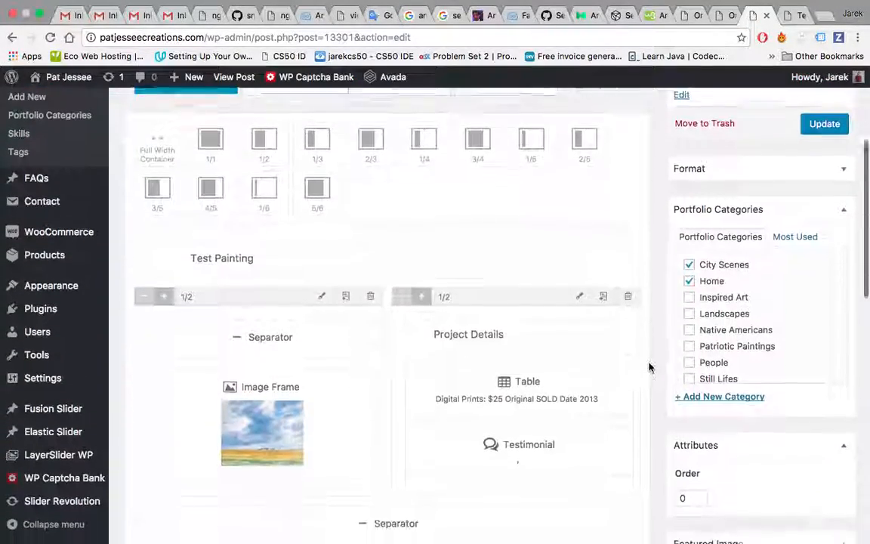
scroll(650, 365, "down", 2)
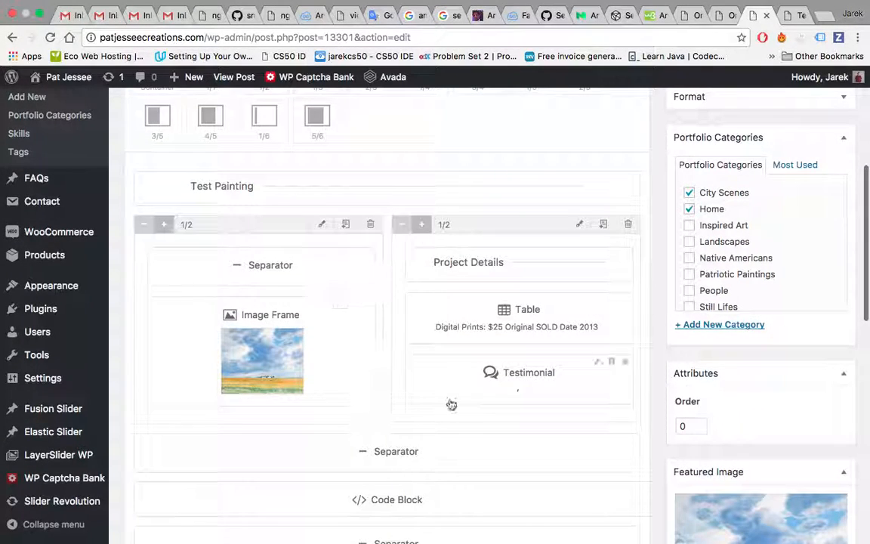
scroll(495, 372, "down", 2)
scroll(495, 372, "down", 1)
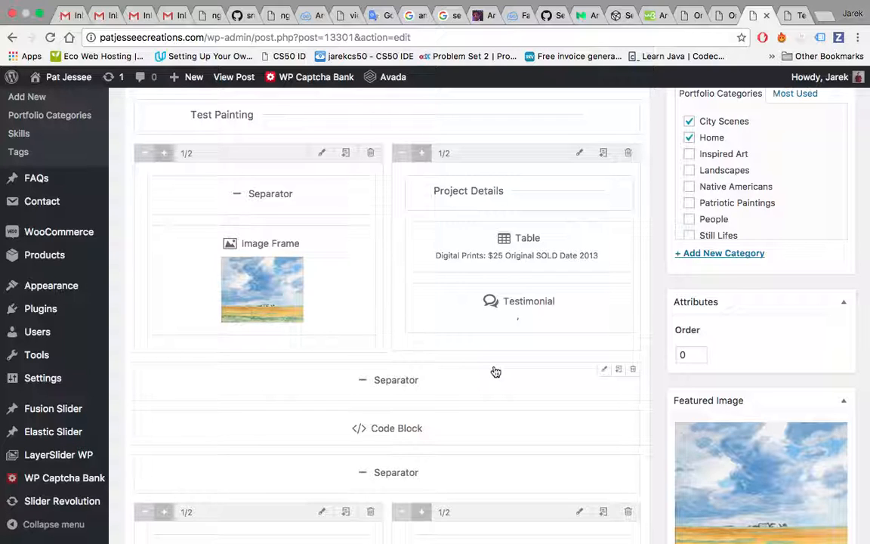
scroll(574, 310, "up", 5)
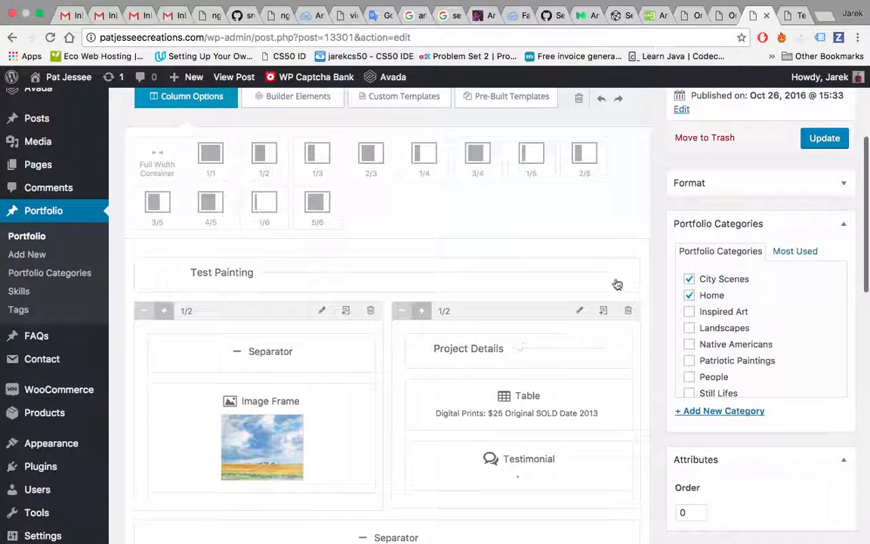
scroll(657, 245, "up", 5)
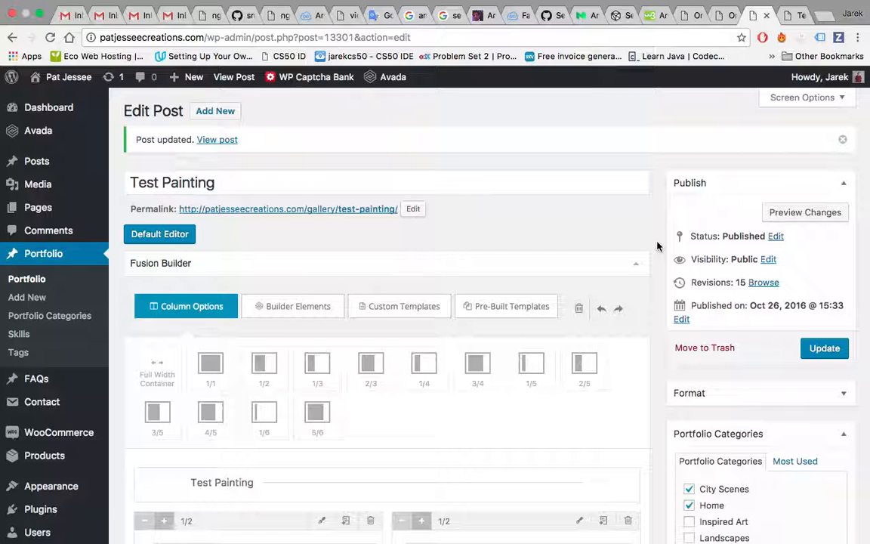
scroll(657, 246, "down", 5)
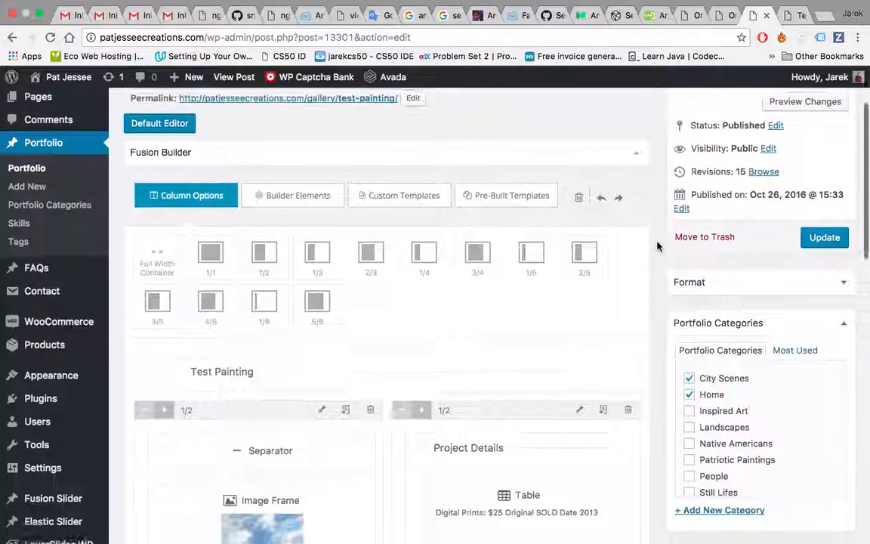
scroll(657, 246, "down", 3)
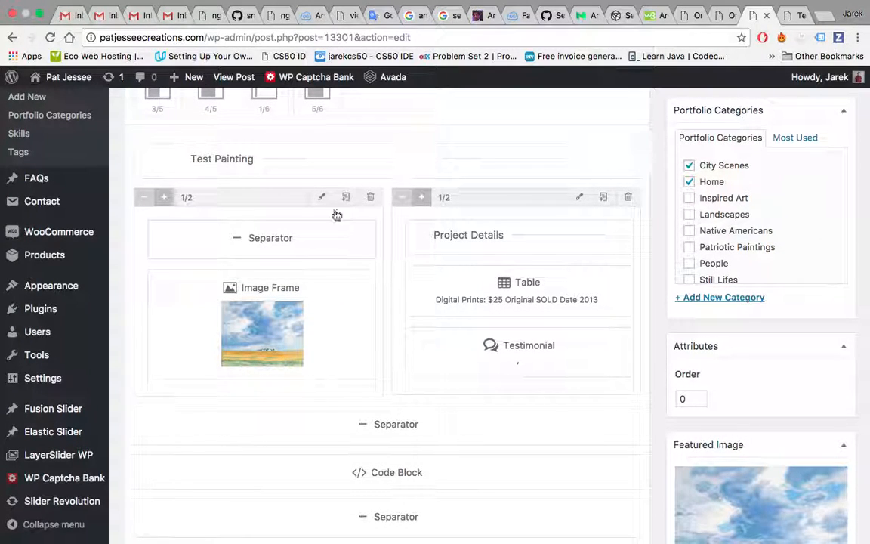
scroll(660, 292, "up", 5)
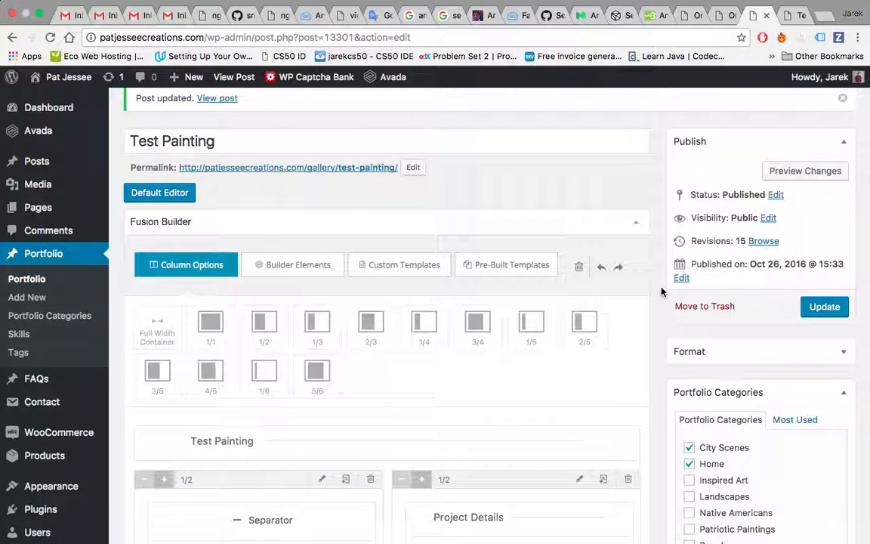
Update the Test Painting post, change its status from Published to Draft, and save that change
left_click(830, 307)
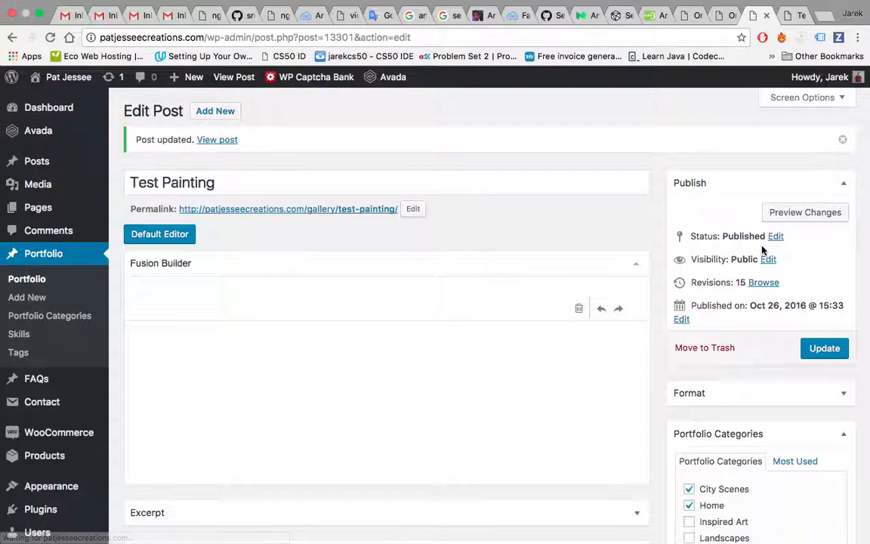
left_click(776, 237)
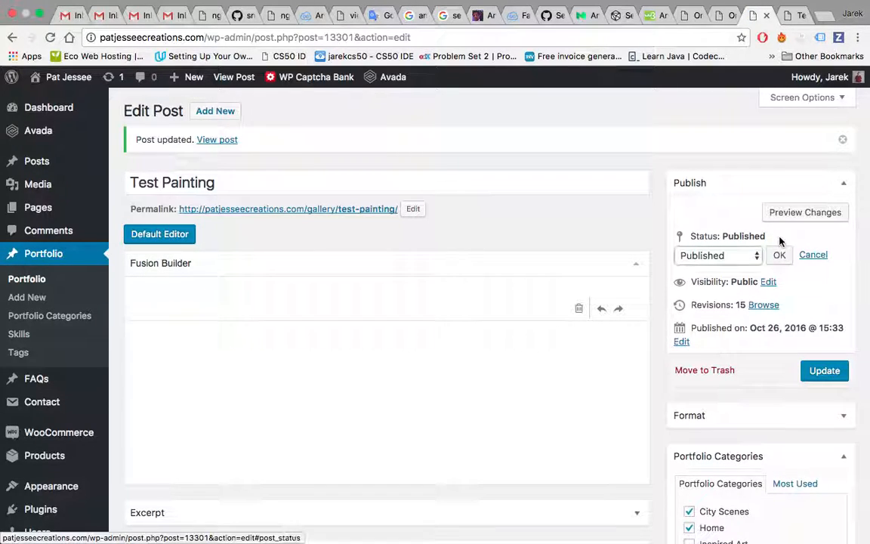
left_click(748, 255)
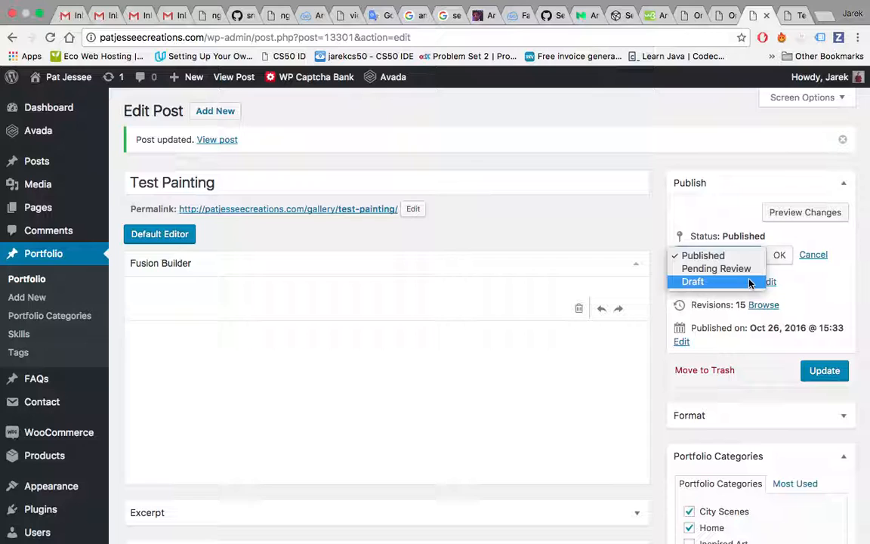
left_click(702, 281)
left_click(778, 256)
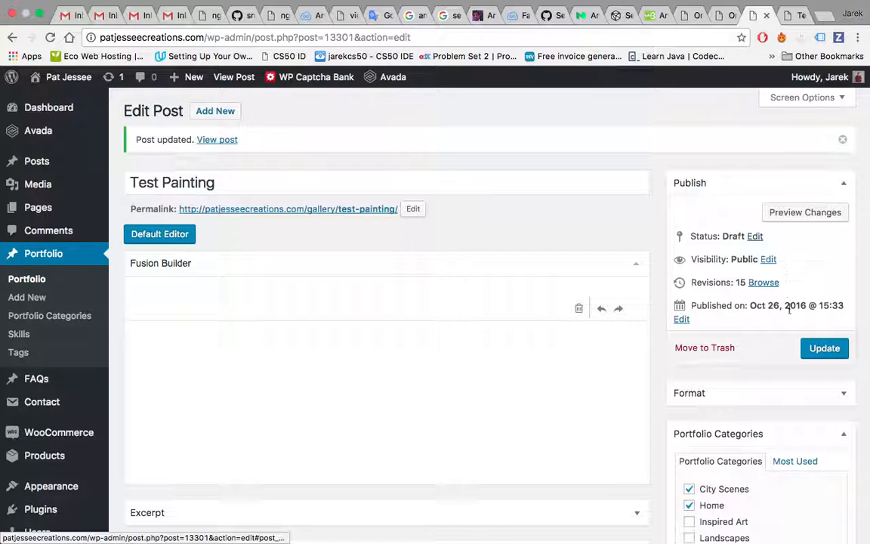
left_click(824, 348)
Return to the Test Painting preview and open the site's Portfolio page to check which paintings are listed
left_click(787, 15)
scroll(699, 261, "up", 5)
scroll(699, 261, "up", 3)
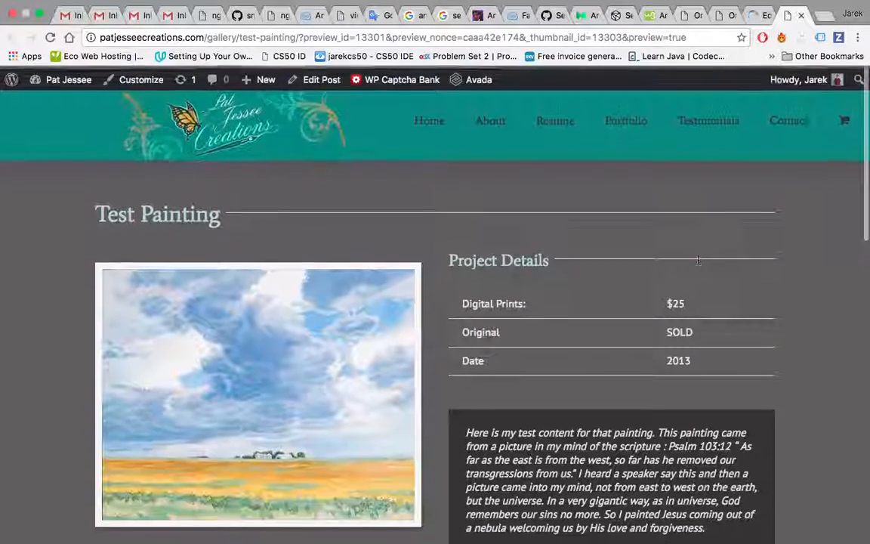
left_click(626, 121)
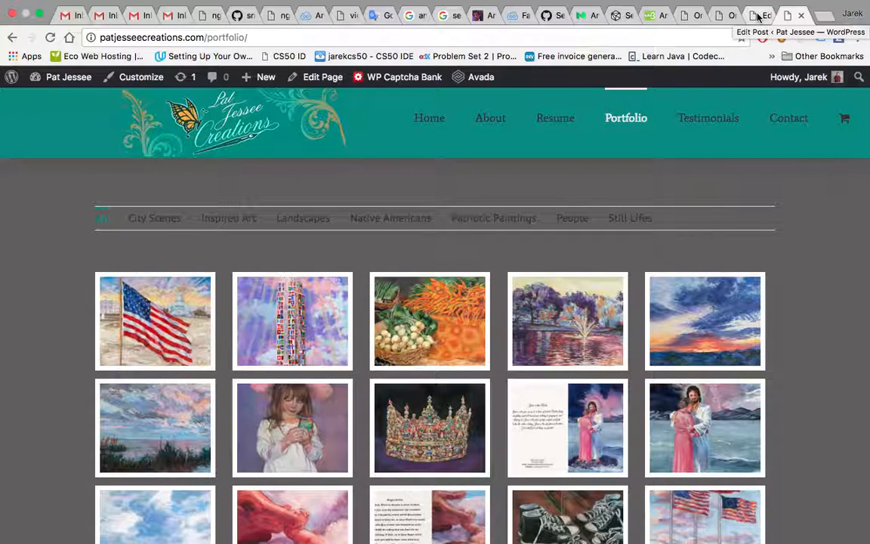
Return to the Test Painting editor and open the admin list of all portfolio posts to look through the titles
left_click(755, 15)
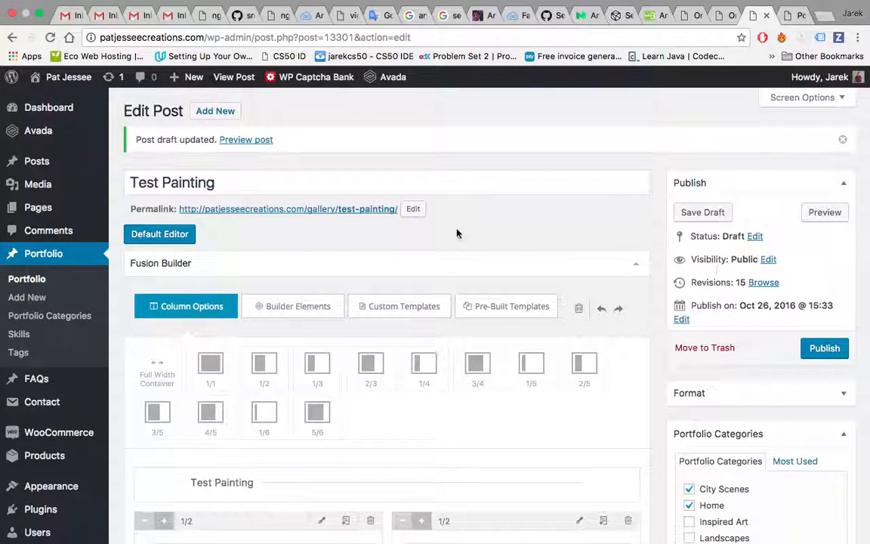
left_click(48, 253)
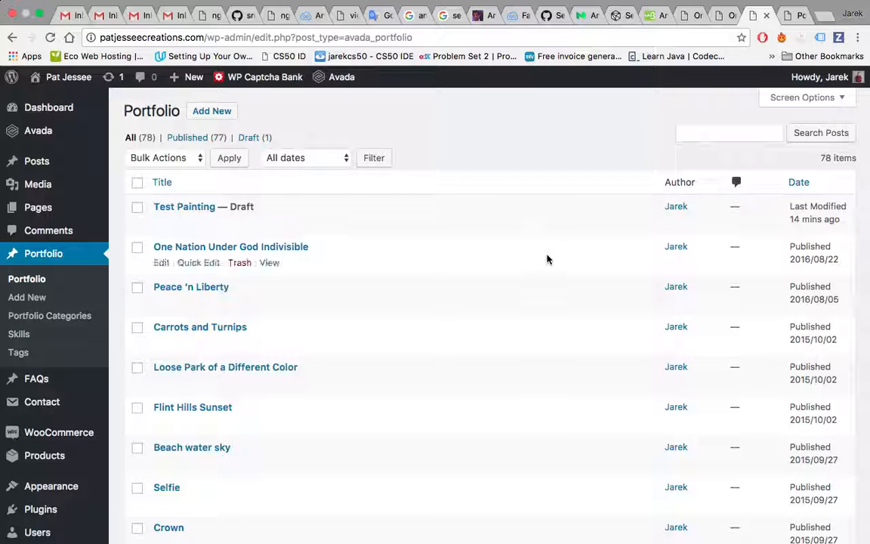
scroll(548, 259, "down", 2)
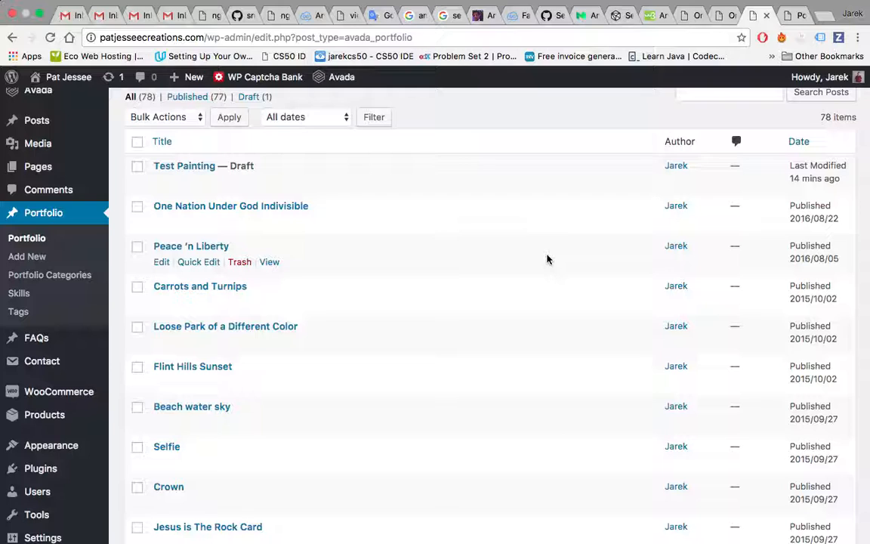
scroll(547, 259, "down", 5)
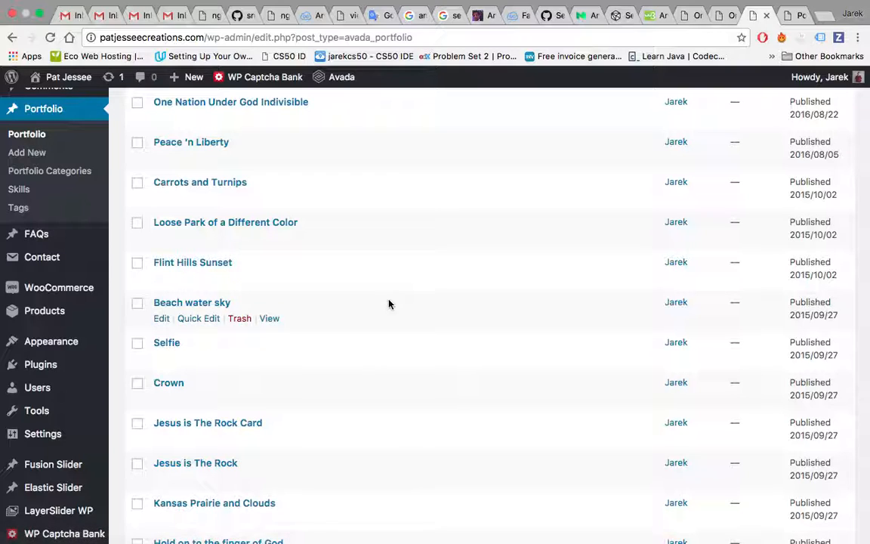
Open the Flint Hills Sunset post for editing and move it to the Trash
left_click(222, 264)
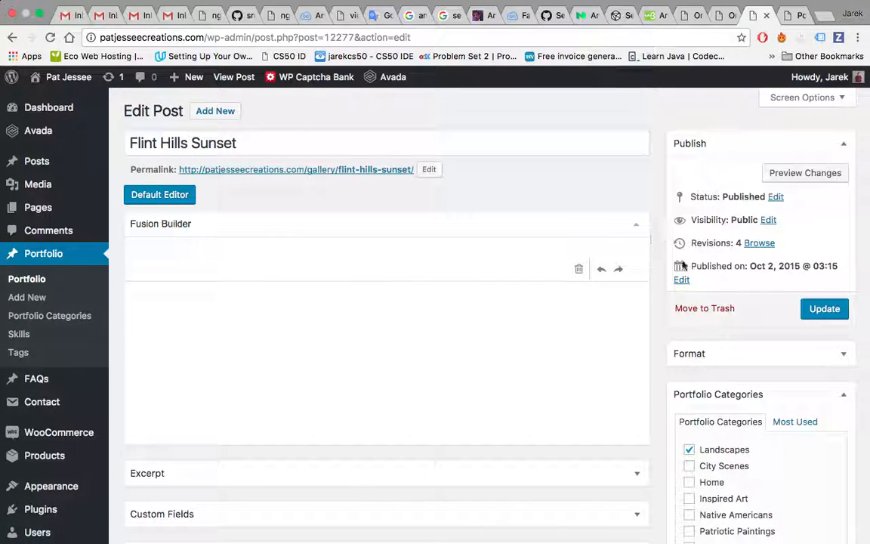
scroll(664, 348, "down", 5)
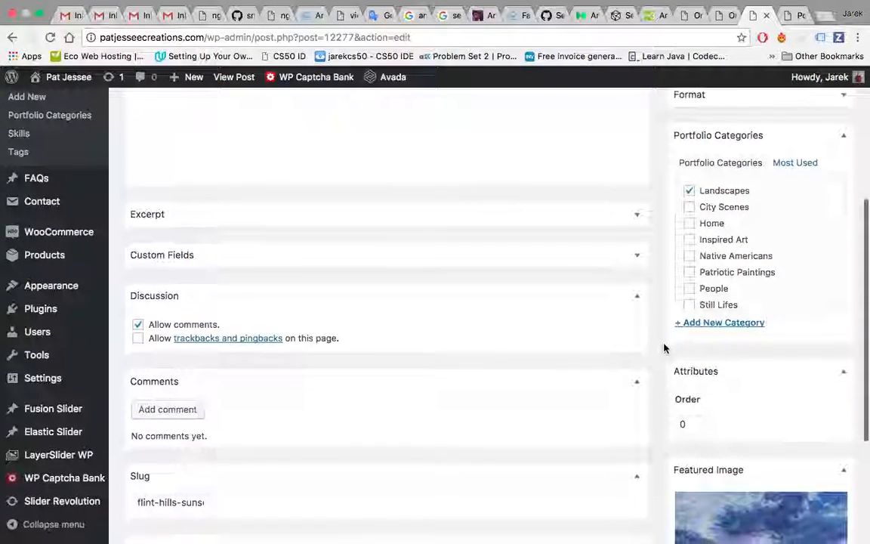
scroll(664, 348, "up", 5)
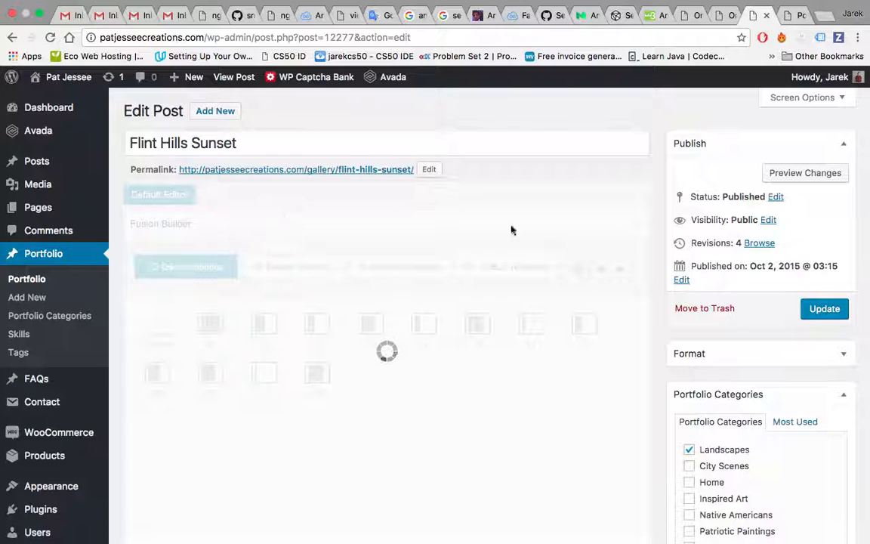
left_click(677, 314)
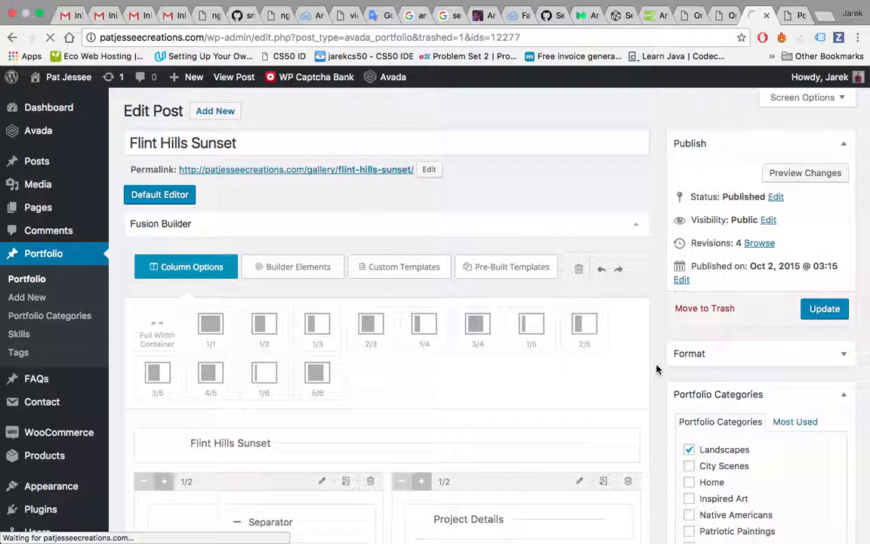
scroll(656, 369, "down", 3)
scroll(656, 368, "up", 3)
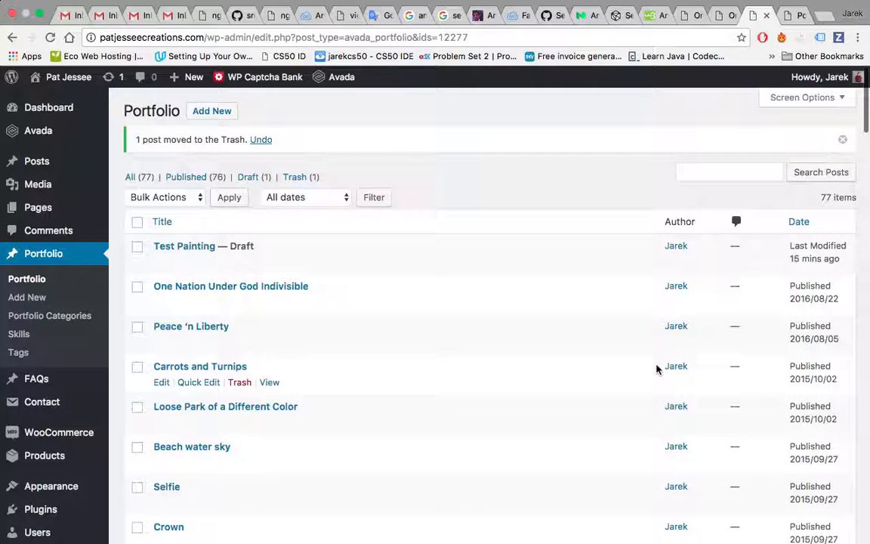
left_click(12, 37)
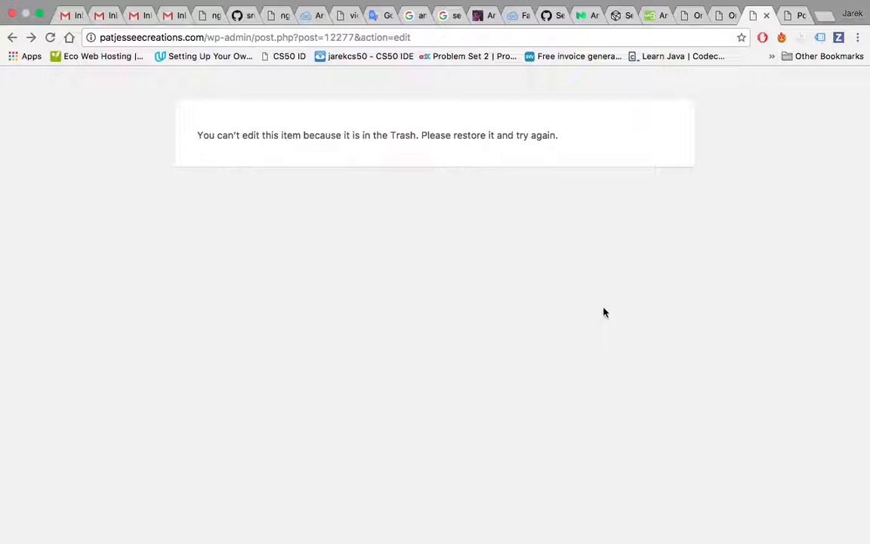
left_click(31, 37)
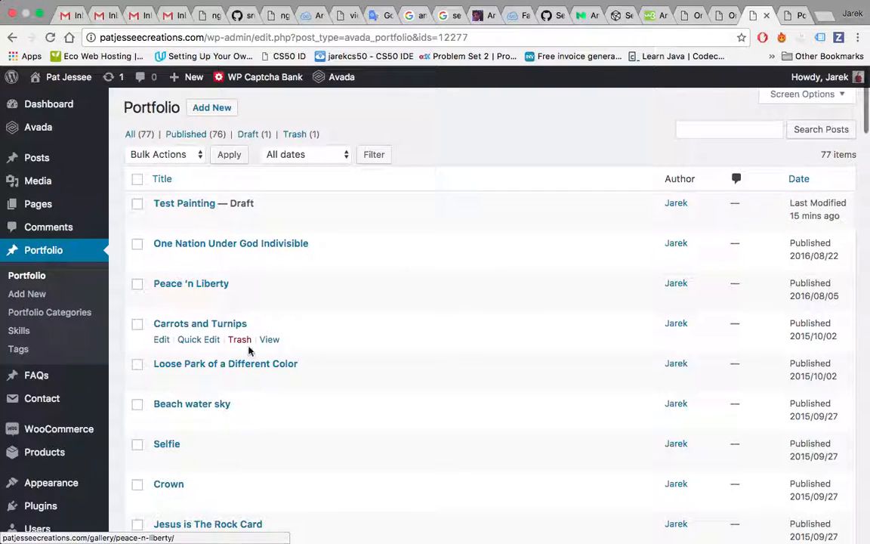
Find the Flags of Freedom post in the portfolio list and open it for editing
scroll(251, 351, "down", 3)
scroll(249, 352, "down", 2)
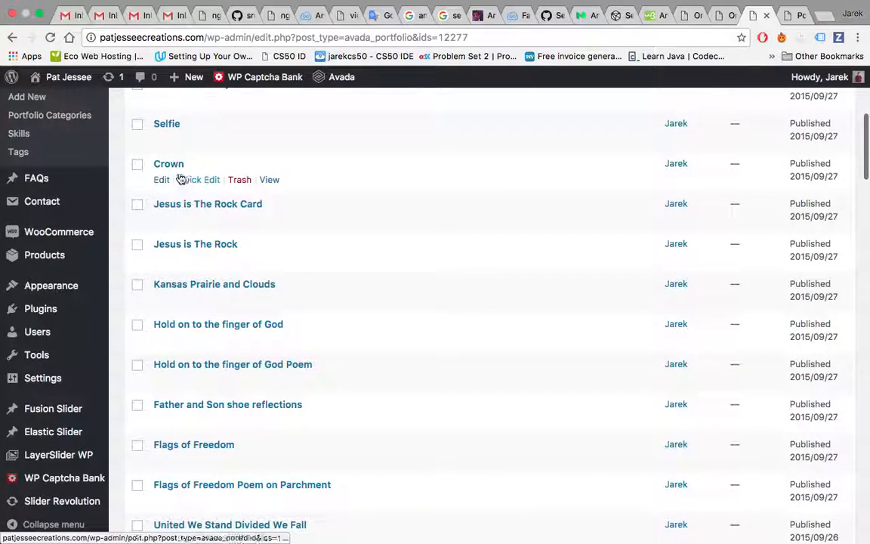
scroll(215, 205, "up", 5)
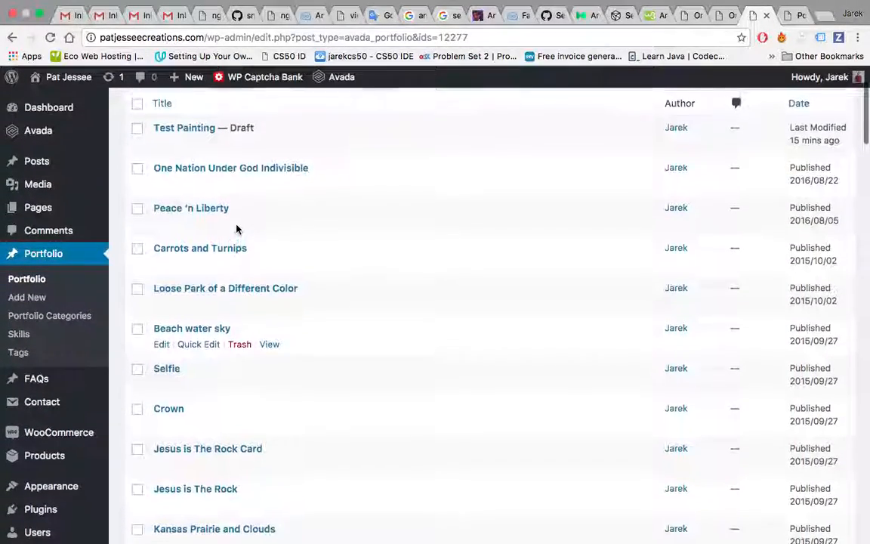
scroll(269, 324, "down", 5)
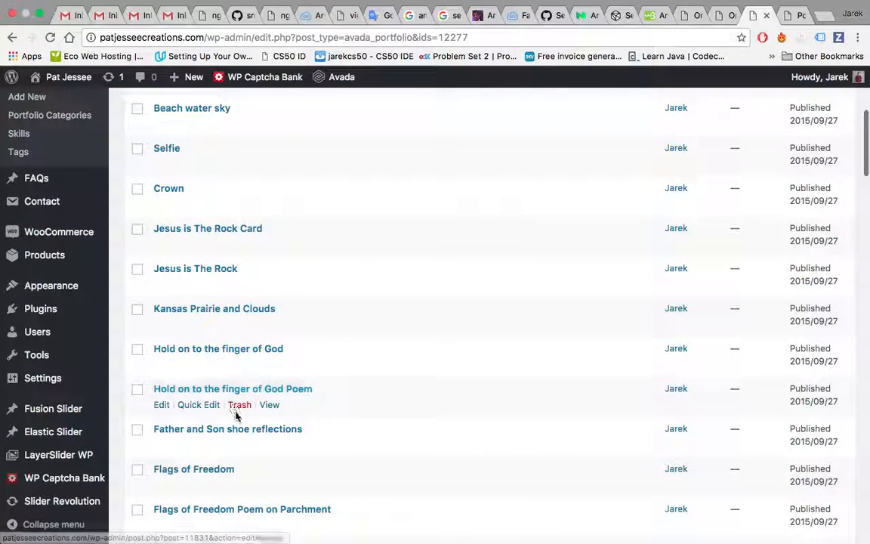
left_click(214, 469)
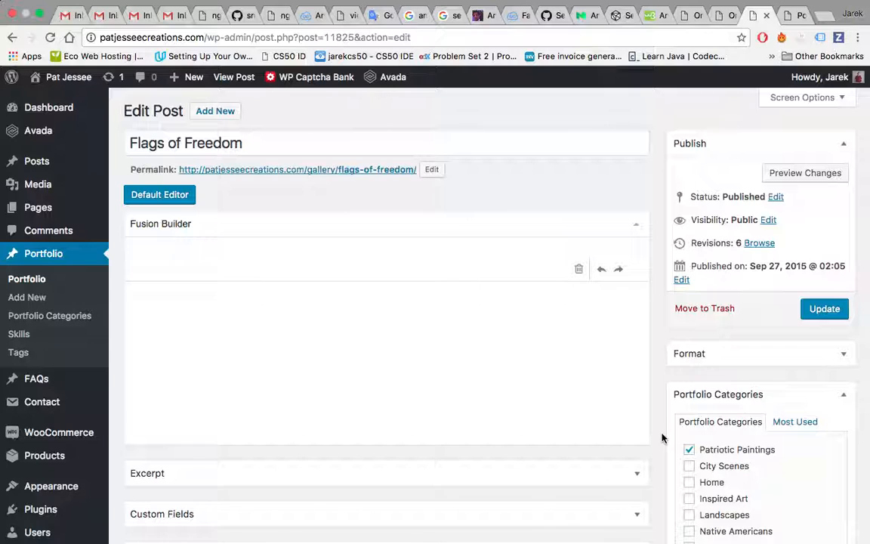
Examine the Flags of Freedom layout in Fusion Builder, including its Image Frame, Project Details, Separator and Code Block elements
scroll(661, 438, "down", 3)
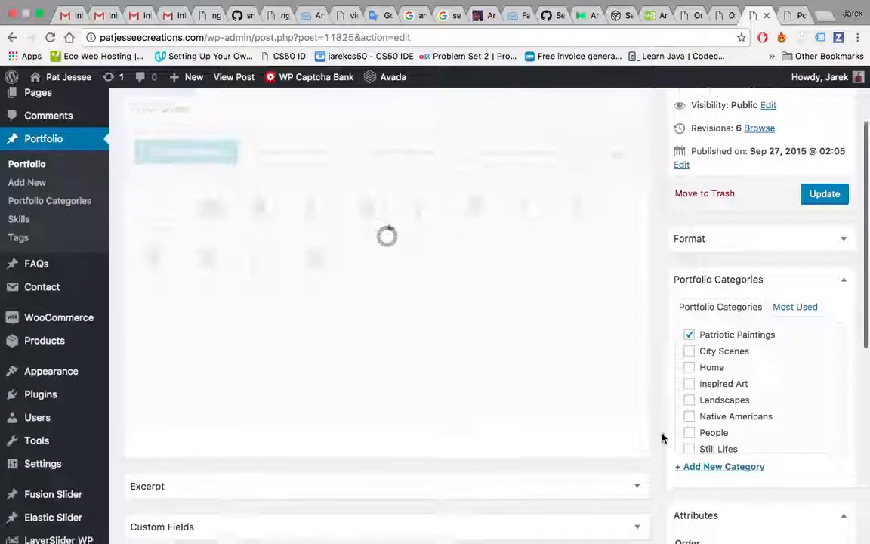
scroll(661, 438, "down", 1)
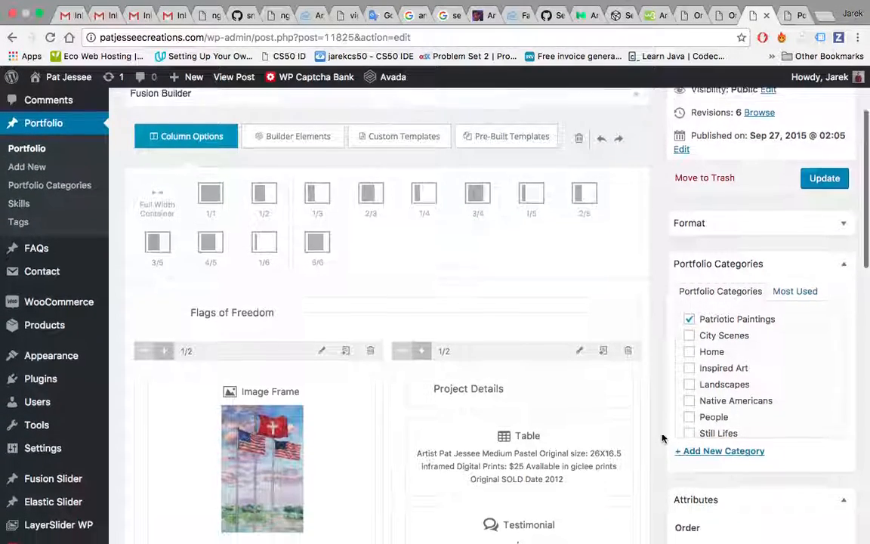
scroll(661, 438, "down", 6)
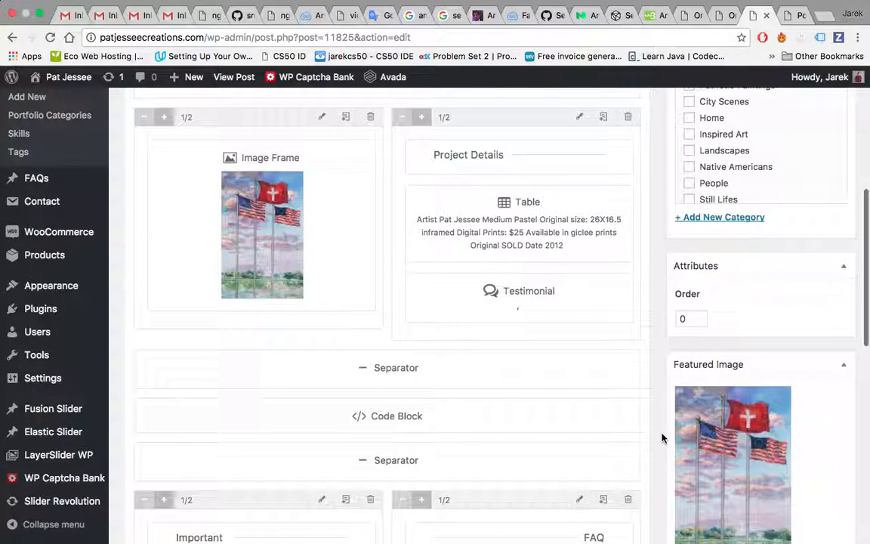
scroll(662, 438, "up", 1)
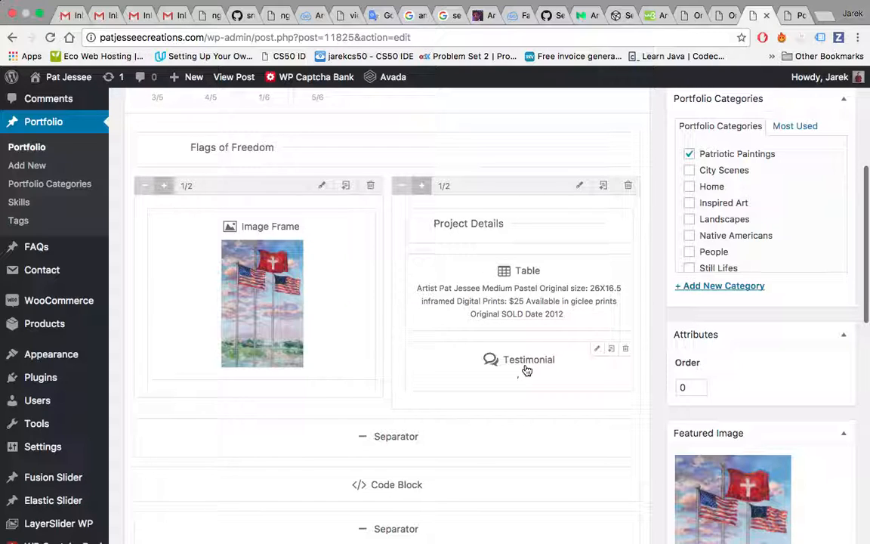
scroll(525, 366, "down", 3)
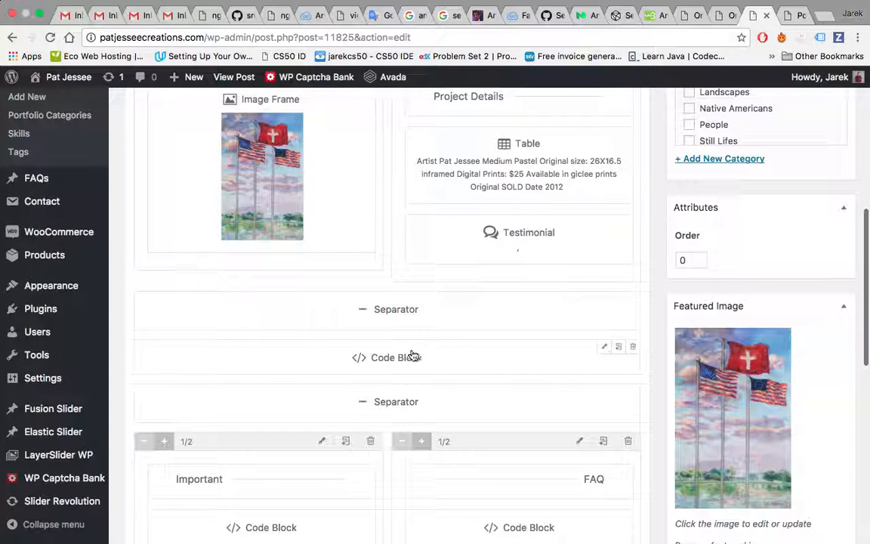
Check the lower sections of the Flags of Freedom layout and compare them with the live Carrots and Turnips page opened from the portfolio gallery
scroll(419, 359, "down", 2)
scroll(436, 349, "down", 4)
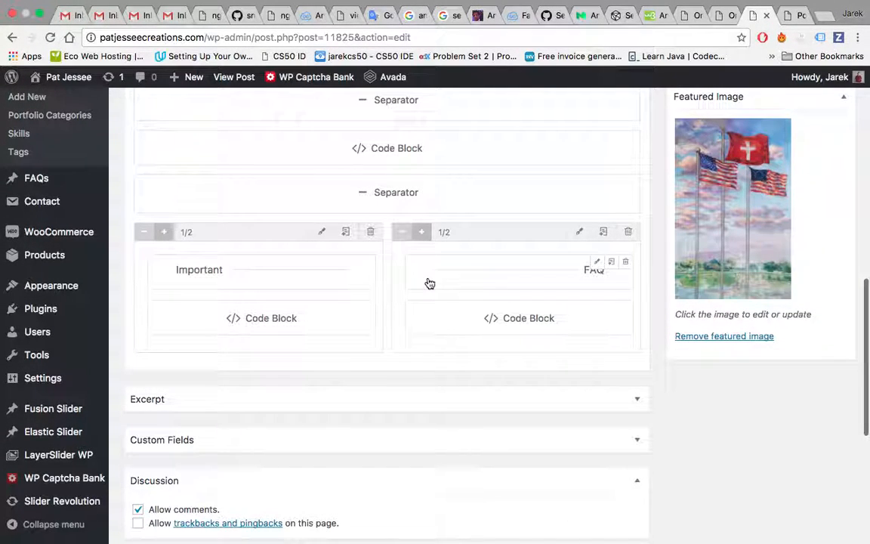
left_click(790, 15)
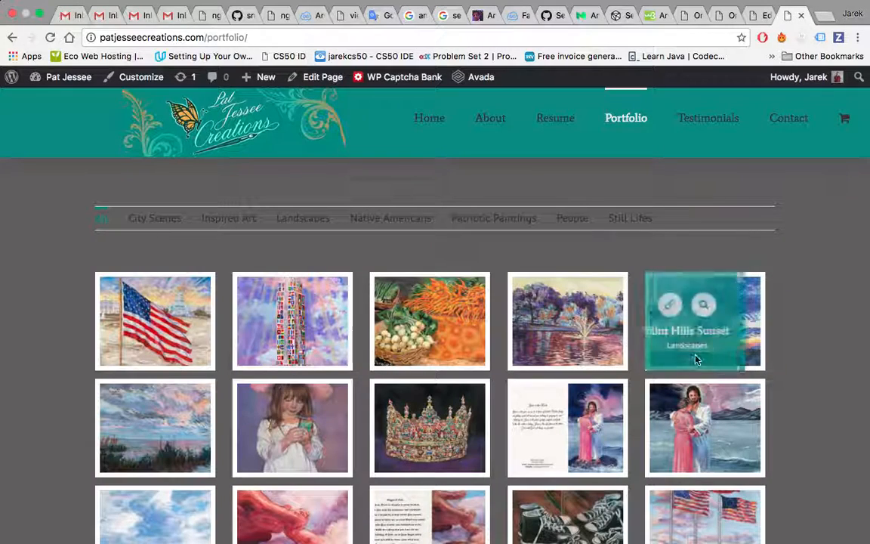
mouse_move(442, 352)
left_click(416, 302)
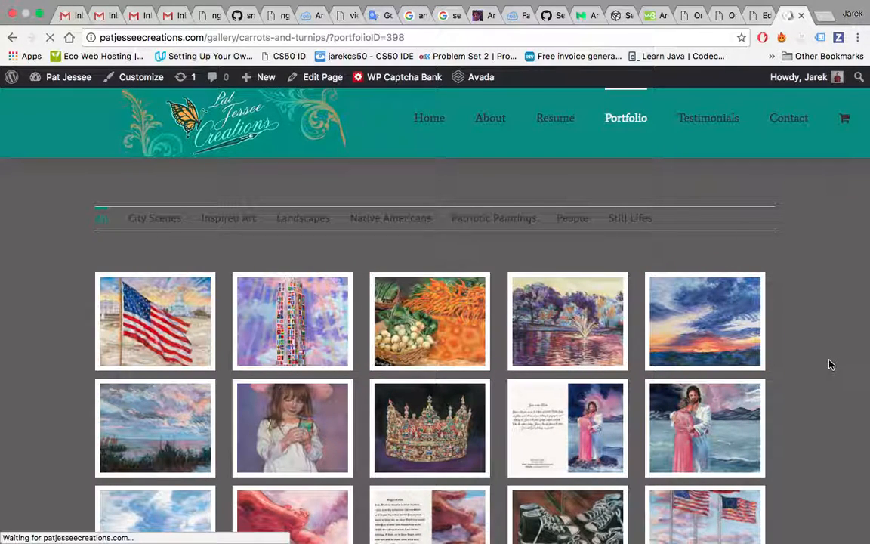
scroll(830, 364, "down", 4)
scroll(830, 365, "down", 3)
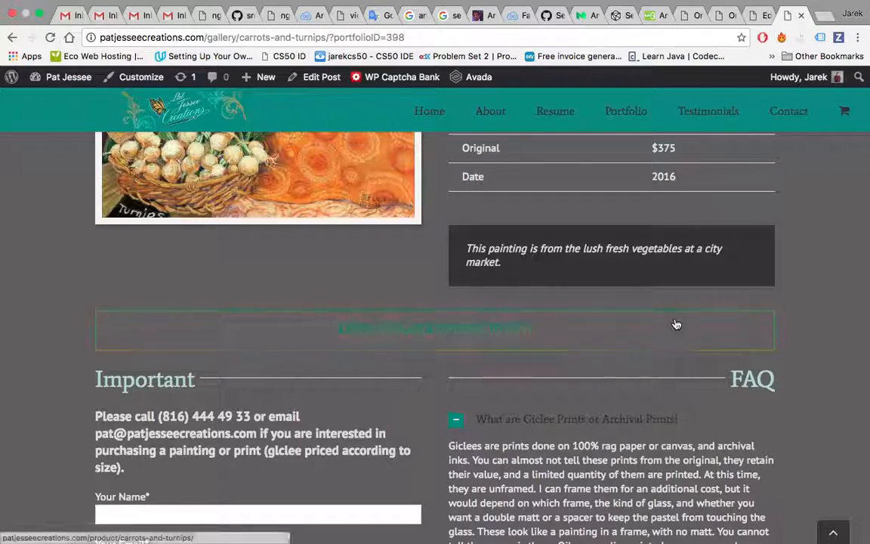
scroll(604, 301, "up", 5)
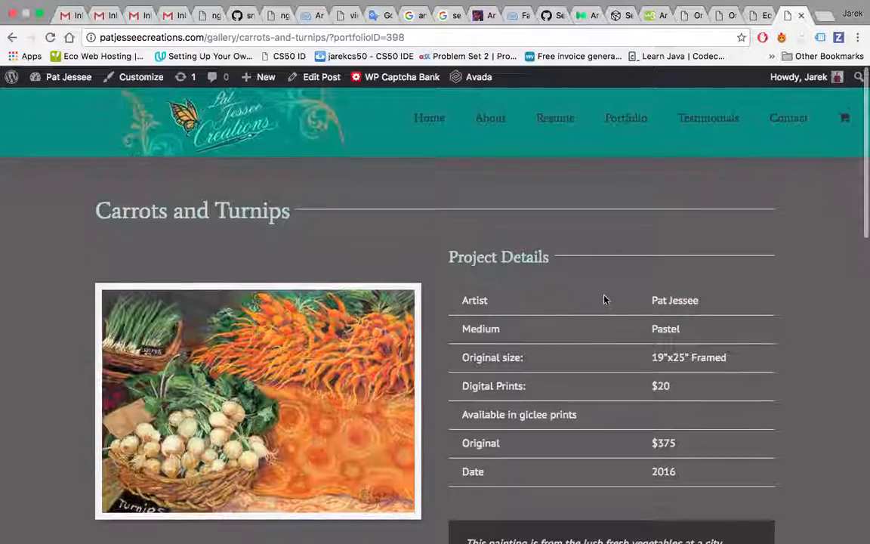
Return to the start of the Flags of Freedom post in the editor and switch to the desktop space showing Finder
left_click(755, 15)
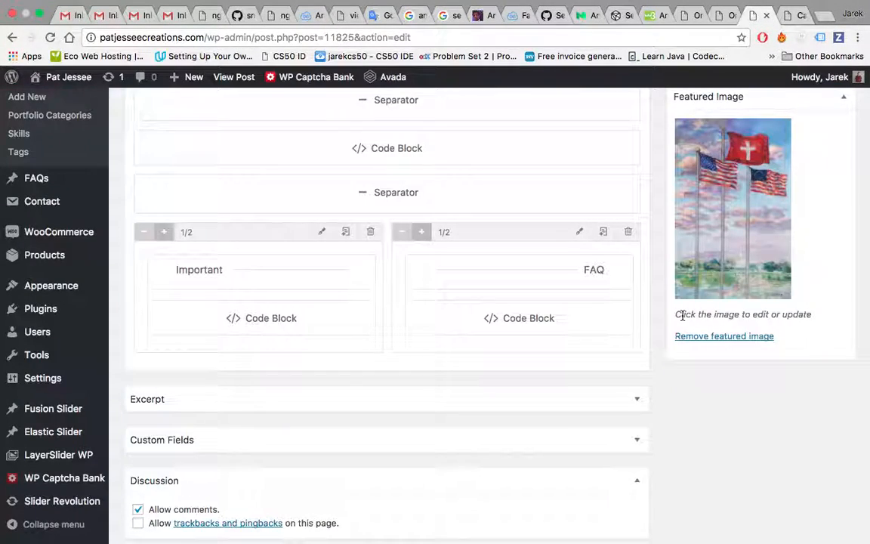
scroll(658, 269, "up", 5)
scroll(658, 269, "up", 1)
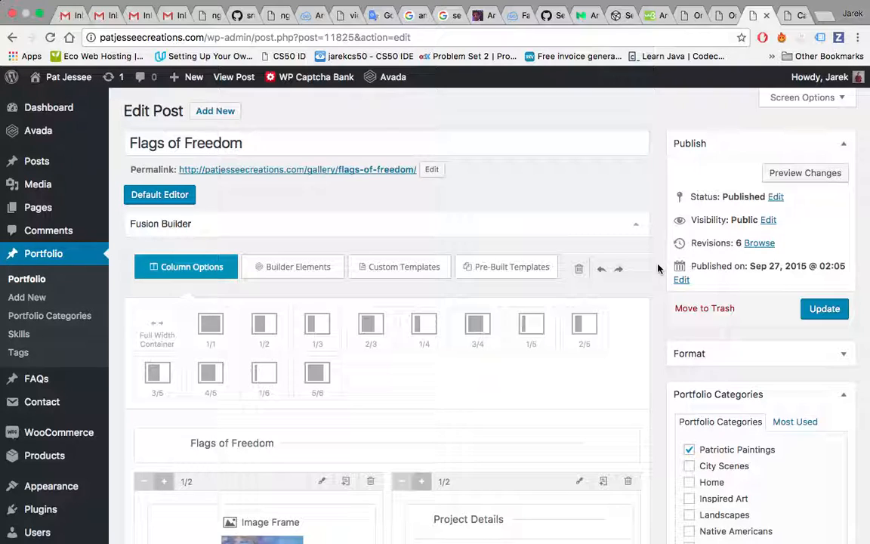
key("ctrl+Left")
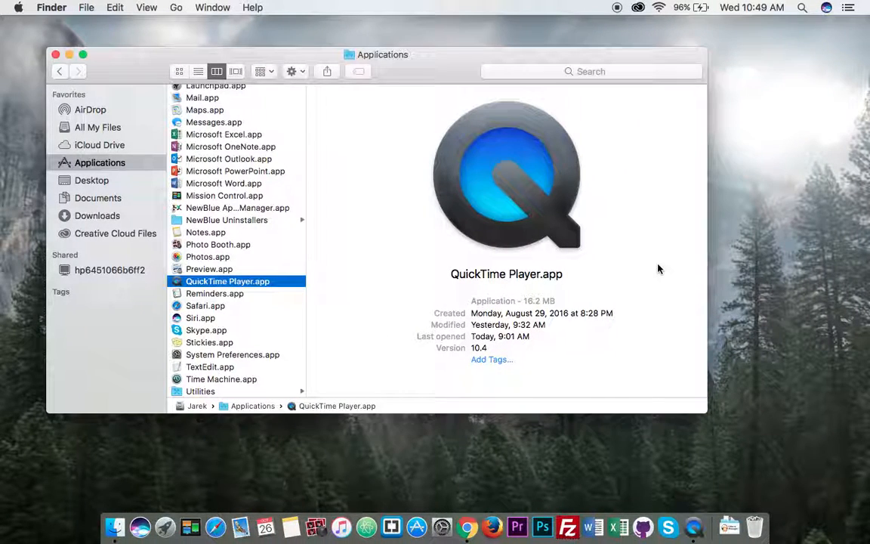